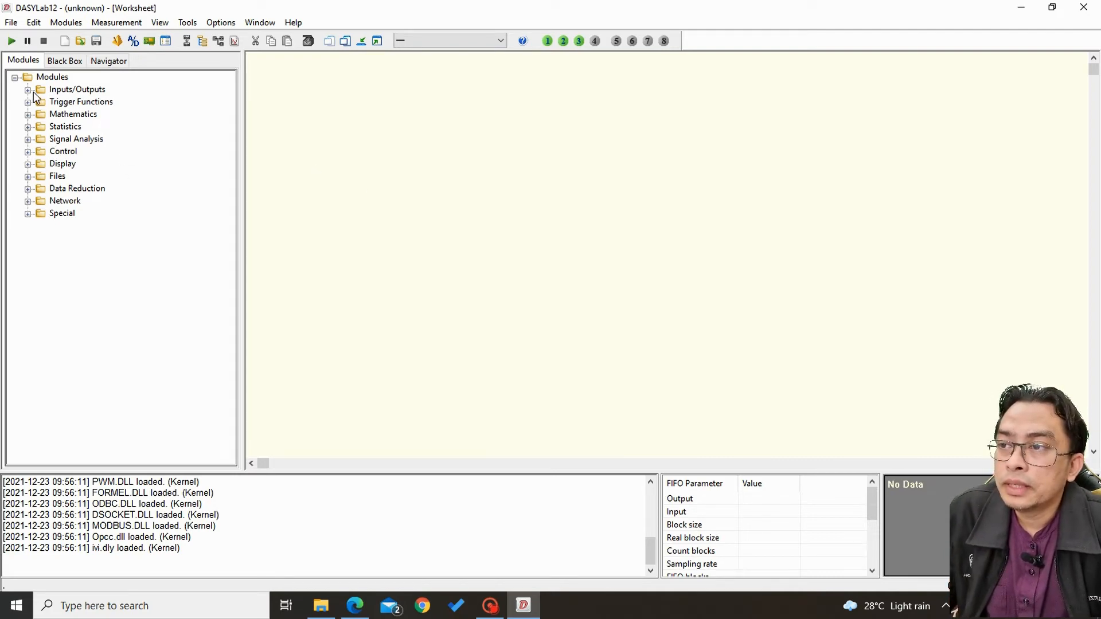
# Add a Generator module to the worksheet with both amplitude modulation (AM) and frequency modulation (FM) enabled.
pyautogui.click(28, 152)
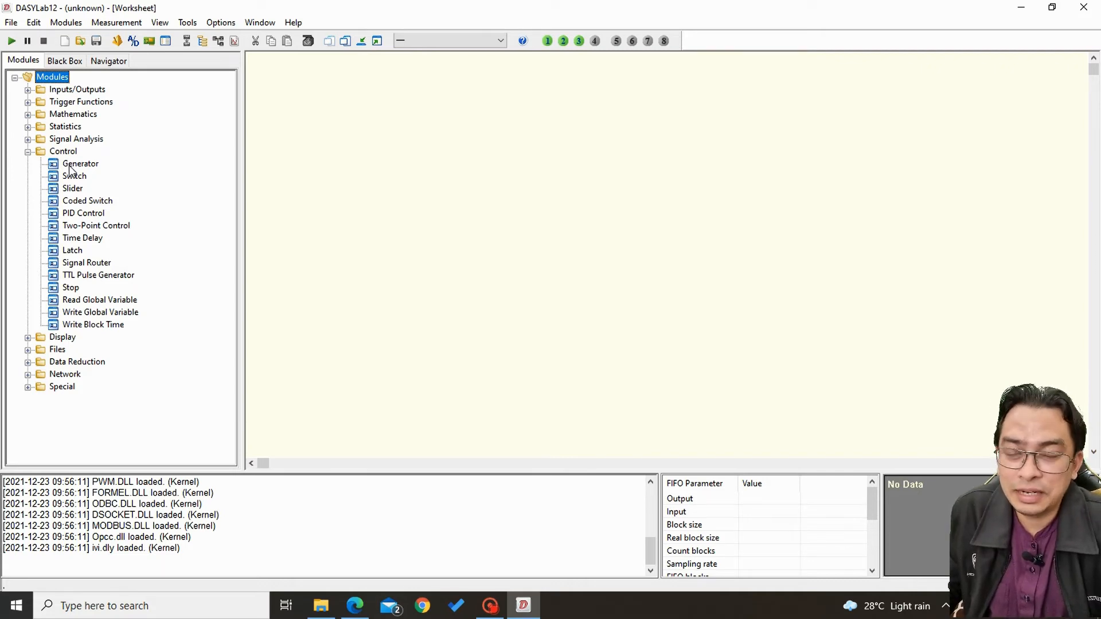
pyautogui.moveTo(70, 167); pyautogui.dragTo(324, 130)
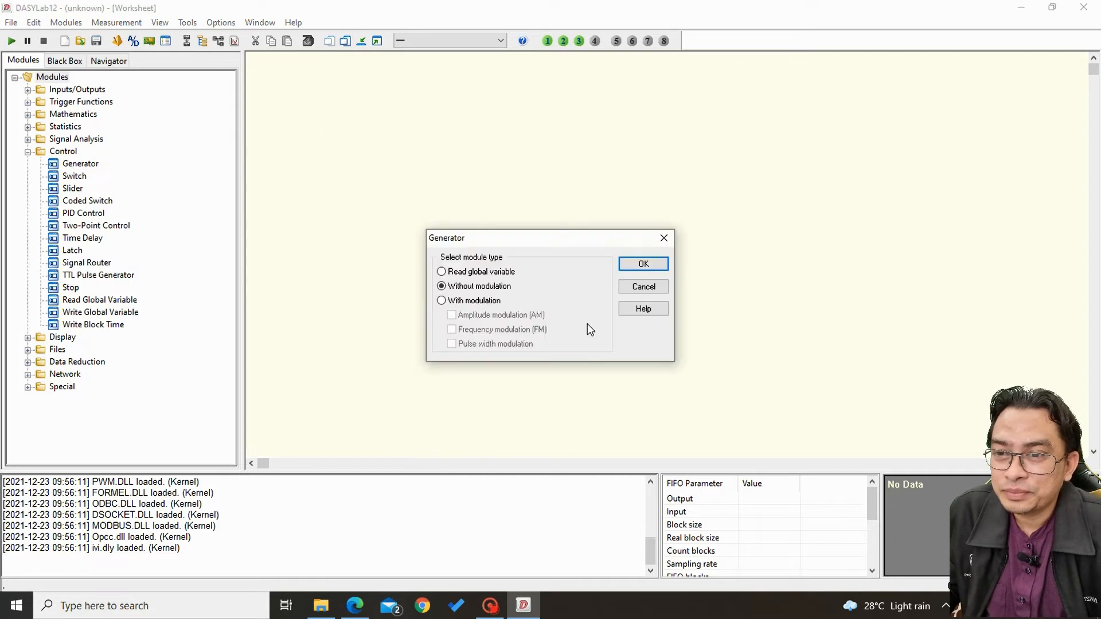
pyautogui.click(474, 301)
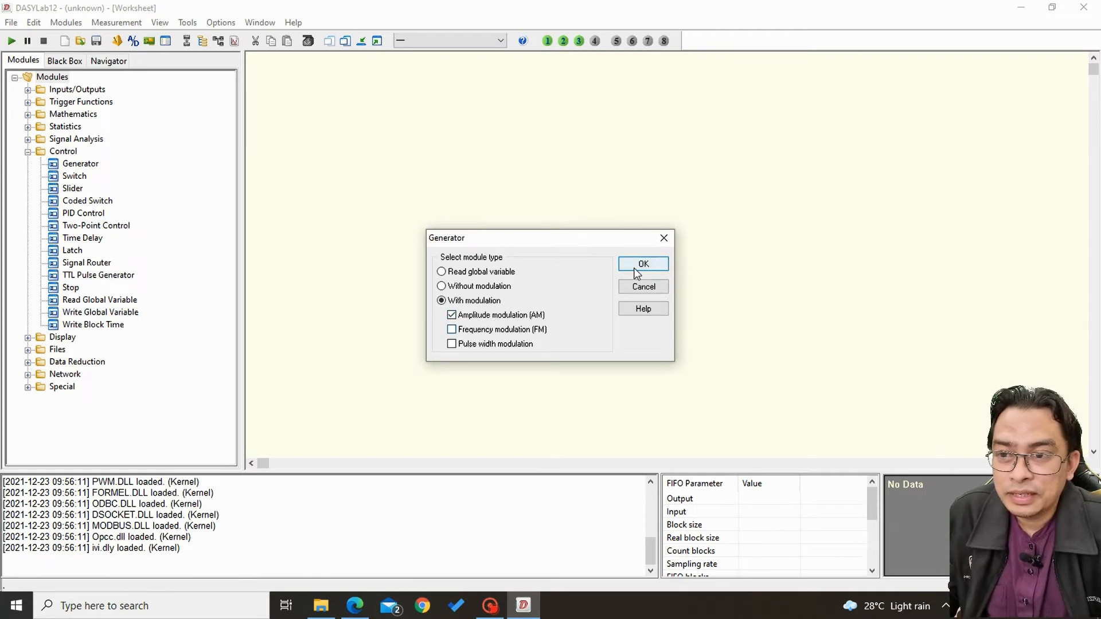
pyautogui.click(484, 332)
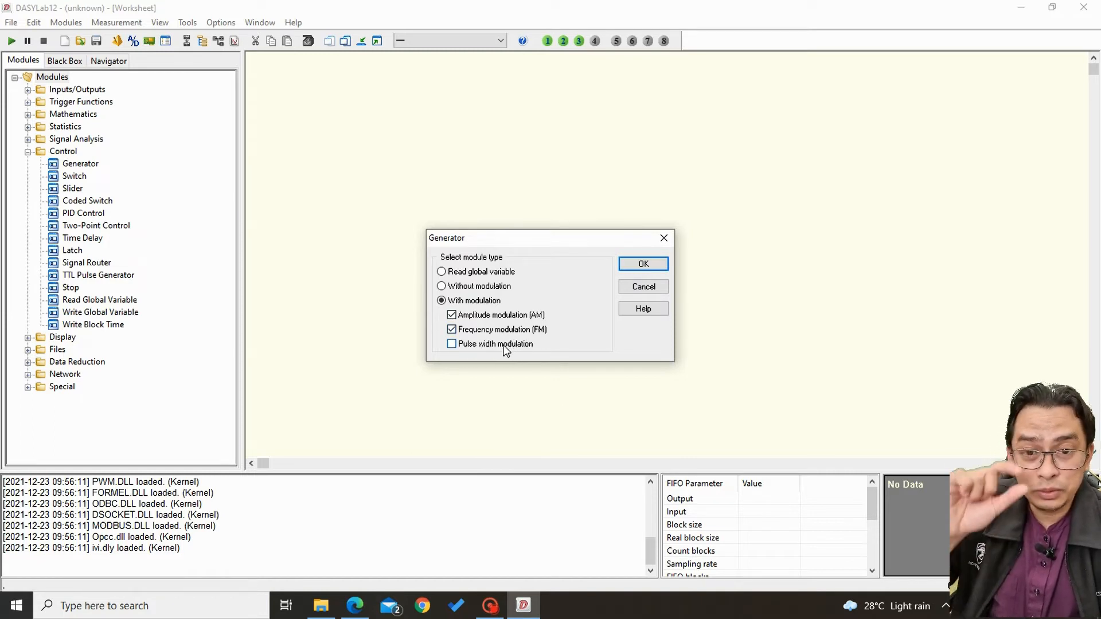
pyautogui.click(655, 264)
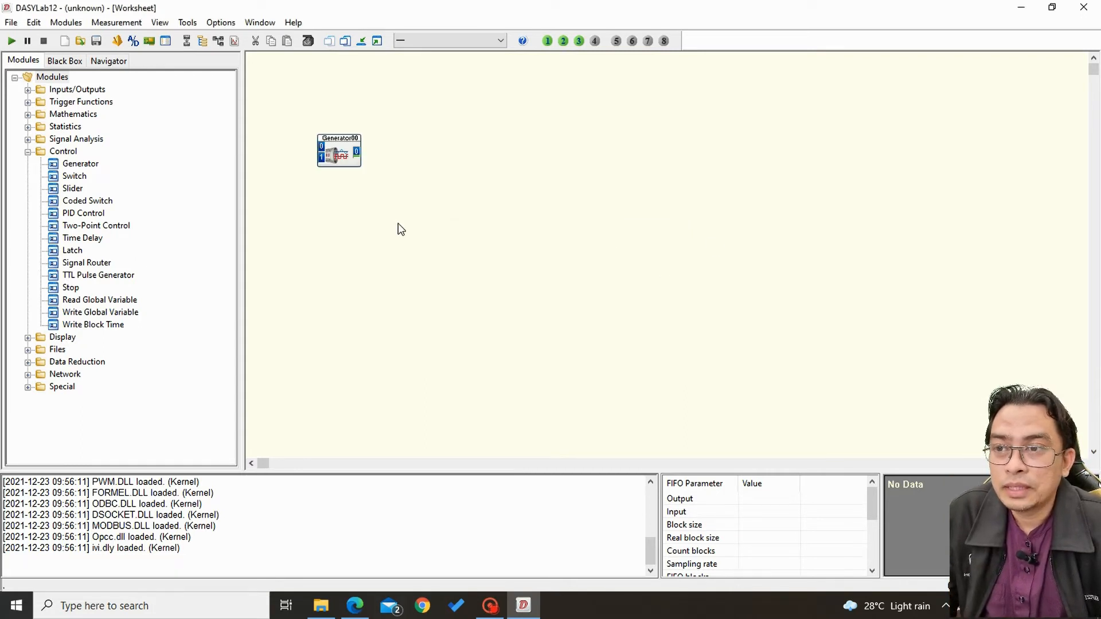
# Set the generator's curve form to Sine.
pyautogui.doubleClick(347, 152)
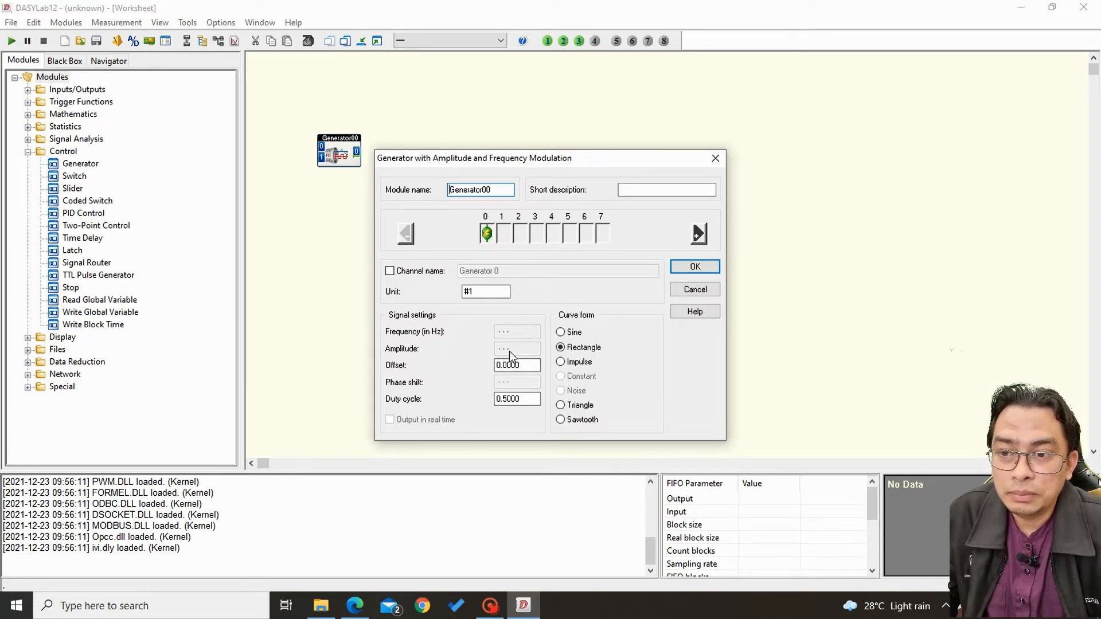
pyautogui.click(561, 332)
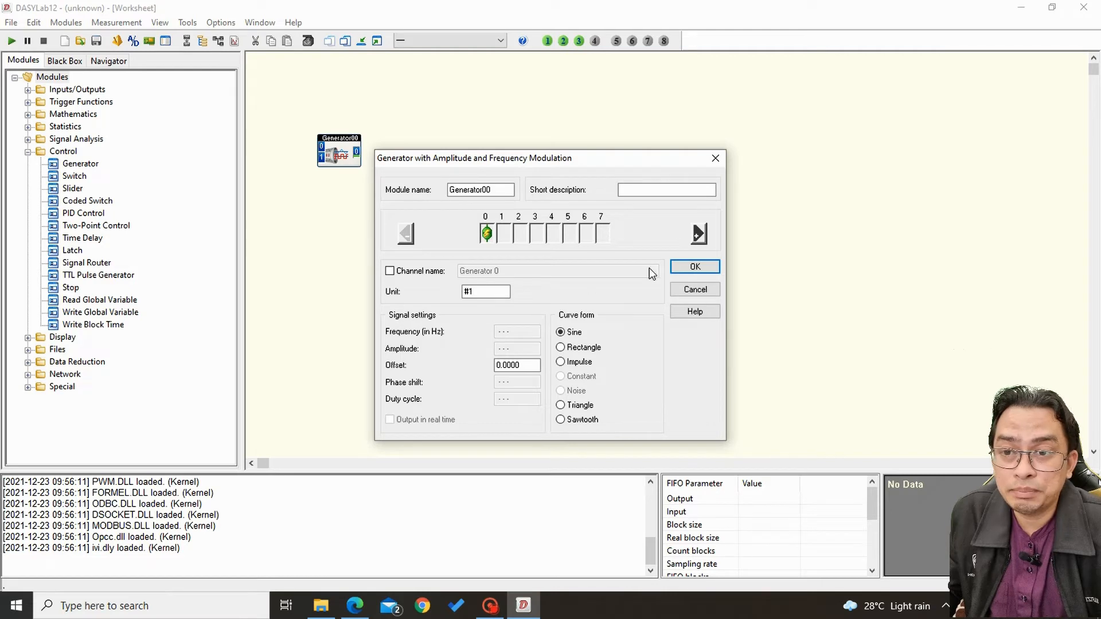
pyautogui.click(696, 268)
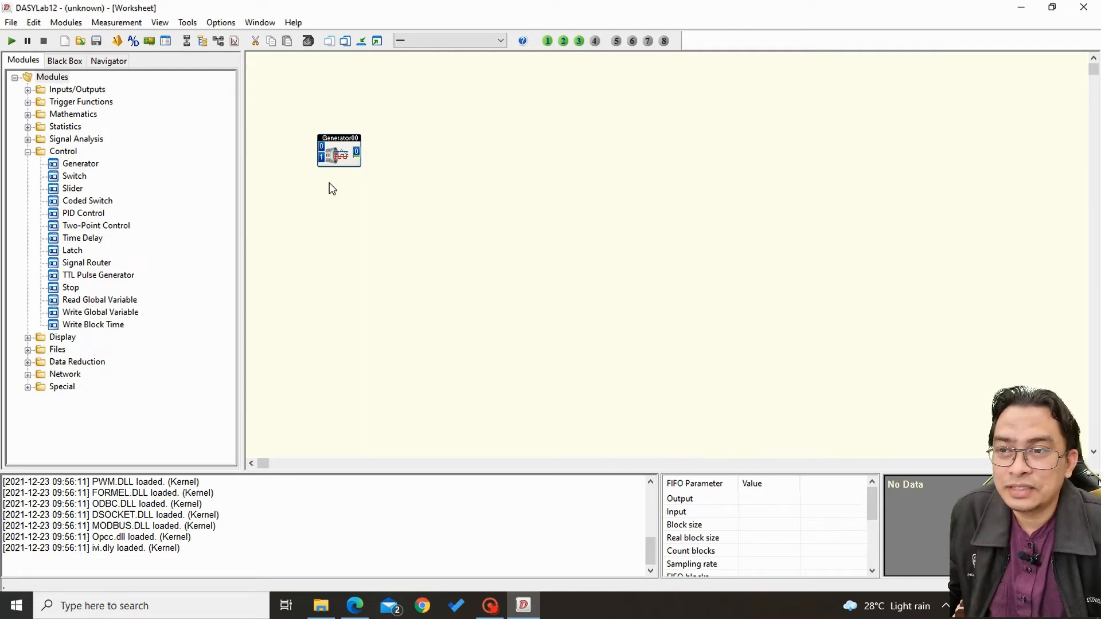
# Shift the generator to the right and place two Slider modules, one above the other, on its input side.
pyautogui.moveTo(334, 157); pyautogui.dragTo(423, 179)
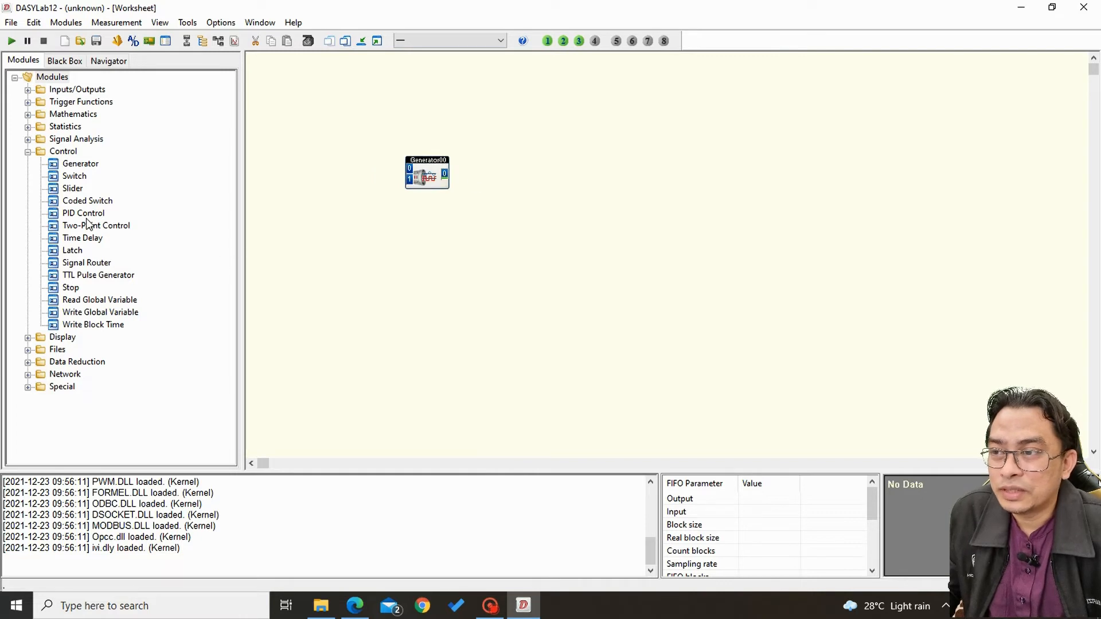
pyautogui.moveTo(64, 190); pyautogui.dragTo(331, 165)
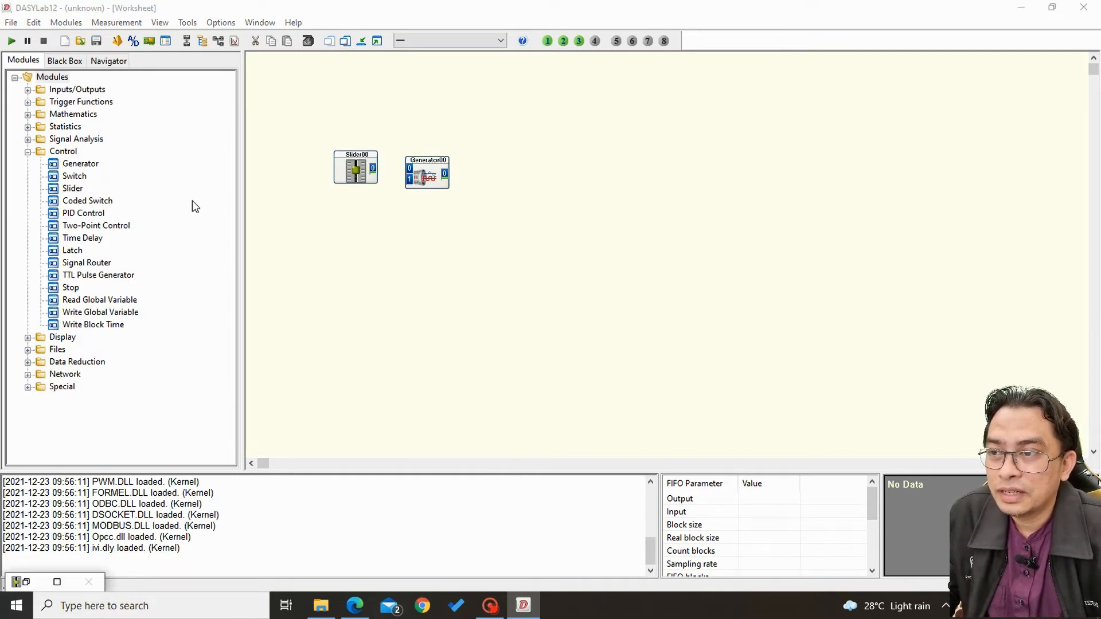
pyautogui.moveTo(71, 191); pyautogui.dragTo(338, 230)
# Rename the upper slider module as amp.
pyautogui.doubleClick(356, 156)
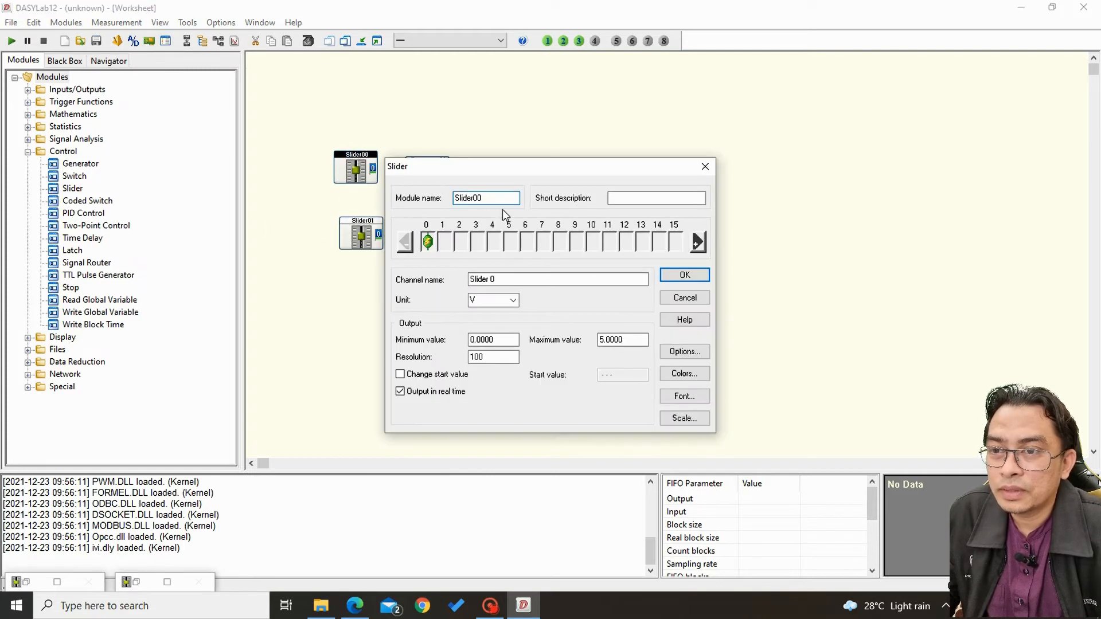
pyautogui.write('amp')
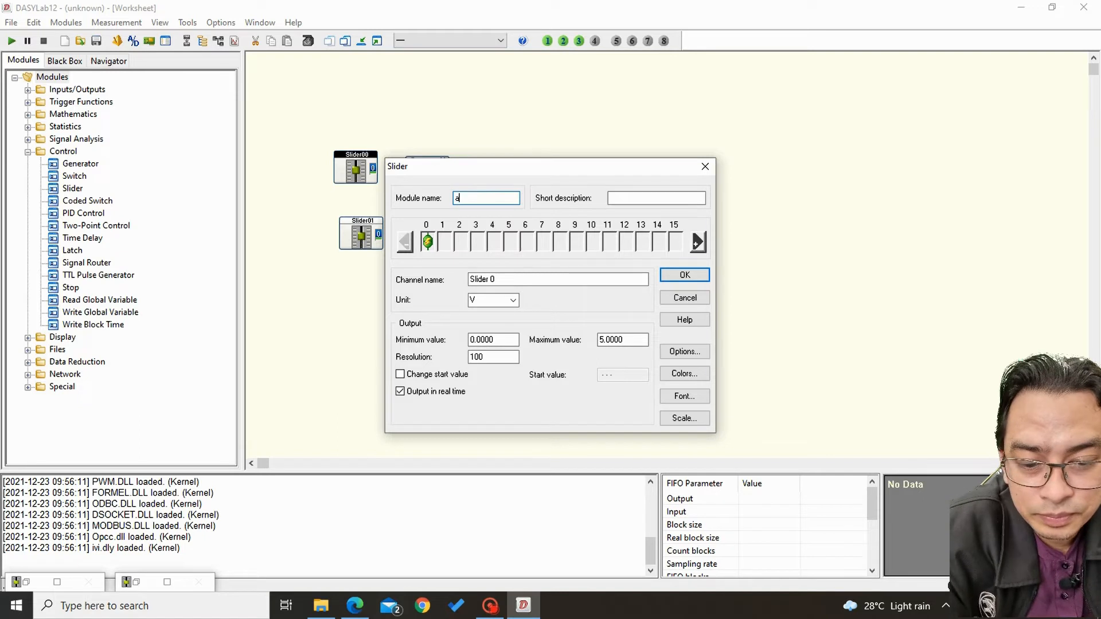
pyautogui.click(683, 275)
# Rename the lower slider module as freq.
pyautogui.click(361, 237)
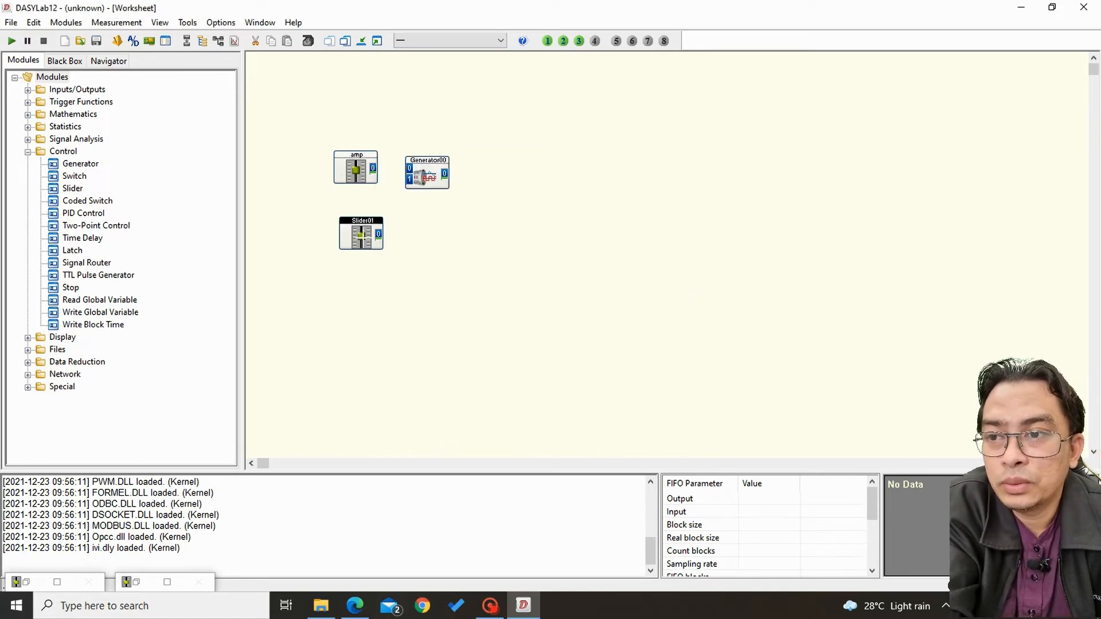
pyautogui.doubleClick(372, 238)
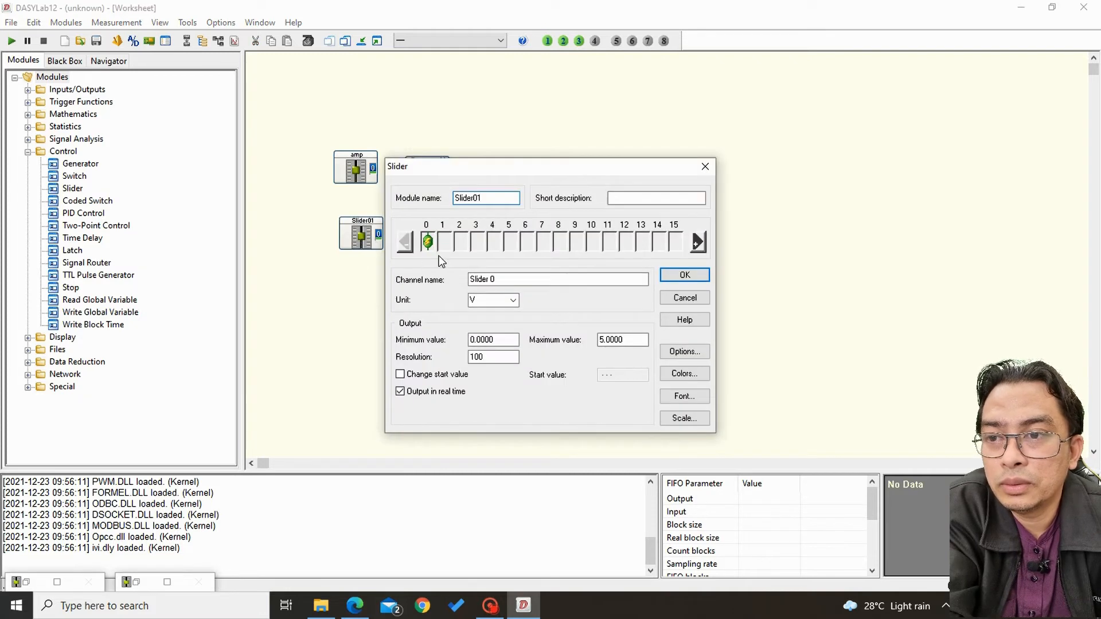
pyautogui.write('fre')
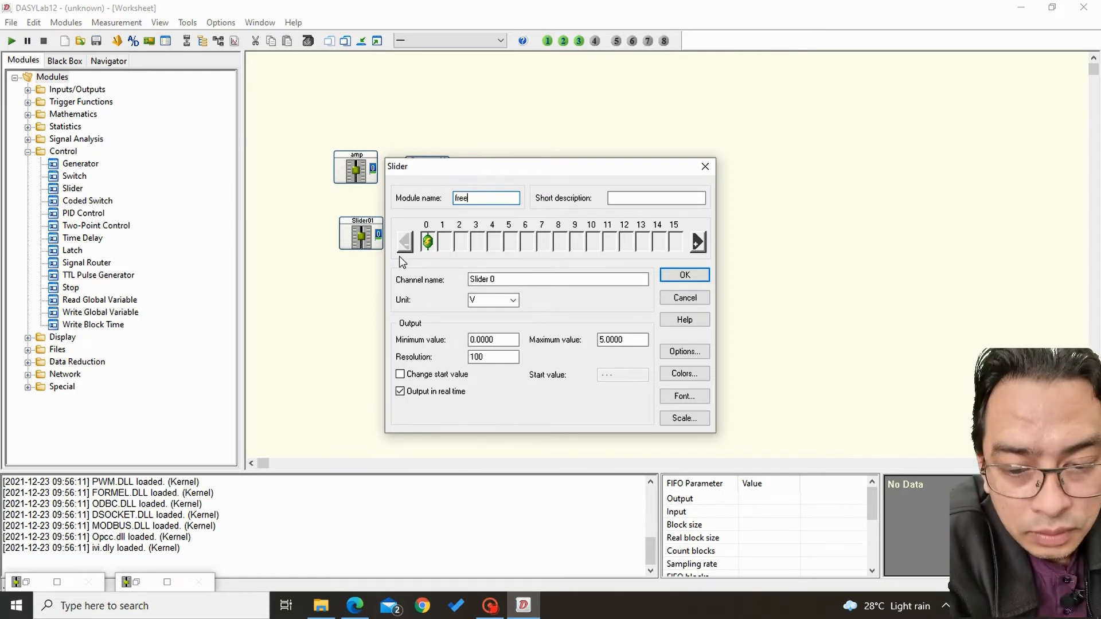
pyautogui.write('q')
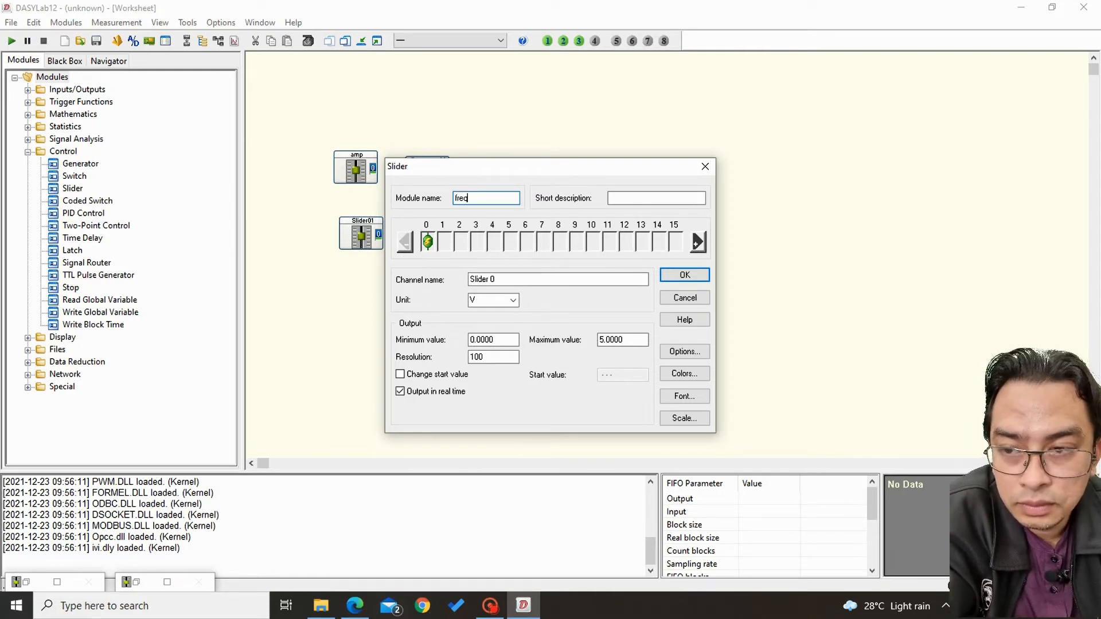
pyautogui.click(685, 275)
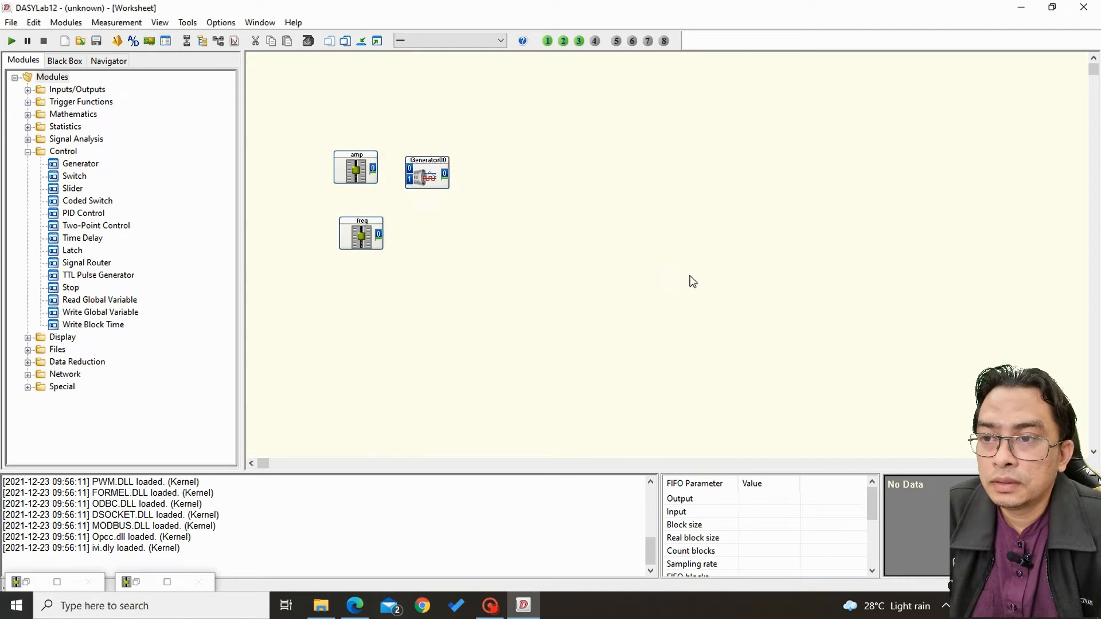
# Try connecting the amp slider's output to the generator's input 0 and check the generator's settings.
pyautogui.moveTo(373, 168); pyautogui.dragTo(407, 169)
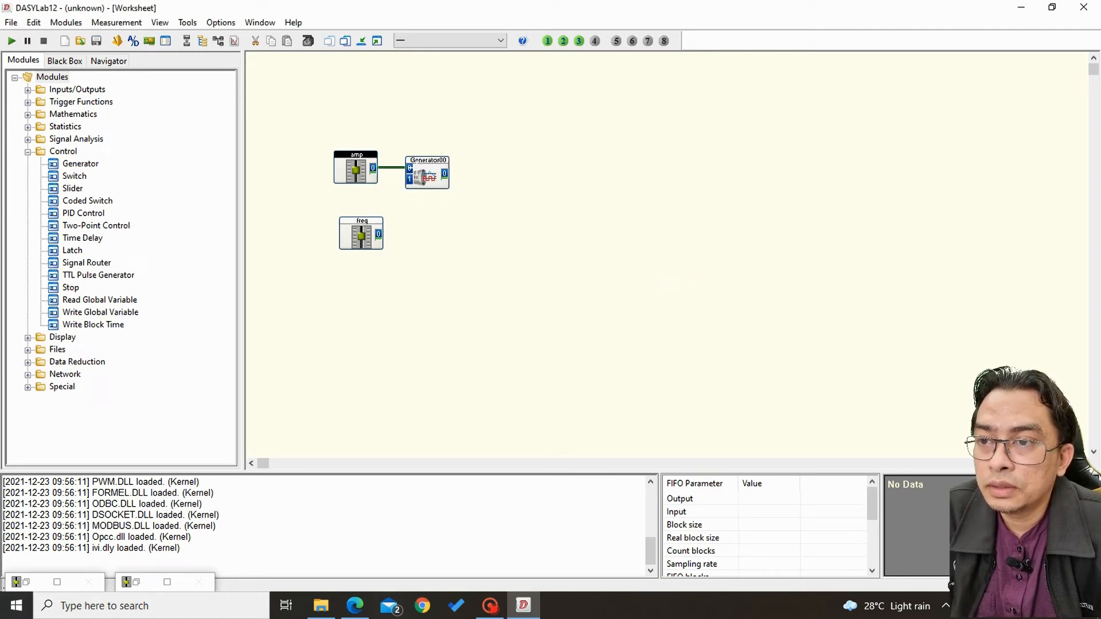
pyautogui.doubleClick(422, 175)
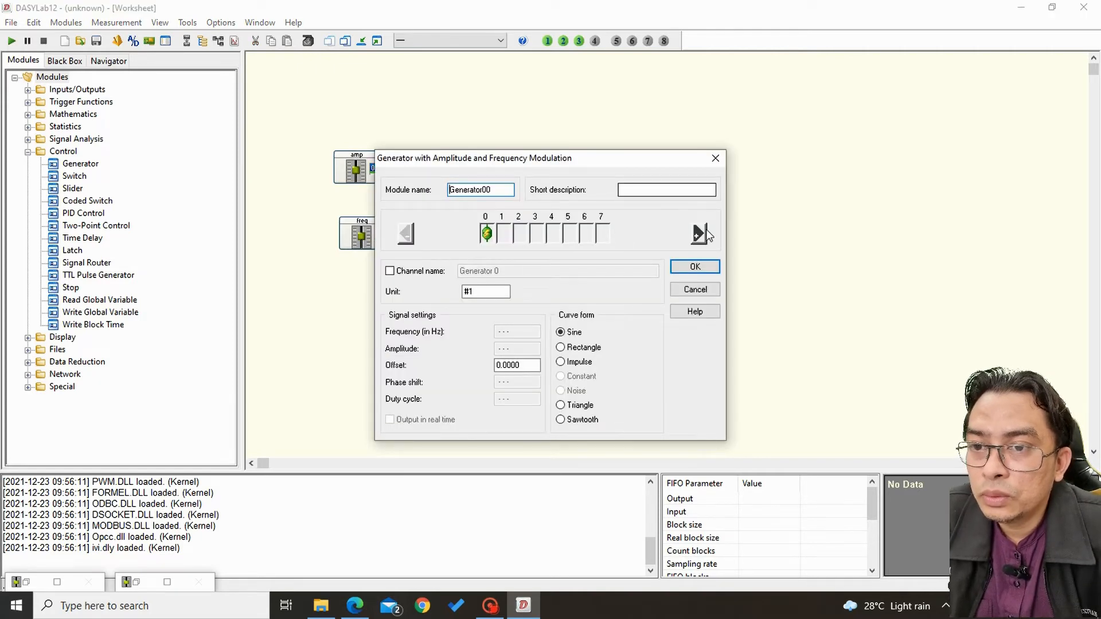
pyautogui.click(695, 266)
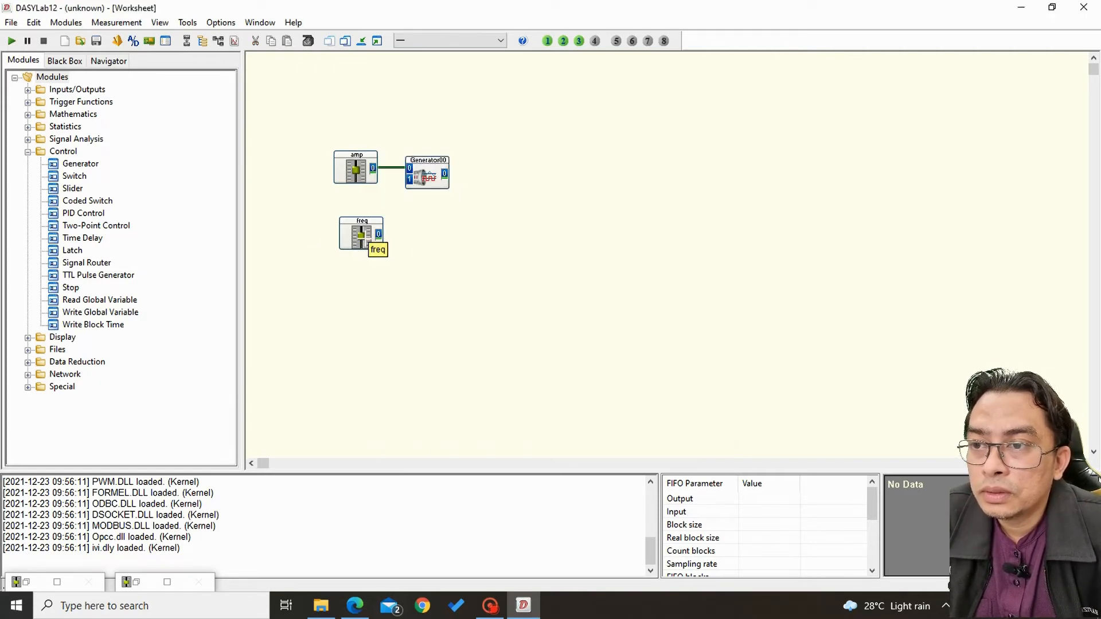
# Move the freq slider above and the amp slider below the generator, and delete the wire between amp and the generator.
pyautogui.moveTo(363, 235); pyautogui.dragTo(489, 159)
pyautogui.moveTo(357, 172); pyautogui.dragTo(368, 245)
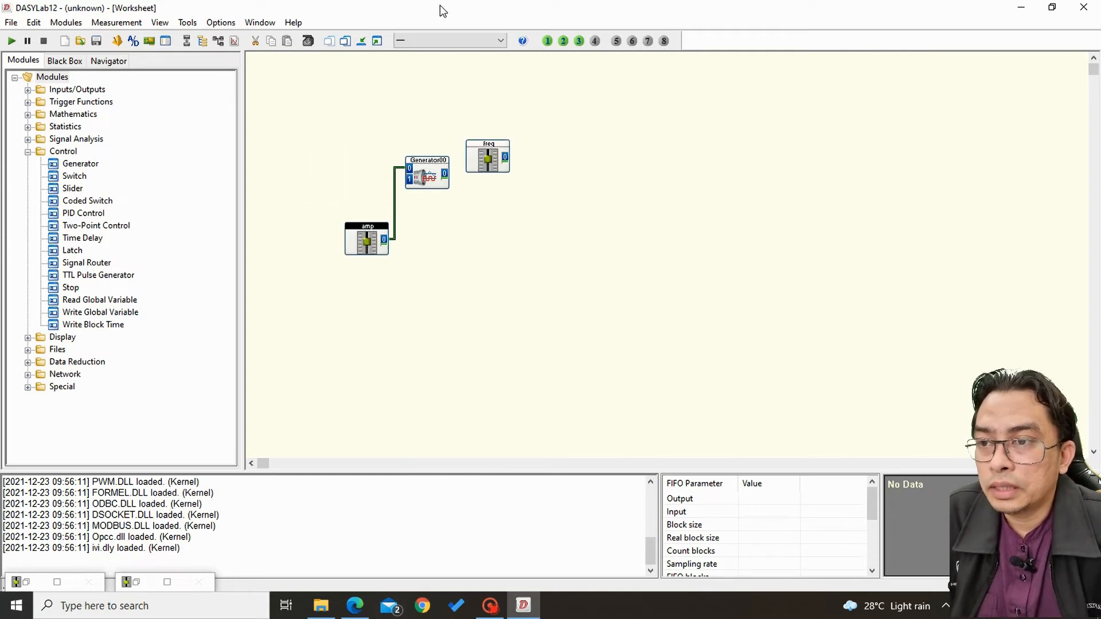
pyautogui.click(395, 194)
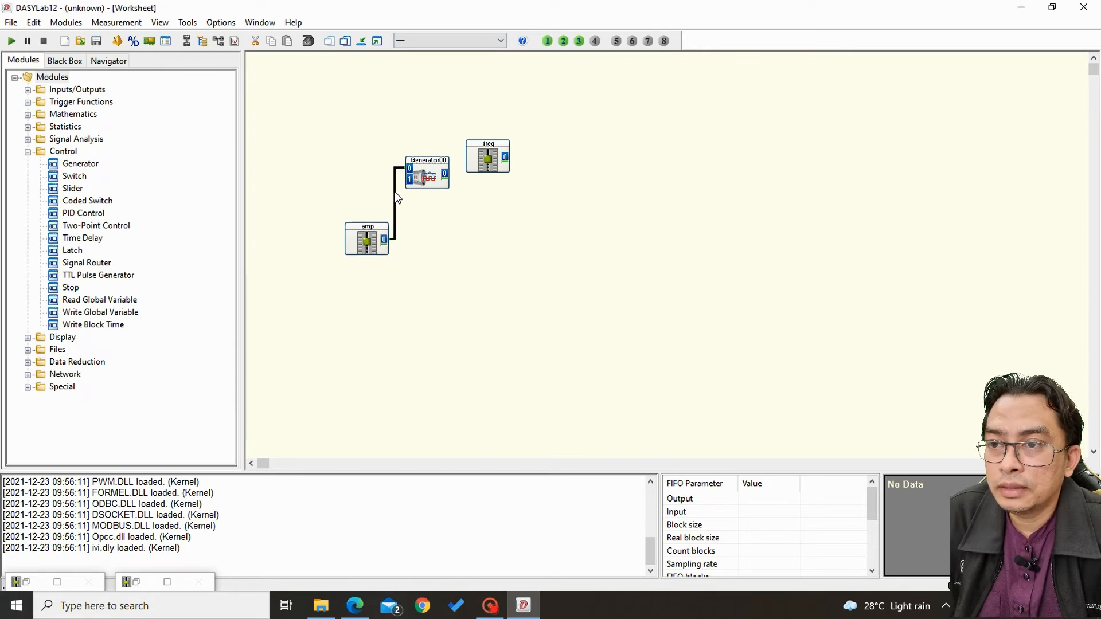
pyautogui.press('Delete')
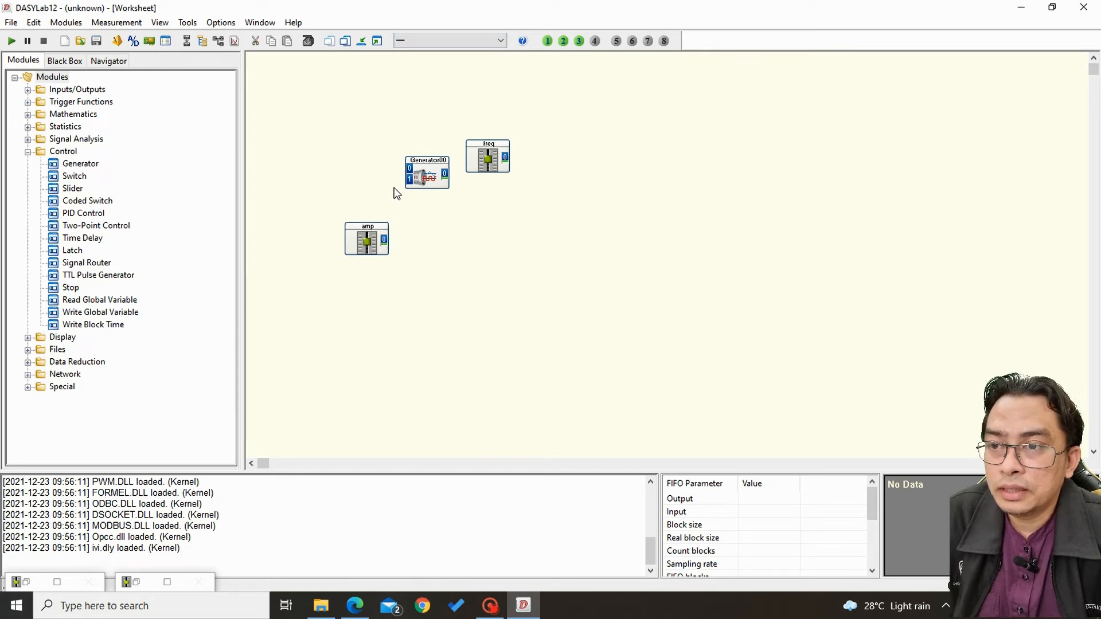
# Wire the freq slider to the generator's input 0 and the amp slider to input 1, arranging both sliders left of it.
pyautogui.moveTo(478, 161); pyautogui.dragTo(409, 168)
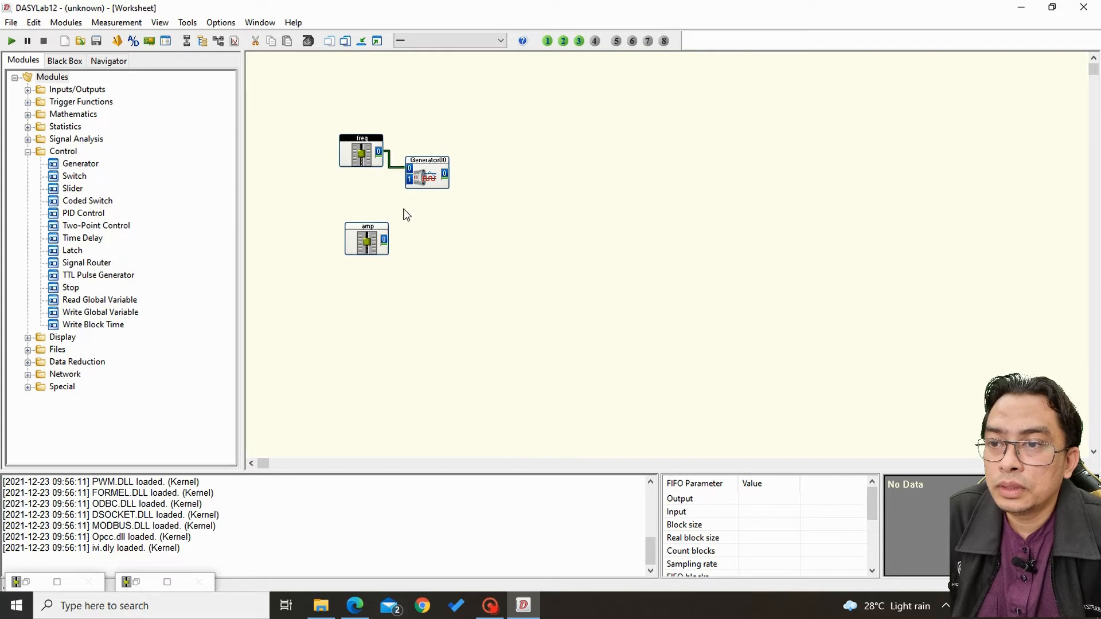
pyautogui.moveTo(383, 240); pyautogui.dragTo(358, 212)
pyautogui.moveTo(359, 163); pyautogui.dragTo(342, 155)
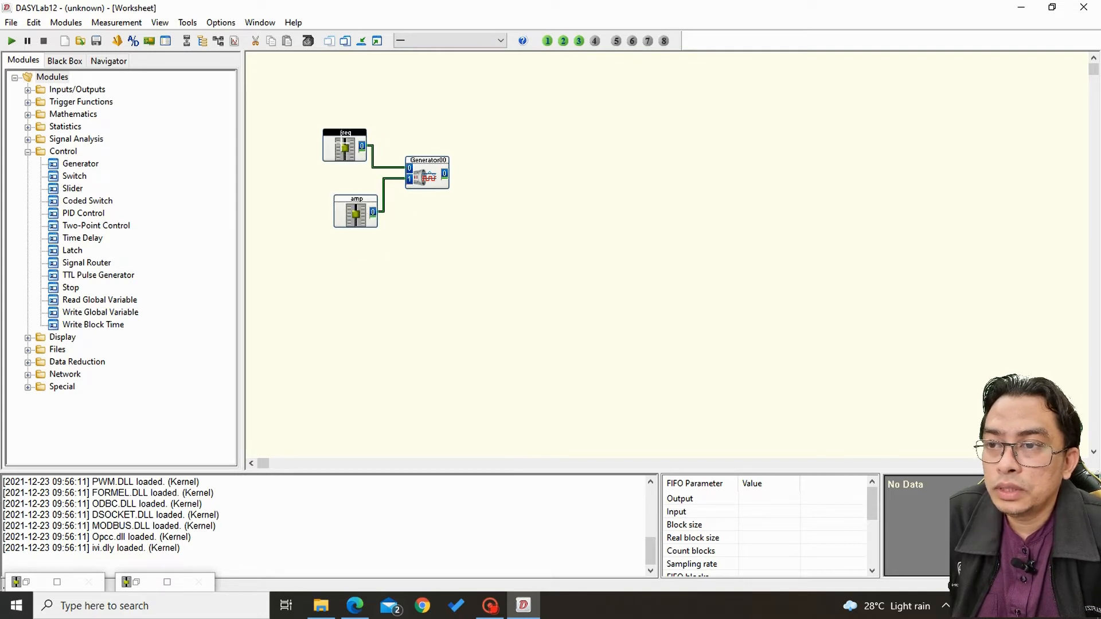
# Set the freq slider's maximum value to 100 and its unit to Hz.
pyautogui.doubleClick(344, 147)
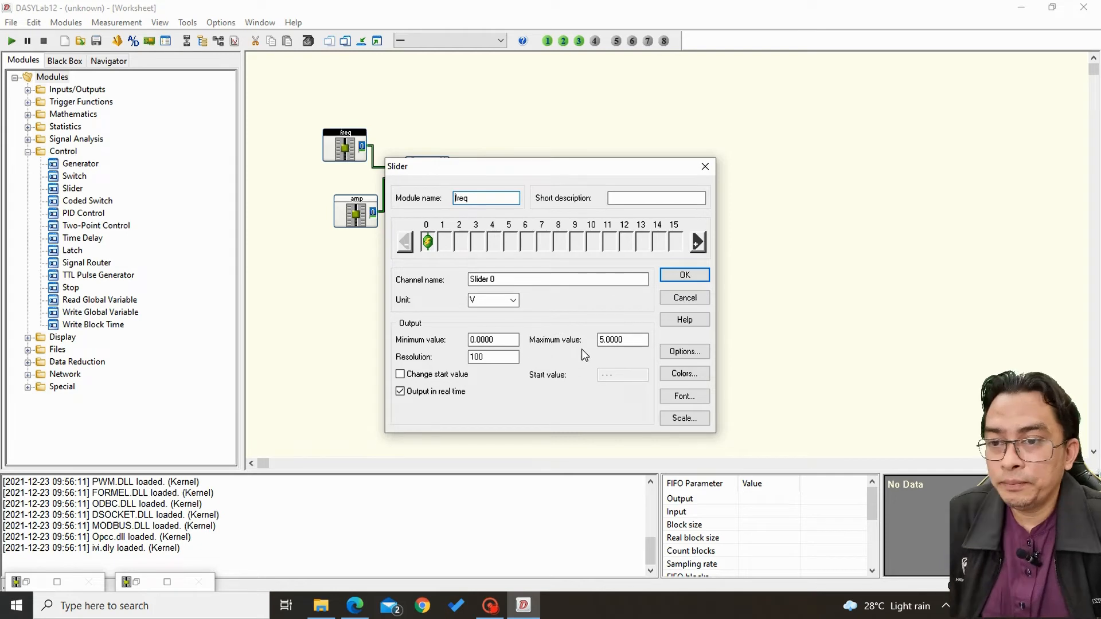
pyautogui.doubleClick(622, 339)
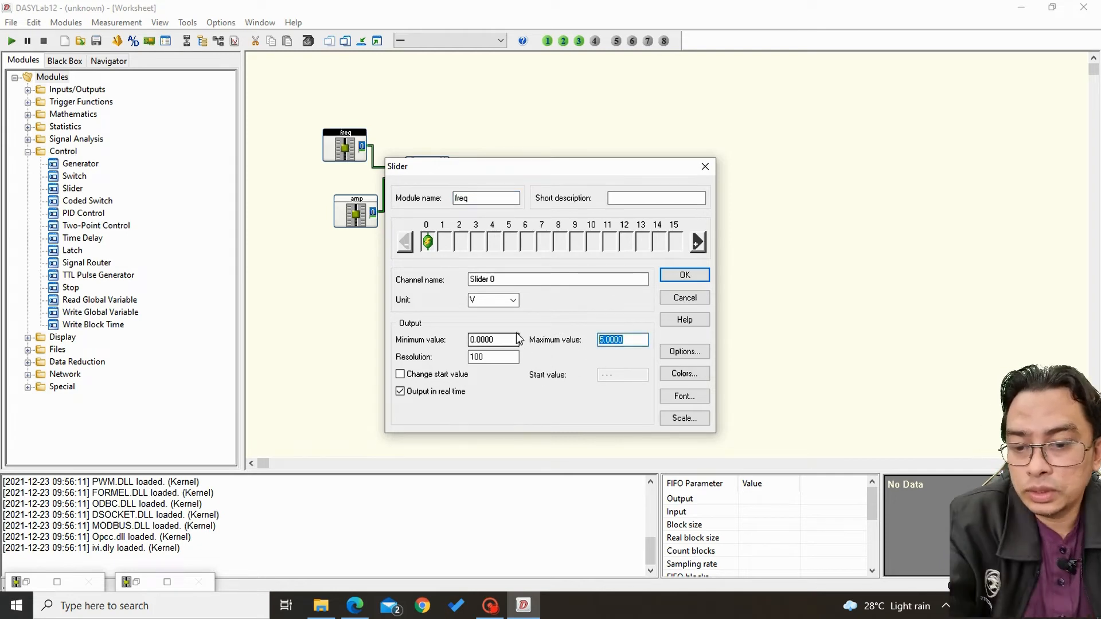
pyautogui.write('100')
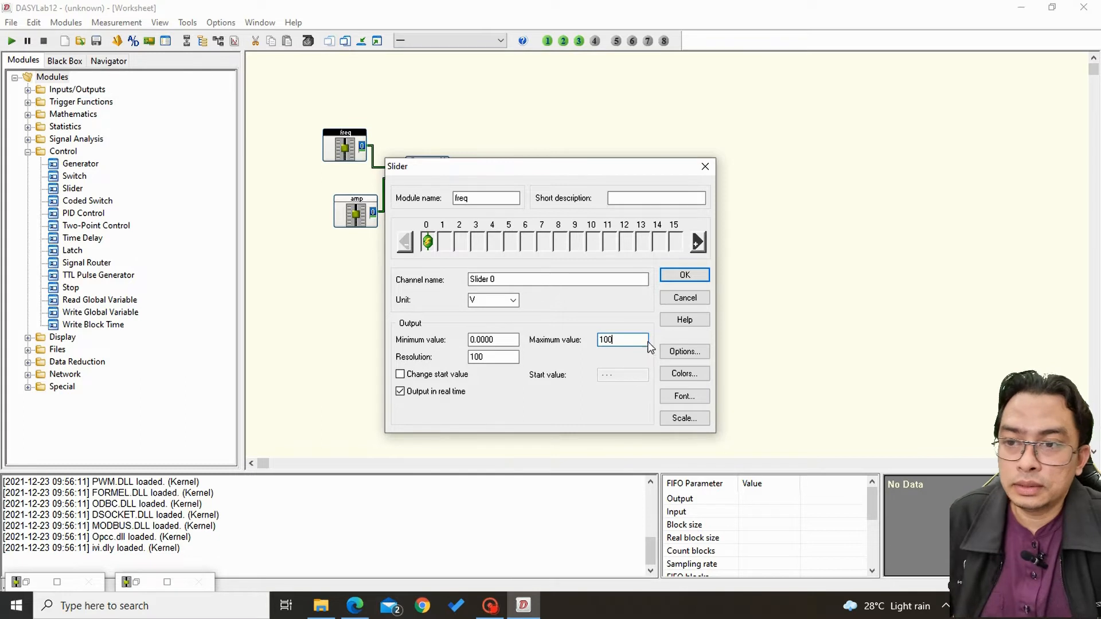
pyautogui.click(508, 305)
pyautogui.click(512, 300)
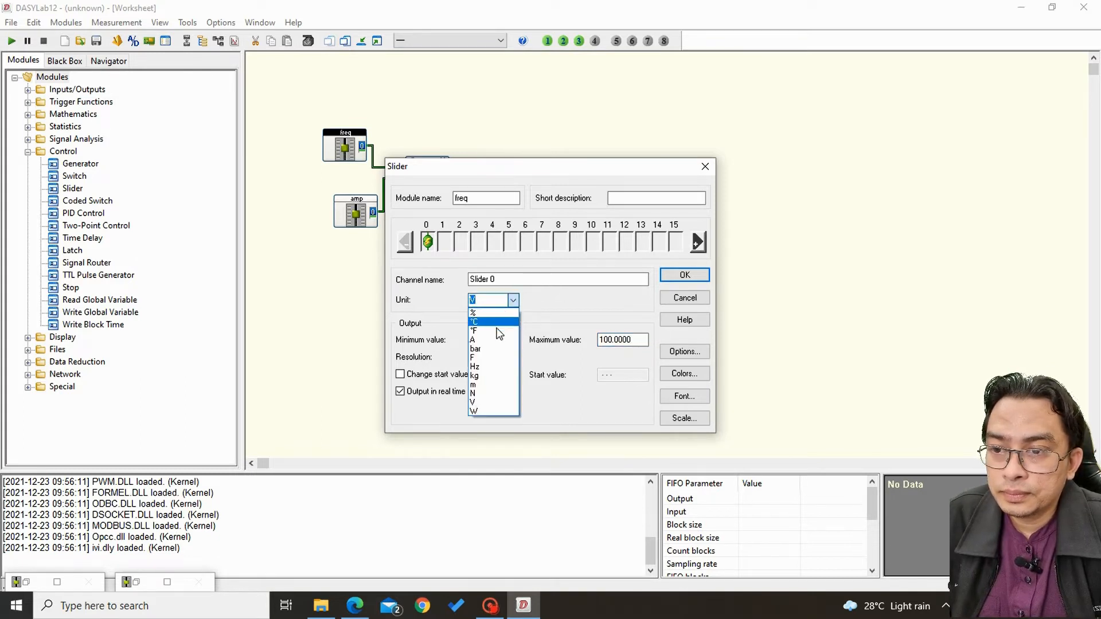
pyautogui.click(488, 370)
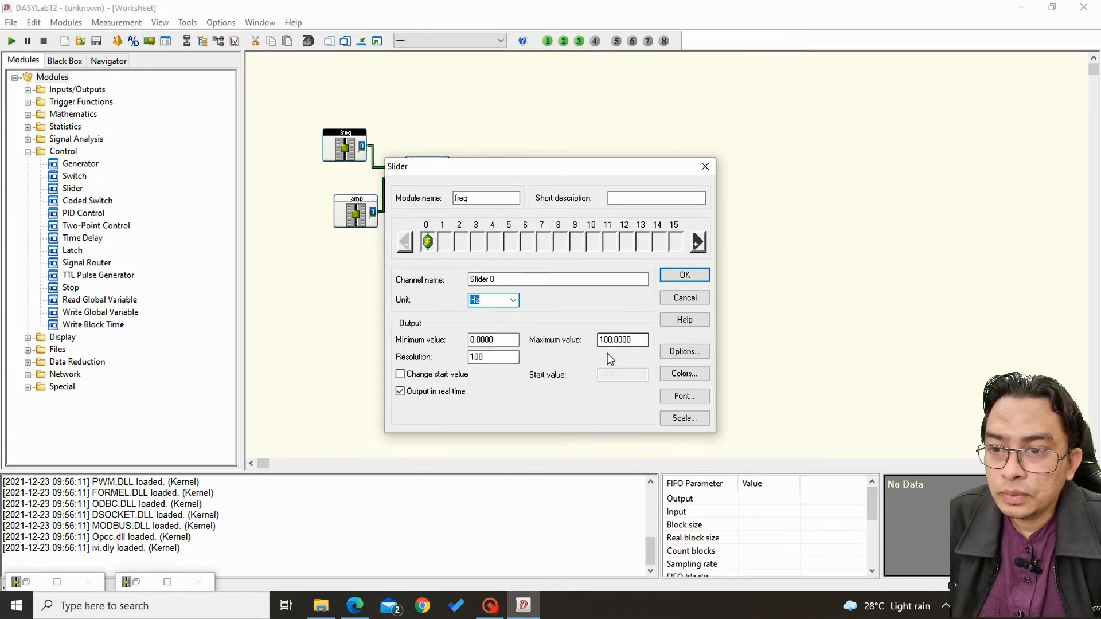
pyautogui.click(679, 281)
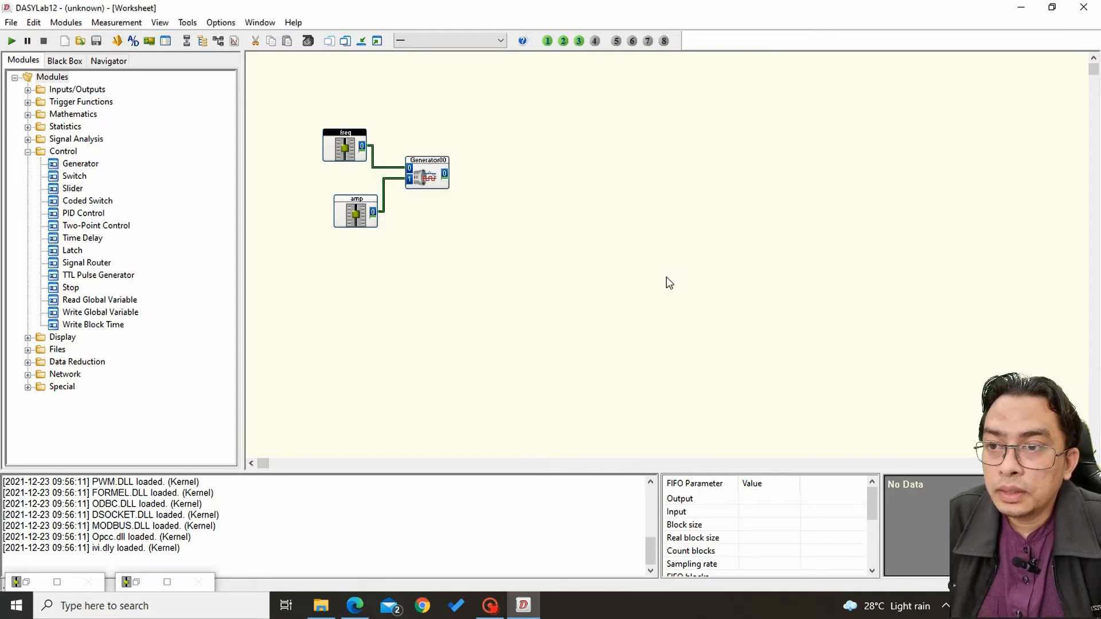
# Set the amp slider's maximum value to 10 and its unit to V, and shift the module away from the generator.
pyautogui.doubleClick(364, 218)
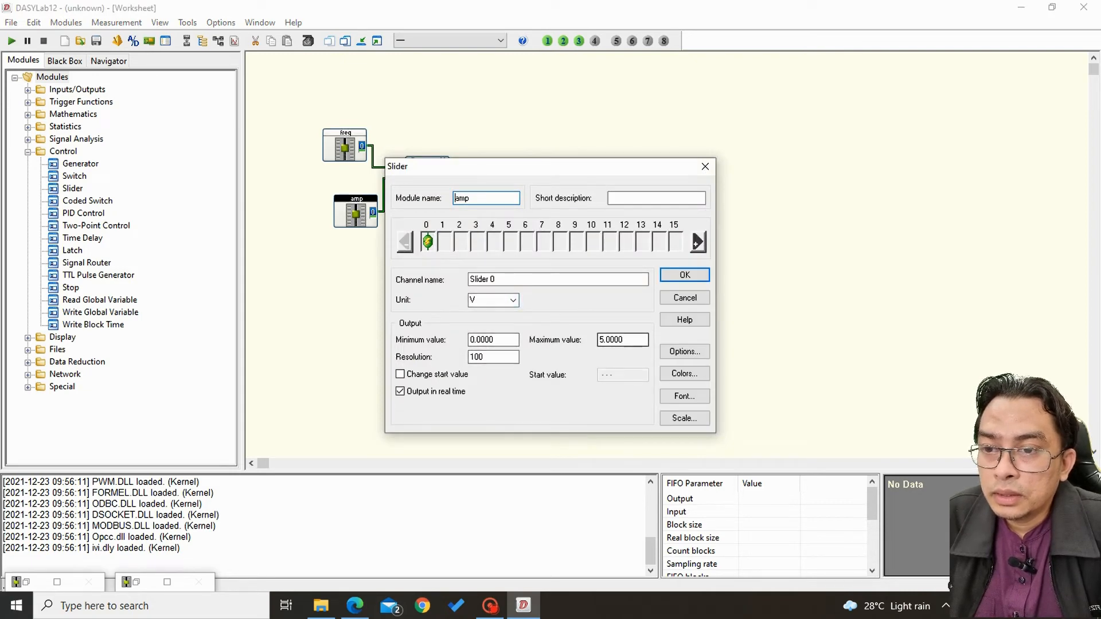
pyautogui.moveTo(630, 340); pyautogui.dragTo(554, 371)
pyautogui.write('10')
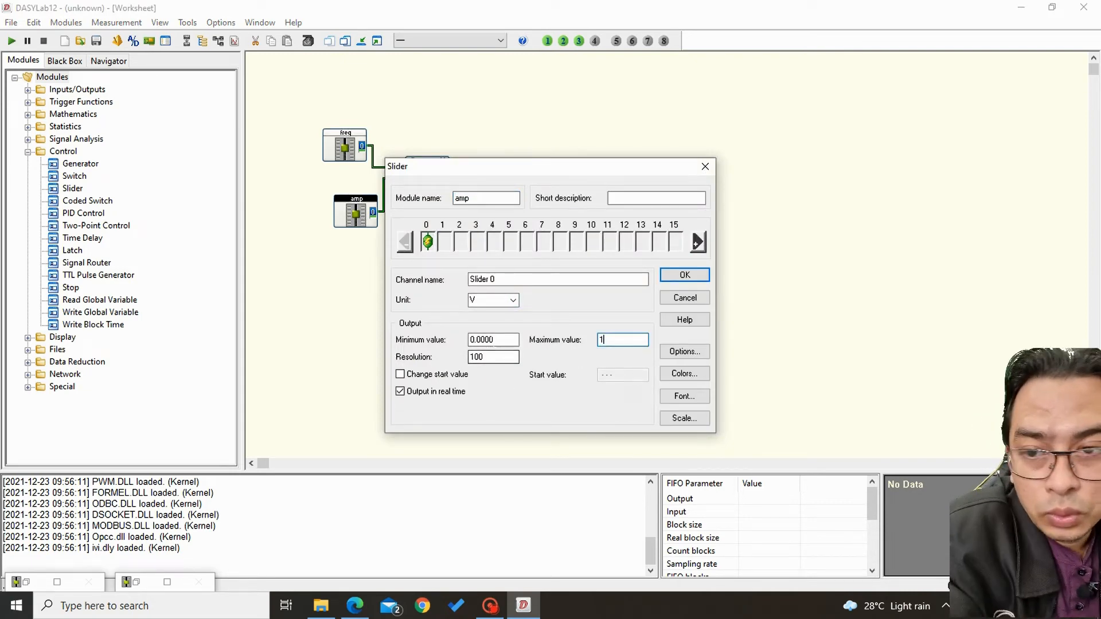
pyautogui.click(513, 300)
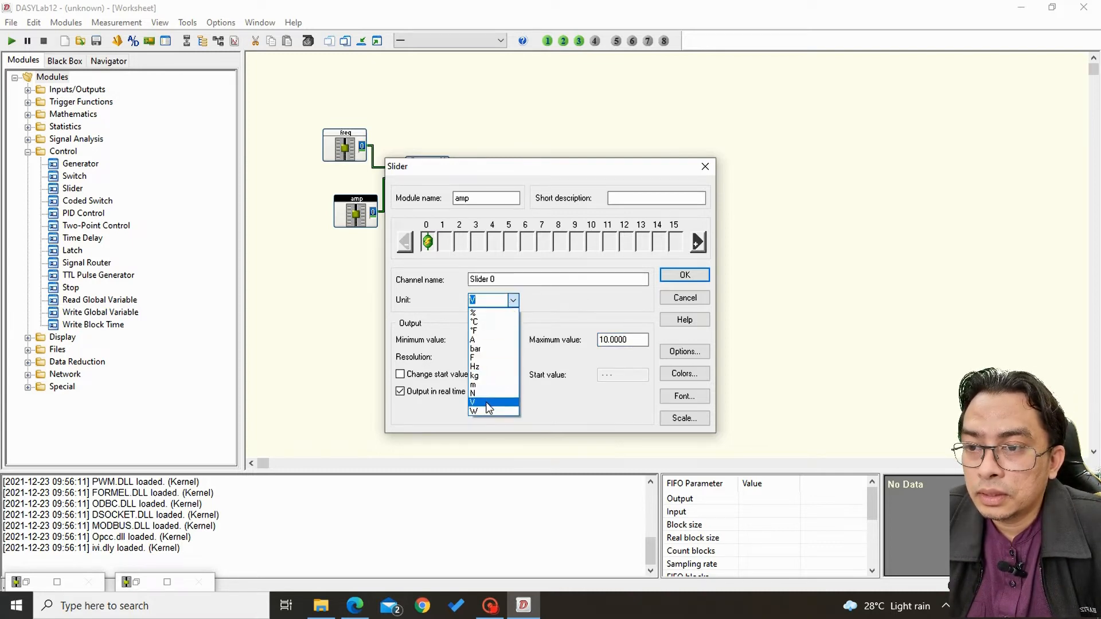
pyautogui.click(492, 402)
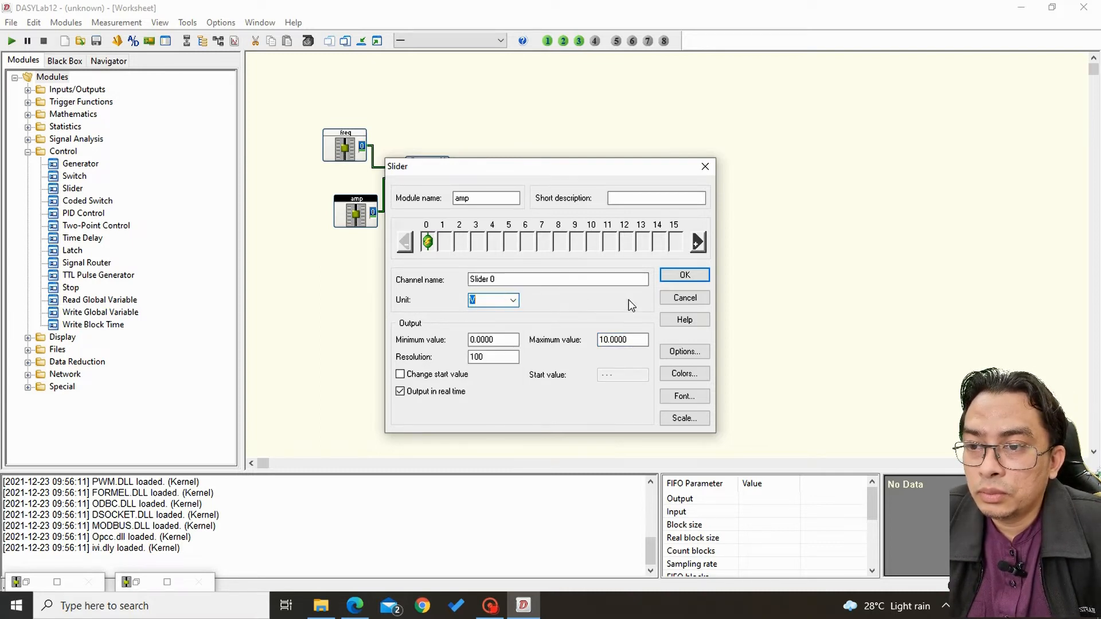
pyautogui.click(685, 276)
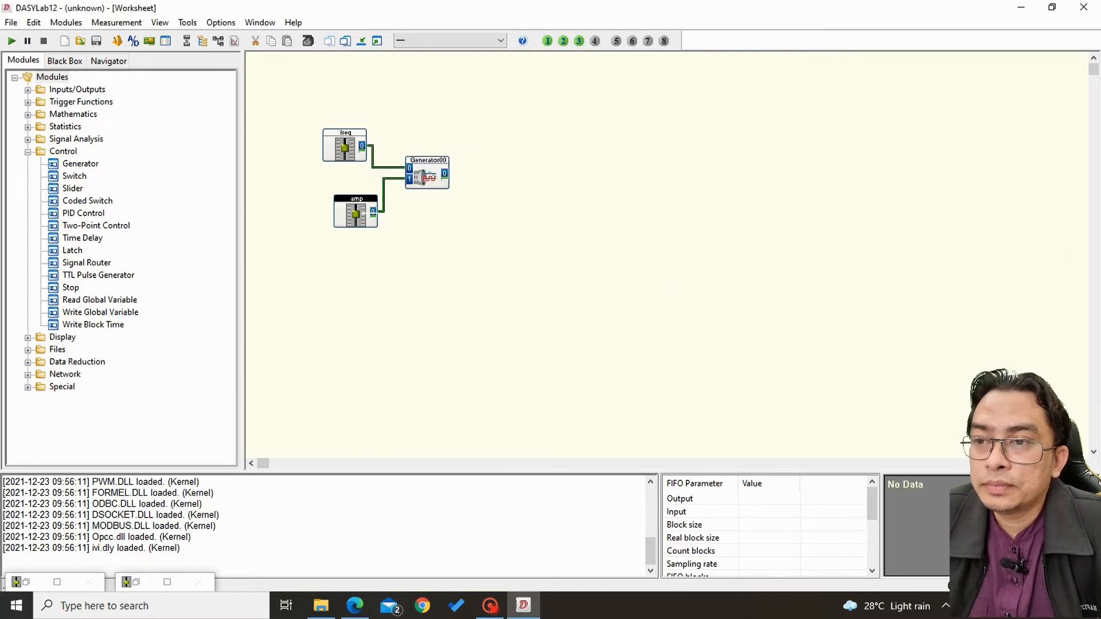
pyautogui.moveTo(356, 218); pyautogui.dragTo(324, 223)
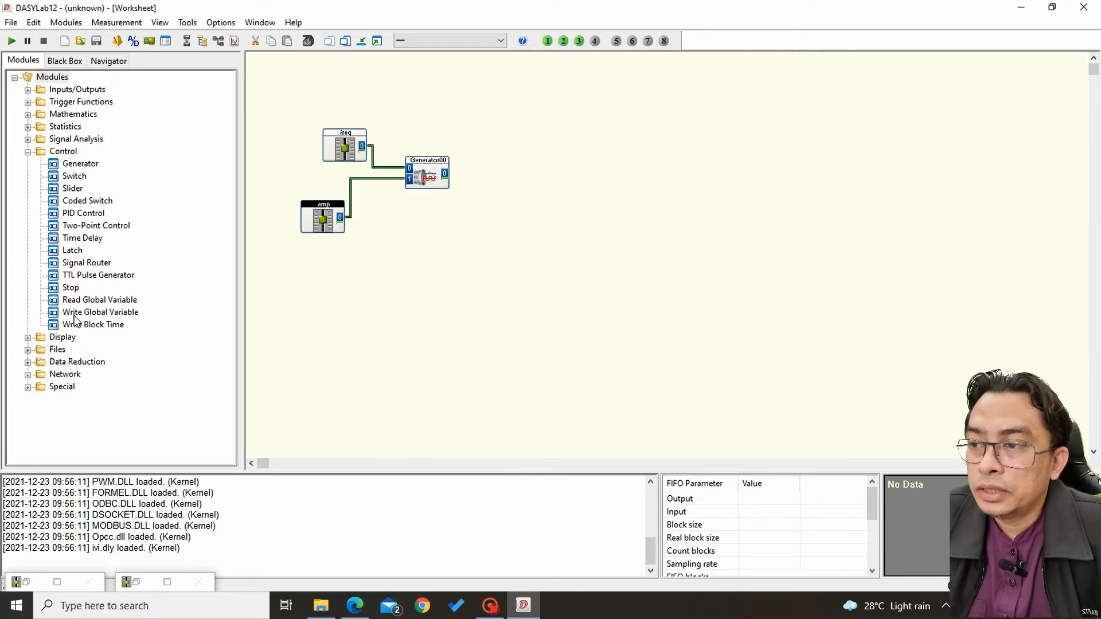
# Add a Y/t Chart module beside the generator and connect it to the generator's output.
pyautogui.click(27, 337)
pyautogui.moveTo(79, 337)
pyautogui.mouseDown()
pyautogui.moveTo(378, 262)
pyautogui.moveTo(499, 170)
pyautogui.moveTo(448, 174)
pyautogui.moveTo(522, 172)
pyautogui.mouseUp()
pyautogui.click(502, 180)
# Show all display windows, narrow the Y/t chart window and place it below the worksheet modules.
pyautogui.click(379, 42)
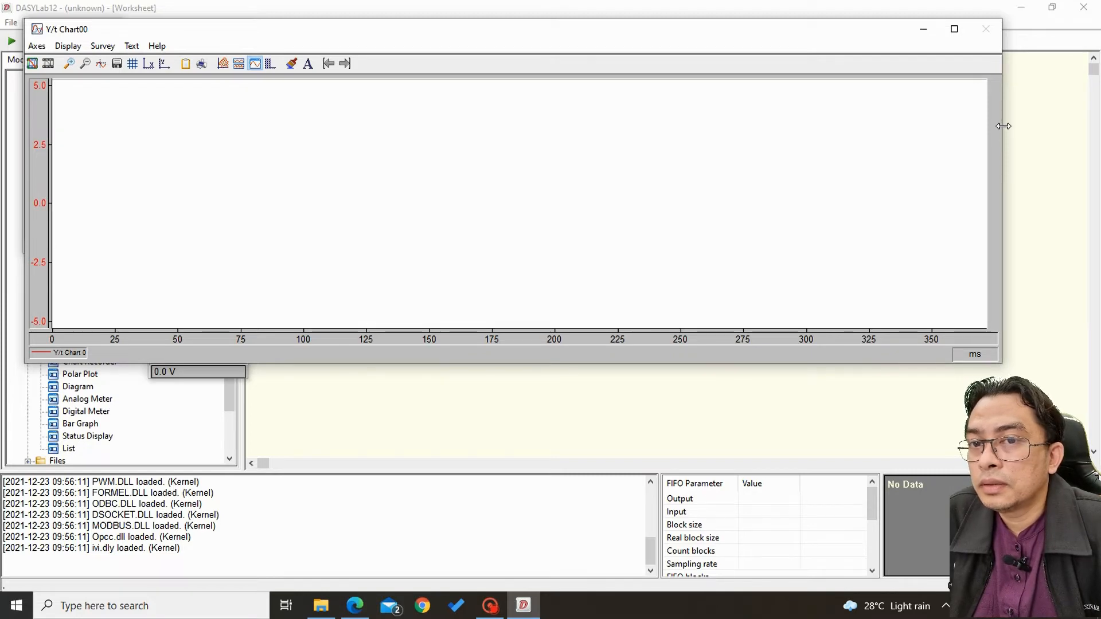
pyautogui.moveTo(1000, 125); pyautogui.dragTo(436, 189)
pyautogui.moveTo(291, 30); pyautogui.dragTo(531, 255)
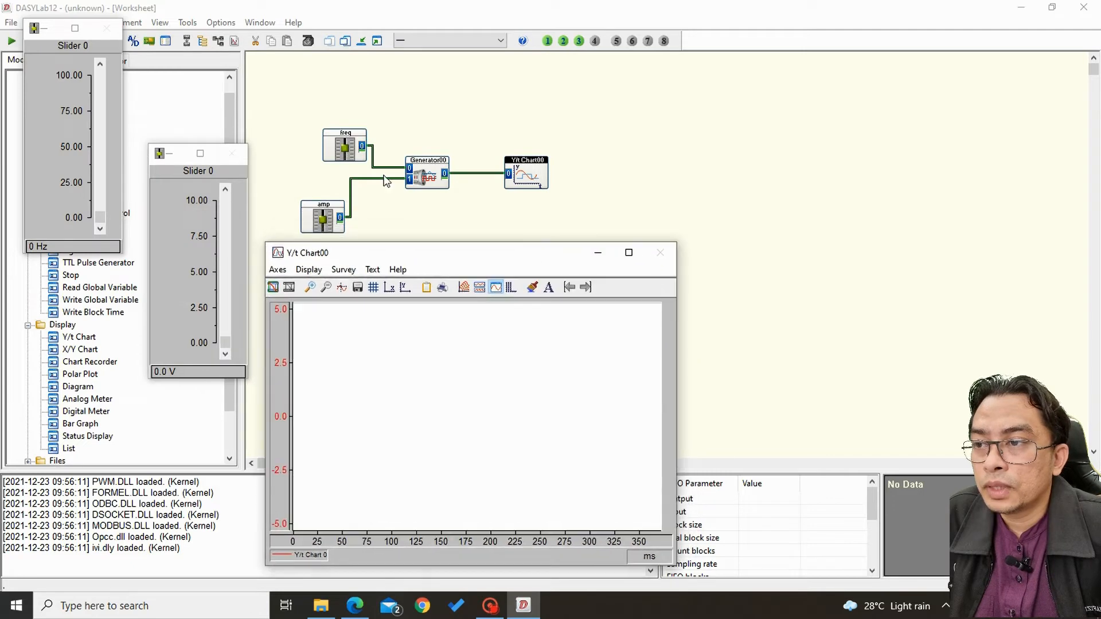
# Make the amp and freq slider windows taller by extending the amp window upward and the freq window downward.
pyautogui.click(178, 148)
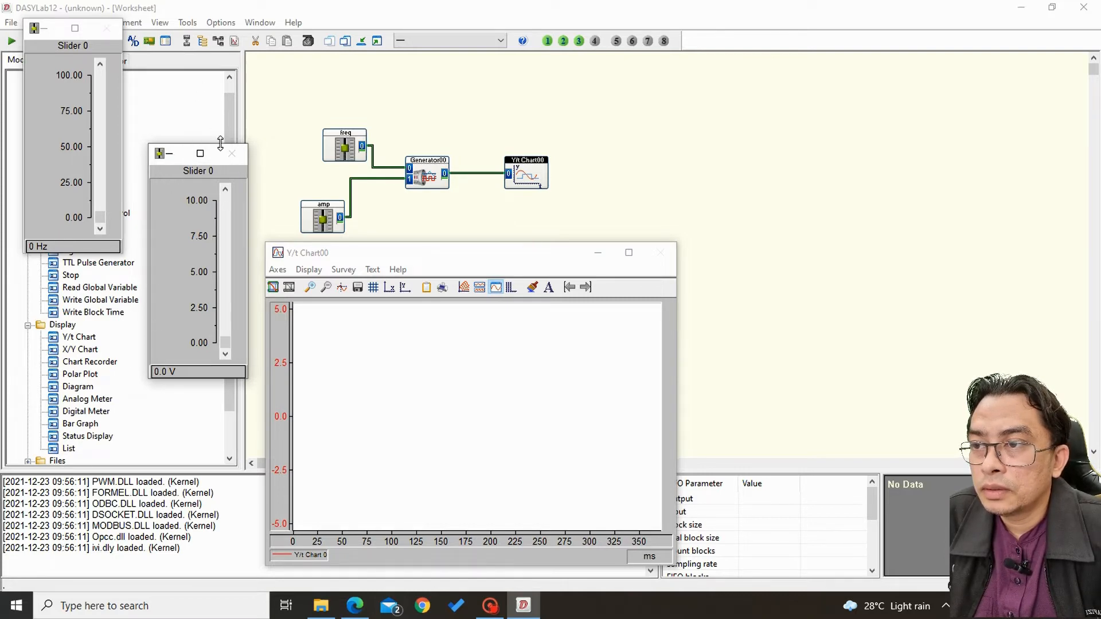
pyautogui.moveTo(220, 143); pyautogui.dragTo(220, 72)
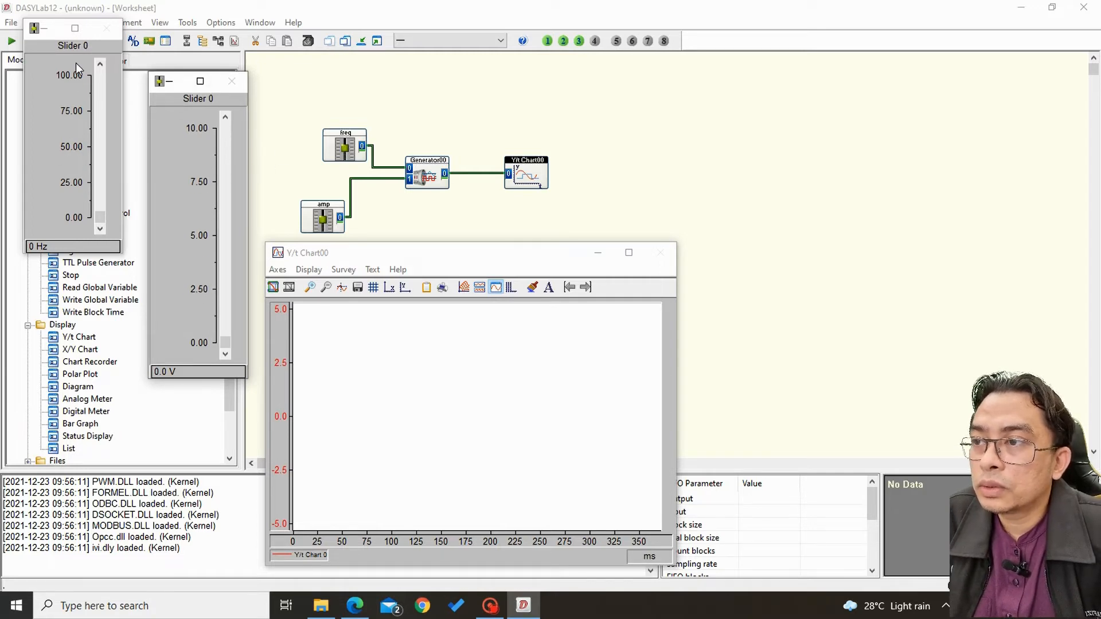
pyautogui.click(30, 35)
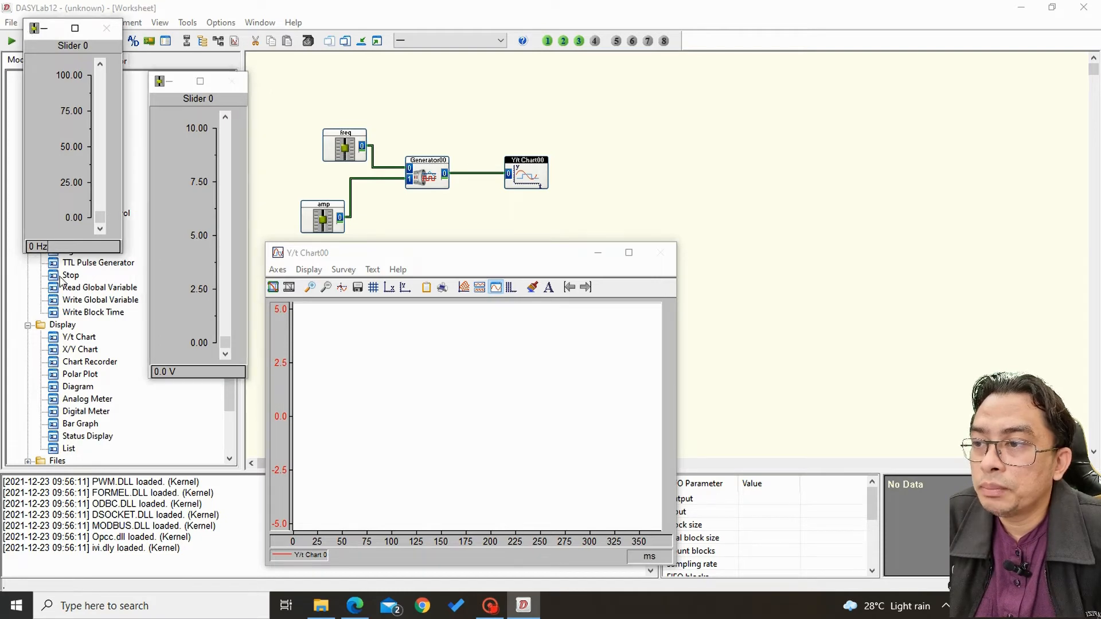
pyautogui.moveTo(72, 252); pyautogui.dragTo(46, 313)
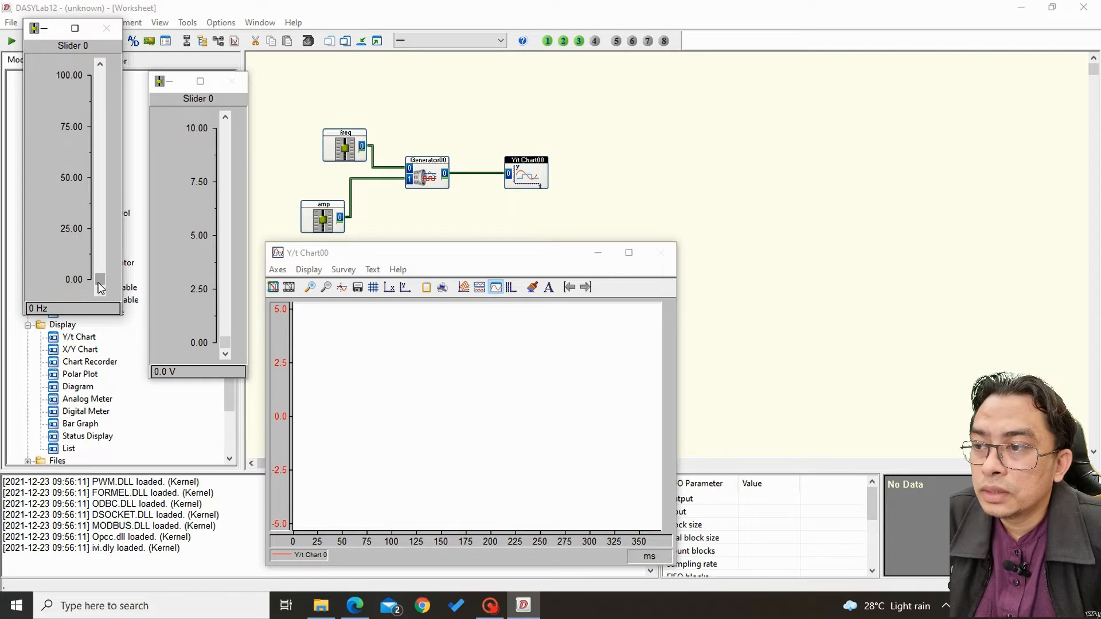
pyautogui.moveTo(226, 346)
pyautogui.mouseDown()
pyautogui.moveTo(228, 127)
pyautogui.moveTo(226, 350)
pyautogui.mouseUp()
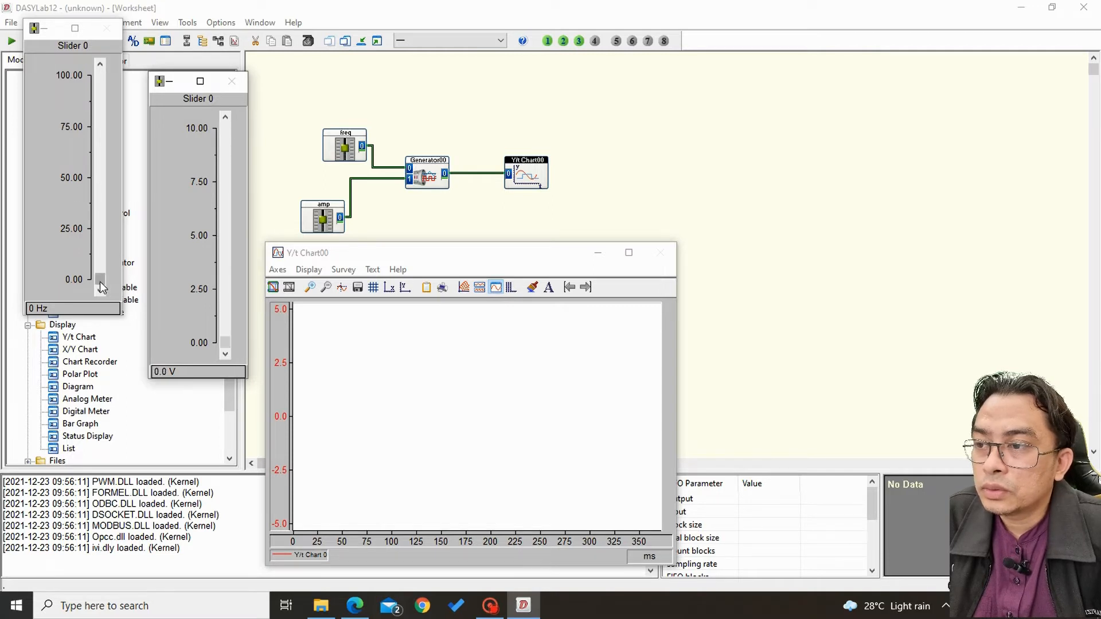
pyautogui.moveTo(100, 282); pyautogui.dragTo(117, 323)
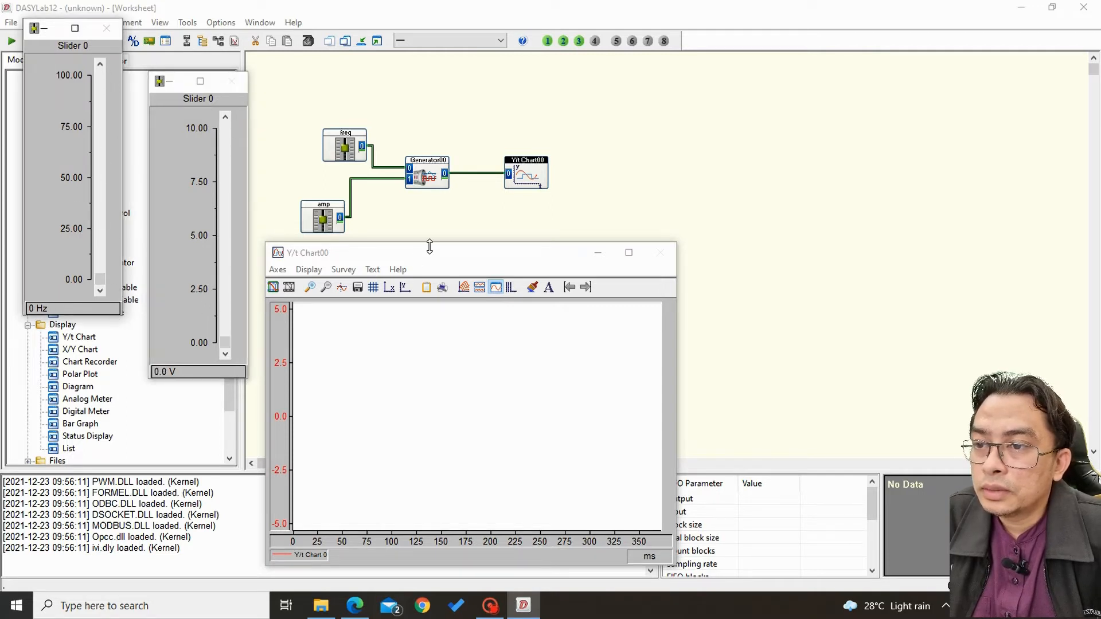
# Position the Y/t chart window below the modules, clear of the amp slider window, keeping that slider window's narrow width.
pyautogui.moveTo(431, 255); pyautogui.dragTo(405, 267)
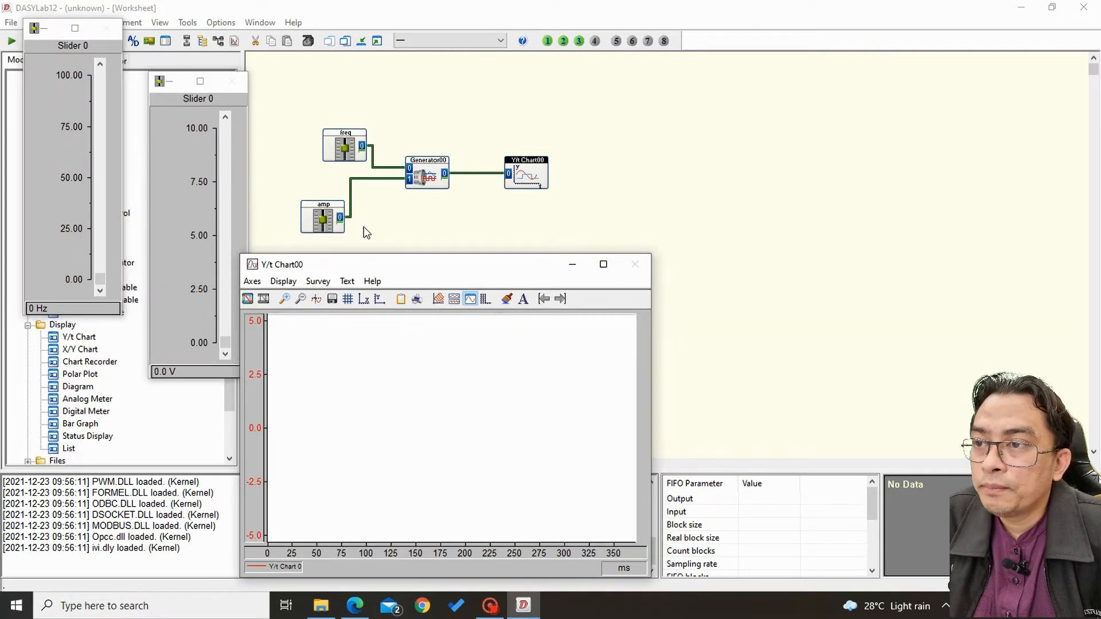
pyautogui.click(251, 108)
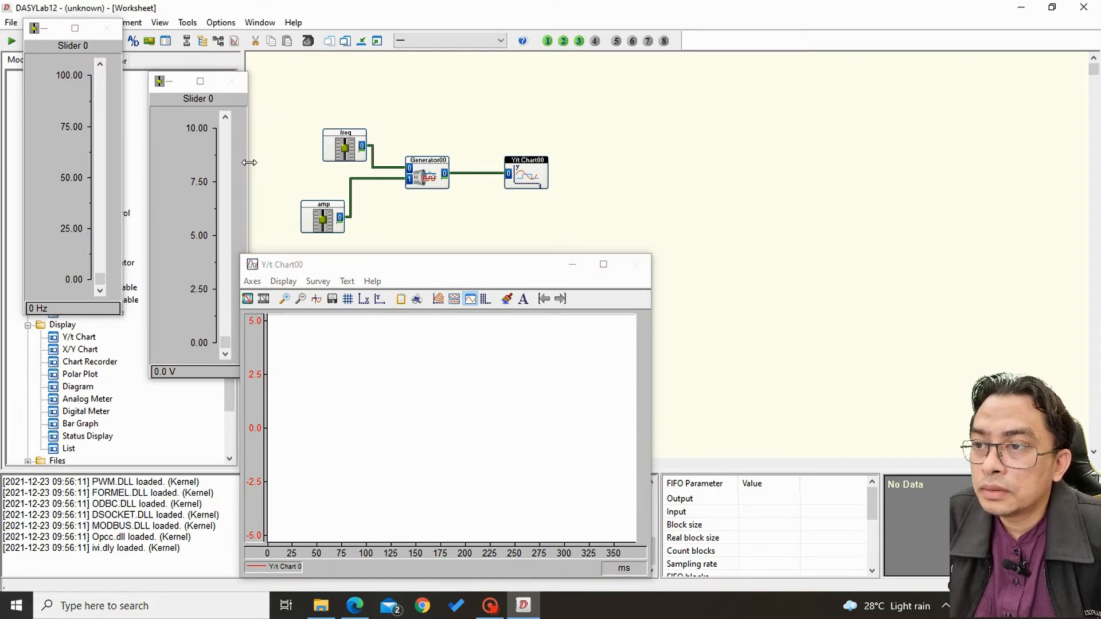
pyautogui.moveTo(250, 163); pyautogui.dragTo(276, 163)
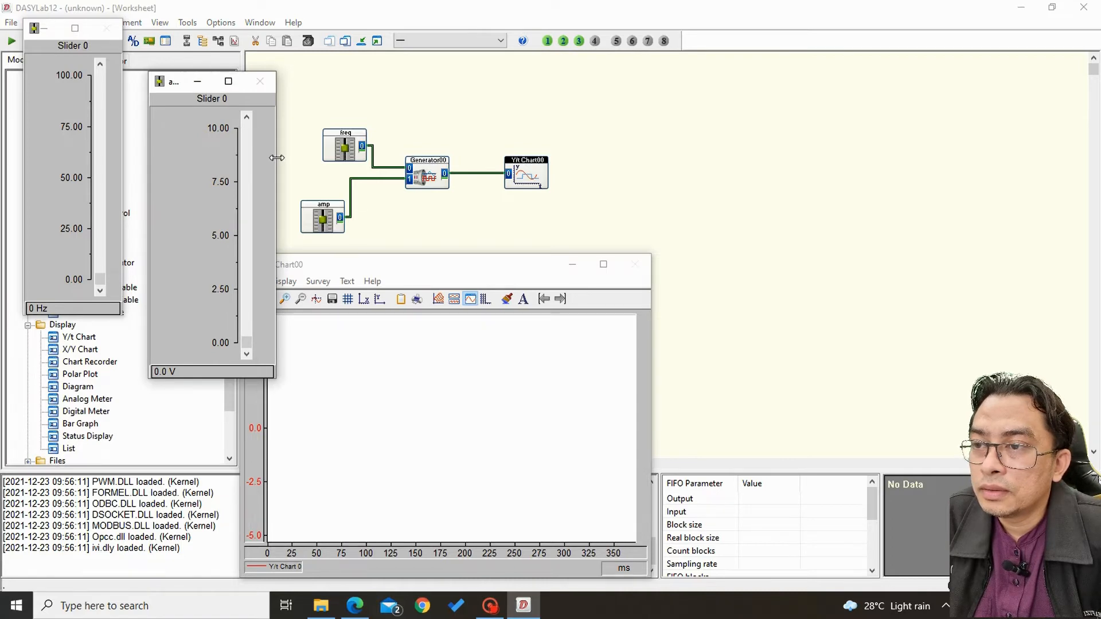
pyautogui.moveTo(277, 157); pyautogui.dragTo(247, 159)
pyautogui.moveTo(388, 266)
pyautogui.mouseDown()
pyautogui.moveTo(400, 264)
pyautogui.moveTo(385, 263)
pyautogui.mouseUp()
pyautogui.moveTo(453, 266); pyautogui.dragTo(504, 263)
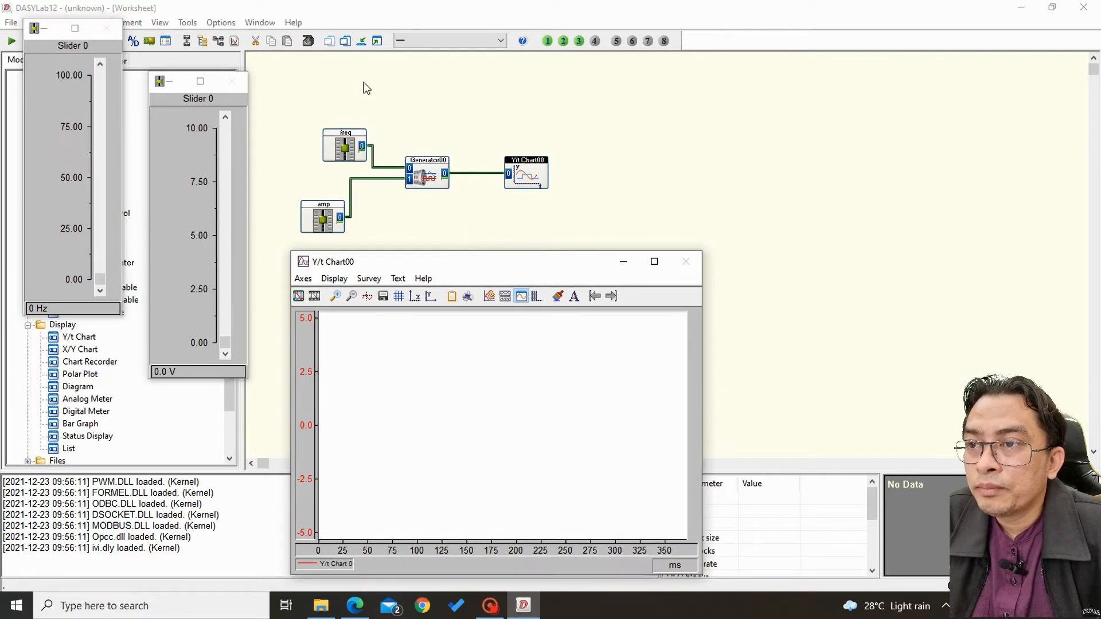
# Start a test measurement, move the freq slider window's top edge down to uncover the run controls, and stop the measurement.
pyautogui.click(10, 45)
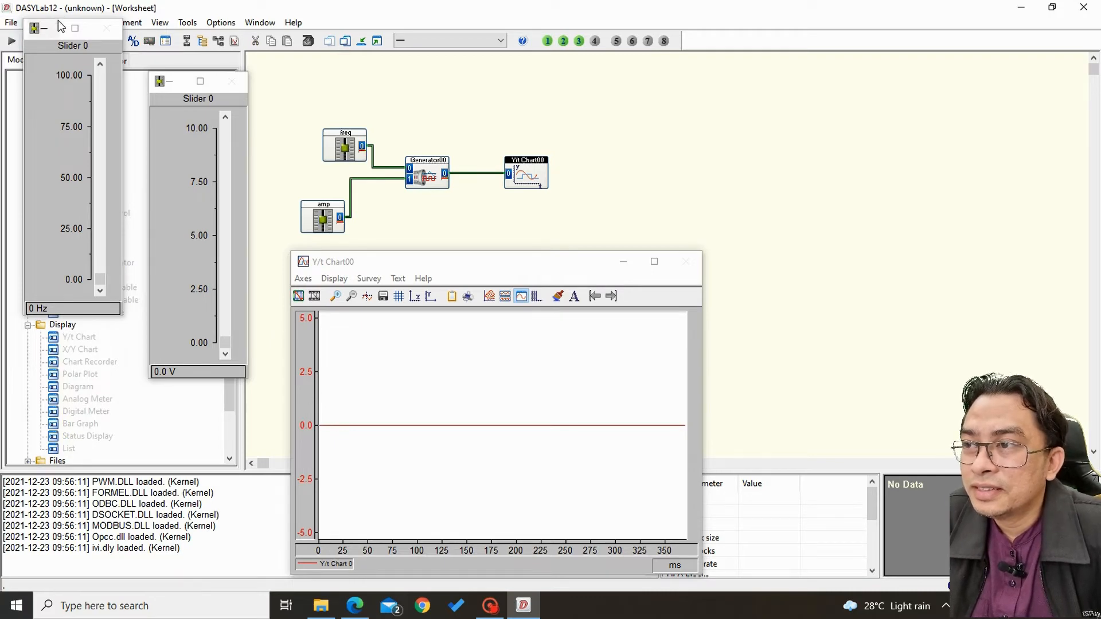
pyautogui.moveTo(63, 27); pyautogui.dragTo(62, 70)
pyautogui.click(44, 42)
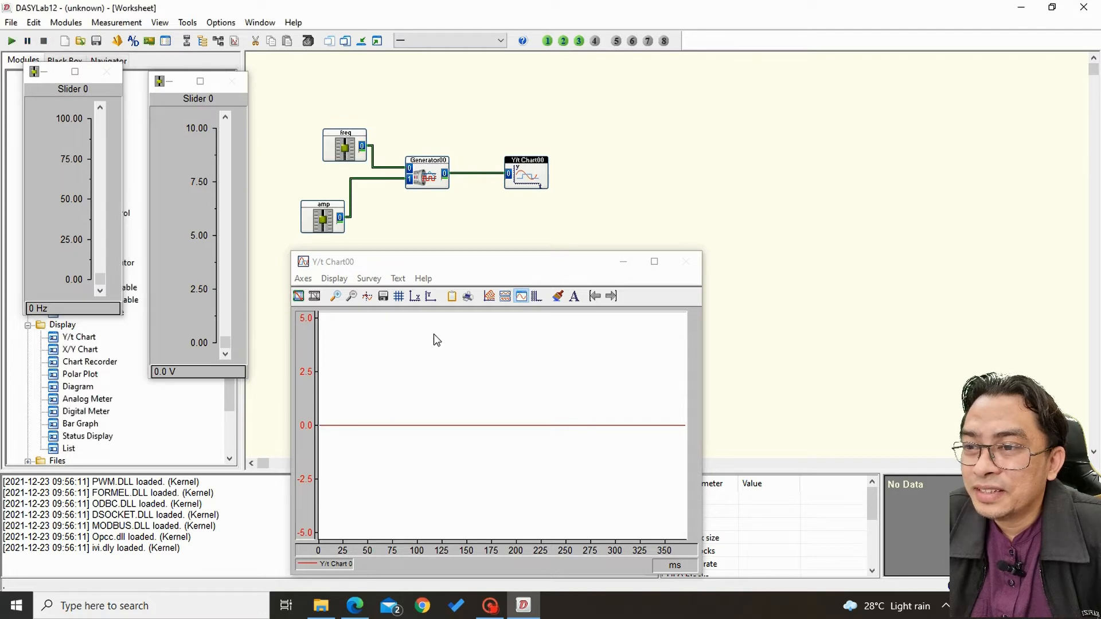
# Turn on automatic Y-axis scaling in the Y/t chart and start the measurement again.
pyautogui.click(303, 279)
pyautogui.click(340, 363)
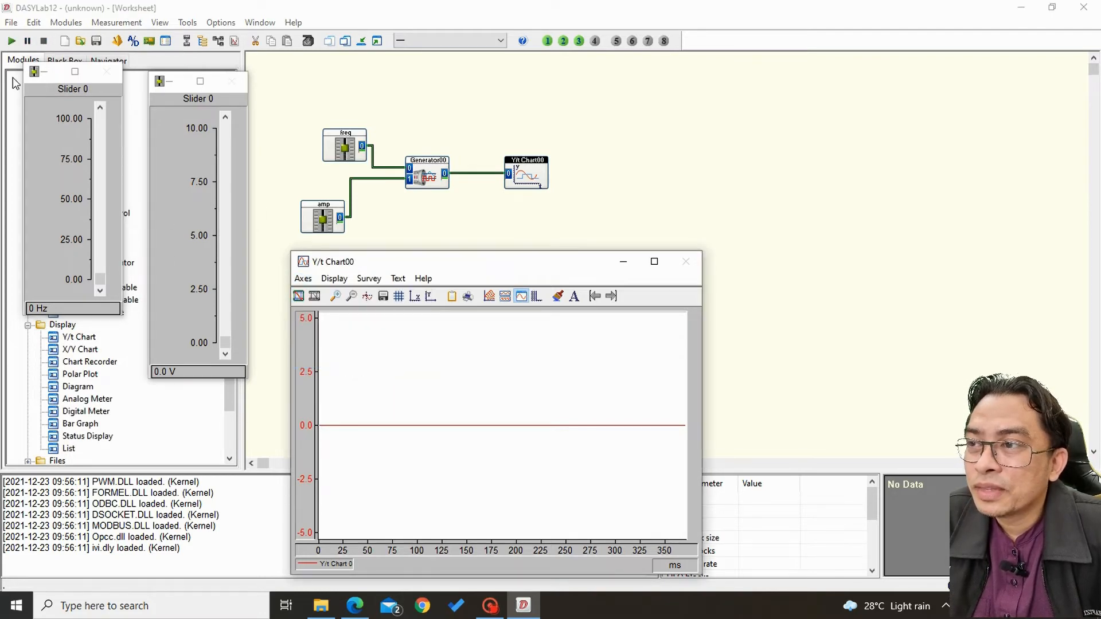
pyautogui.click(12, 41)
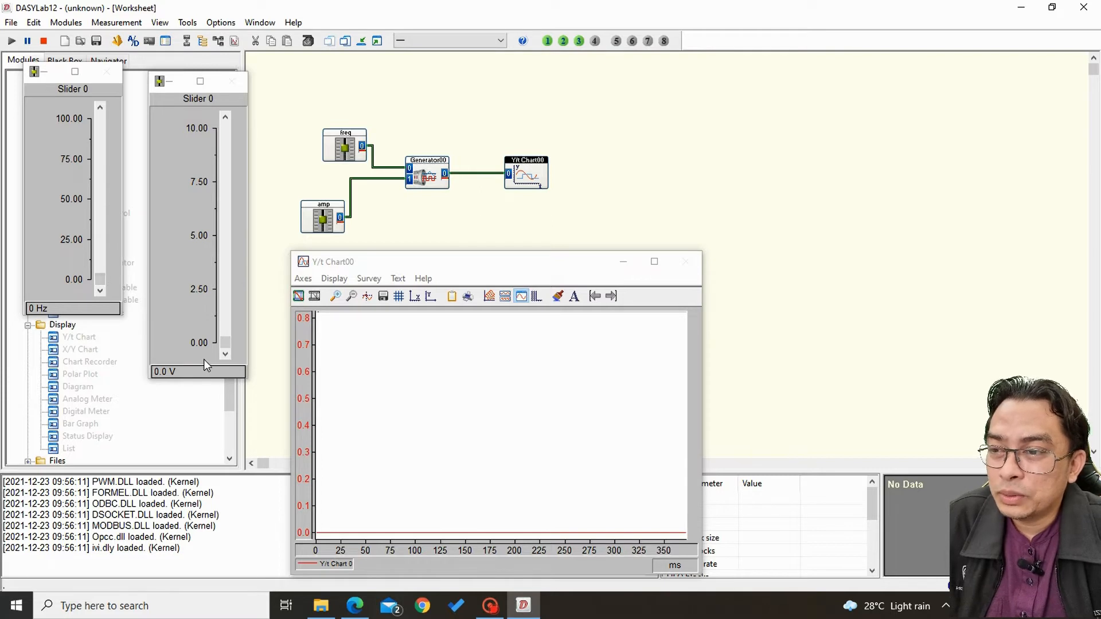
# Set the amp slider to 5.0 V and the freq slider to 23 Hz while the measurement runs.
pyautogui.click(226, 343)
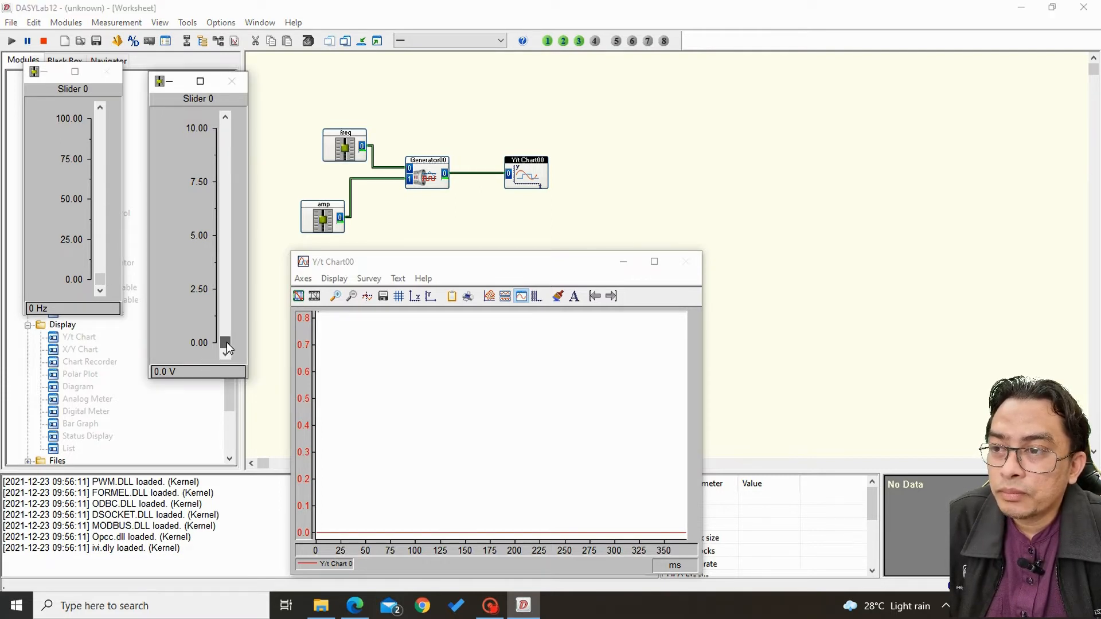
pyautogui.moveTo(226, 342); pyautogui.dragTo(234, 315)
pyautogui.moveTo(230, 257); pyautogui.dragTo(232, 240)
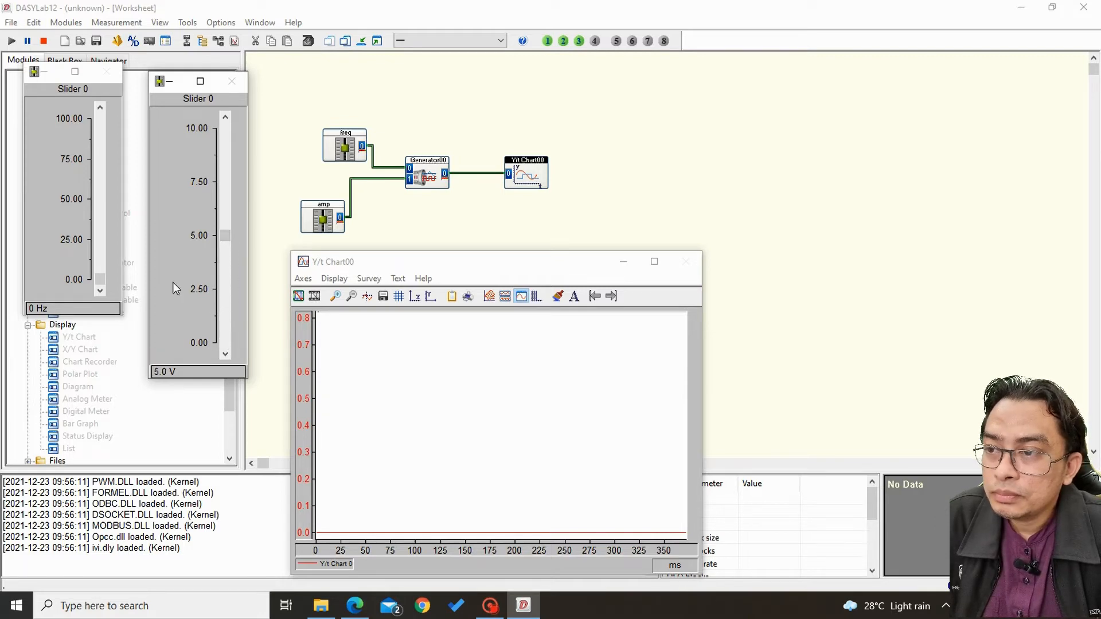
pyautogui.click(99, 281)
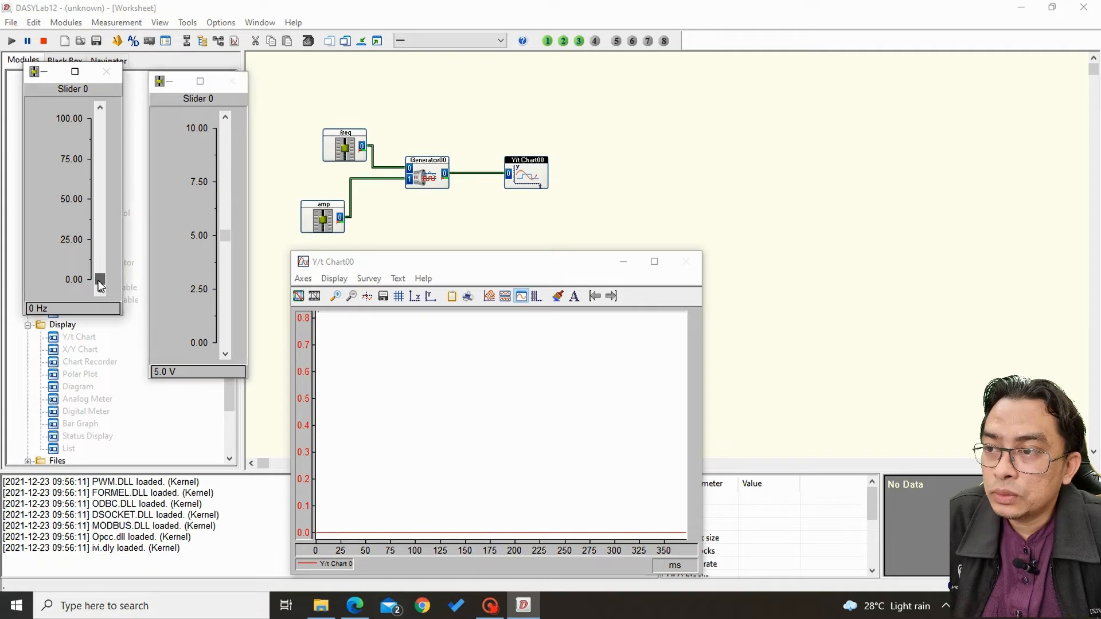
pyautogui.moveTo(99, 282); pyautogui.dragTo(99, 246)
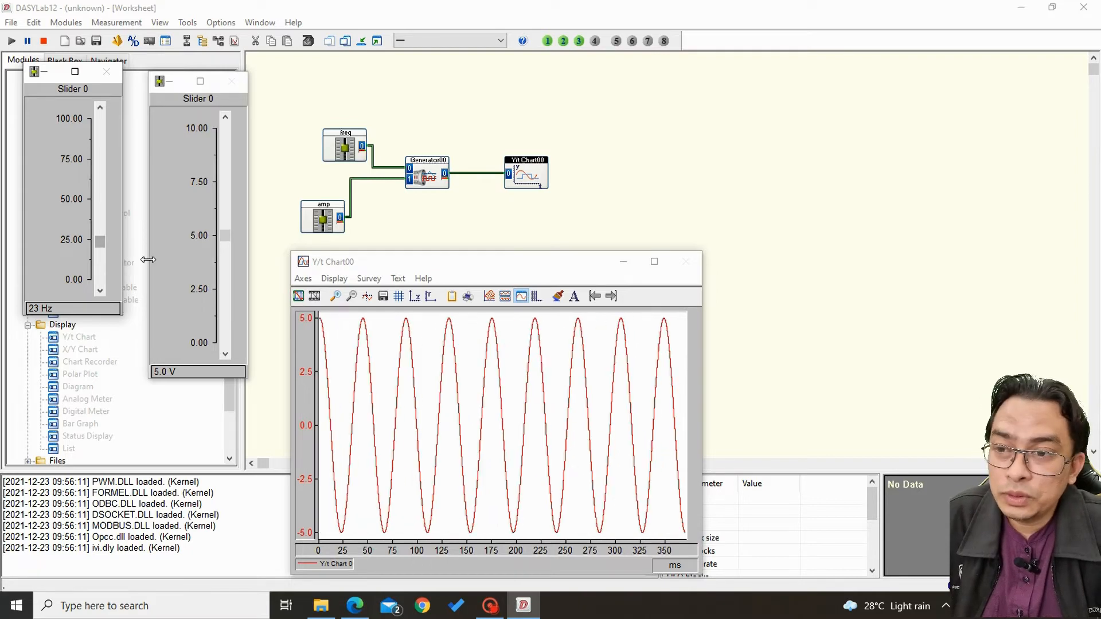
# Freeze the Y/t chart's sine curve, turn on its measurement cursors and move the cursor readout above the chart.
pyautogui.click(299, 298)
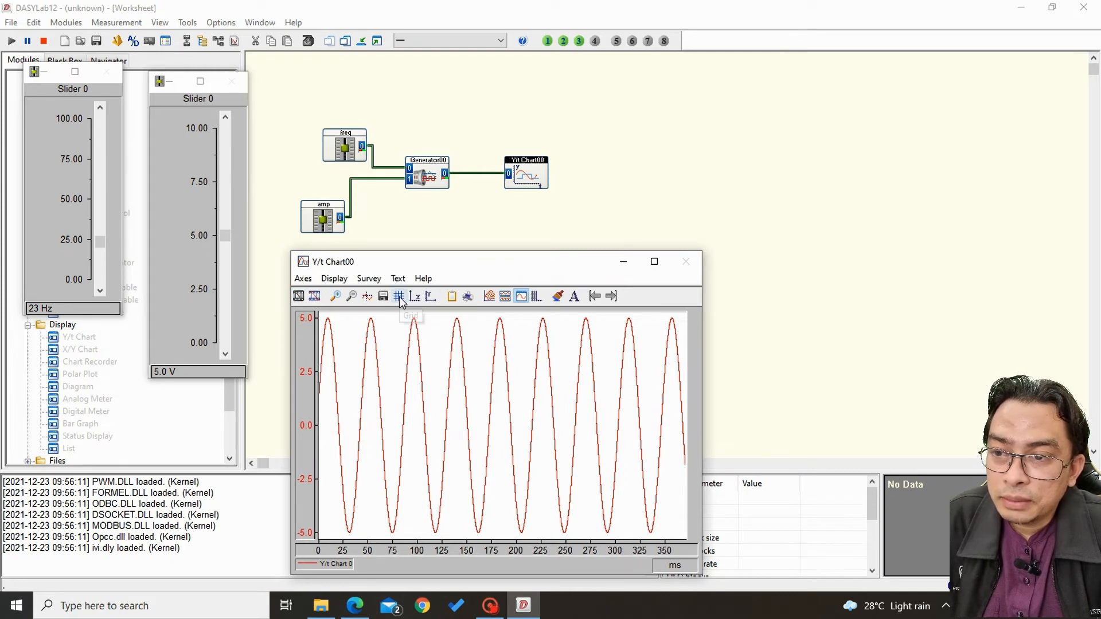
pyautogui.click(367, 297)
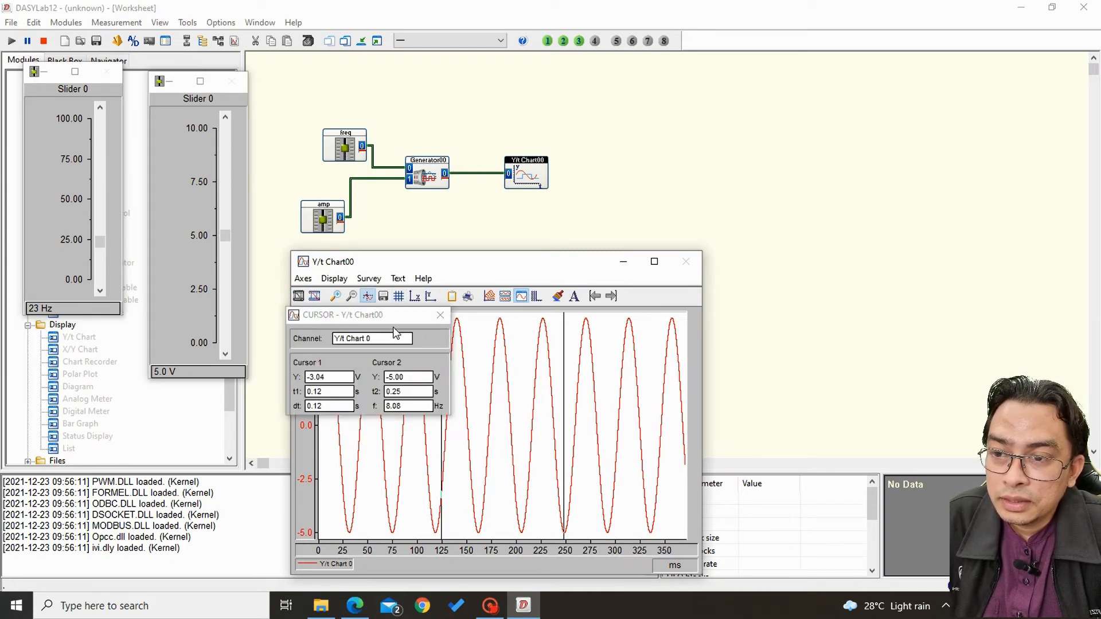
pyautogui.moveTo(391, 315); pyautogui.dragTo(566, 130)
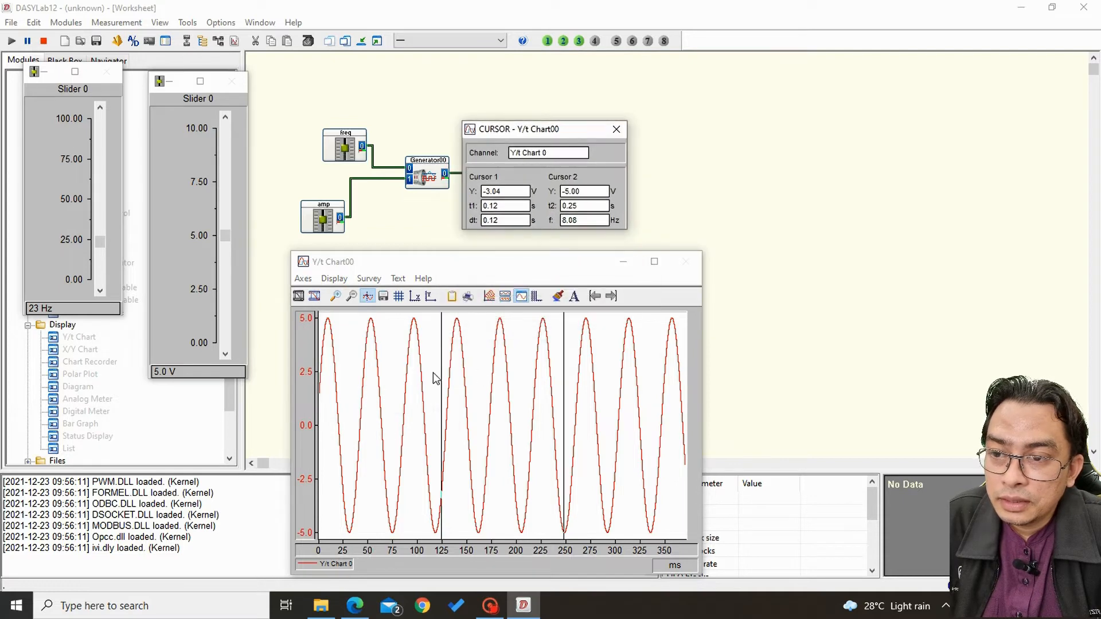
# Measure the sine wave's frequency by placing the two cursors on adjacent peaks near 100 ms and 140 ms.
pyautogui.moveTo(443, 362); pyautogui.dragTo(415, 370)
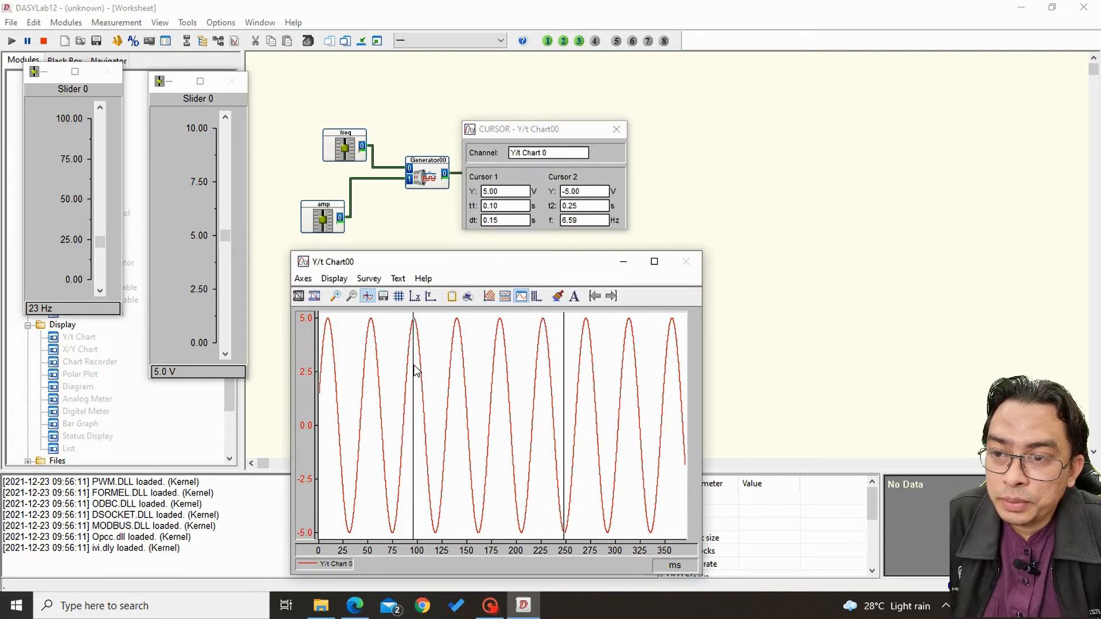
pyautogui.moveTo(564, 376); pyautogui.dragTo(458, 401)
pyautogui.moveTo(500, 131); pyautogui.dragTo(479, 117)
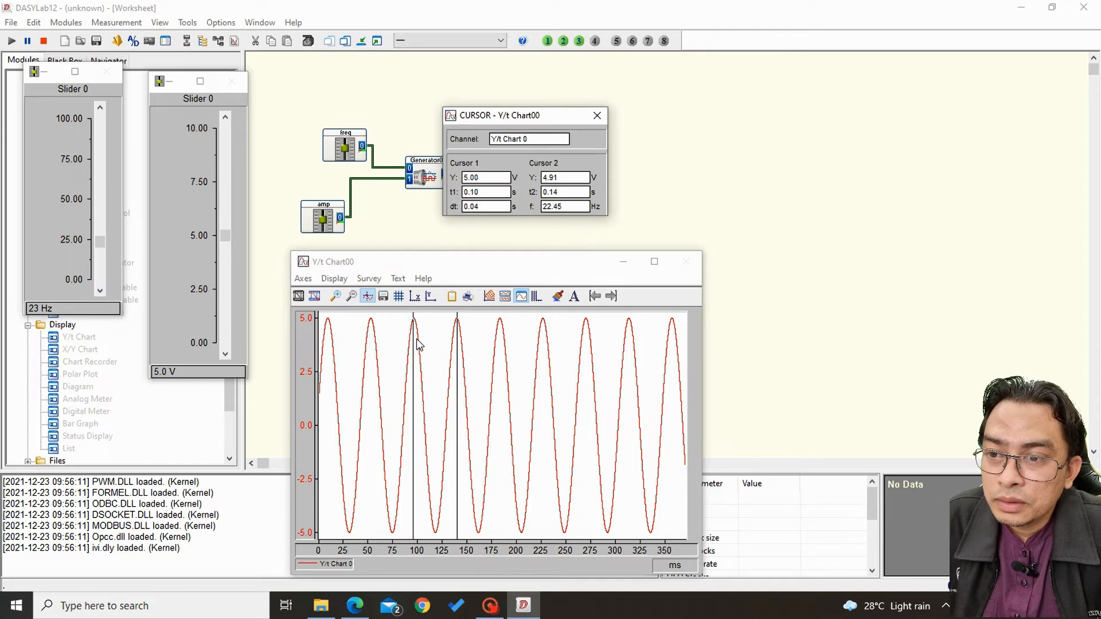
pyautogui.moveTo(414, 346); pyautogui.dragTo(417, 351)
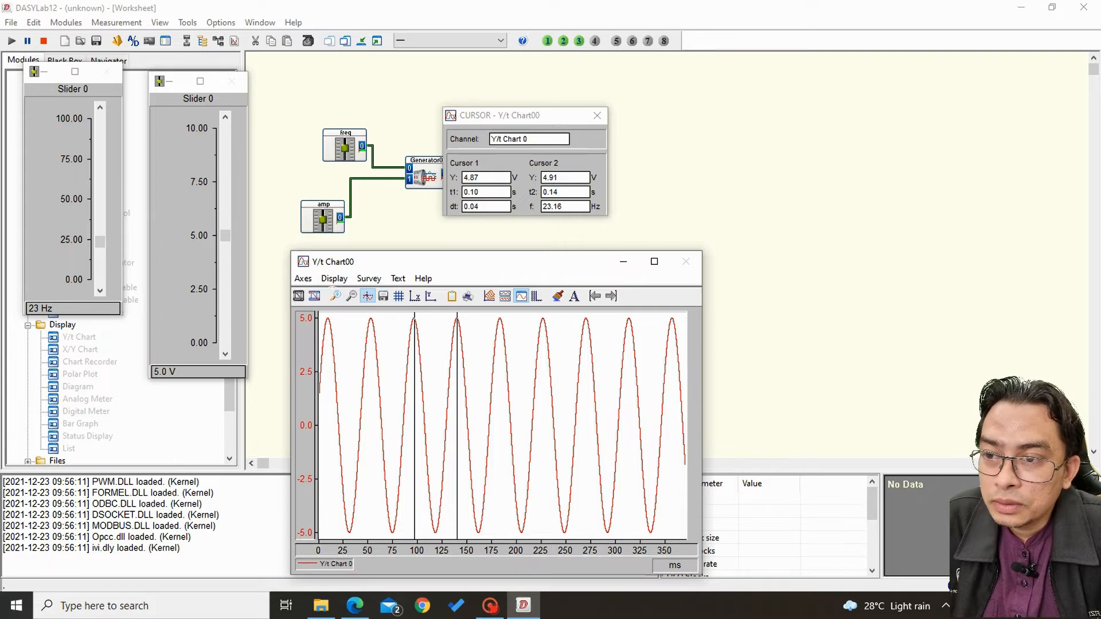
# Measure the sine wave's frequency precisely in an enlarged 70–160 ms section of the chart, with the cursors on the two adjacent peaks.
pyautogui.moveTo(388, 308); pyautogui.dragTo(491, 490)
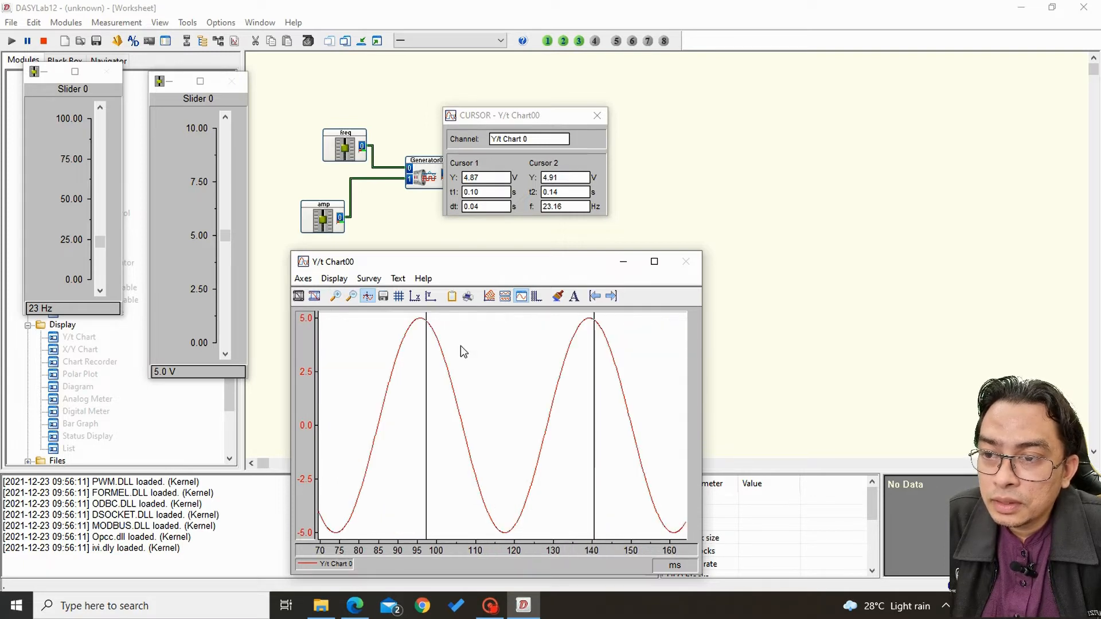
pyautogui.click(367, 298)
pyautogui.click(368, 300)
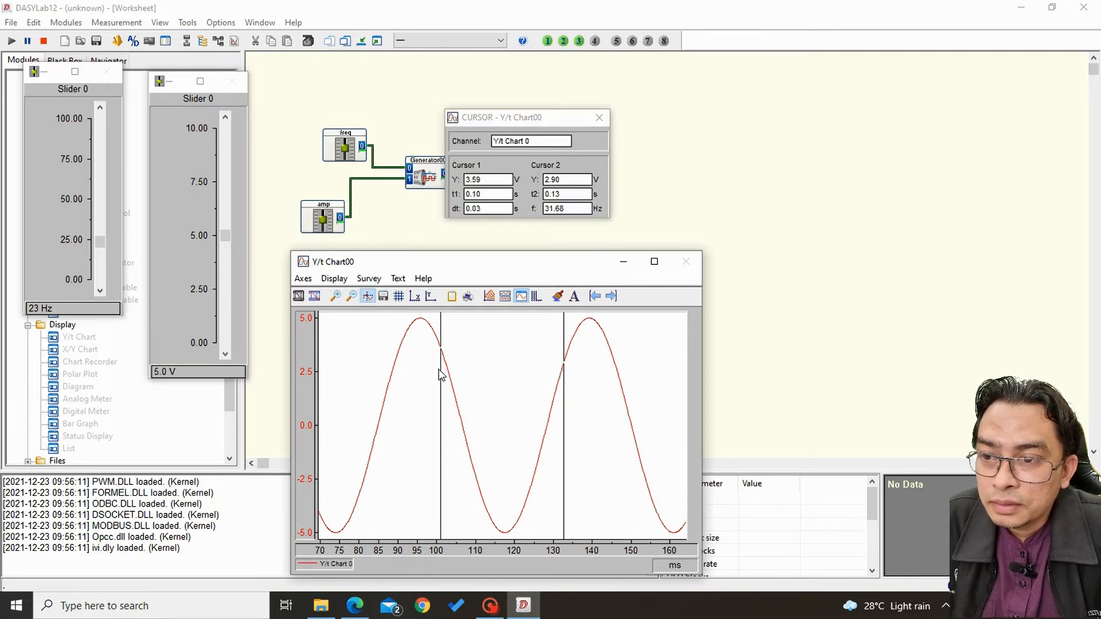
pyautogui.moveTo(443, 373); pyautogui.dragTo(422, 383)
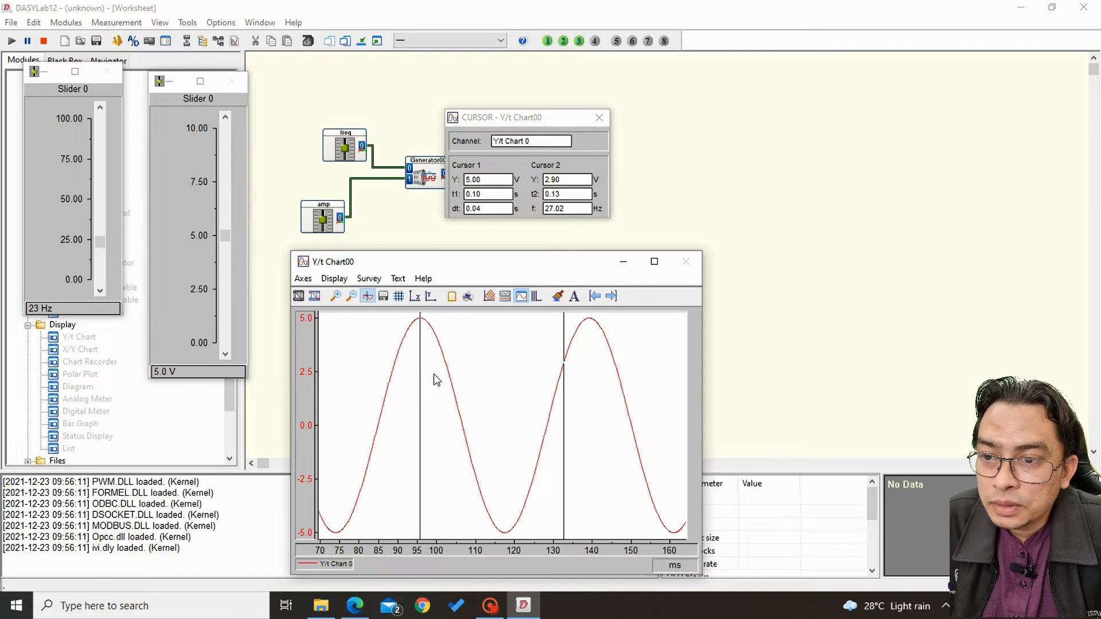
pyautogui.moveTo(564, 401); pyautogui.dragTo(590, 411)
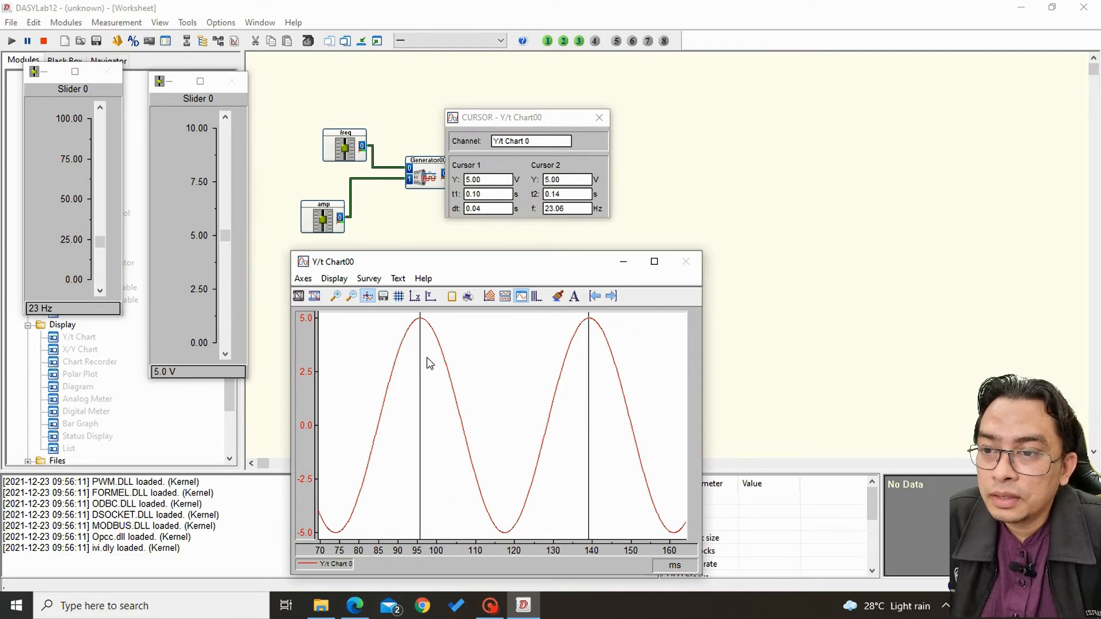
pyautogui.moveTo(422, 363); pyautogui.dragTo(421, 368)
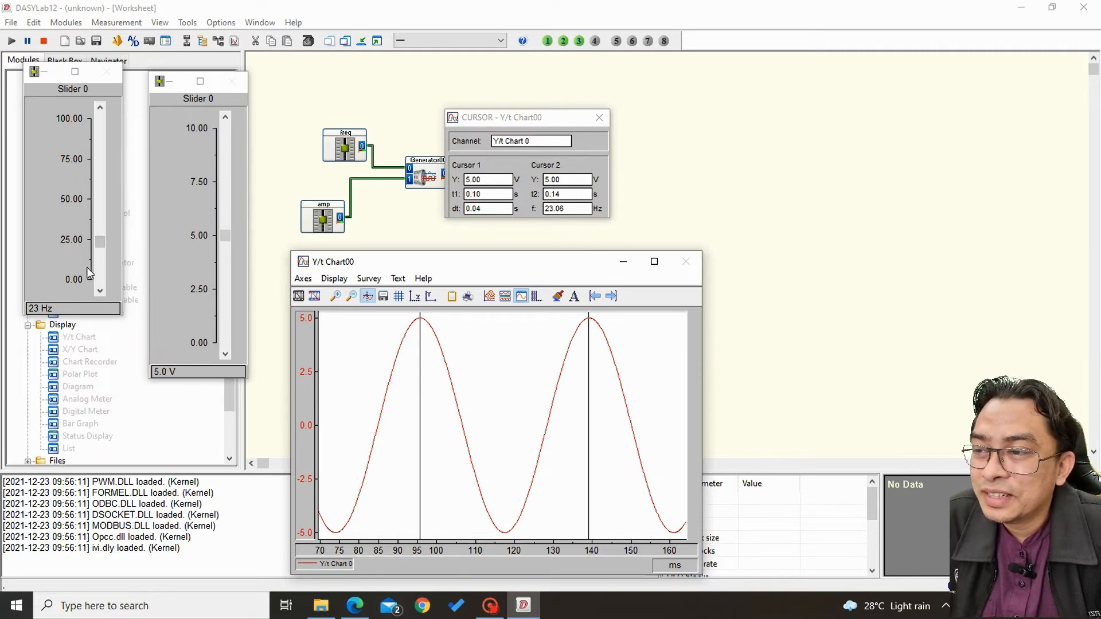
# Set the freq slider to 25 Hz and restart the measurement.
pyautogui.click(43, 308)
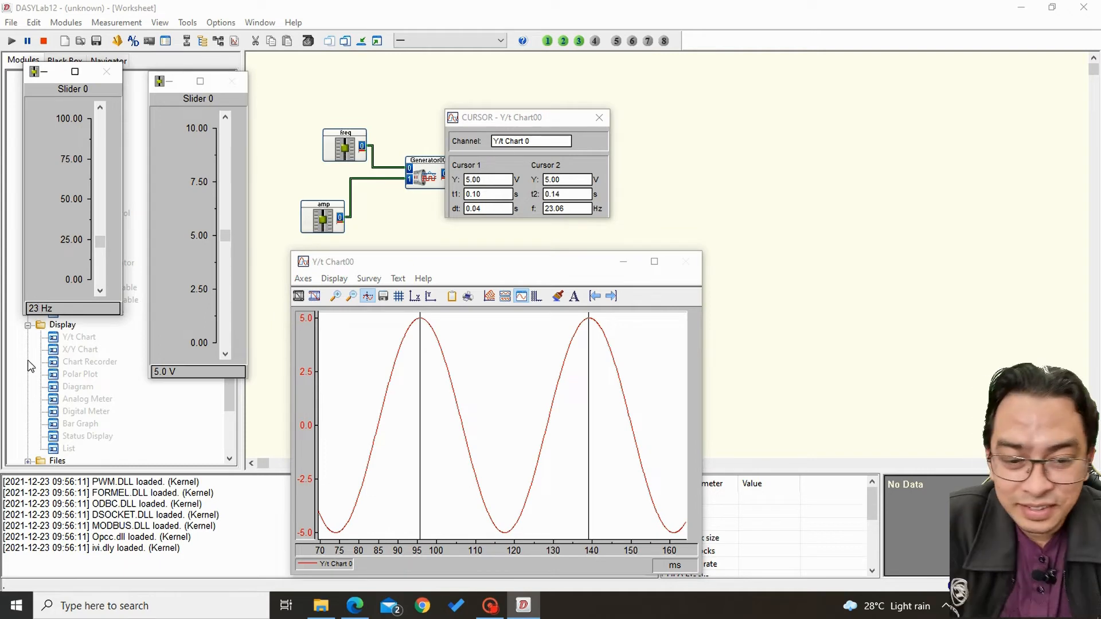
pyautogui.press('BackSpace')
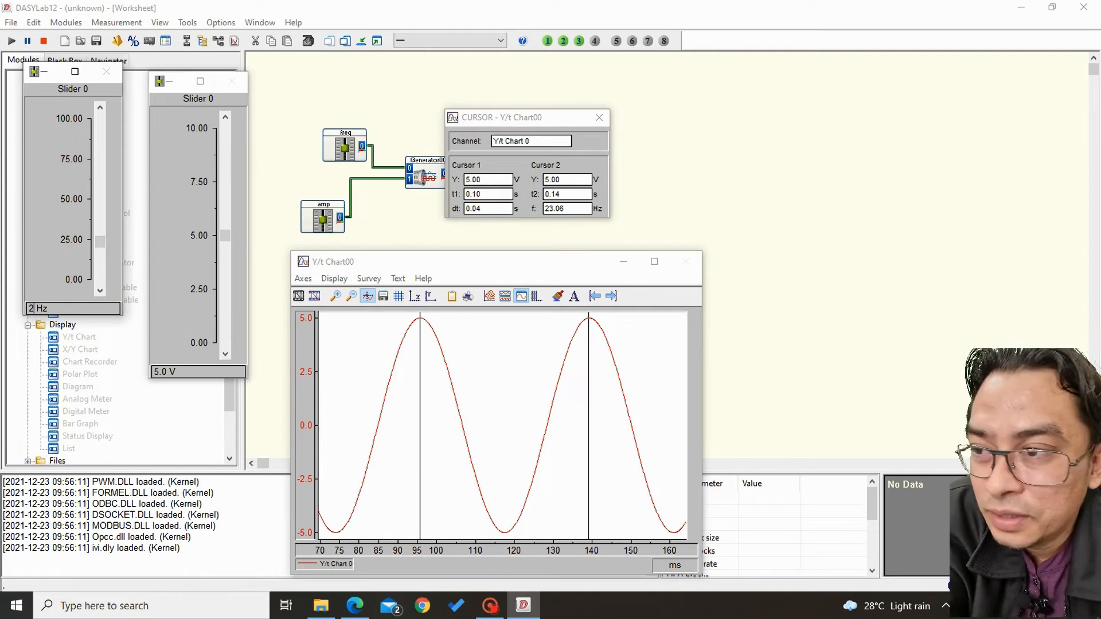
pyautogui.write('5')
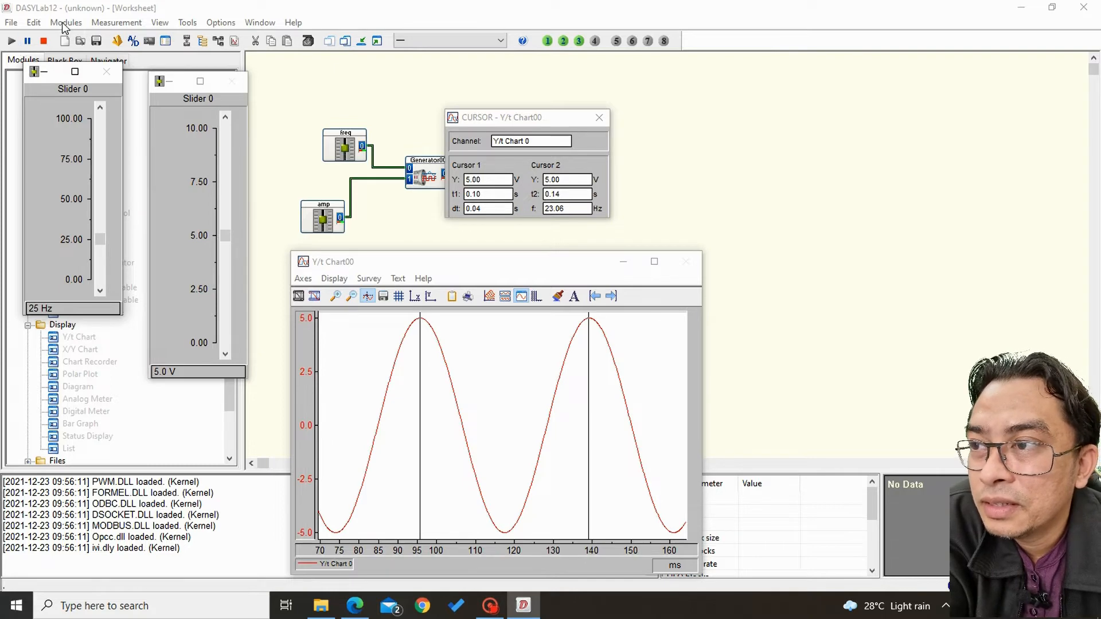
pyautogui.click(43, 43)
pyautogui.click(11, 41)
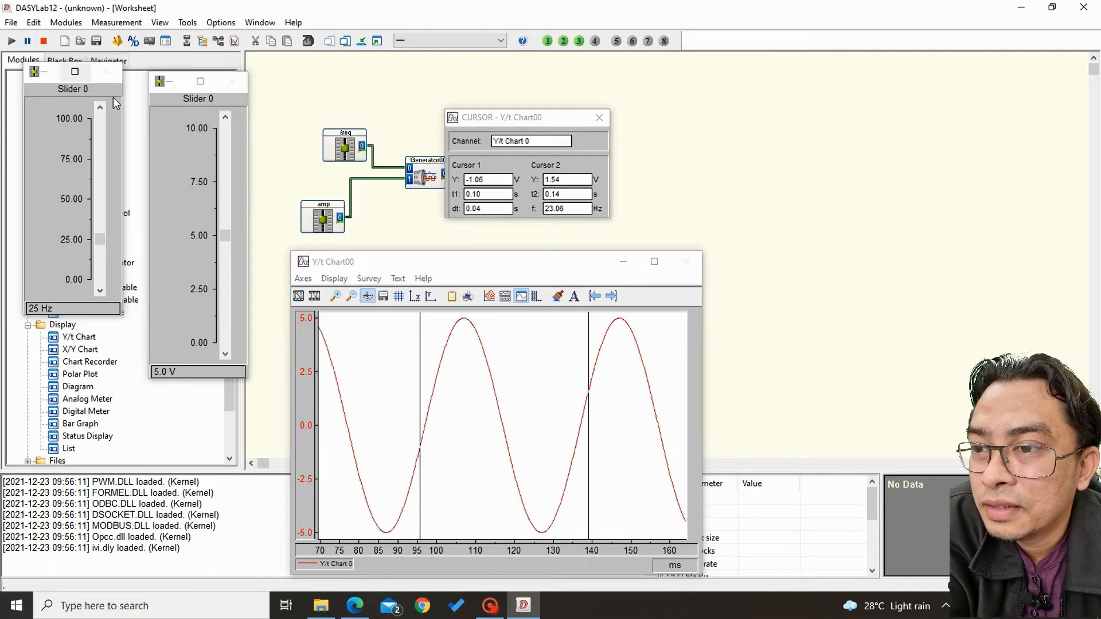
# Freeze the Y/t chart and measure the frequency with the cursors on the adjacent peaks near 78 ms and 118 ms.
pyautogui.click(299, 297)
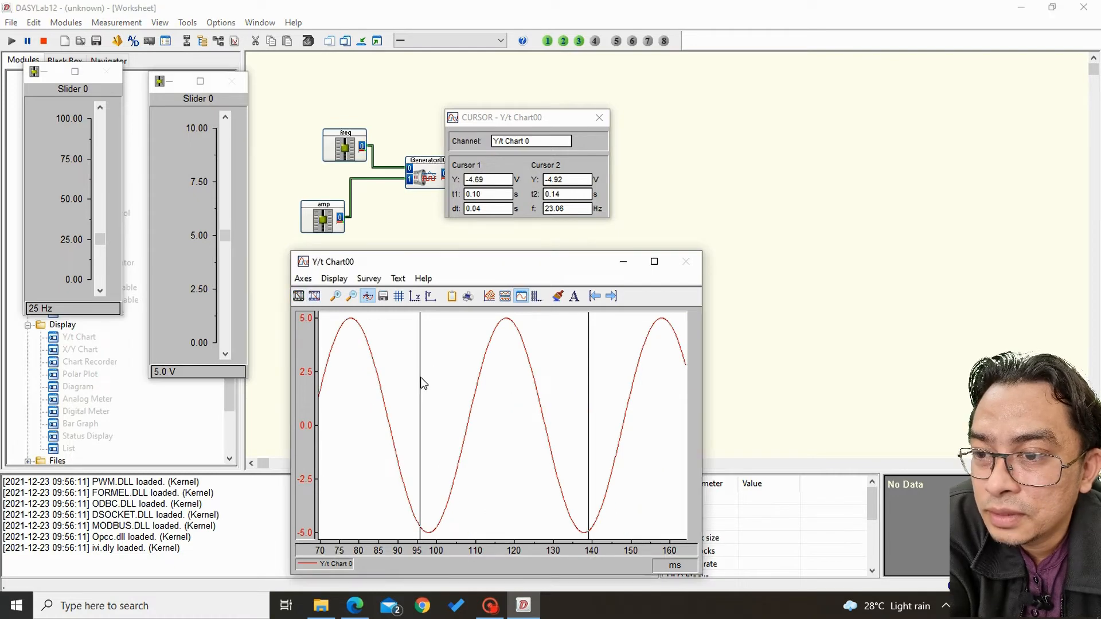
pyautogui.moveTo(421, 381); pyautogui.dragTo(351, 386)
pyautogui.moveTo(590, 383); pyautogui.dragTo(508, 393)
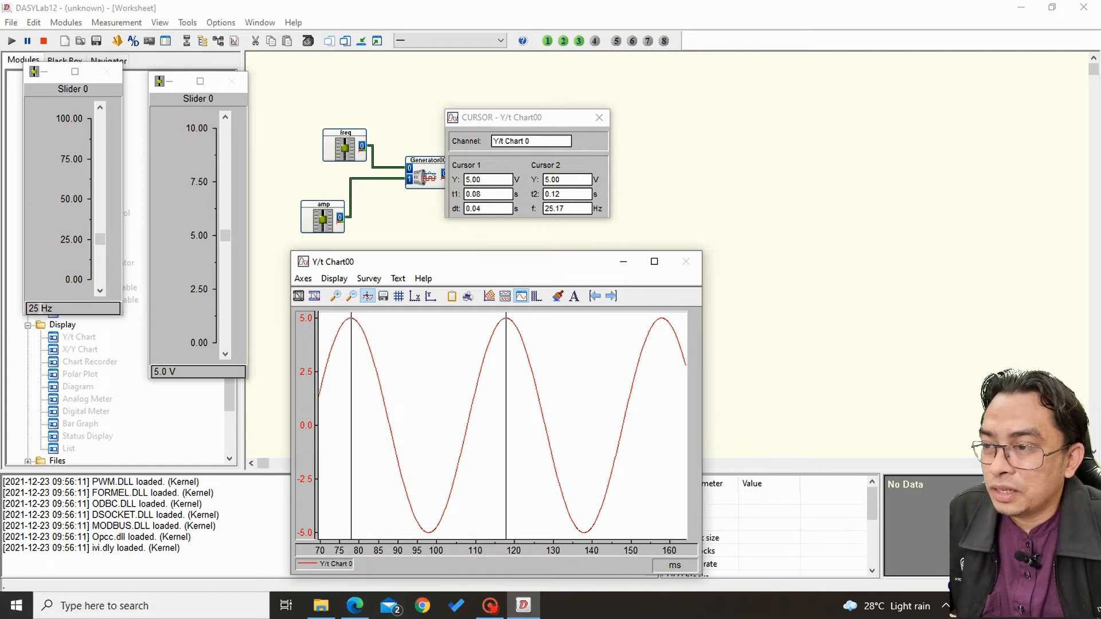
# Set the amp slider to 10 V and refresh the frozen Y/t chart with the new signal.
pyautogui.click(39, 308)
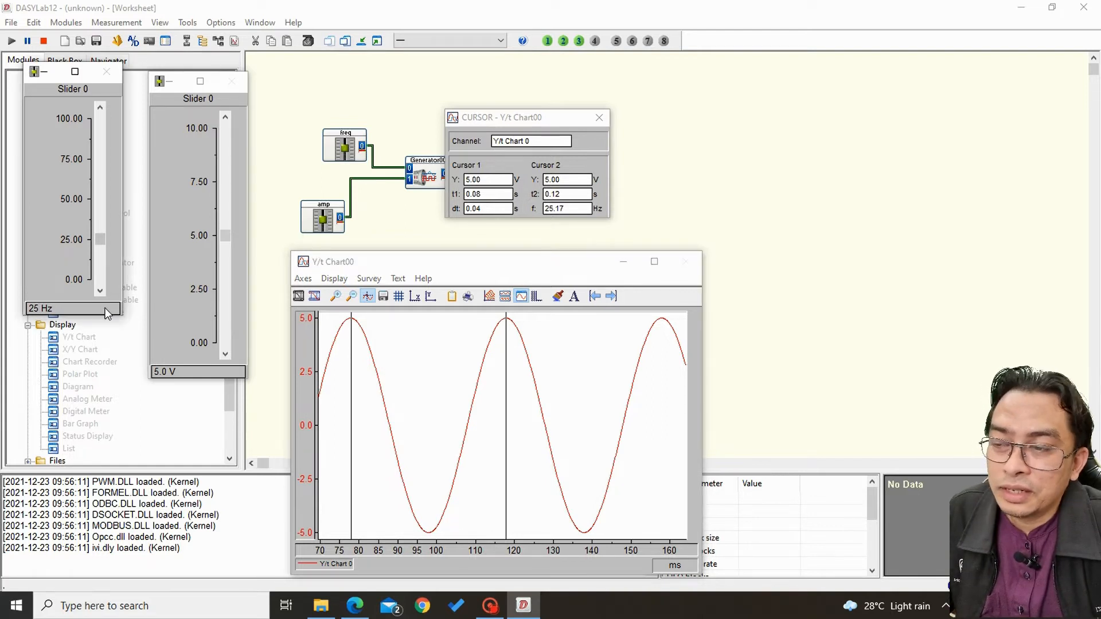
pyautogui.click(156, 372)
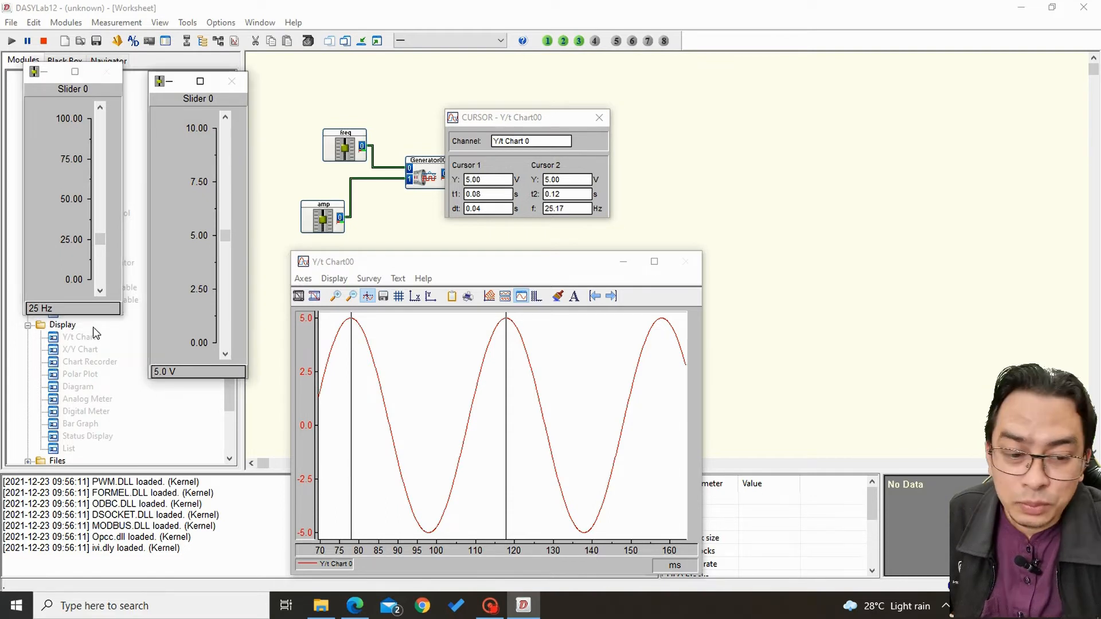
pyautogui.press('Delete')
pyautogui.write('10')
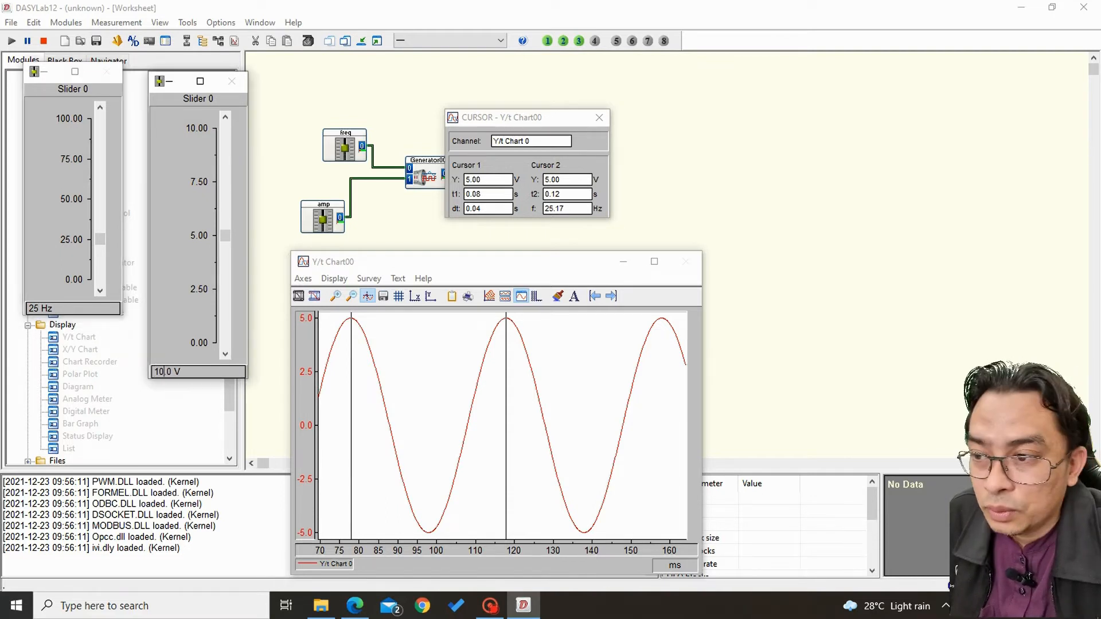
pyautogui.press('Return')
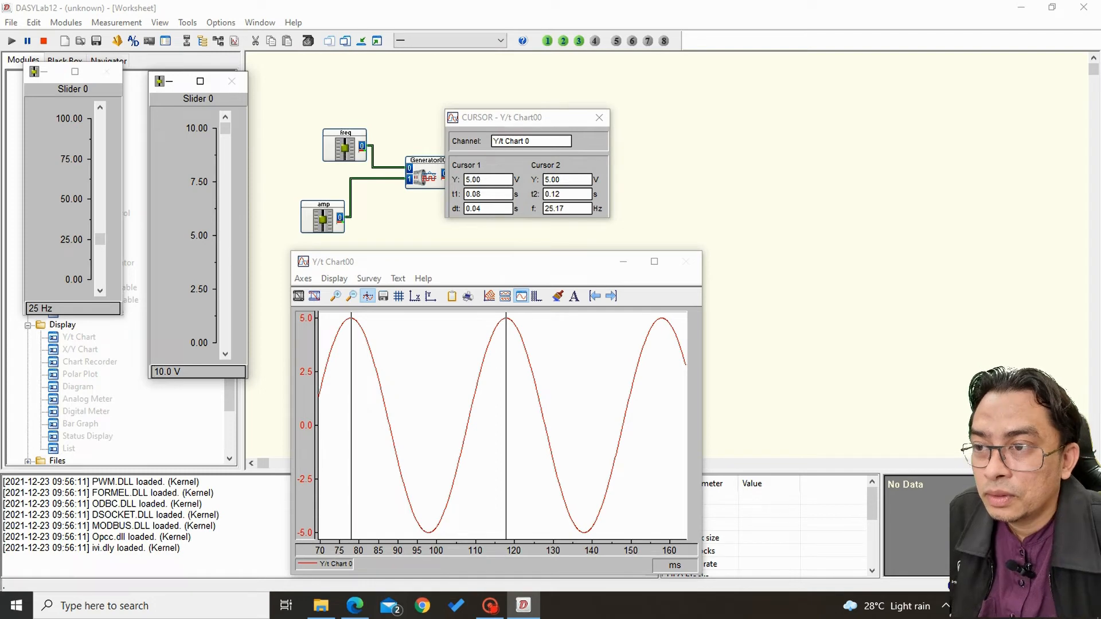
pyautogui.click(315, 297)
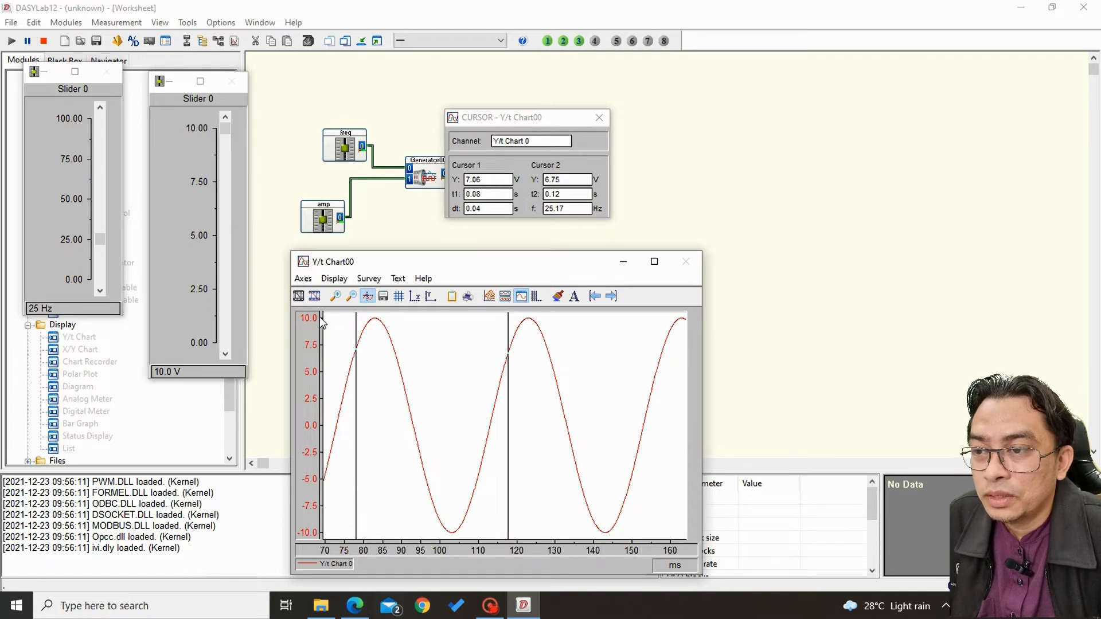
# Try to set the amp slider to 20 V.
pyautogui.moveTo(174, 372); pyautogui.dragTo(92, 352)
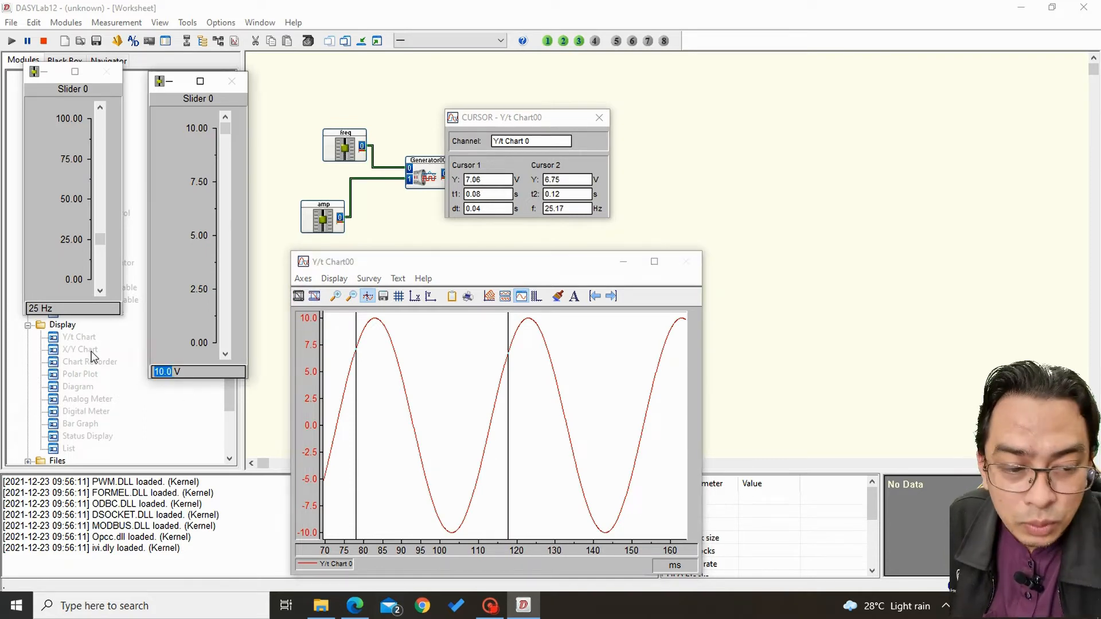
pyautogui.write('20')
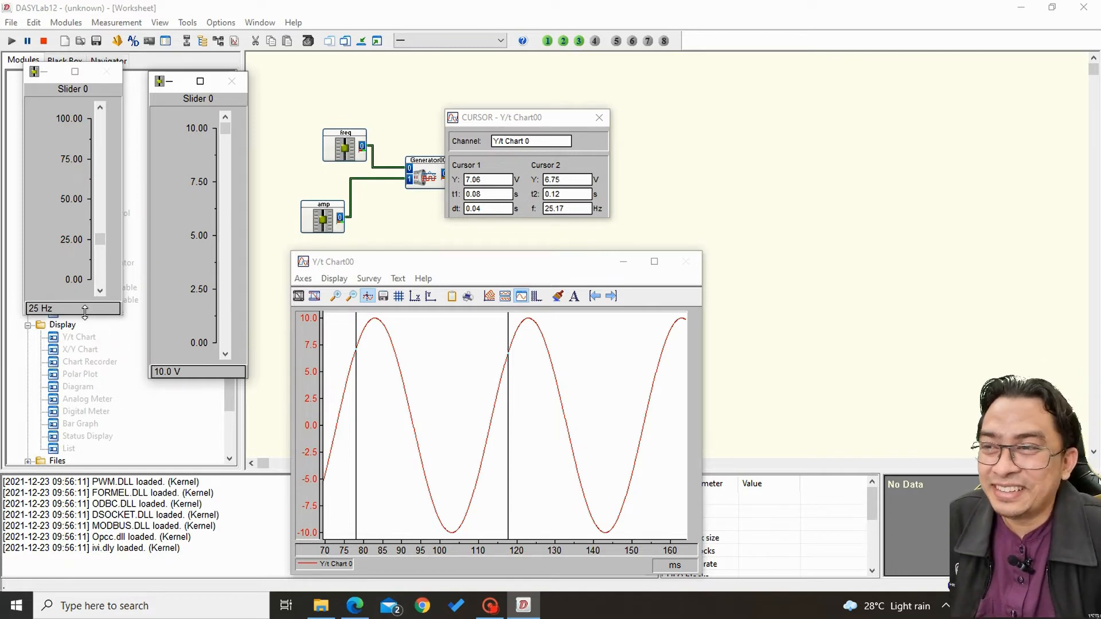
# Stop the measurement and delete all modules from the worksheet, including both sliders, the generator and the Y/t chart.
pyautogui.click(44, 42)
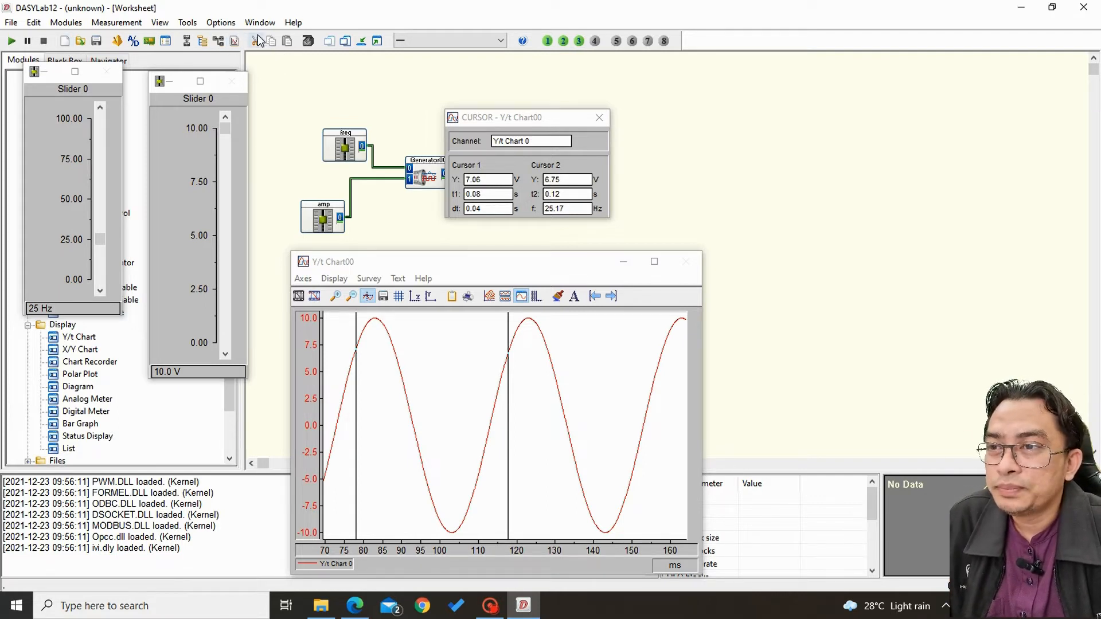
pyautogui.click(345, 41)
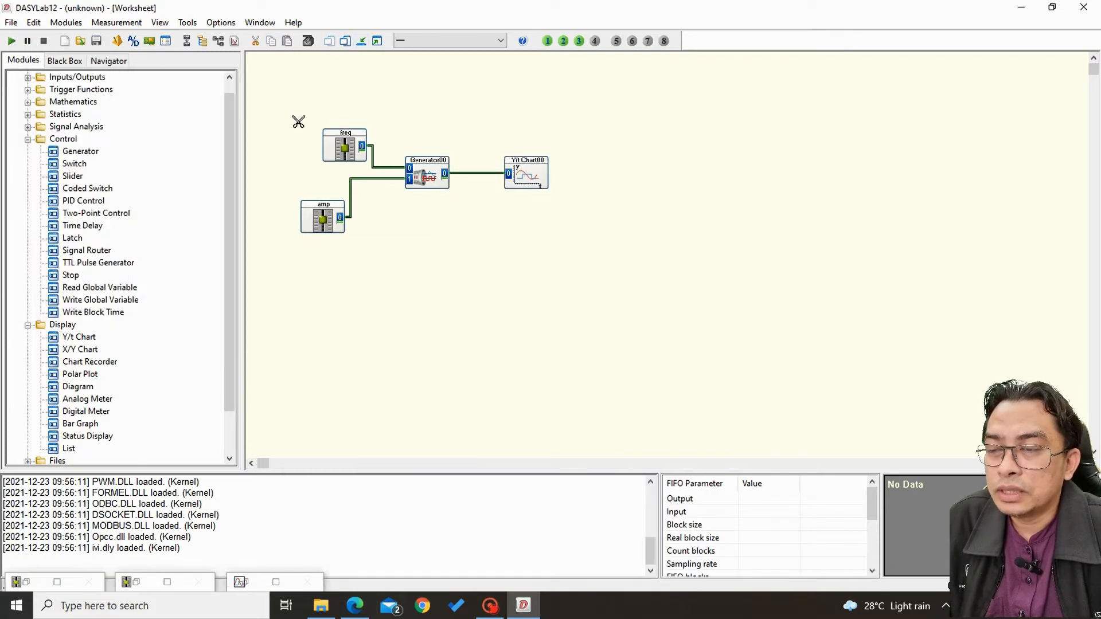
pyautogui.moveTo(292, 114); pyautogui.dragTo(555, 261)
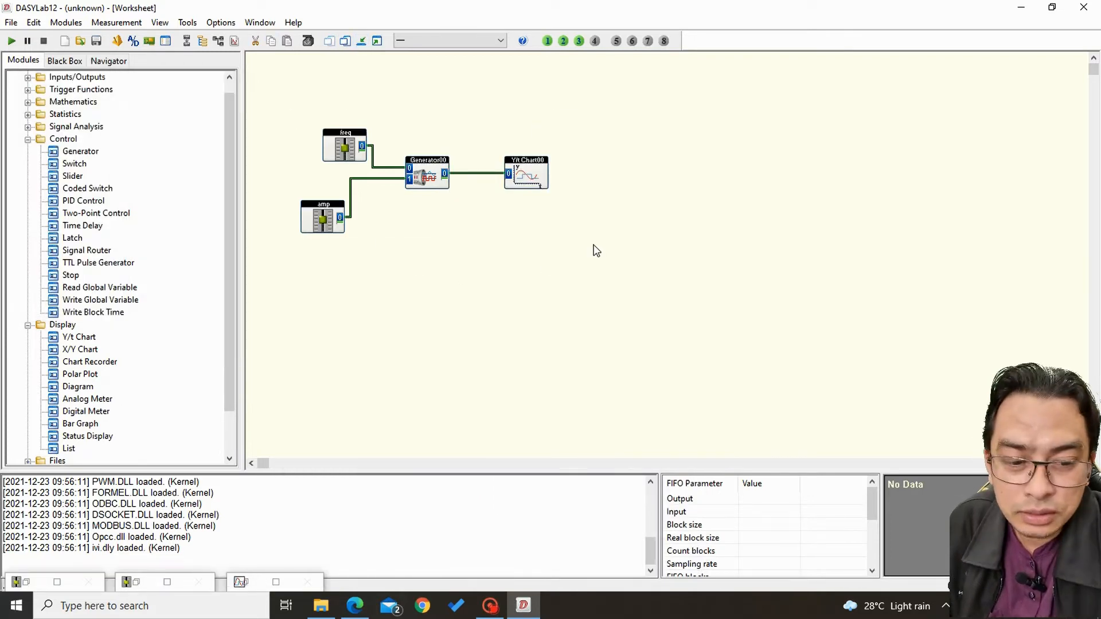
pyautogui.press('Delete')
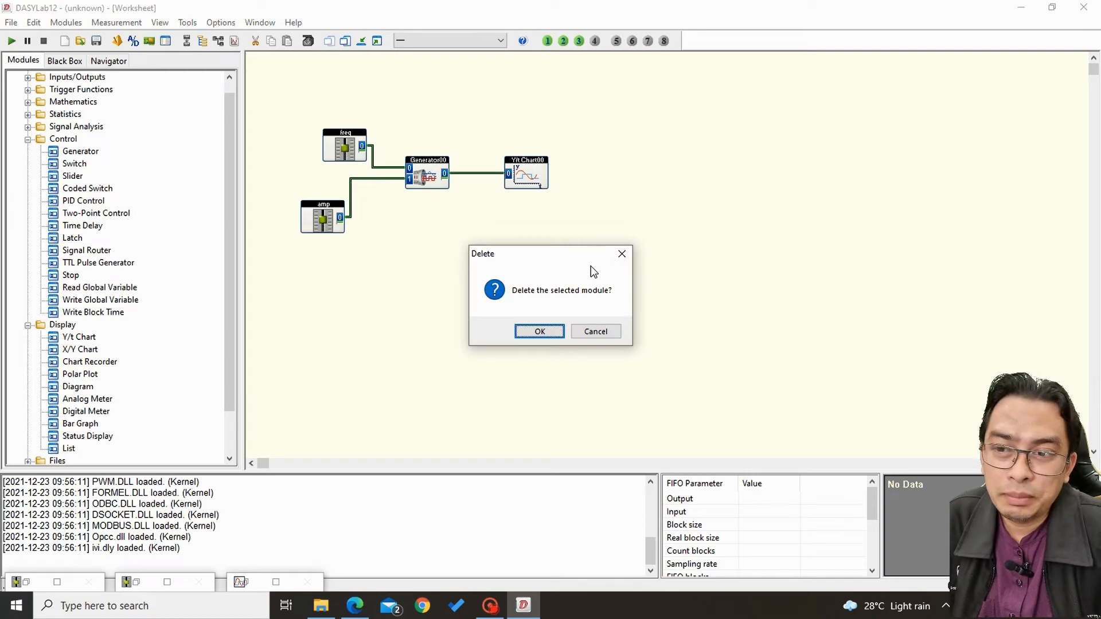
pyautogui.click(540, 333)
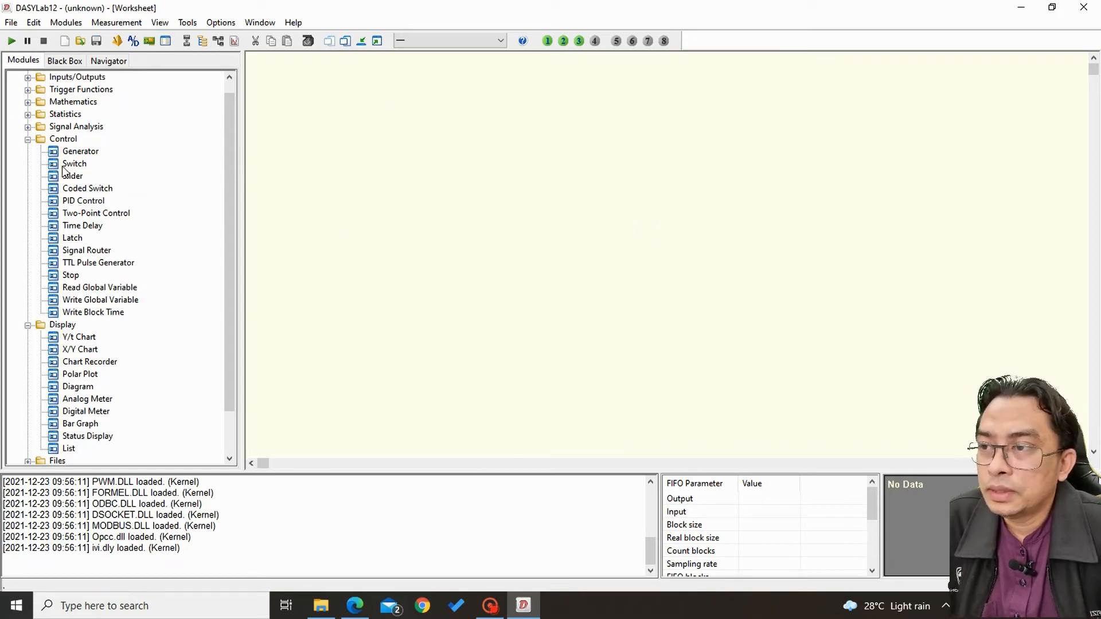
# Add a Generator module without modulation to the empty worksheet and shift it slightly up and to the left.
pyautogui.moveTo(72, 151); pyautogui.dragTo(390, 155)
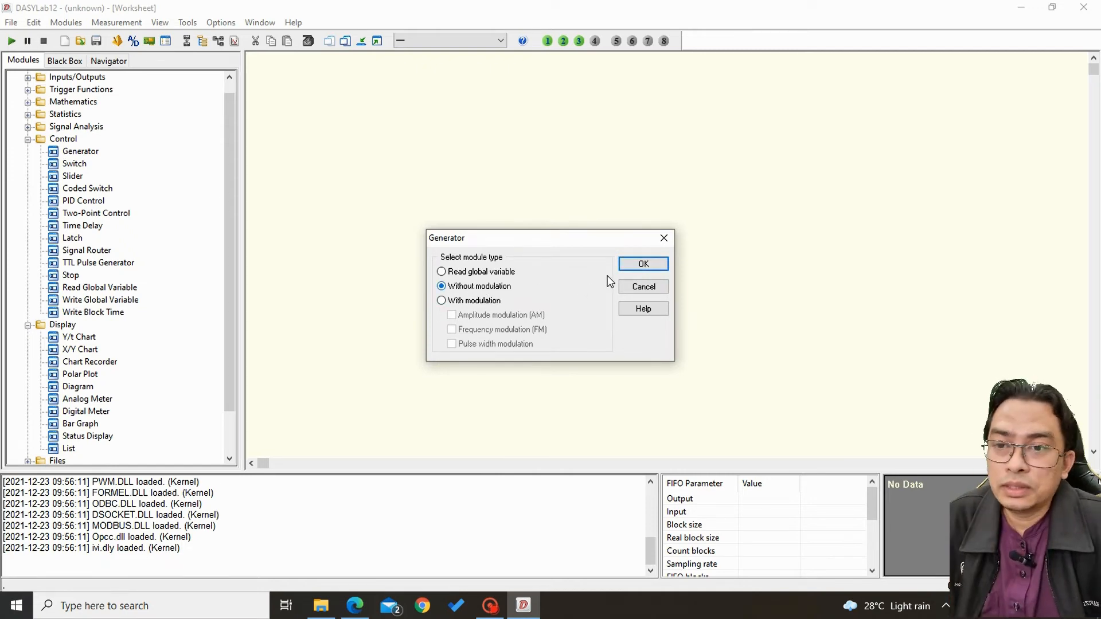
pyautogui.click(643, 264)
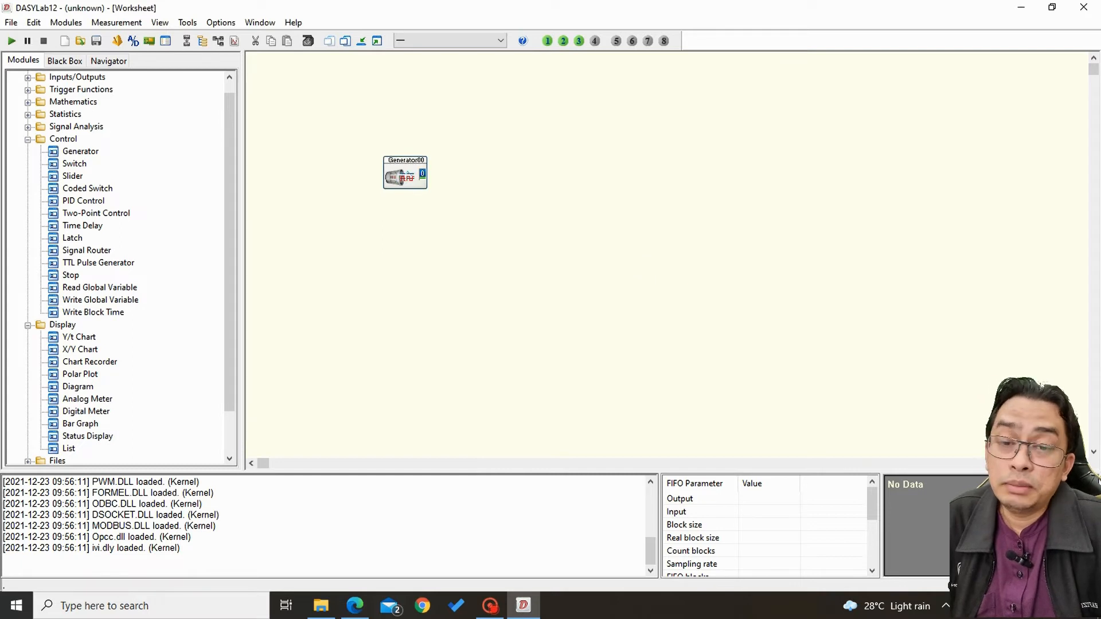
pyautogui.moveTo(406, 172); pyautogui.dragTo(395, 161)
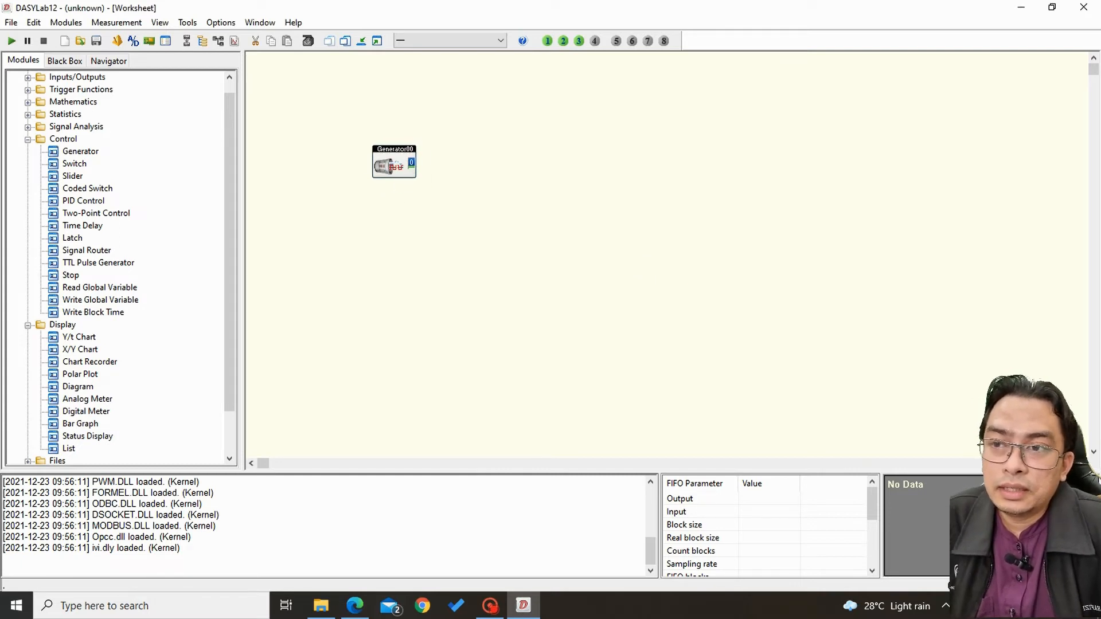
# Name the generator's channel 0 "10 Hz", keep V as its unit and set its curve form to Sine.
pyautogui.doubleClick(396, 165)
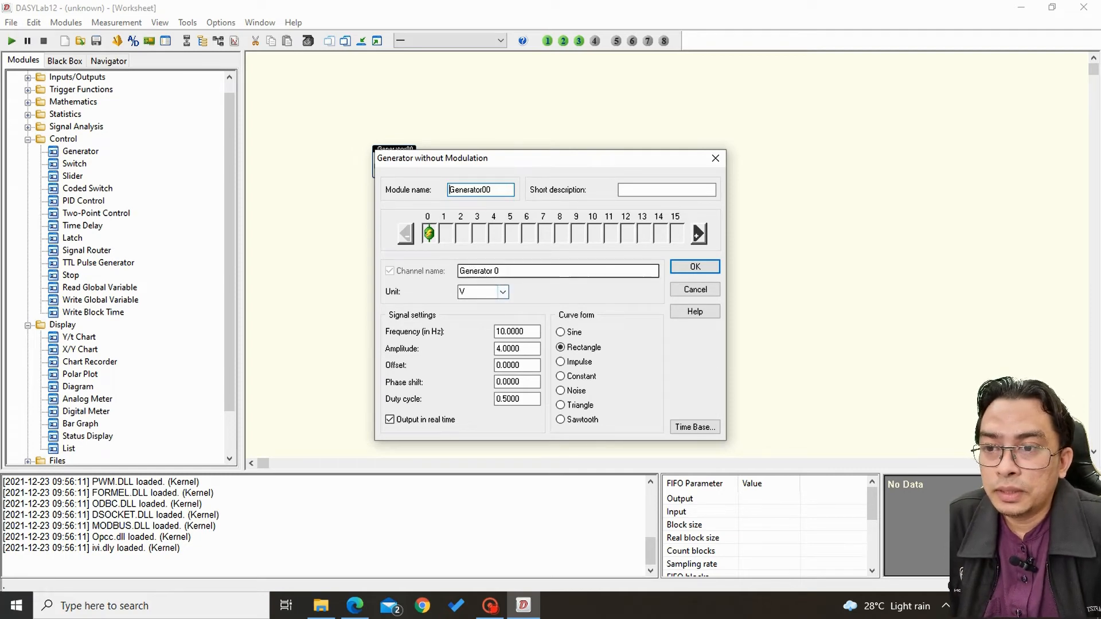
pyautogui.moveTo(508, 272); pyautogui.dragTo(432, 278)
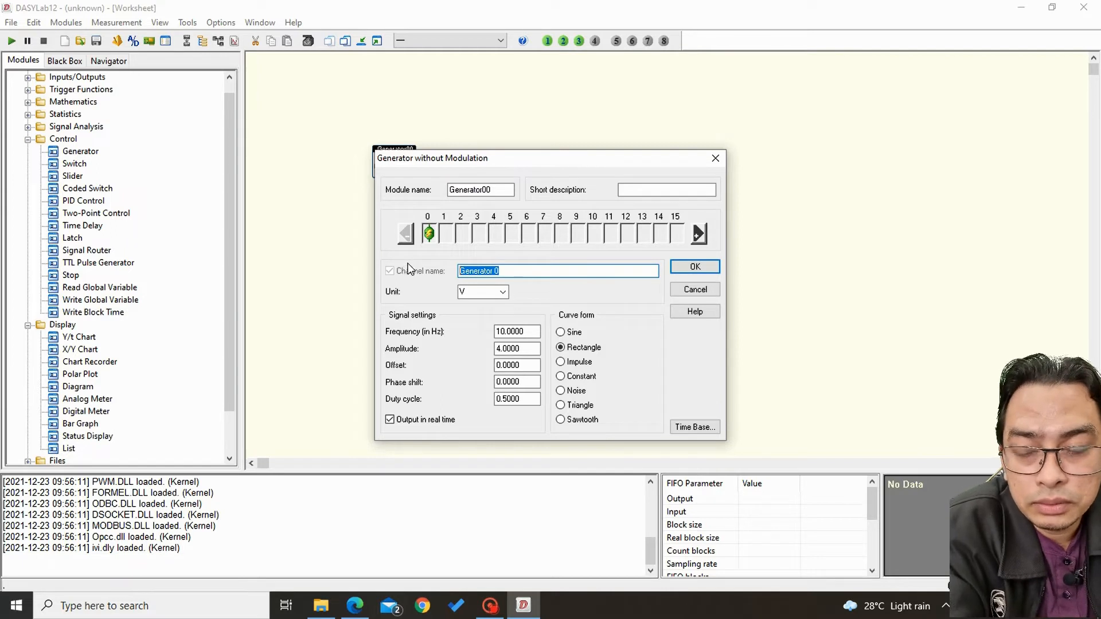
pyautogui.write('10')
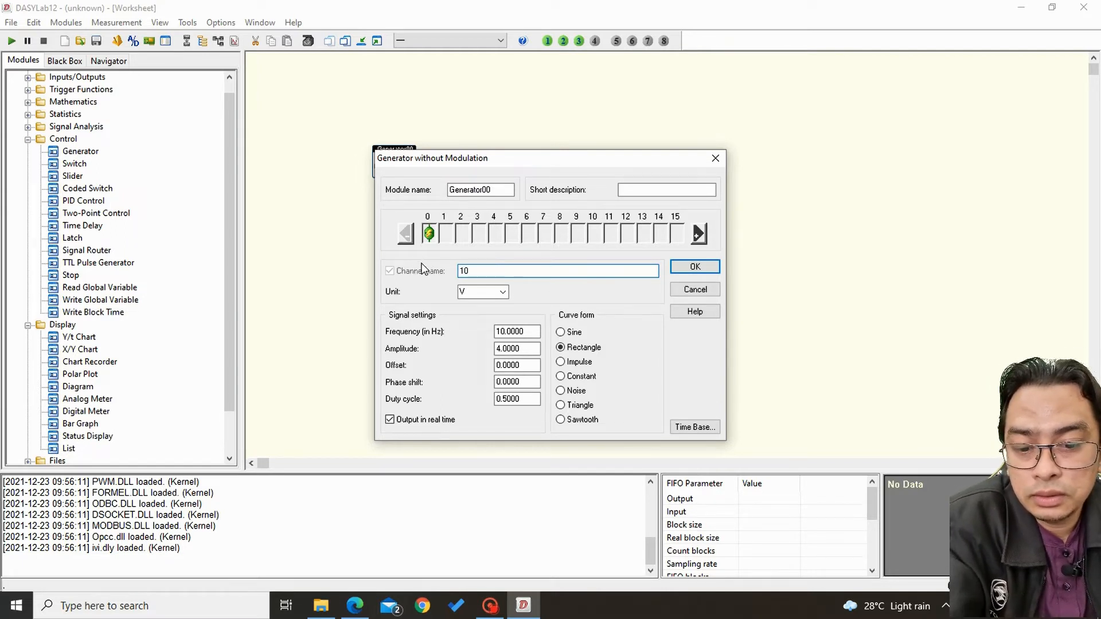
pyautogui.write(' Hz')
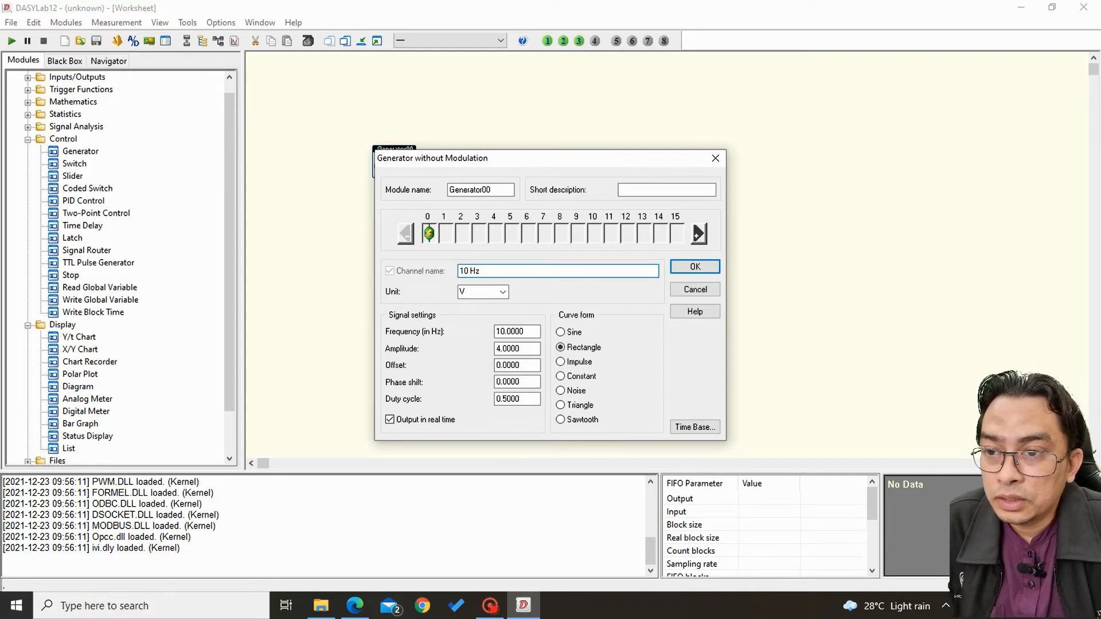
pyautogui.click(502, 292)
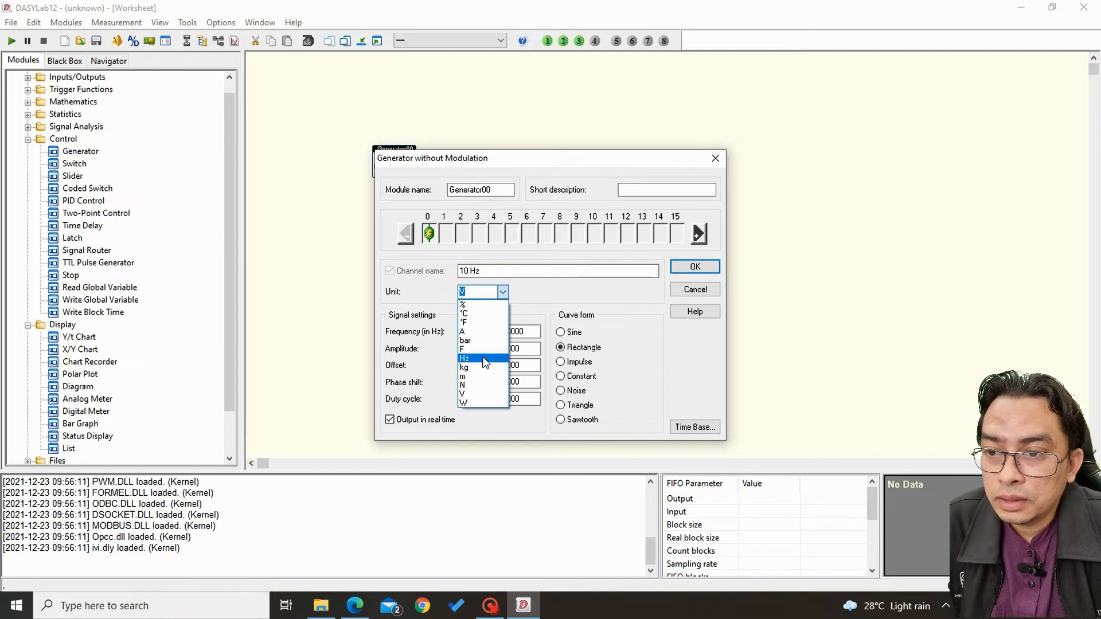
pyautogui.click(520, 306)
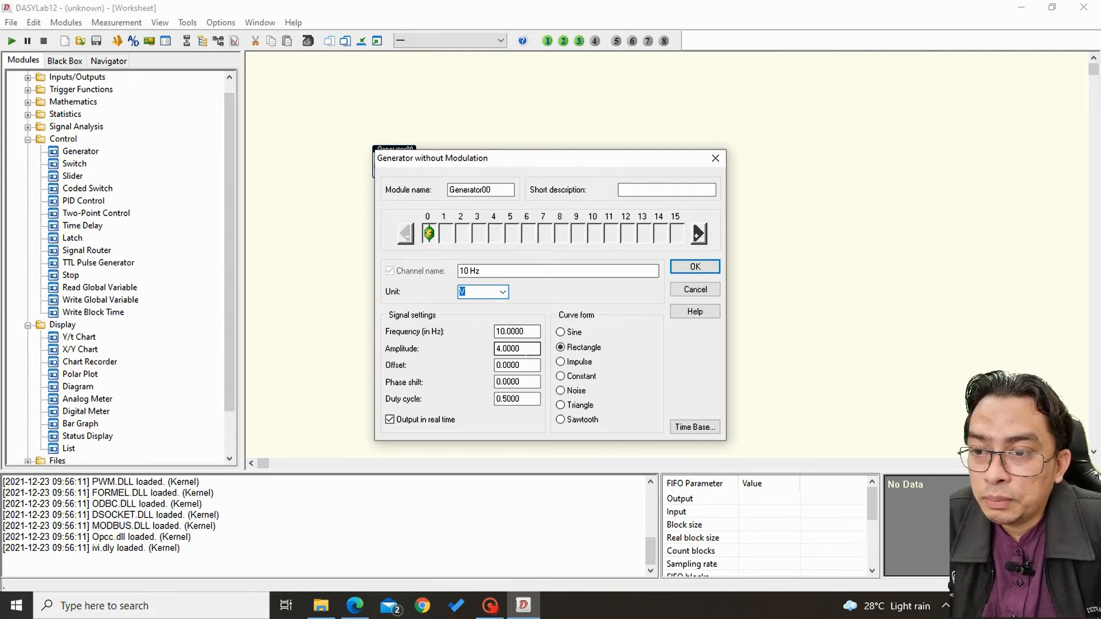
pyautogui.click(561, 332)
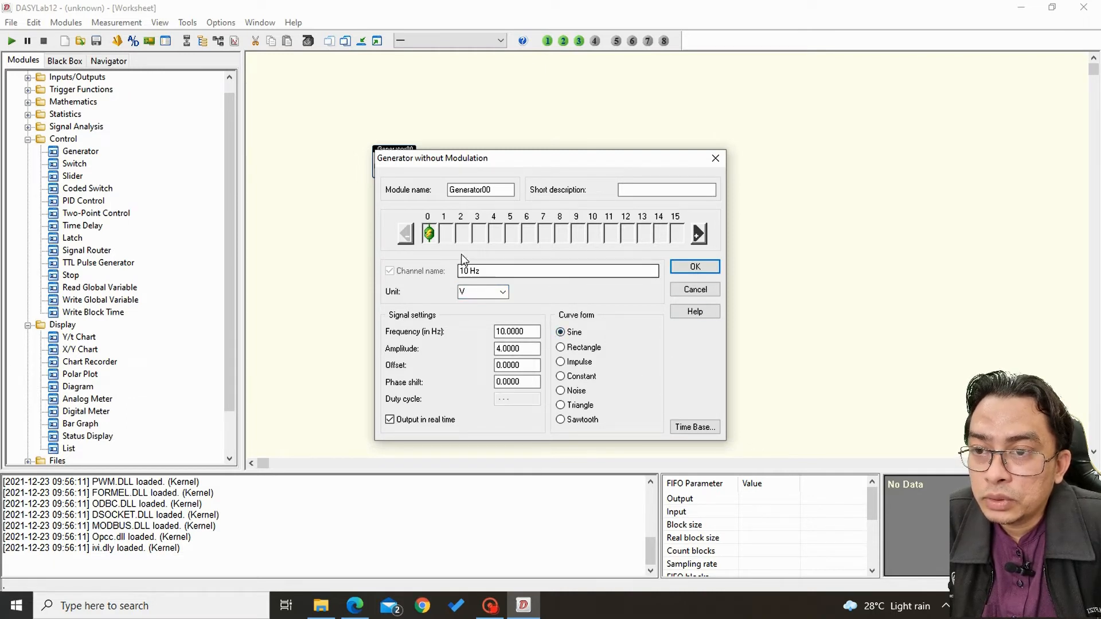
# Add channel 1 to the generator, but rename the still selected channel 0 "100 Hz" with frequency 100 Hz and amplitude 2.
pyautogui.click(699, 239)
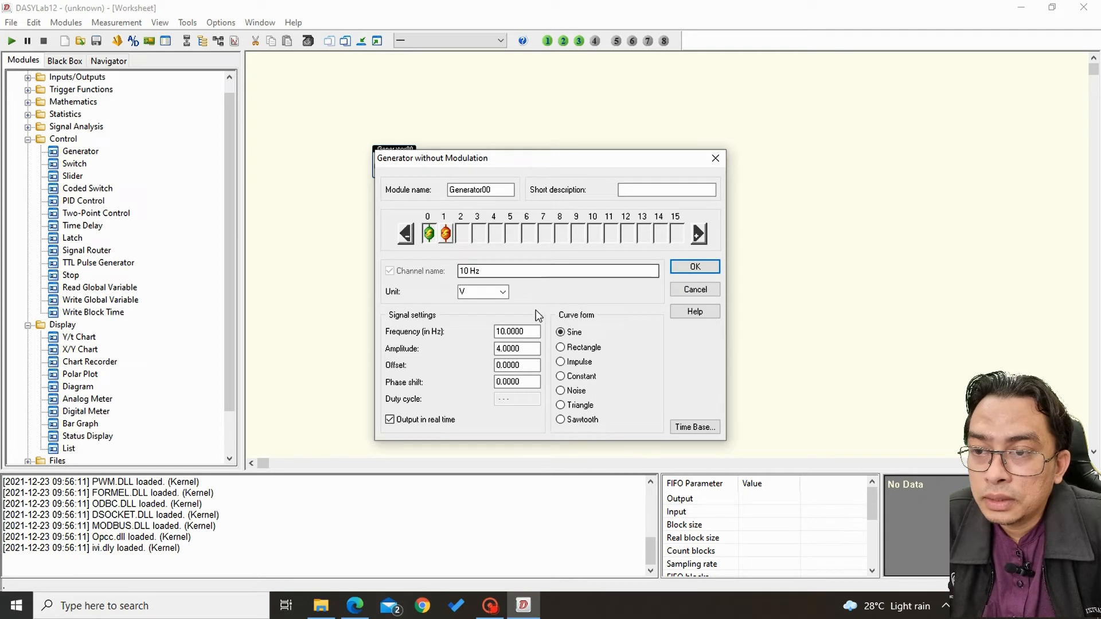
pyautogui.click(468, 271)
pyautogui.write('0')
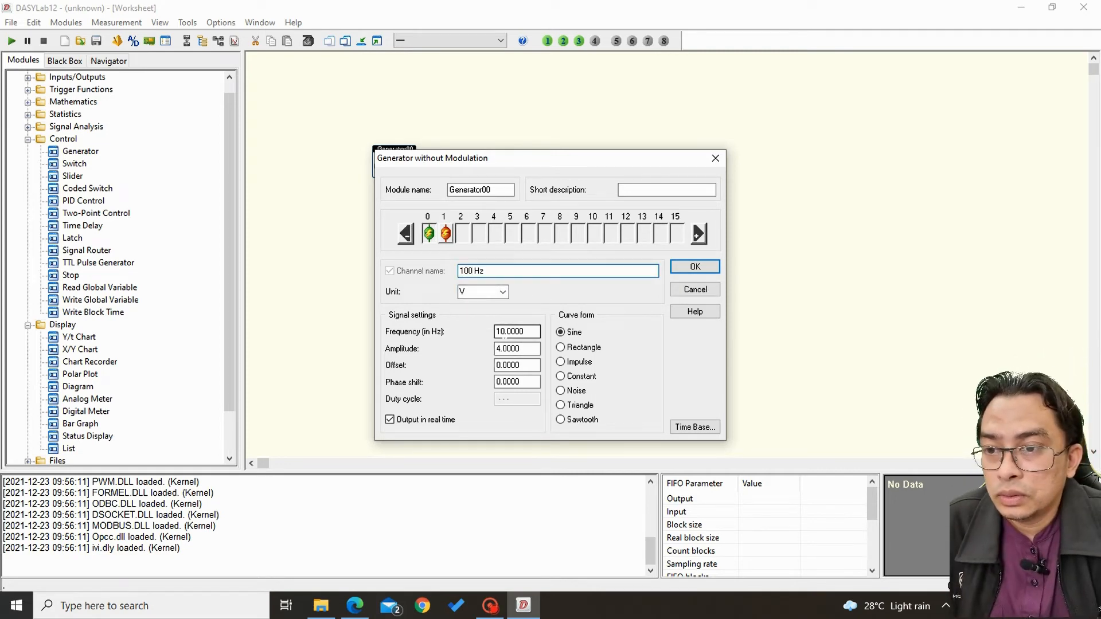
pyautogui.click(498, 332)
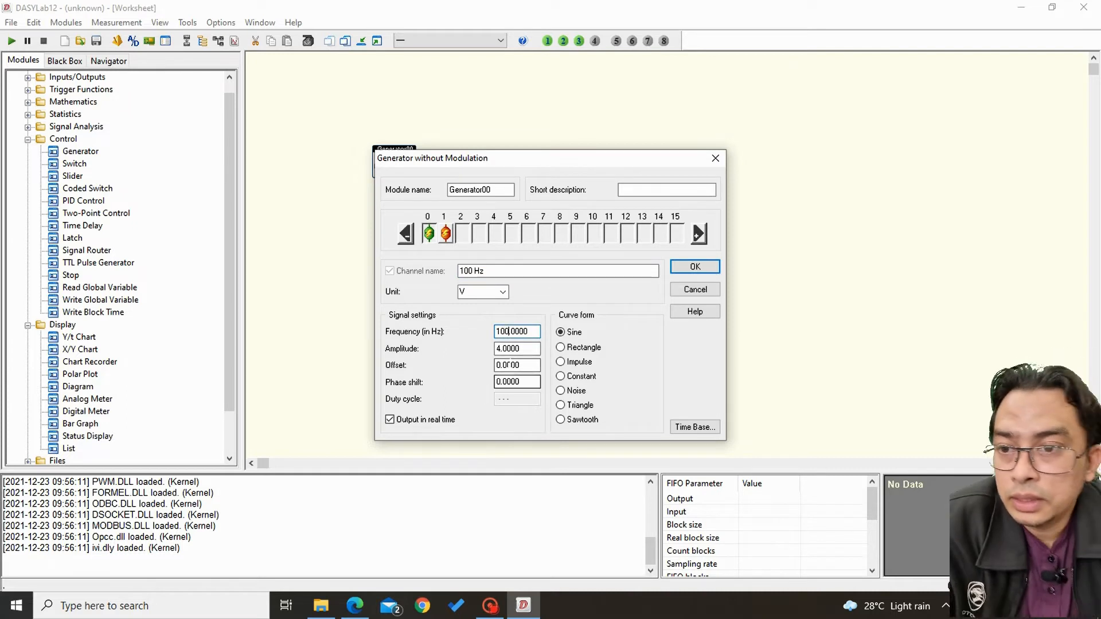
pyautogui.write('0')
pyautogui.click(500, 348)
pyautogui.press('BackSpace')
pyautogui.write('2')
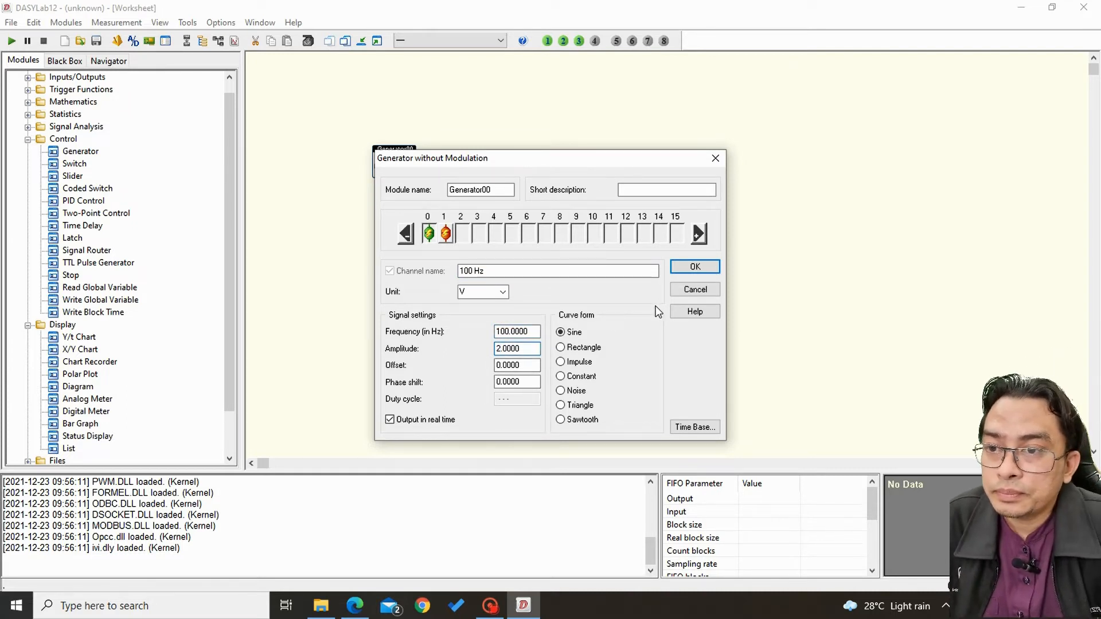
# Add channel 2 to the generator and set channel 0 to frequency 2 Hz, amplitude 10 and the name "2 Hz".
pyautogui.click(698, 235)
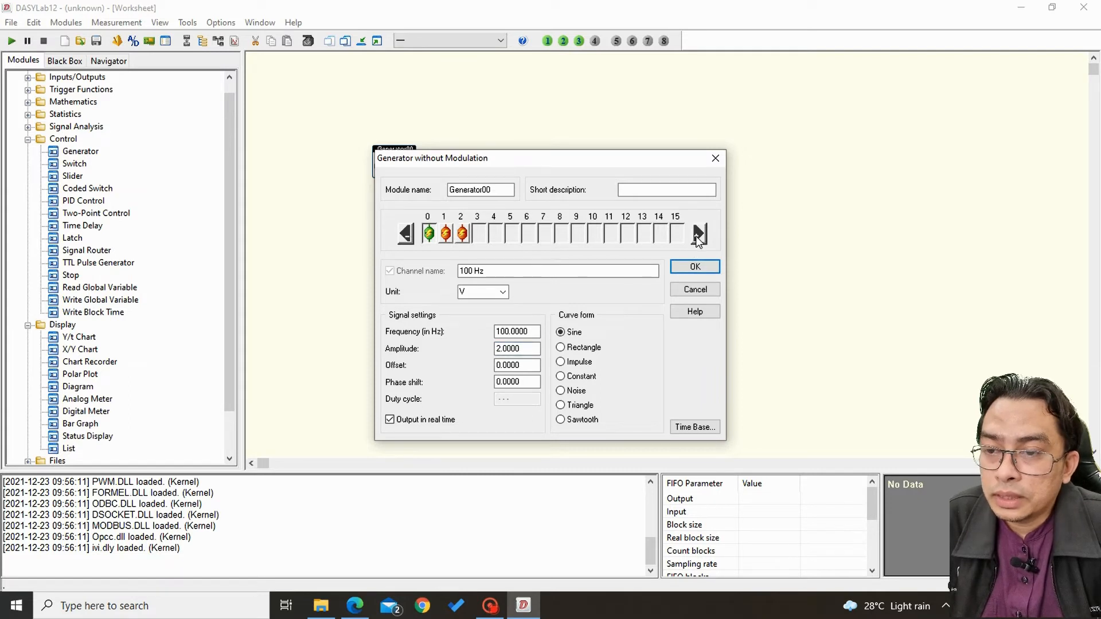
pyautogui.click(512, 332)
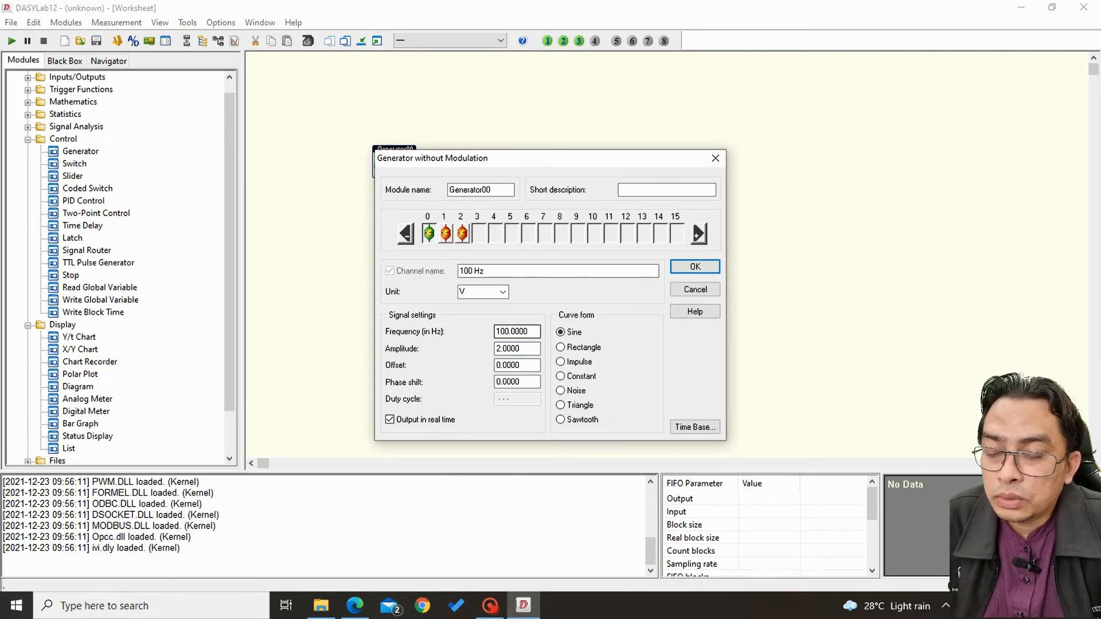
pyautogui.moveTo(509, 332); pyautogui.dragTo(488, 343)
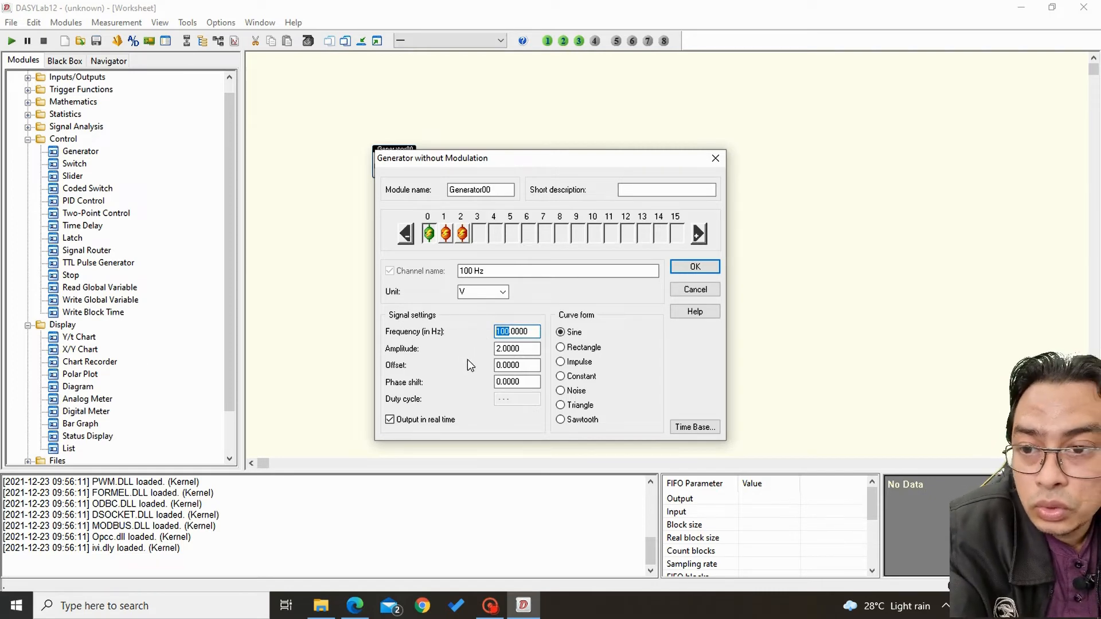
pyautogui.write('2')
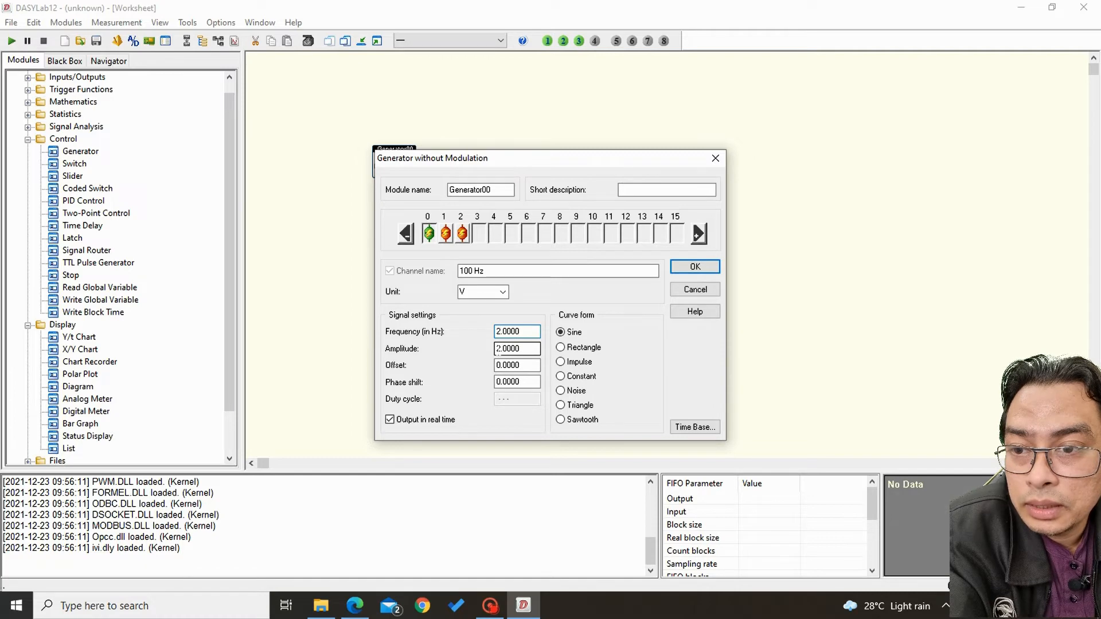
pyautogui.click(496, 349)
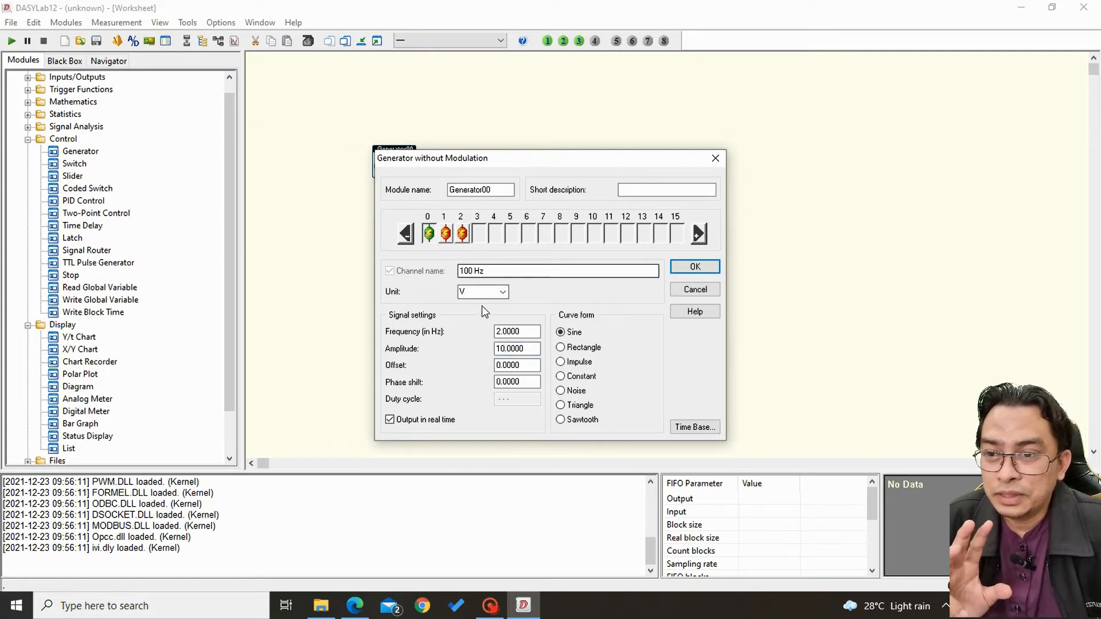
pyautogui.doubleClick(469, 270)
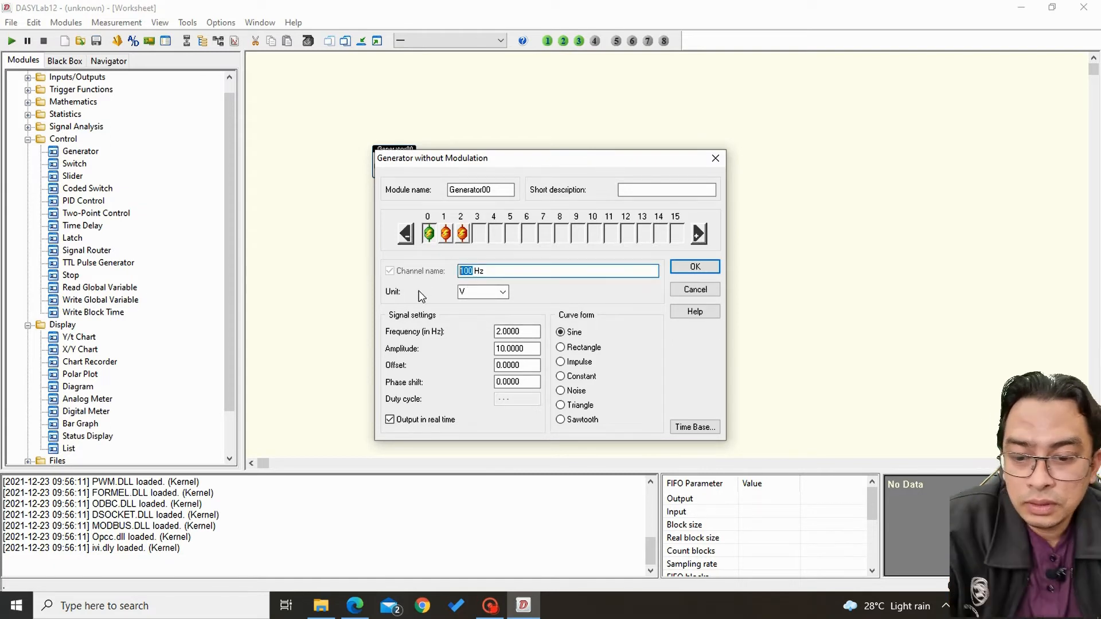
pyautogui.write('2')
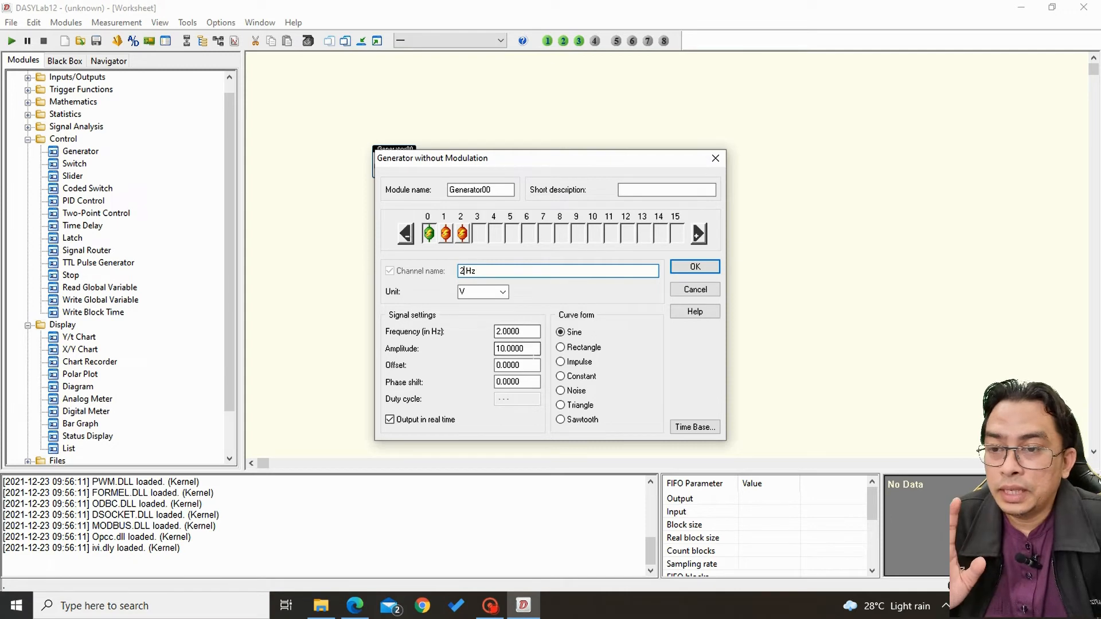
pyautogui.click(522, 348)
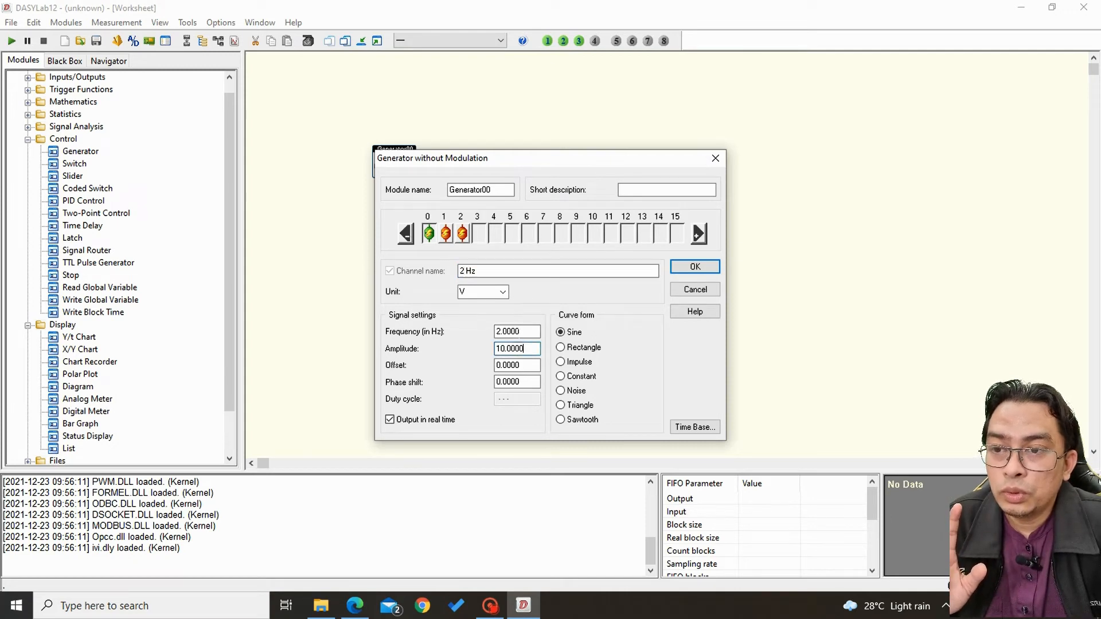
# Name the generator's channel 1 "10 Hz", leaving its signal settings as they are.
pyautogui.click(446, 233)
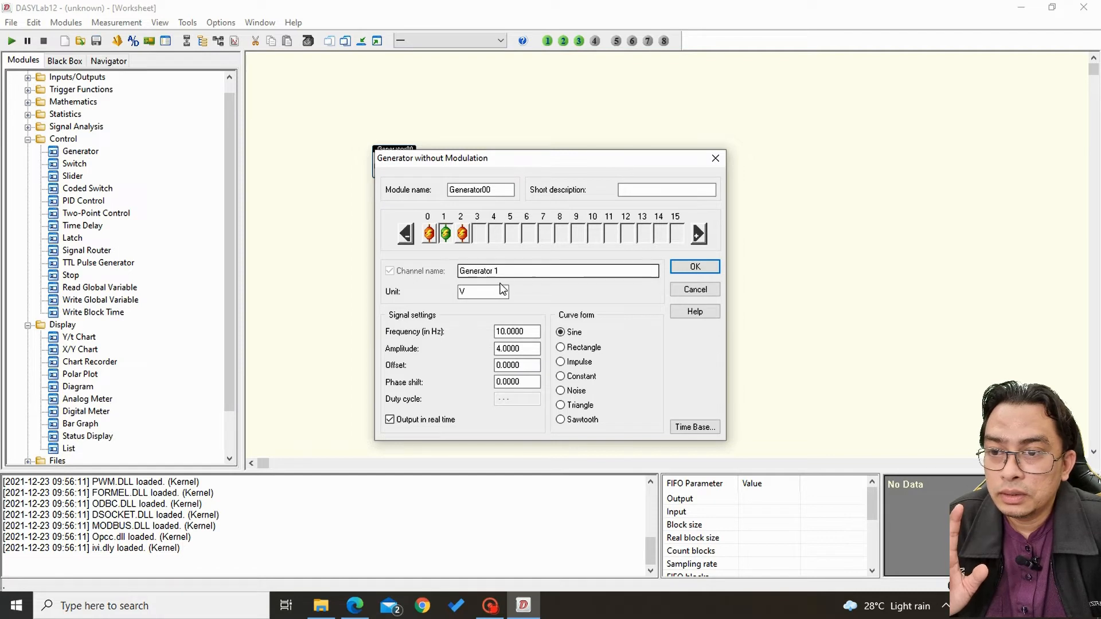
pyautogui.moveTo(503, 271); pyautogui.dragTo(460, 271)
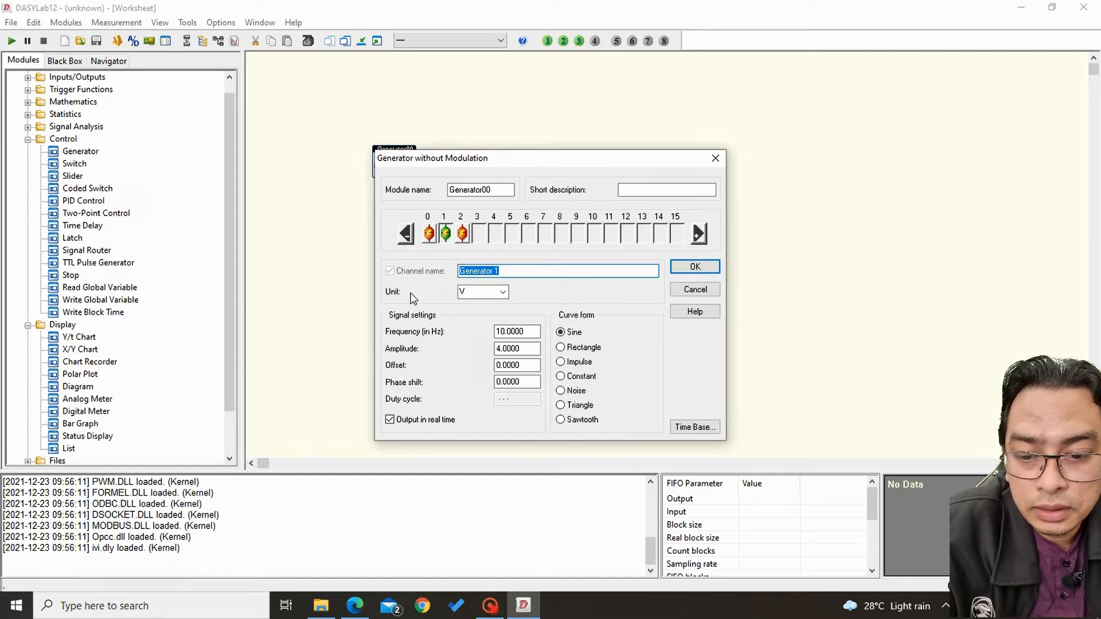
pyautogui.write('10')
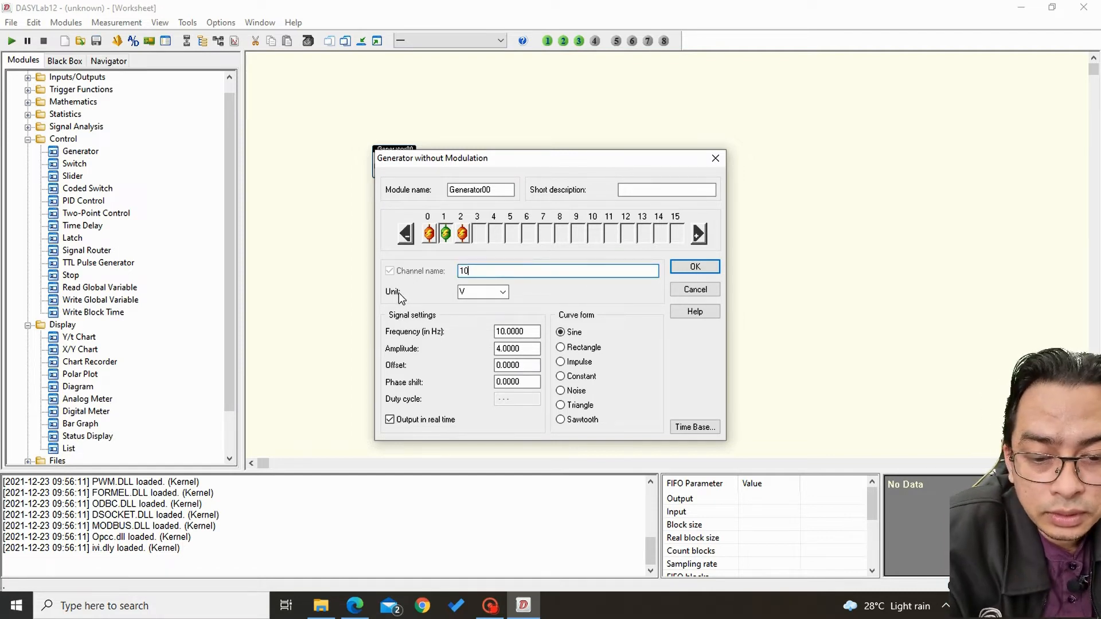
pyautogui.write(' H')
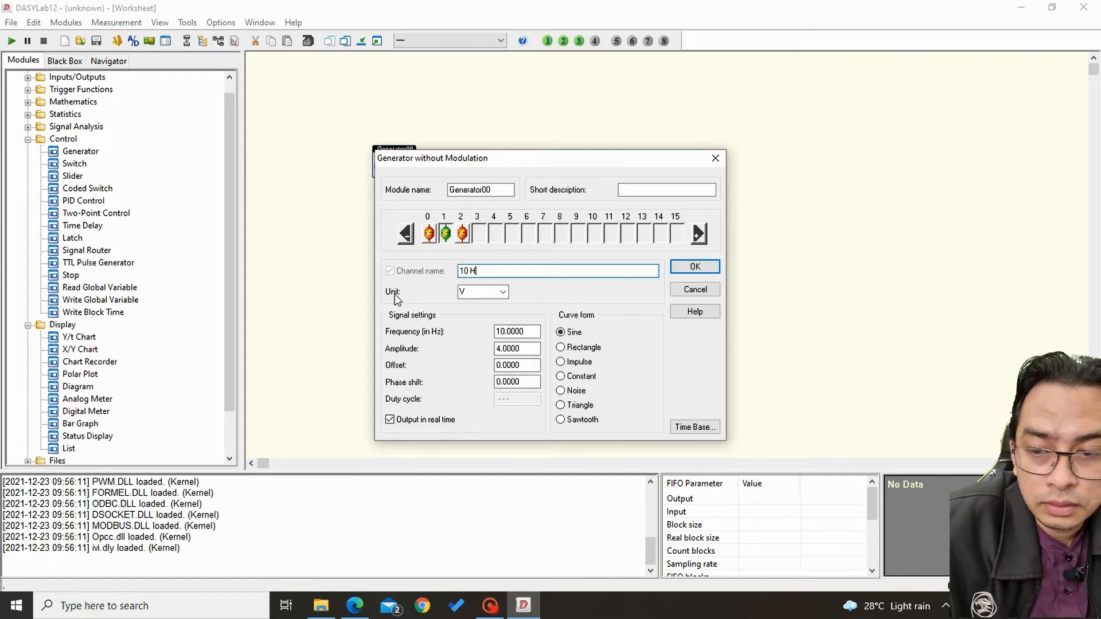
pyautogui.write('z')
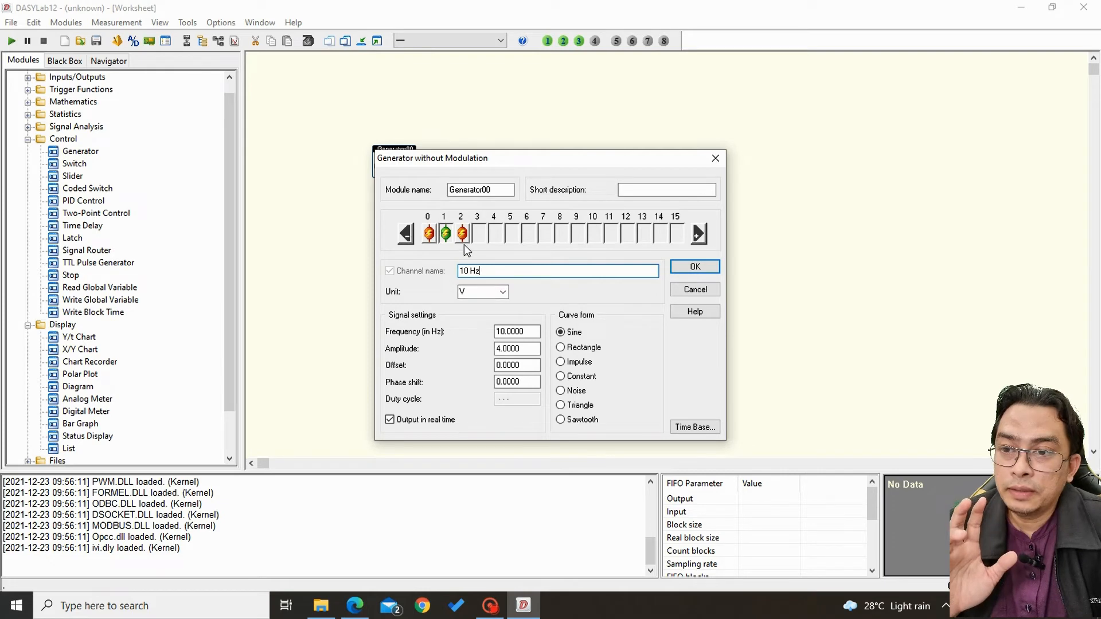
pyautogui.click(447, 236)
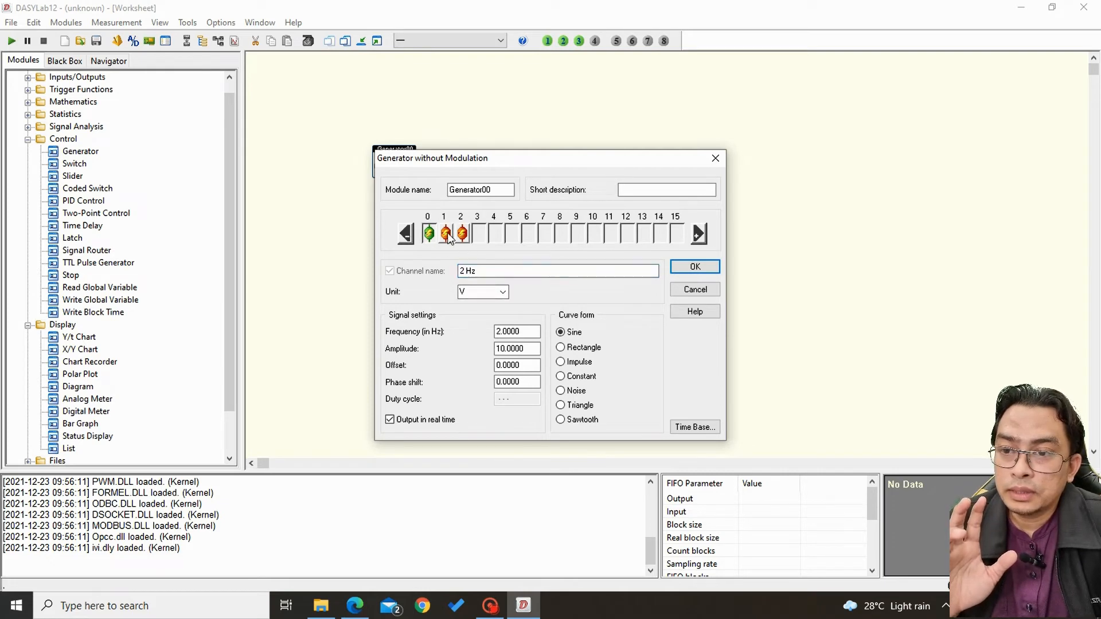
pyautogui.click(448, 235)
# Set the generator's channel 2 to a Sine curve with frequency 100 Hz and amplitude 2, check the other channels and accept the settings.
pyautogui.click(464, 235)
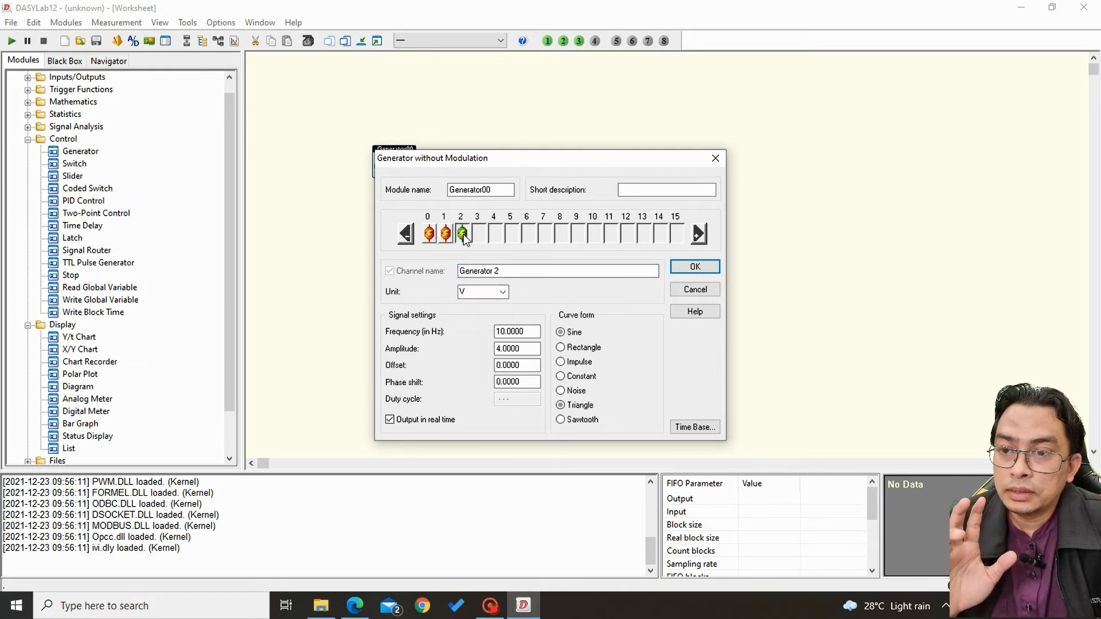
pyautogui.click(498, 332)
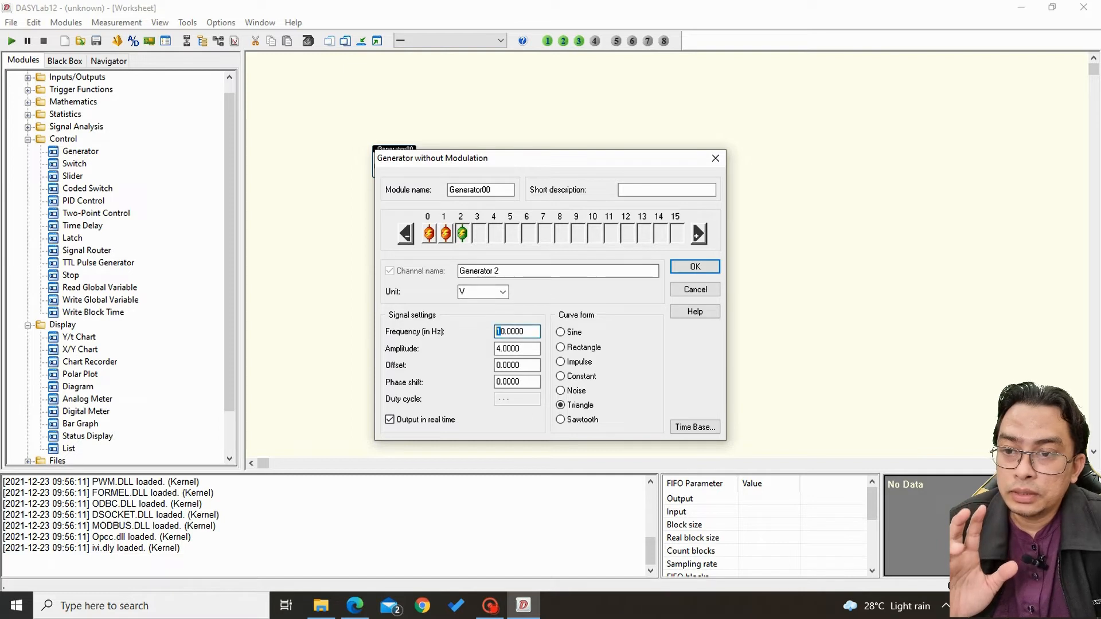
pyautogui.write('0')
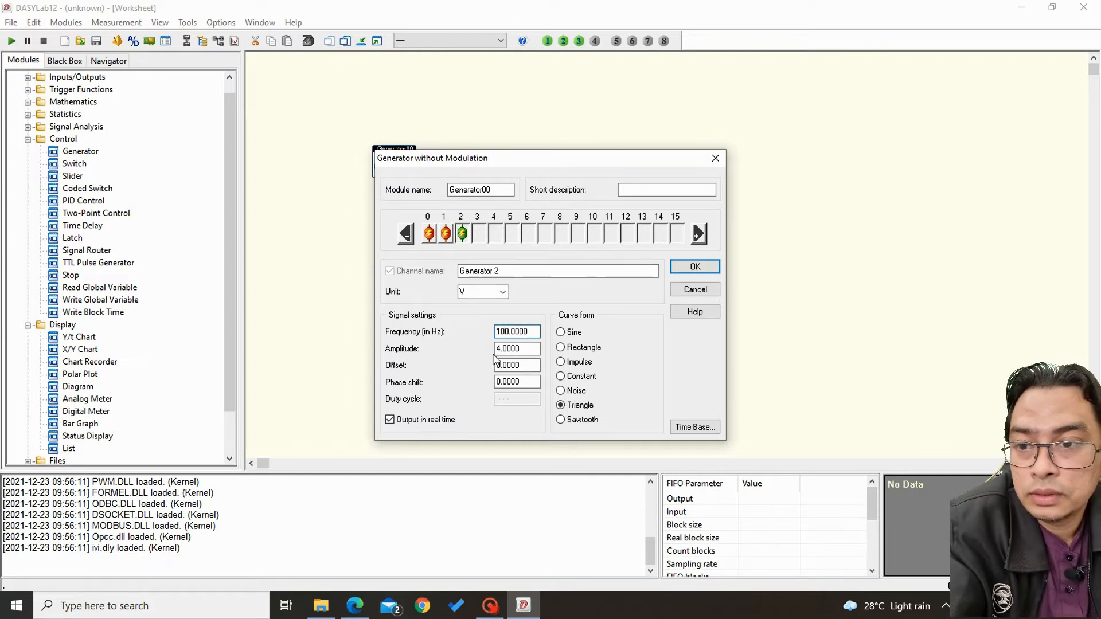
pyautogui.moveTo(496, 349); pyautogui.dragTo(501, 348)
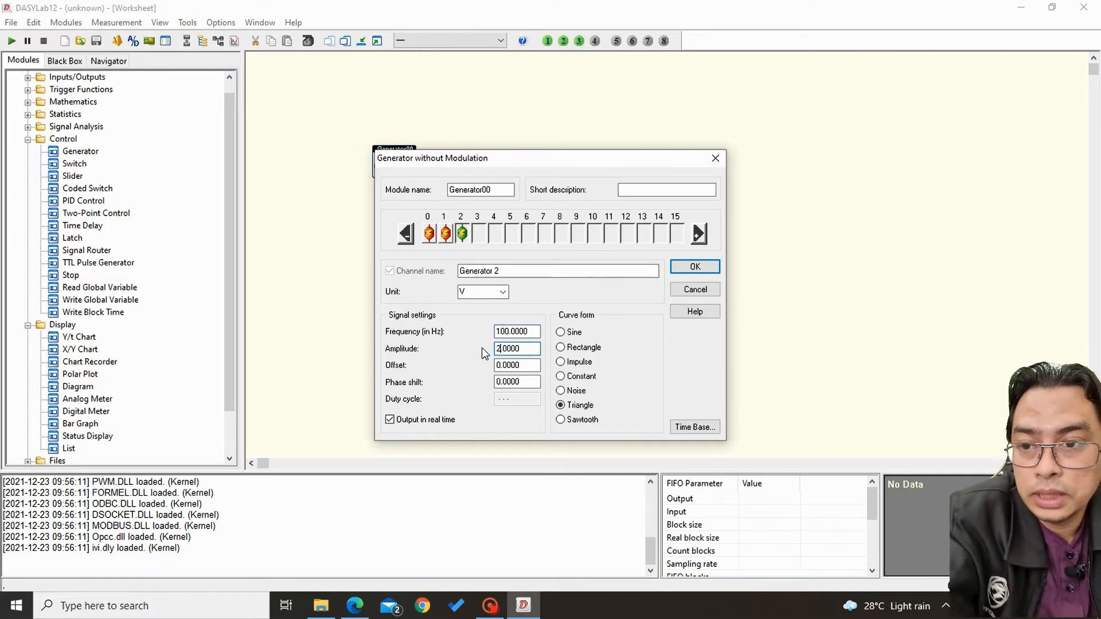
pyautogui.write('2')
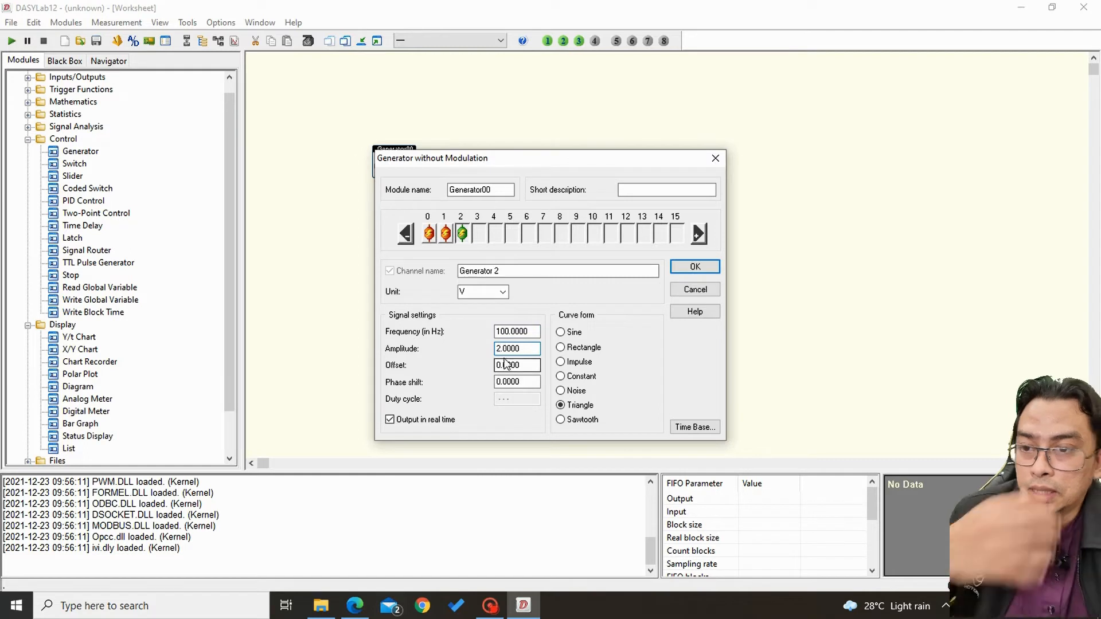
pyautogui.click(564, 334)
pyautogui.click(447, 235)
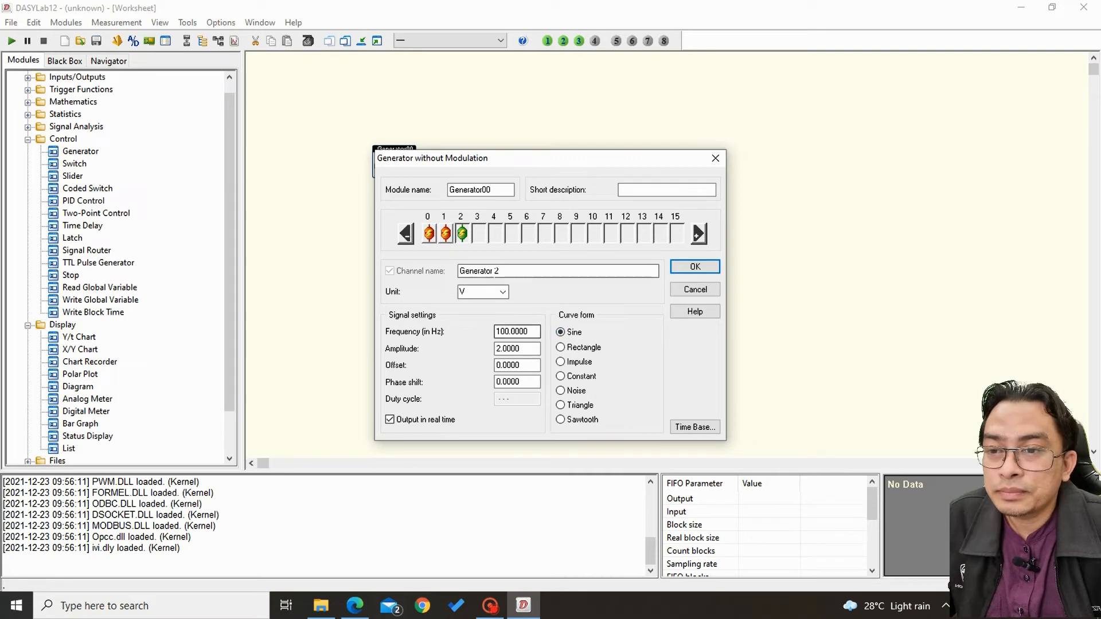
pyautogui.click(429, 233)
pyautogui.click(463, 234)
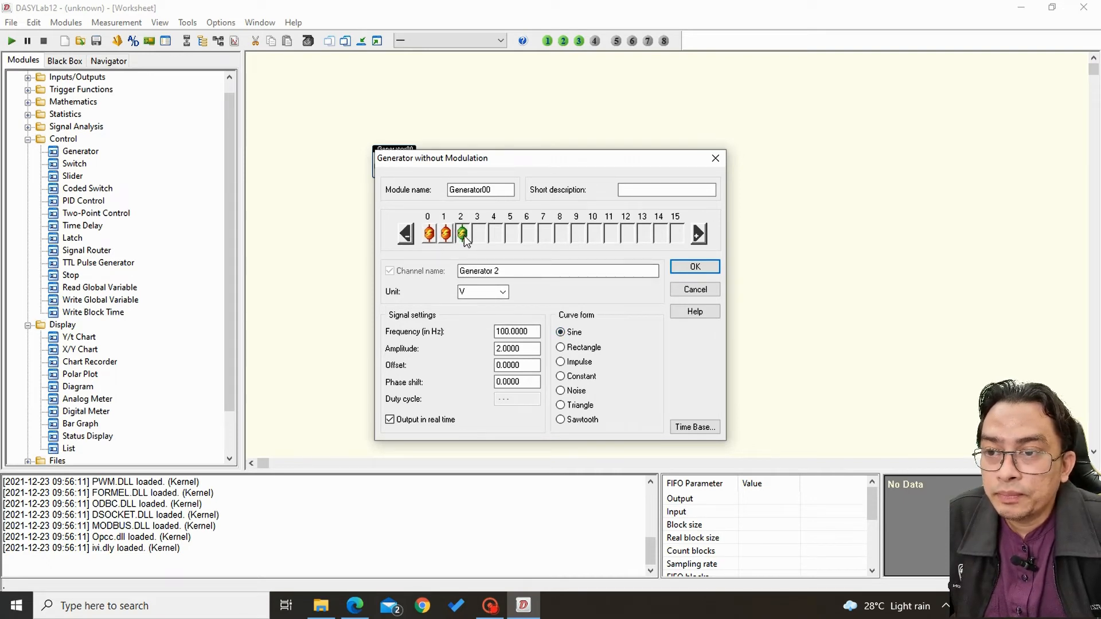
pyautogui.click(679, 267)
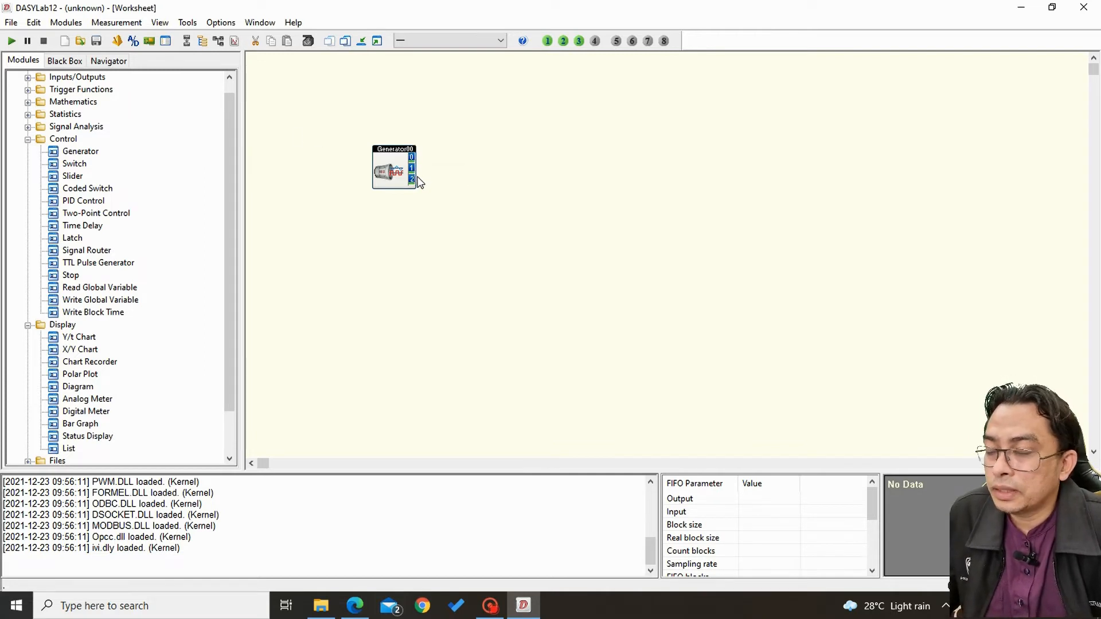
# Shift the generator module slightly to the left on the worksheet and name its channel 2 "100Hz".
pyautogui.moveTo(395, 151); pyautogui.dragTo(368, 151)
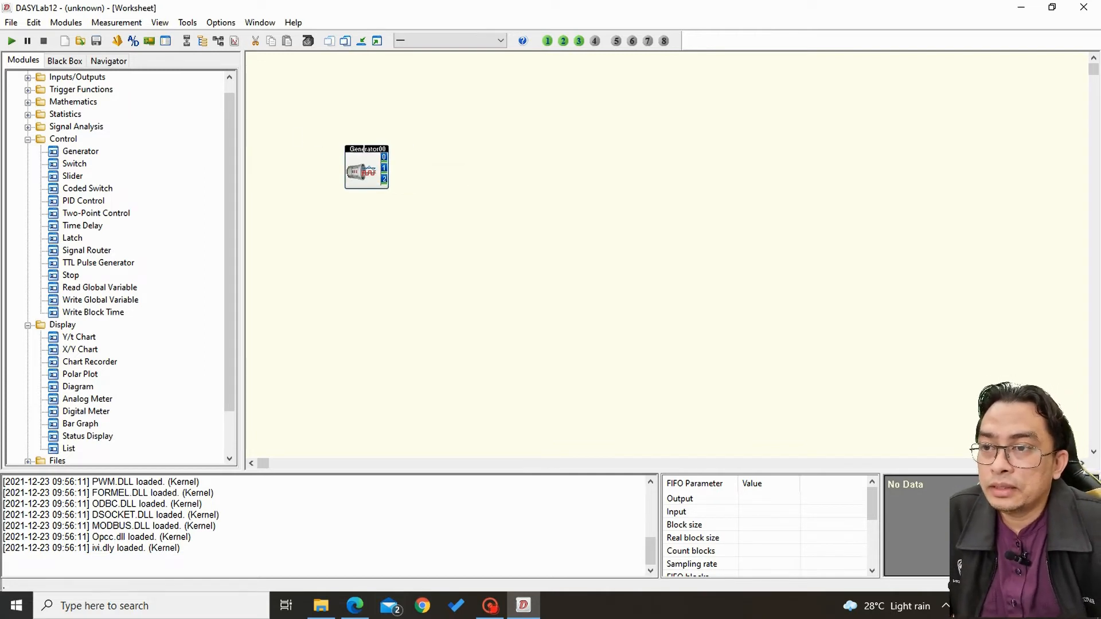
pyautogui.doubleClick(367, 157)
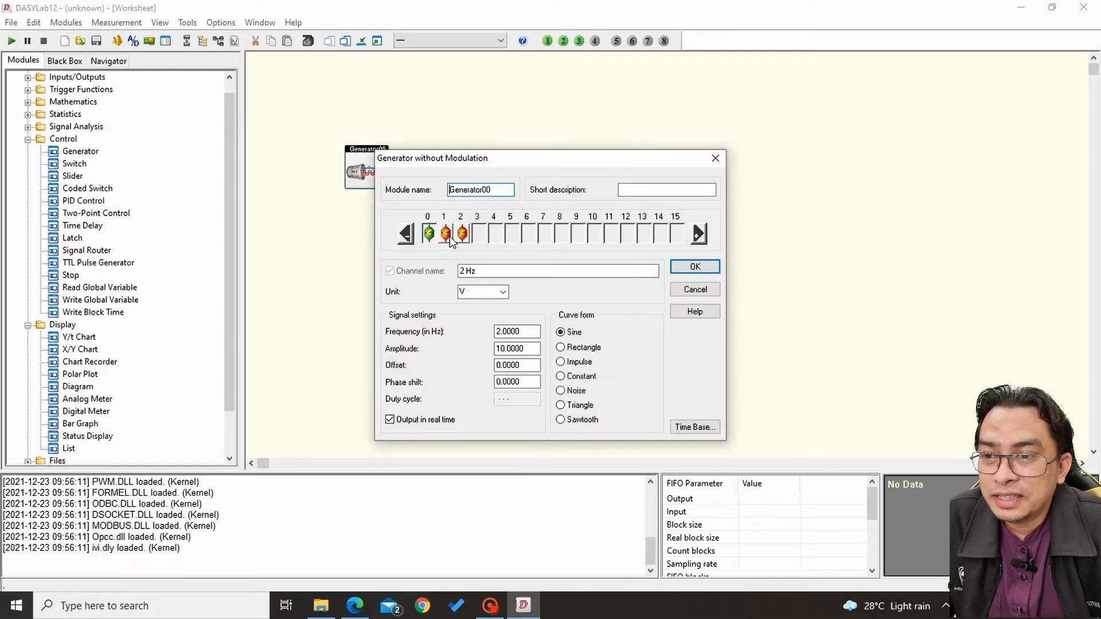
pyautogui.click(447, 235)
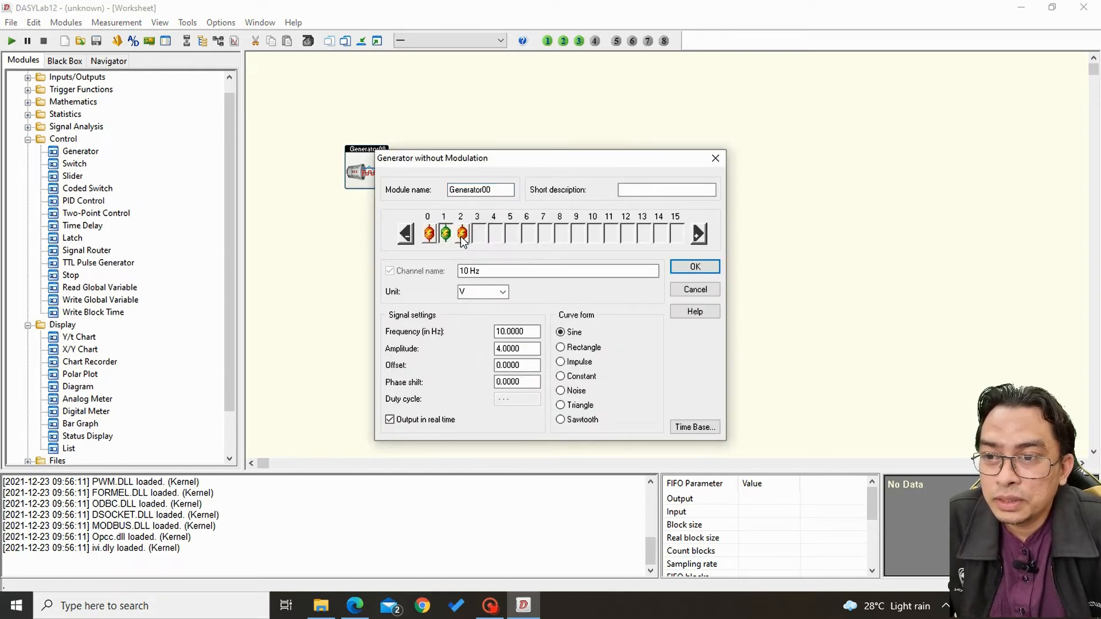
pyautogui.click(463, 235)
pyautogui.moveTo(499, 271); pyautogui.dragTo(458, 272)
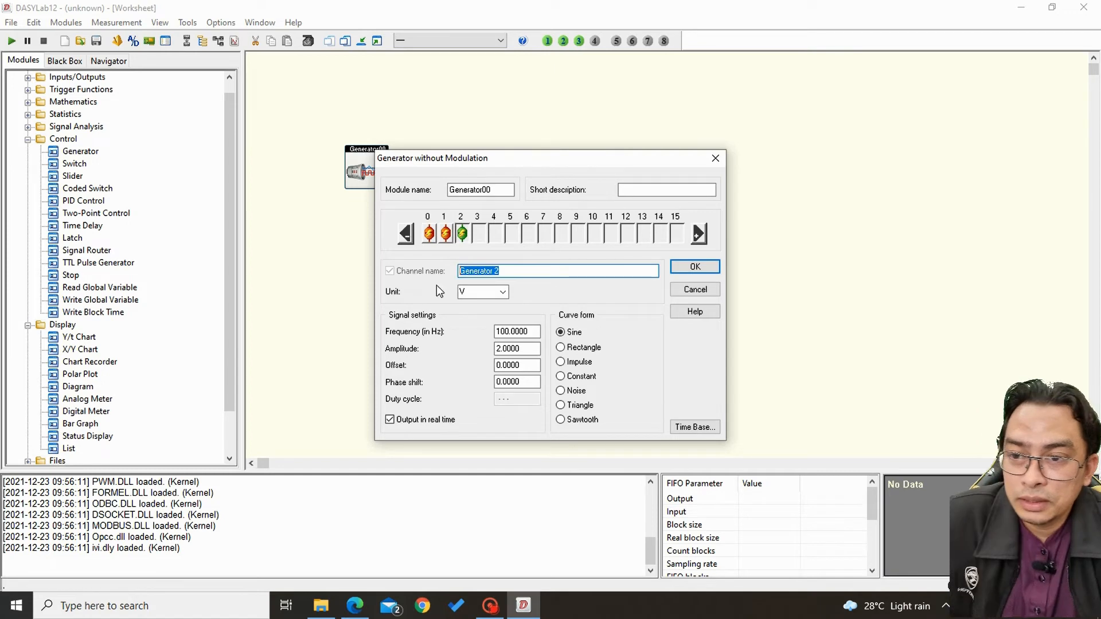
pyautogui.write('100')
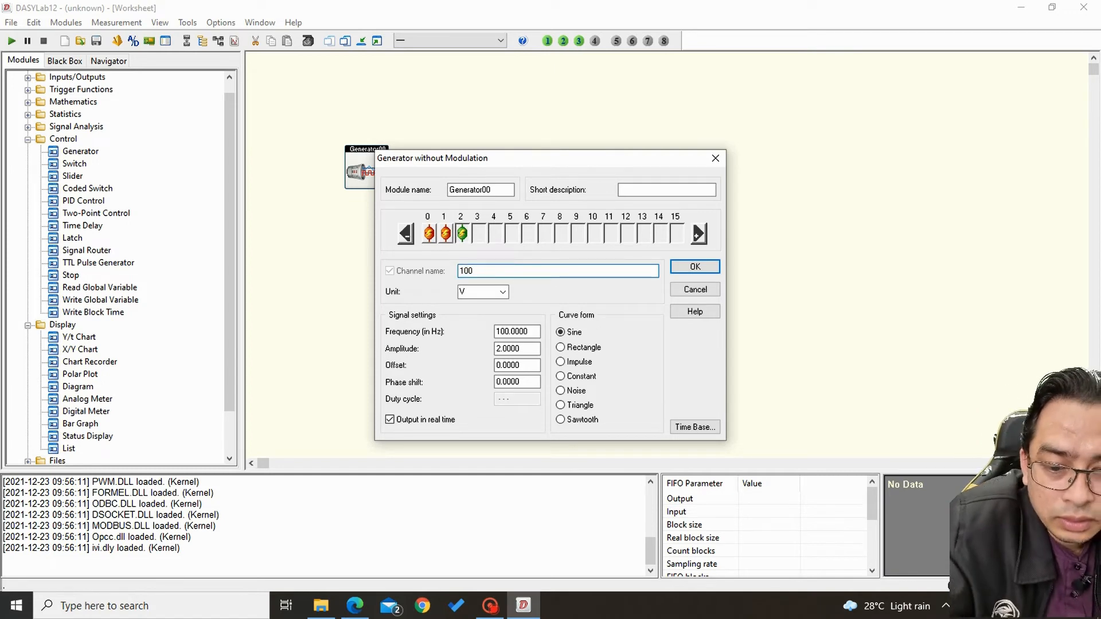
pyautogui.write('Hz')
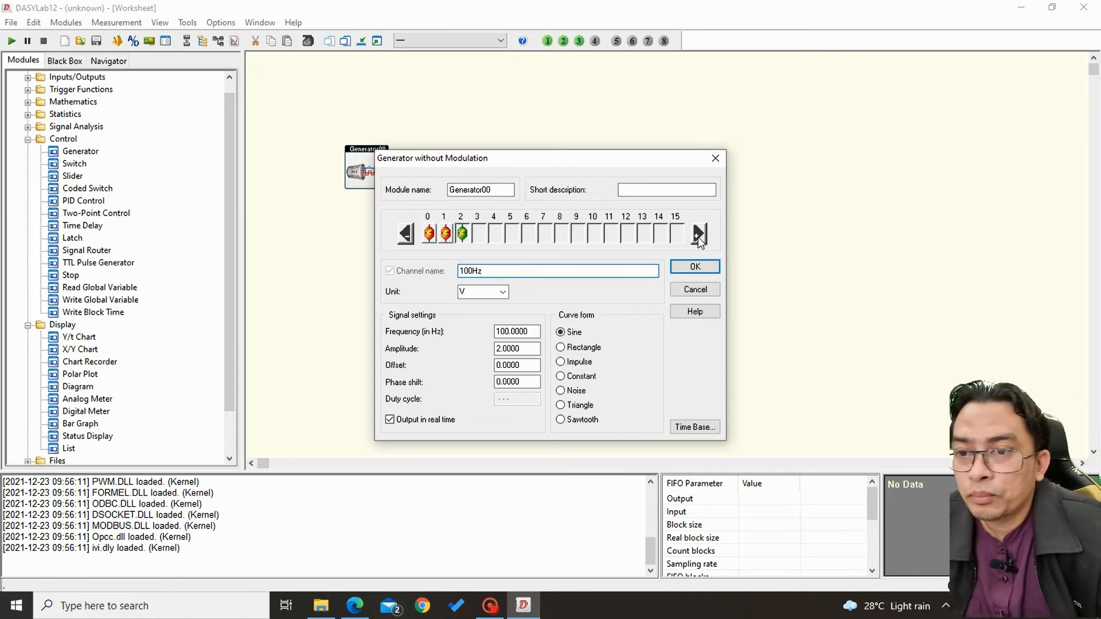
pyautogui.click(683, 274)
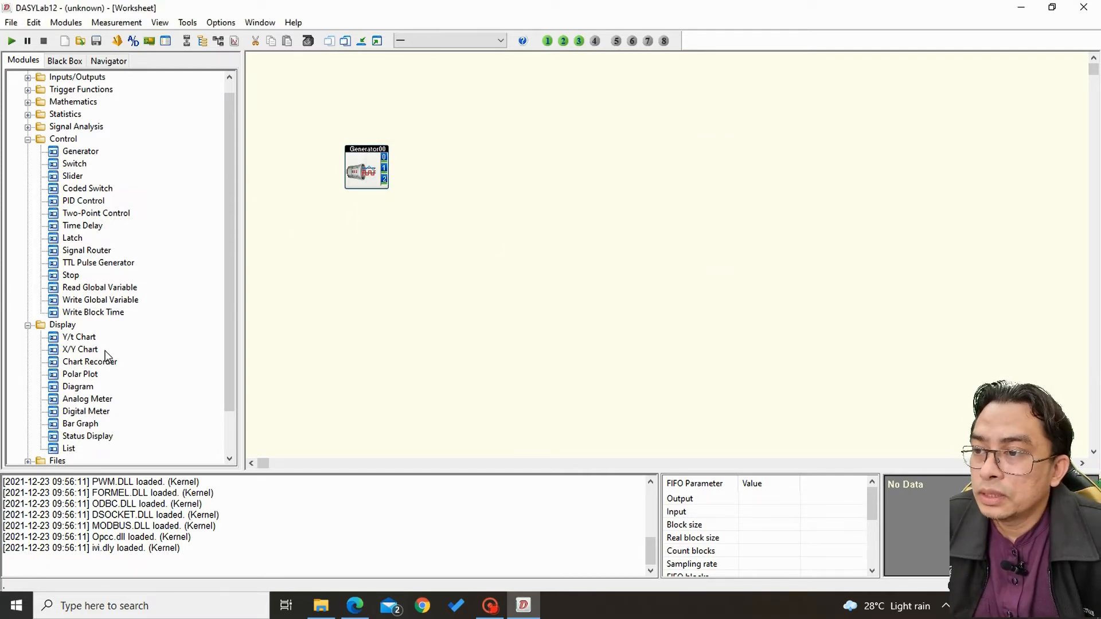
# Place three Y/t Chart modules one below another on the worksheet, to the right of the generator.
pyautogui.moveTo(84, 340); pyautogui.dragTo(467, 123)
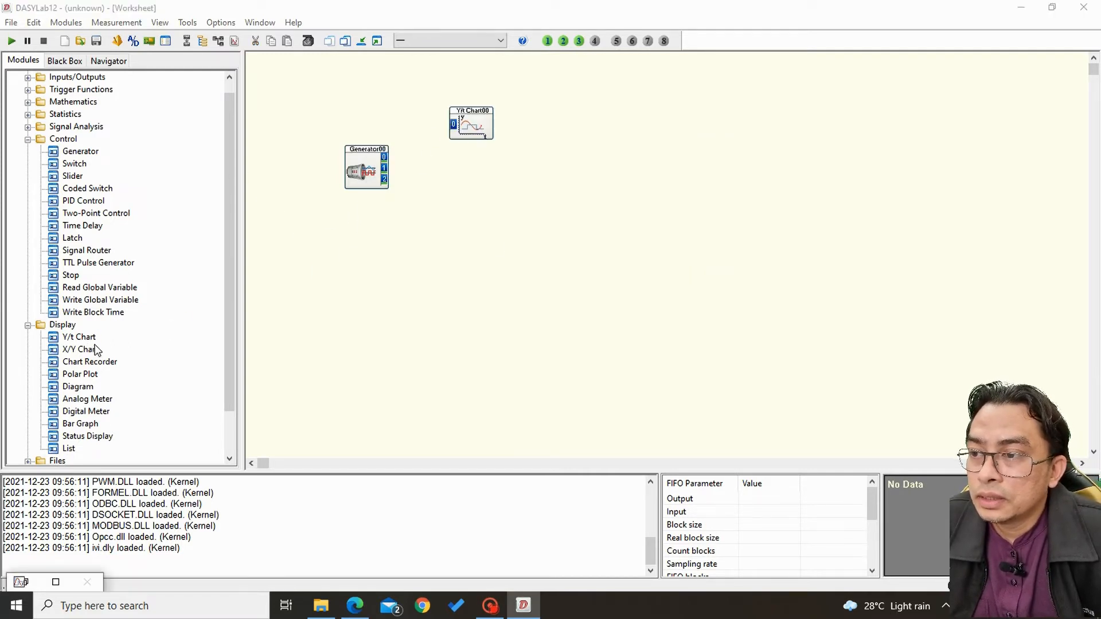
pyautogui.moveTo(96, 350); pyautogui.dragTo(91, 339)
pyautogui.moveTo(474, 174); pyautogui.dragTo(474, 174)
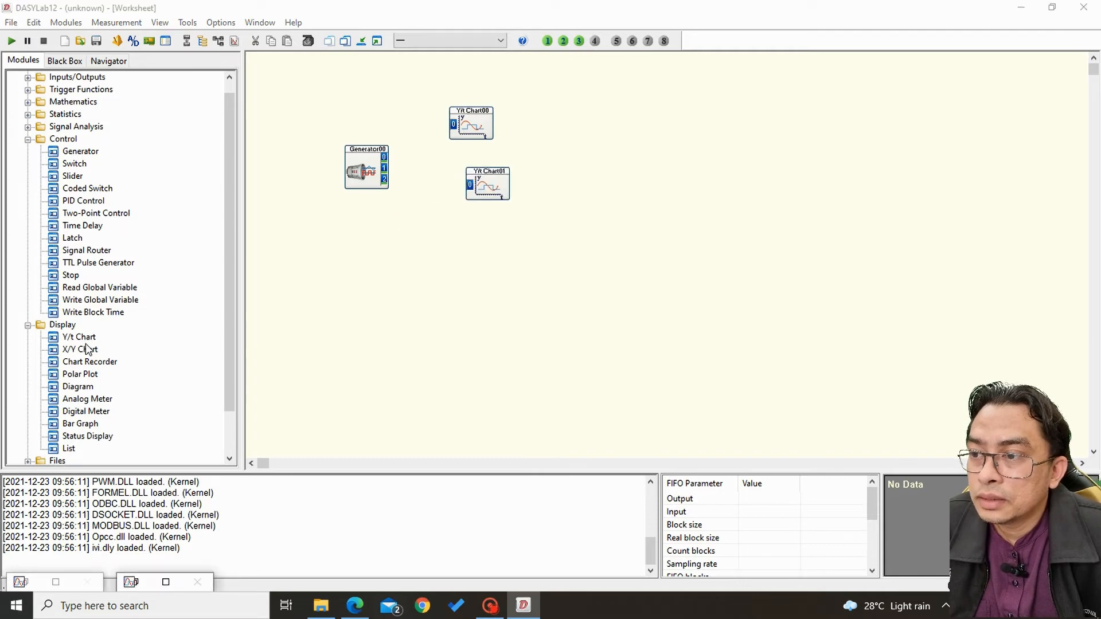
pyautogui.moveTo(83, 341); pyautogui.dragTo(502, 221)
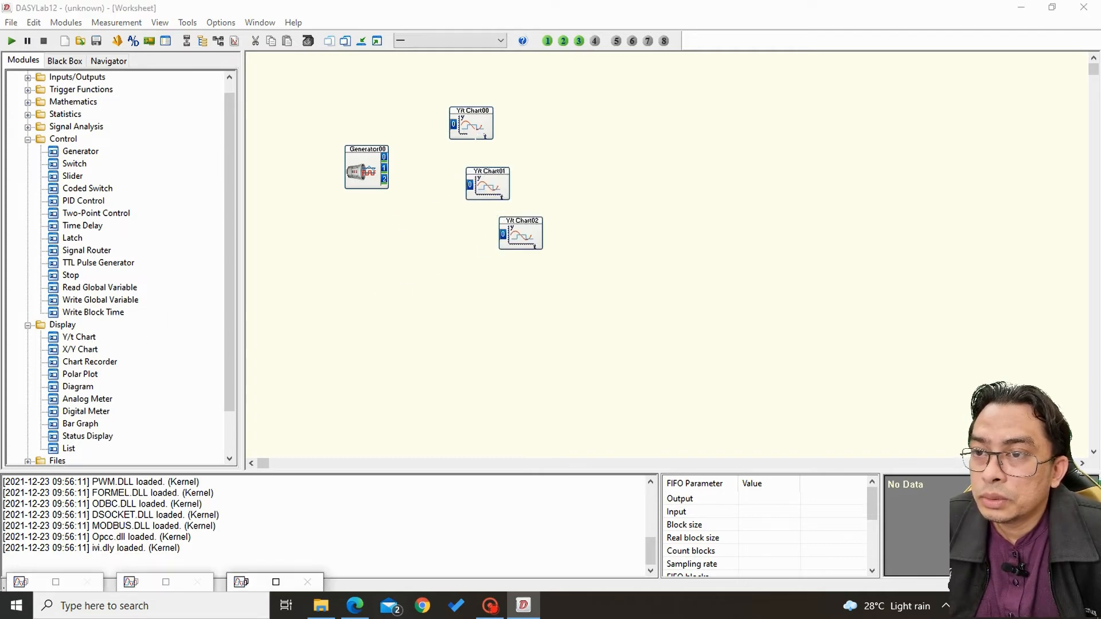
# Name the uppermost Y/t chart module "2 Hz" and leave its auto scaling switched off.
pyautogui.doubleClick(471, 124)
pyautogui.moveTo(497, 176); pyautogui.dragTo(439, 201)
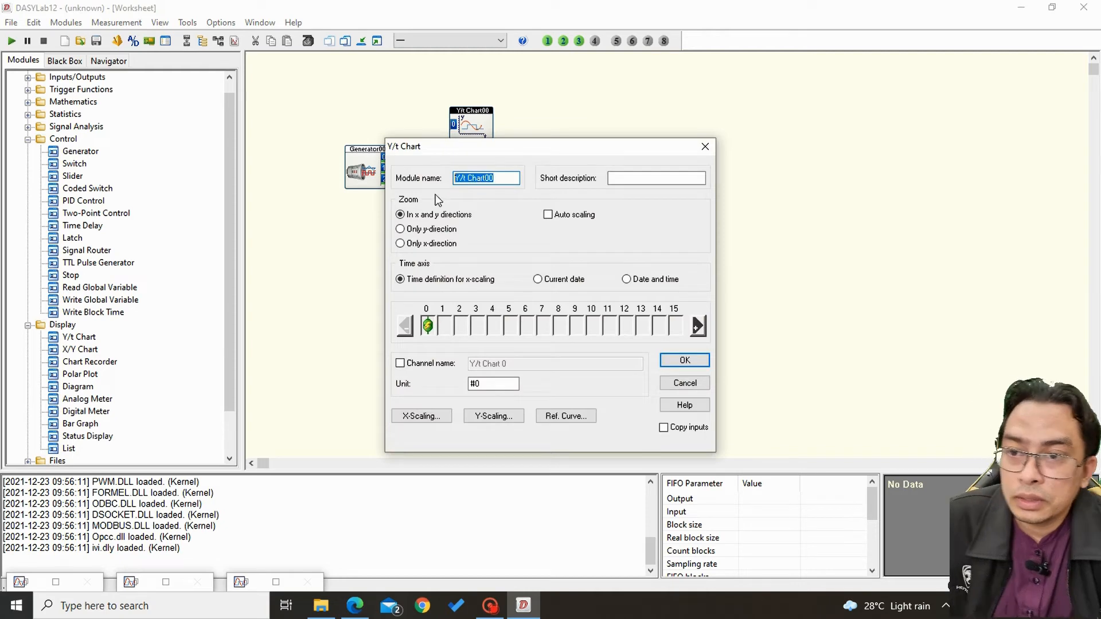
pyautogui.write('1')
pyautogui.press('BackSpace')
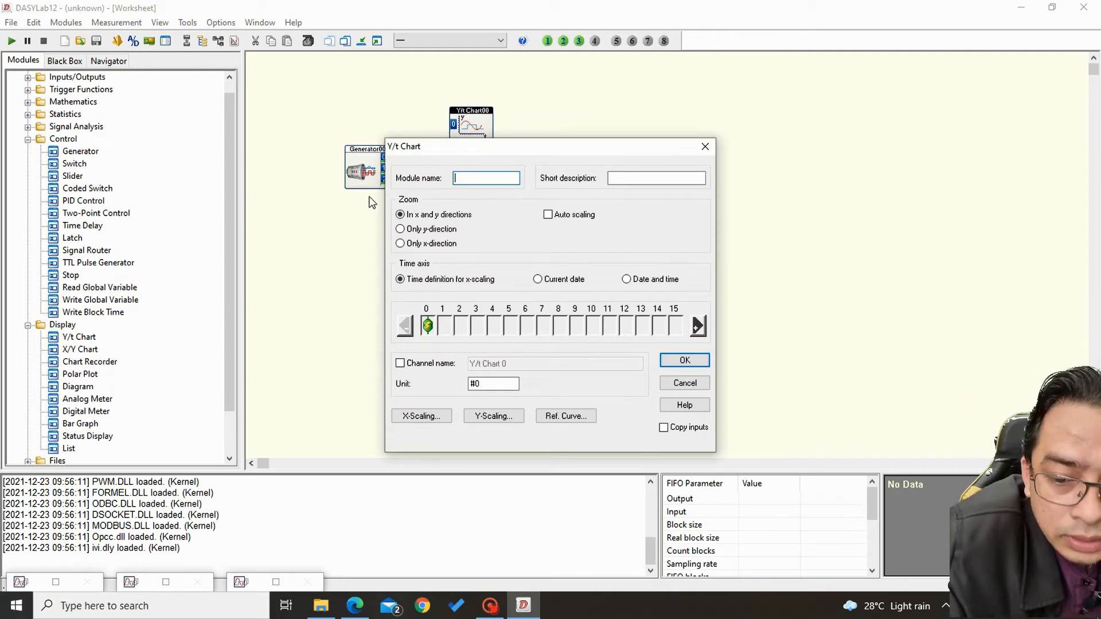
pyautogui.write('2 Hz')
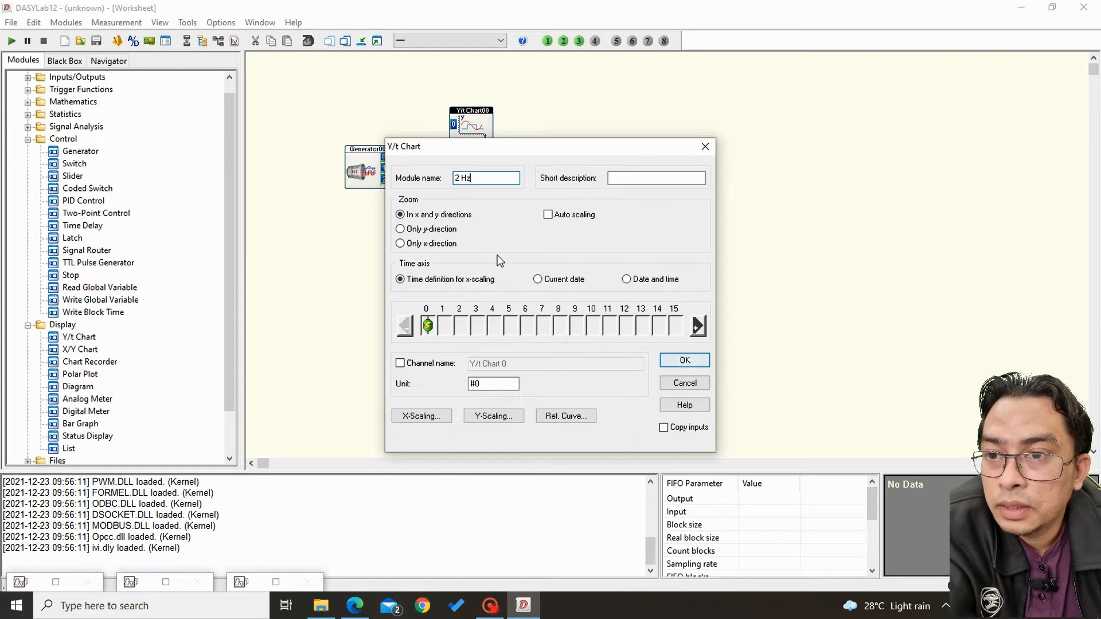
pyautogui.click(548, 215)
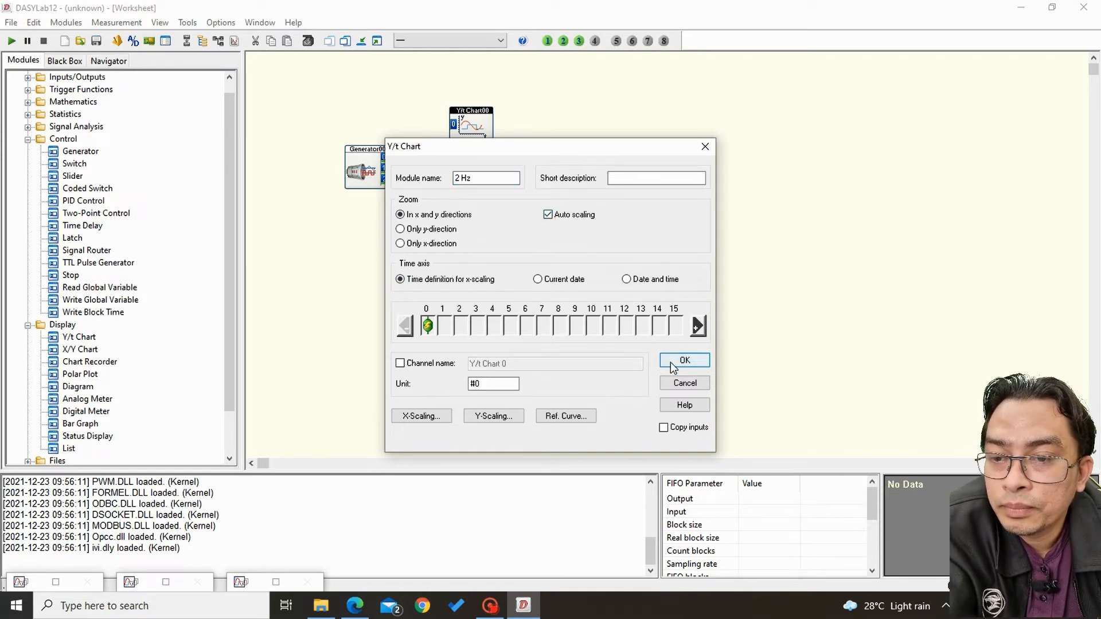
pyautogui.click(548, 214)
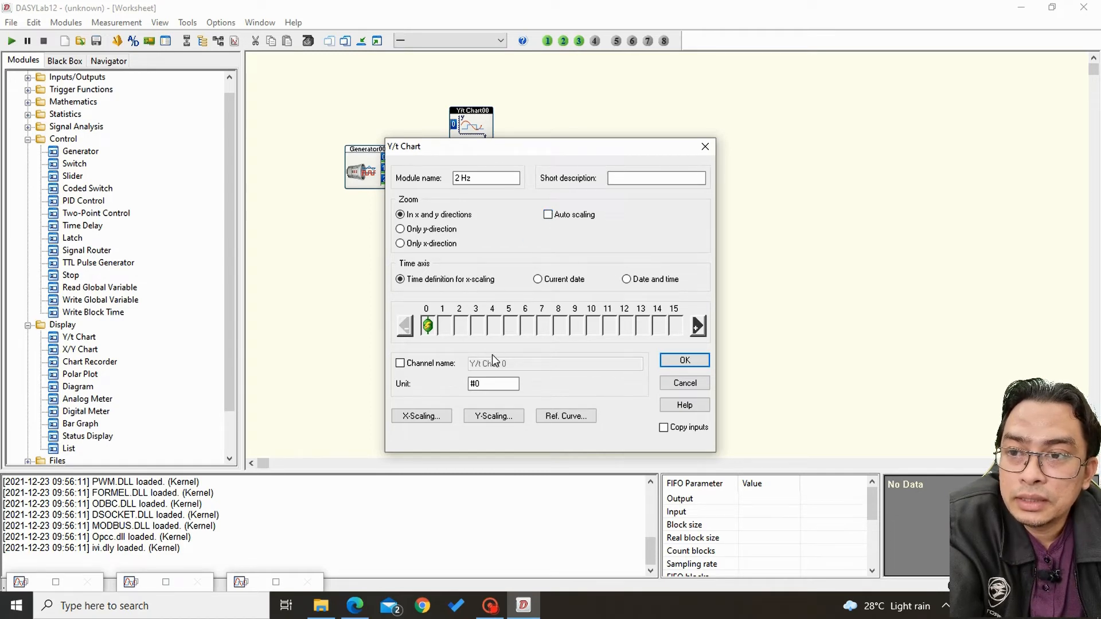
# Set the 2 Hz chart's Y-scaling display area to begin at -12 and end at 12, and accept the module settings.
pyautogui.click(491, 417)
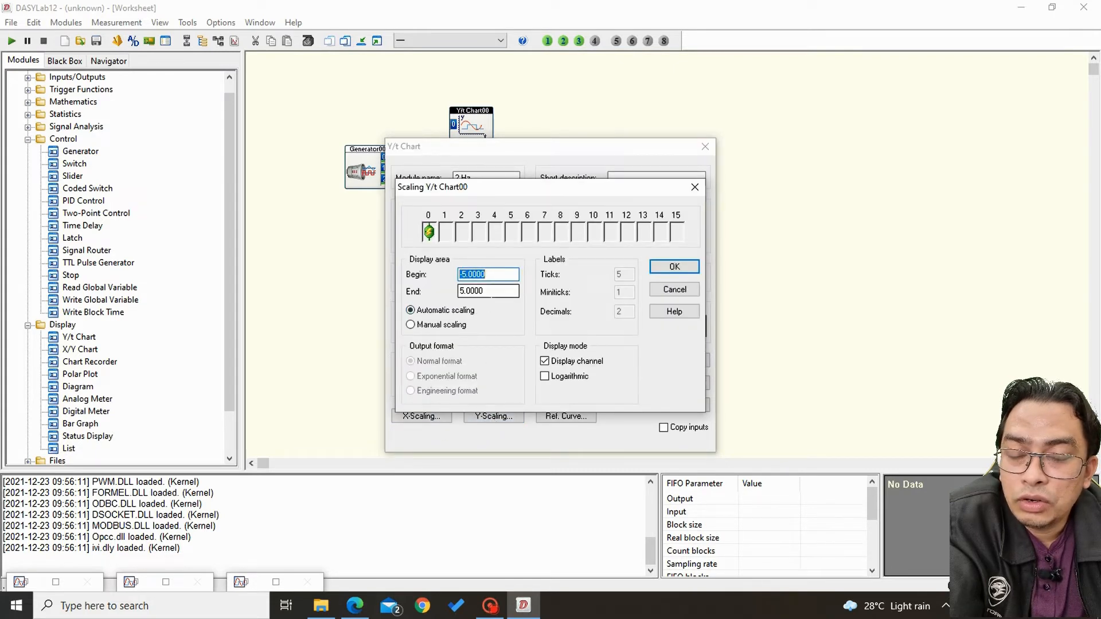
pyautogui.press('Tab')
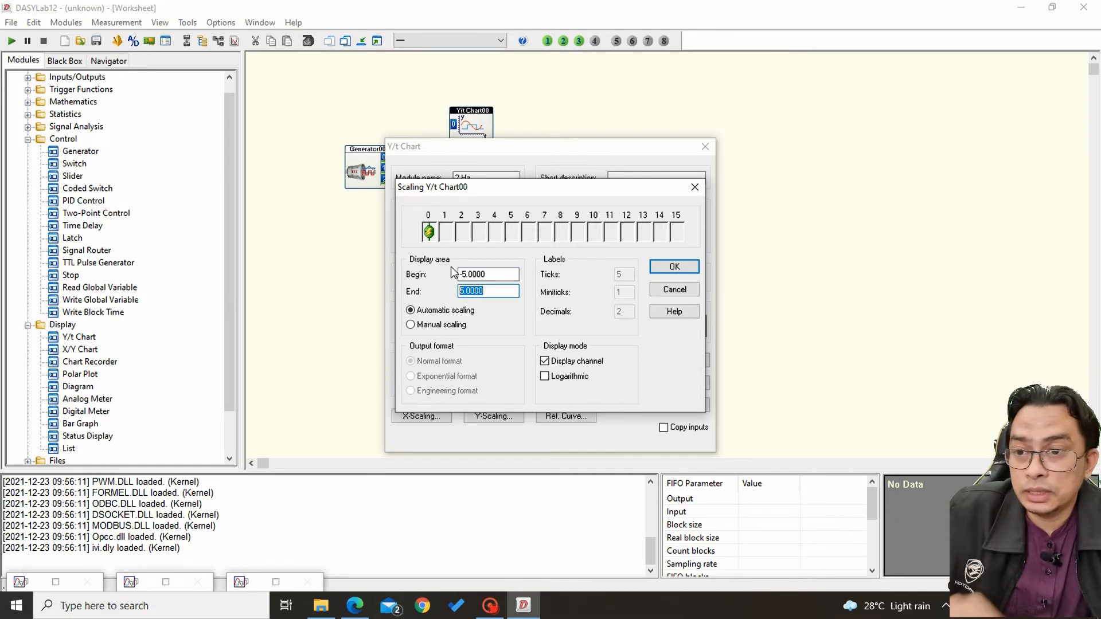
pyautogui.write('12')
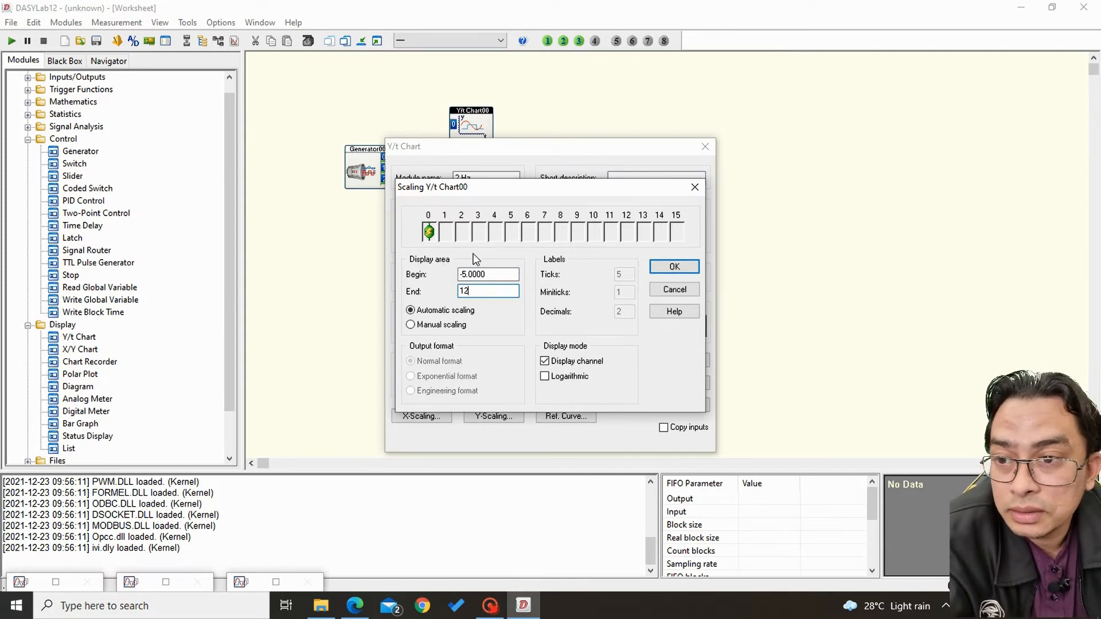
pyautogui.hotkey('shift', 'Tab')
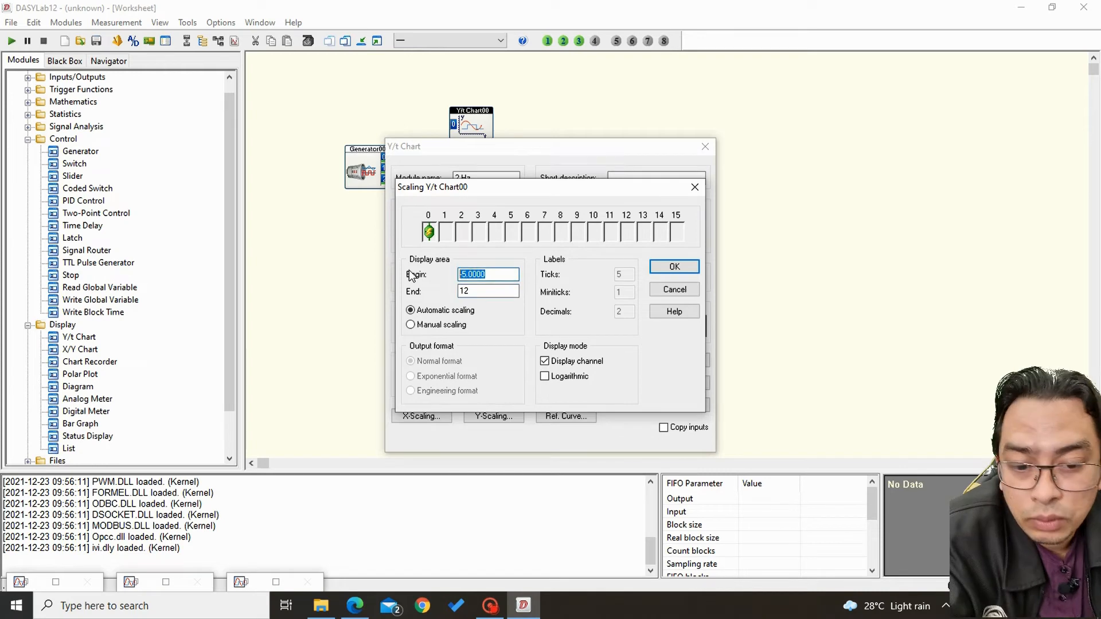
pyautogui.write('-12')
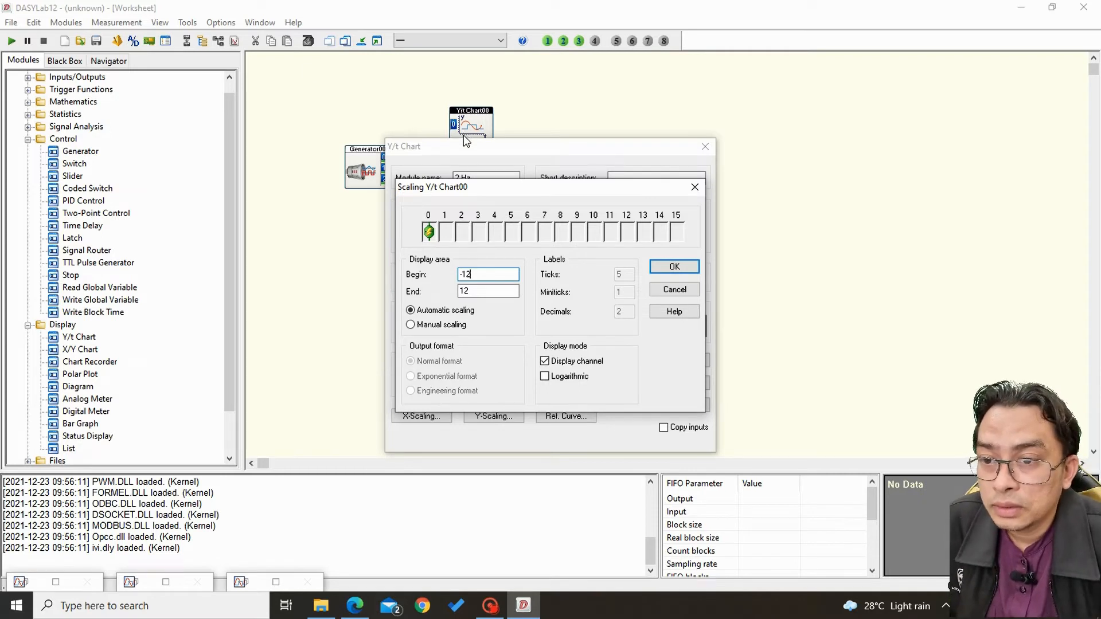
pyautogui.click(682, 267)
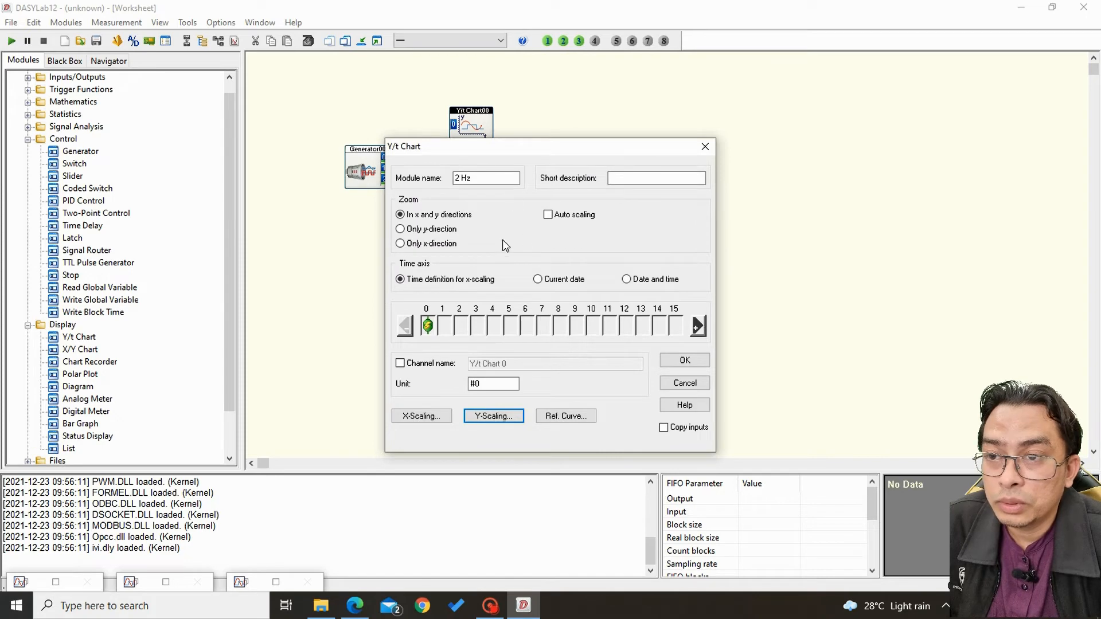
pyautogui.click(674, 364)
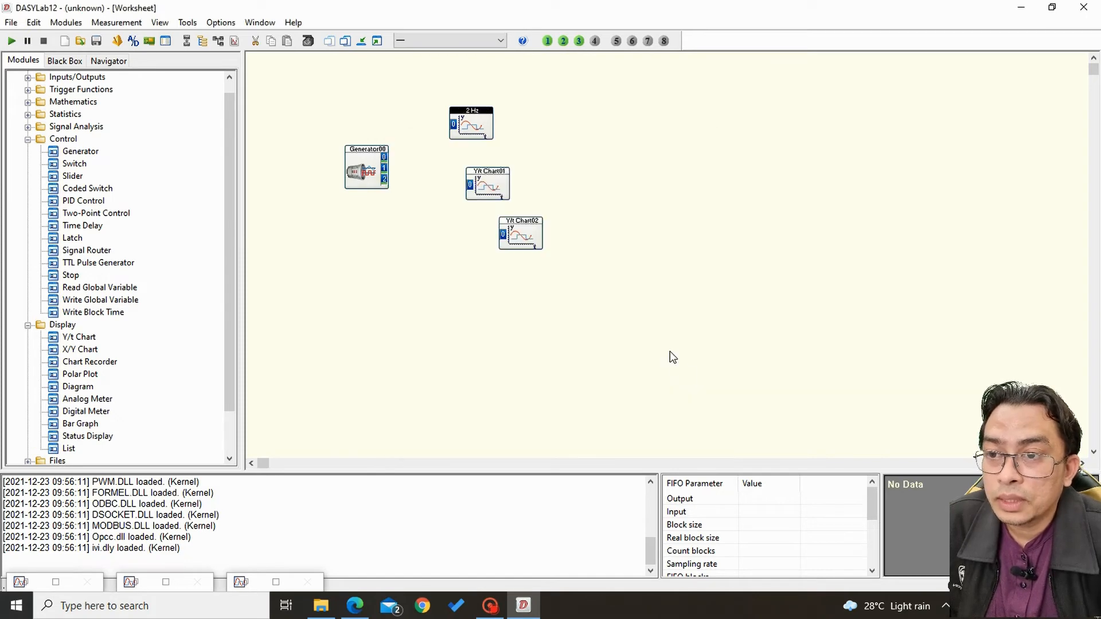
# Name the middle Y/t chart "10 Hz" and set its Y-scaling display area from -12 to 12.
pyautogui.doubleClick(491, 190)
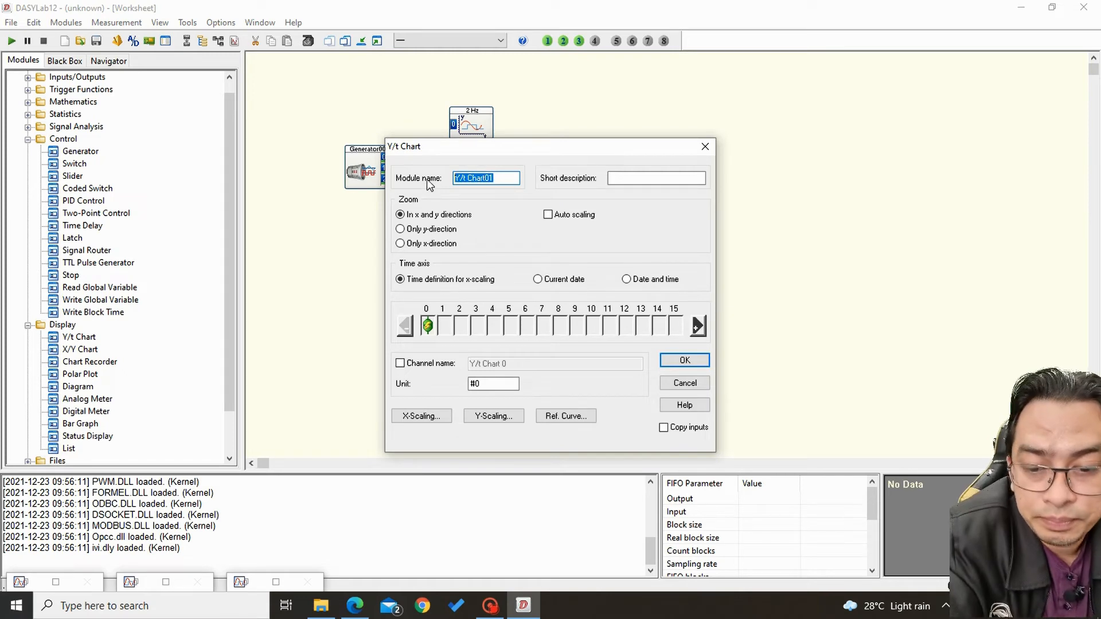
pyautogui.write('10 Hz')
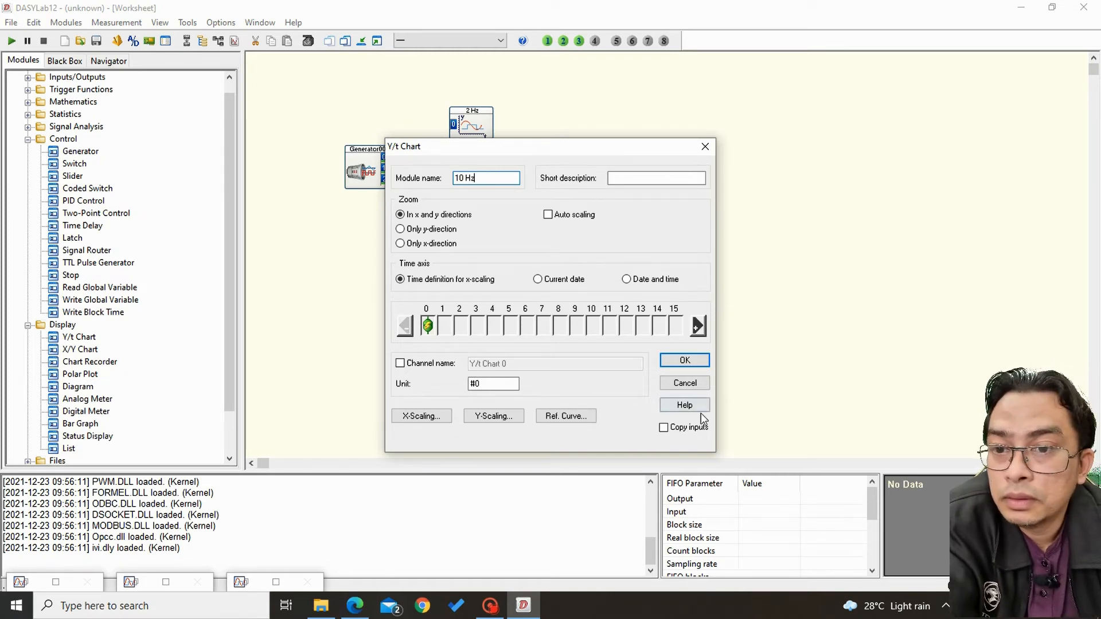
pyautogui.click(496, 417)
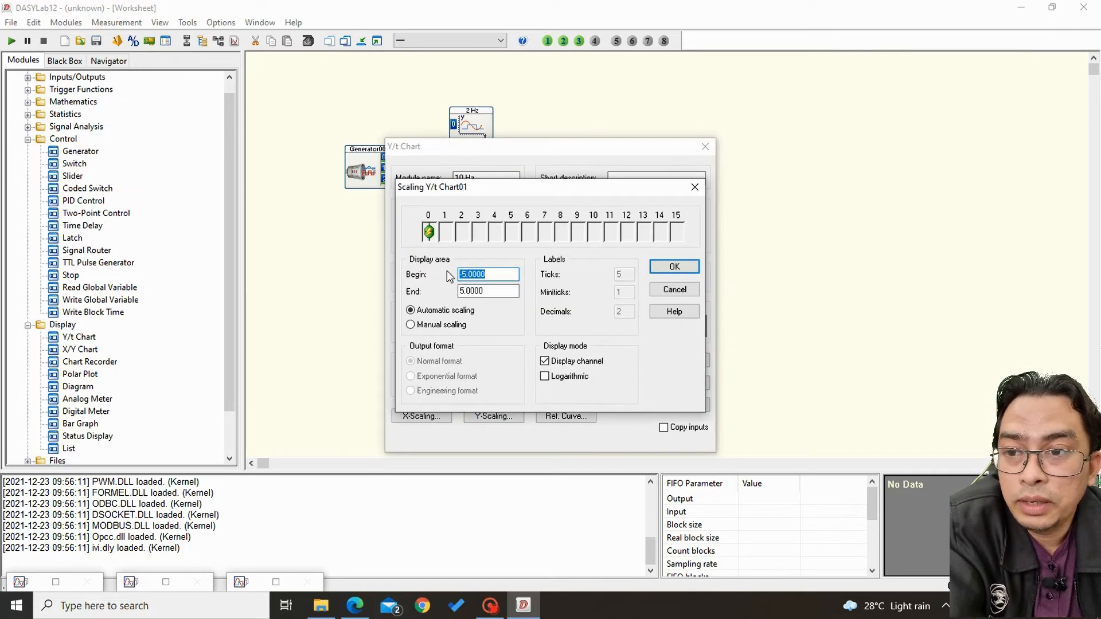
pyautogui.write('-12')
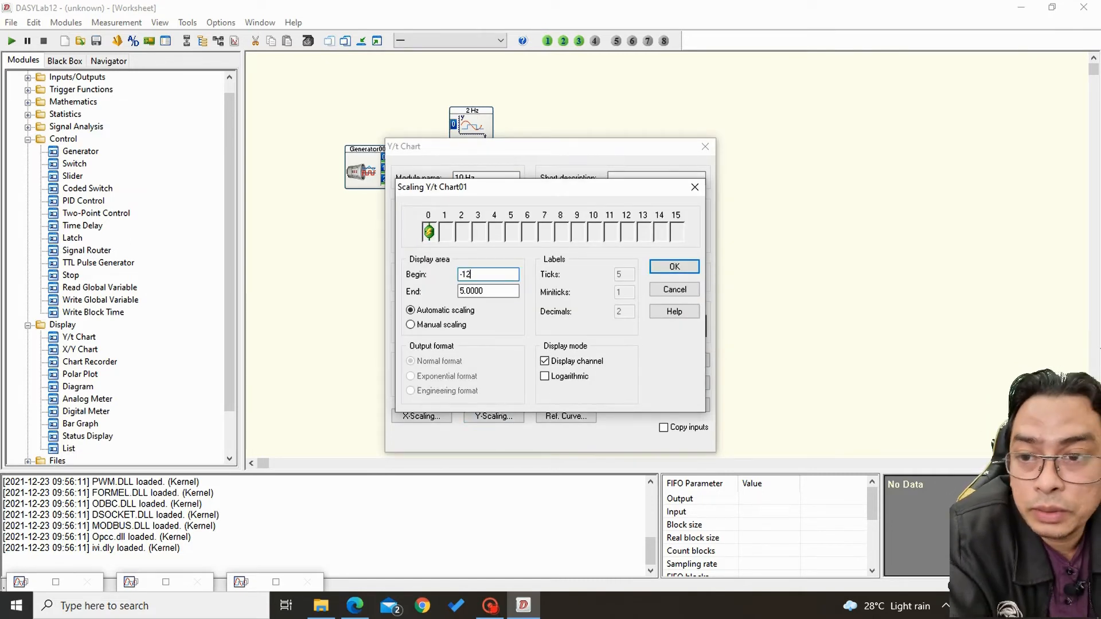
pyautogui.press('Tab')
pyautogui.write('1')
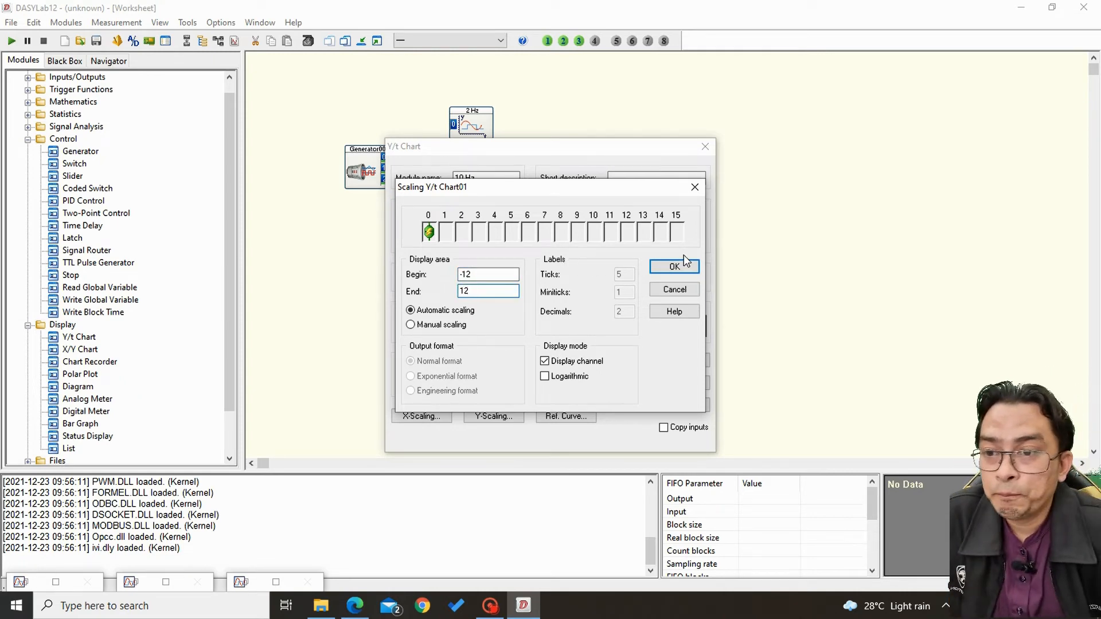
pyautogui.click(675, 267)
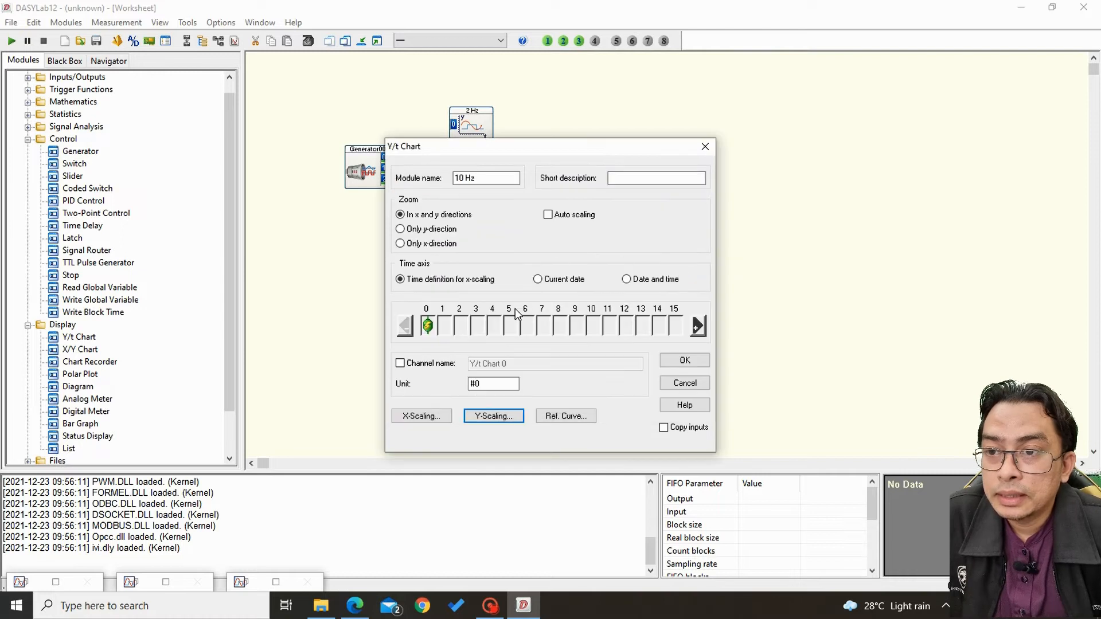
pyautogui.click(681, 362)
# Name the lowest Y/t chart "100 Hz" and set its Y-scaling display area from -12 to 12.
pyautogui.doubleClick(520, 235)
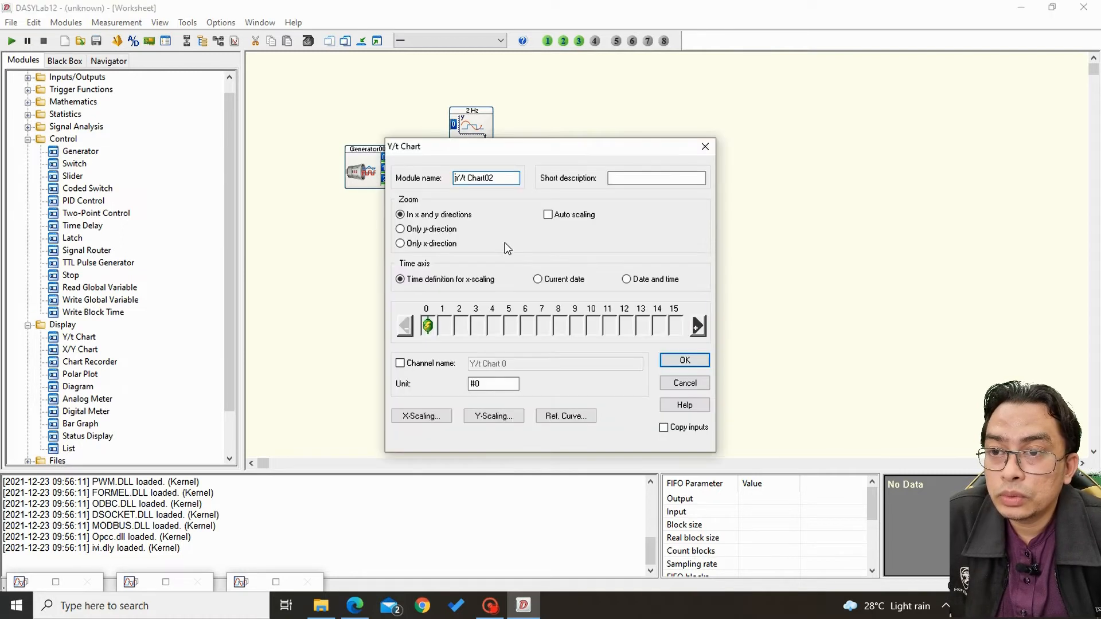
pyautogui.write('100 Hz')
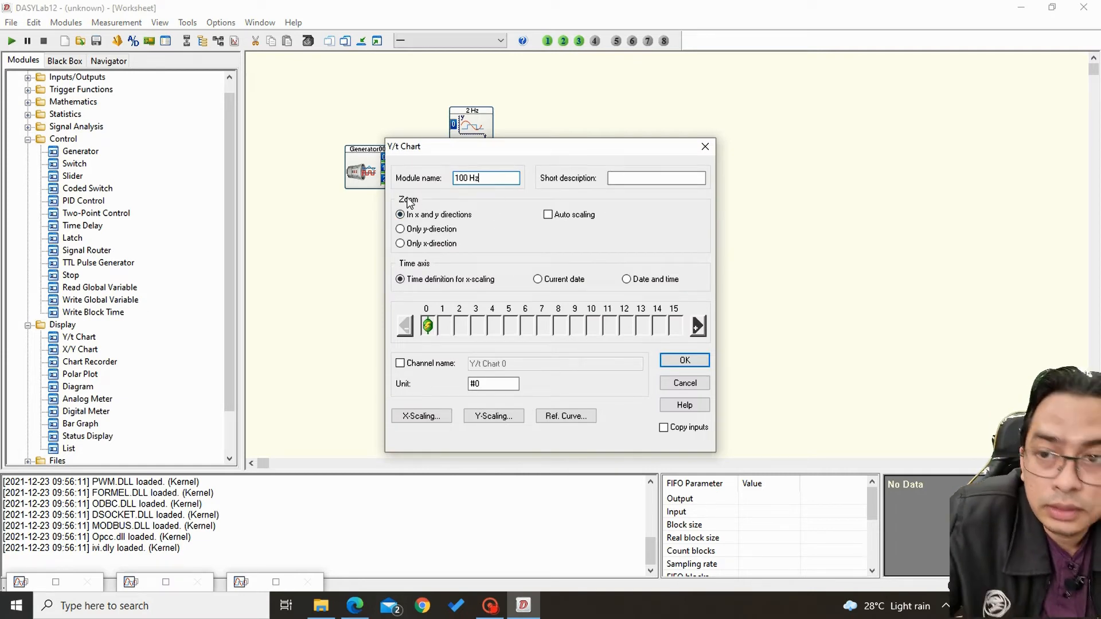
pyautogui.click(483, 417)
pyautogui.write('-12')
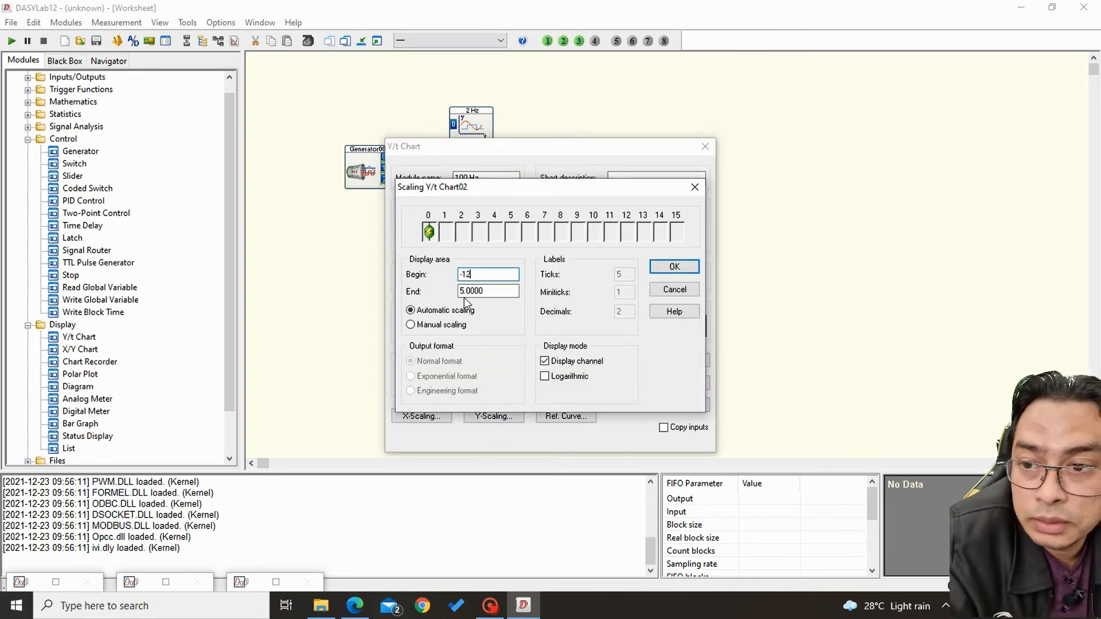
pyautogui.press('Tab')
pyautogui.write('12')
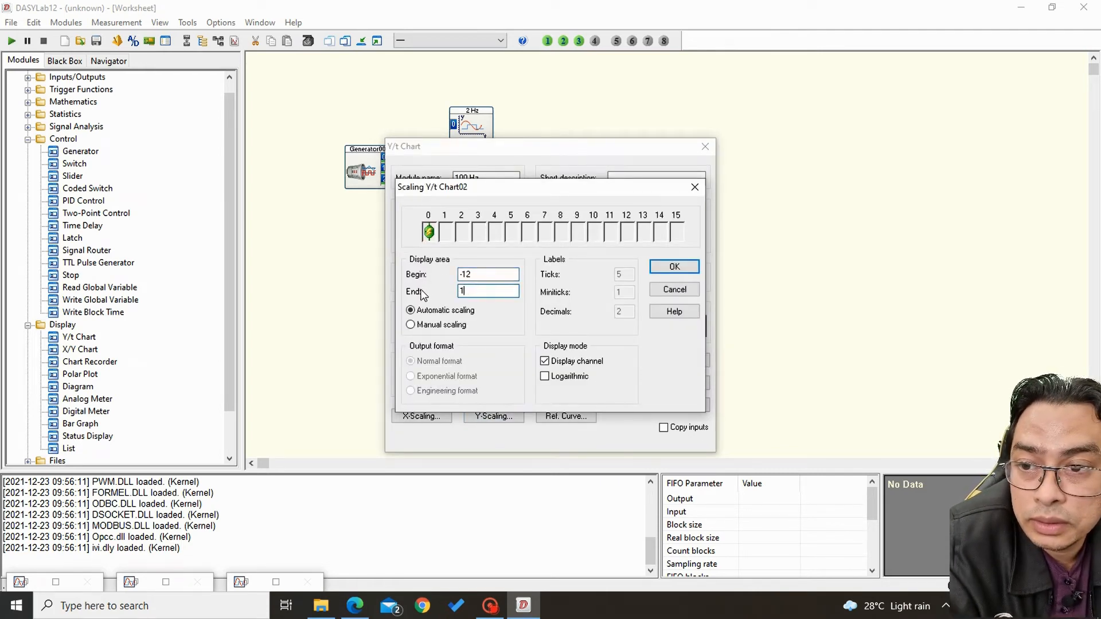
pyautogui.click(670, 266)
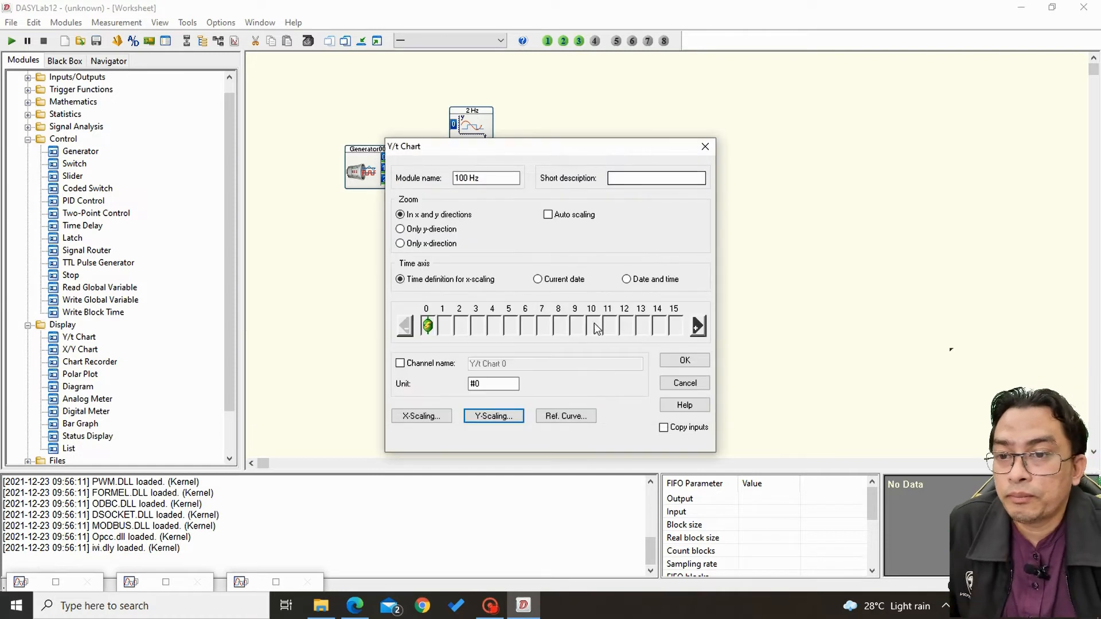
pyautogui.click(686, 360)
# Bring the 10 Hz and 100 Hz charts under the 2 Hz chart and wire generator outputs 0, 1 and 2 to the 2 Hz, 10 Hz and 100 Hz charts.
pyautogui.moveTo(496, 238); pyautogui.dragTo(475, 238)
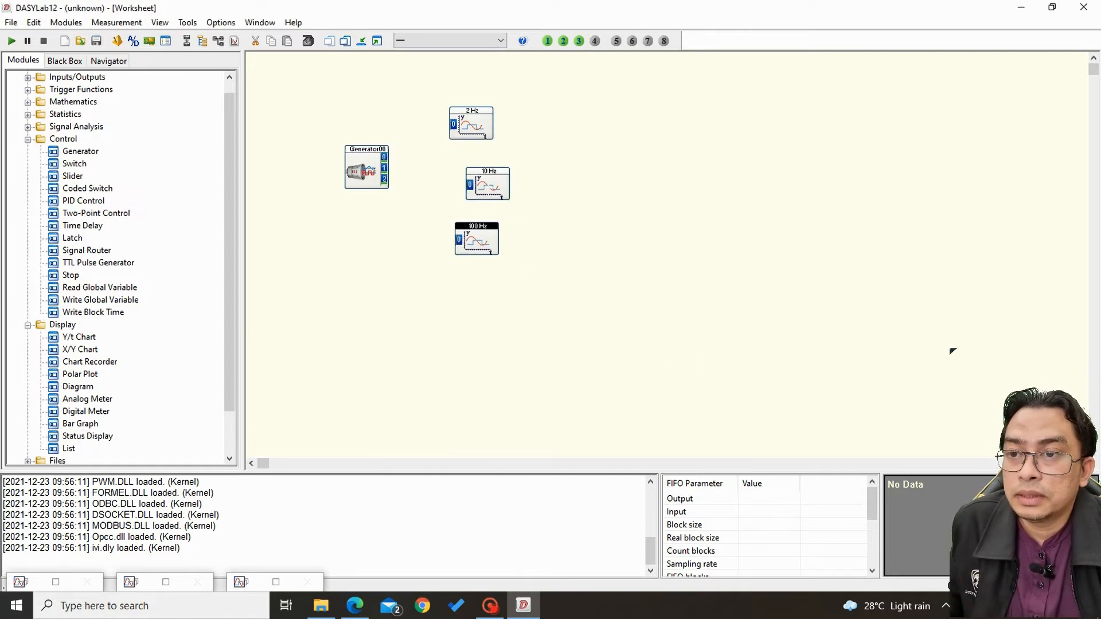
pyautogui.moveTo(486, 184); pyautogui.dragTo(464, 185)
pyautogui.moveTo(384, 157); pyautogui.dragTo(452, 125)
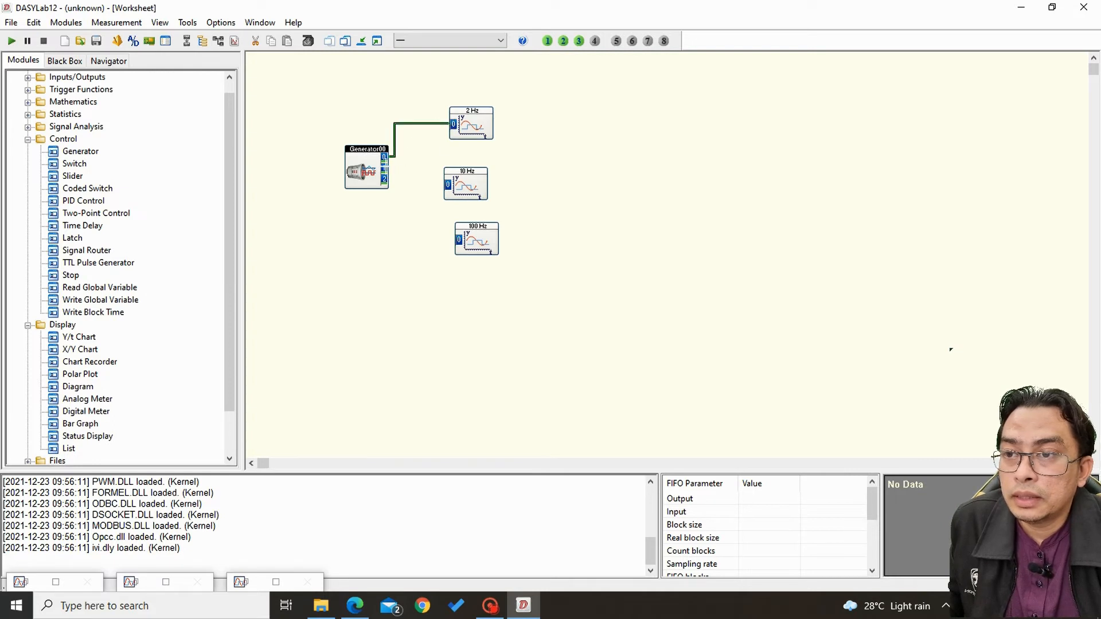
pyautogui.moveTo(384, 167); pyautogui.dragTo(300, 145)
# Shift the three chart modules left toward the generator and align them in one vertical column.
pyautogui.moveTo(471, 122); pyautogui.dragTo(411, 111)
pyautogui.moveTo(471, 179); pyautogui.dragTo(409, 168)
pyautogui.moveTo(497, 226); pyautogui.dragTo(420, 219)
pyautogui.moveTo(417, 172); pyautogui.dragTo(423, 167)
pyautogui.click(424, 212)
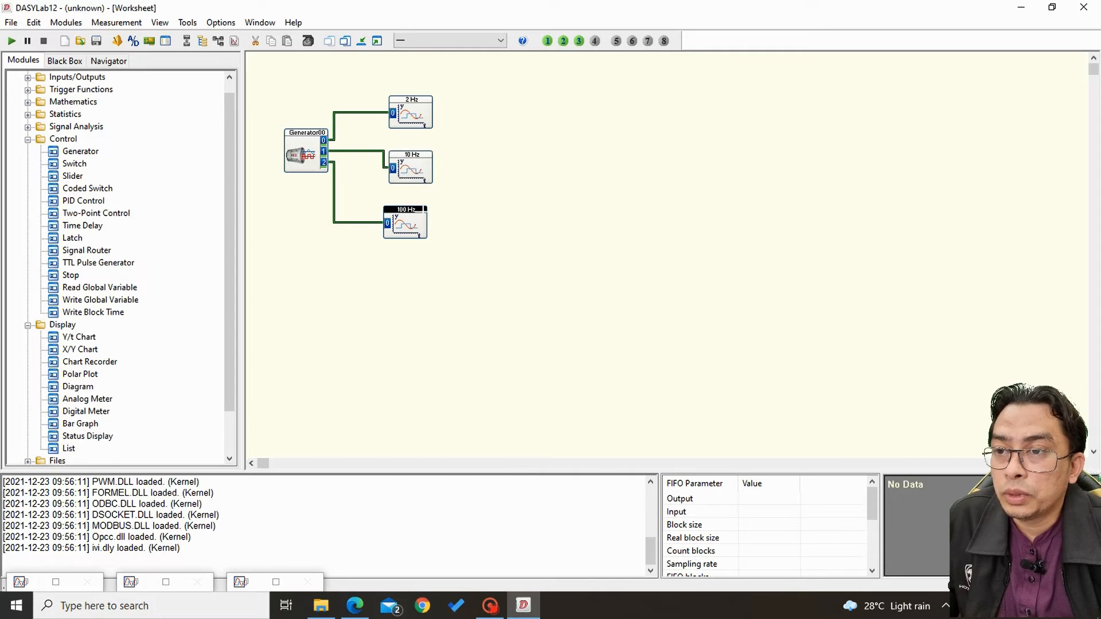
pyautogui.moveTo(424, 212); pyautogui.dragTo(428, 208)
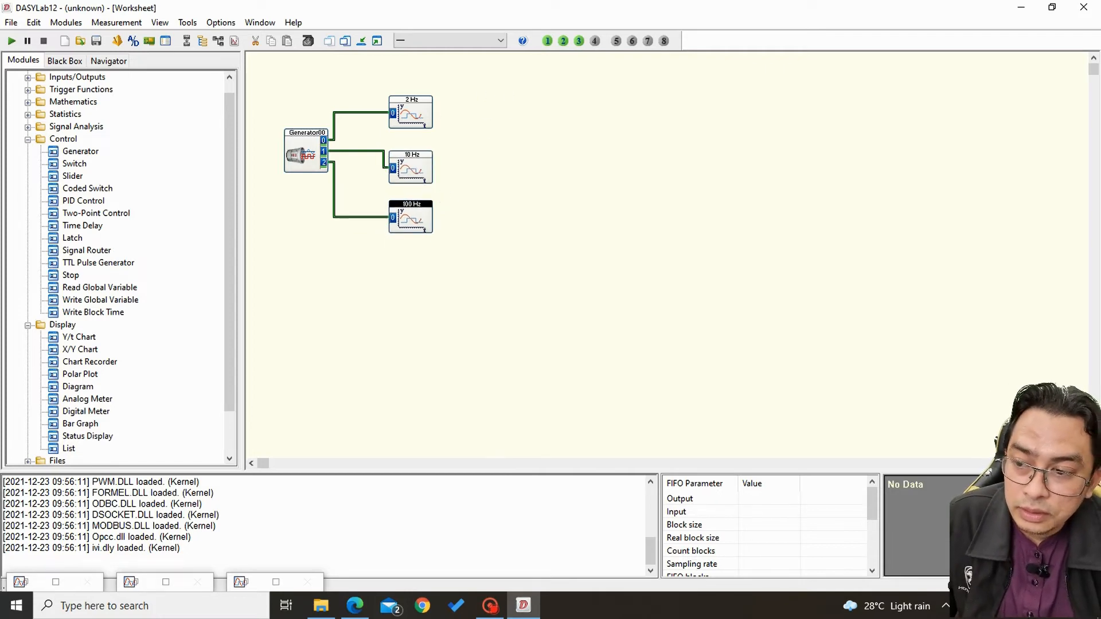
# Open all three chart display windows and narrow each one to less than half its width.
pyautogui.click(377, 40)
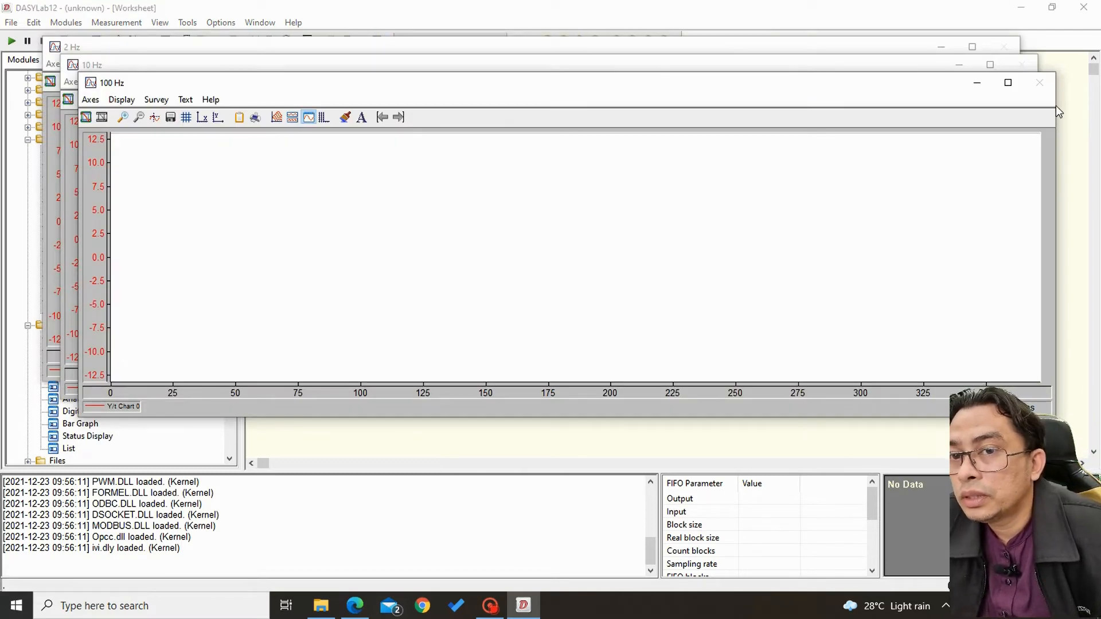
pyautogui.moveTo(1048, 117); pyautogui.dragTo(451, 224)
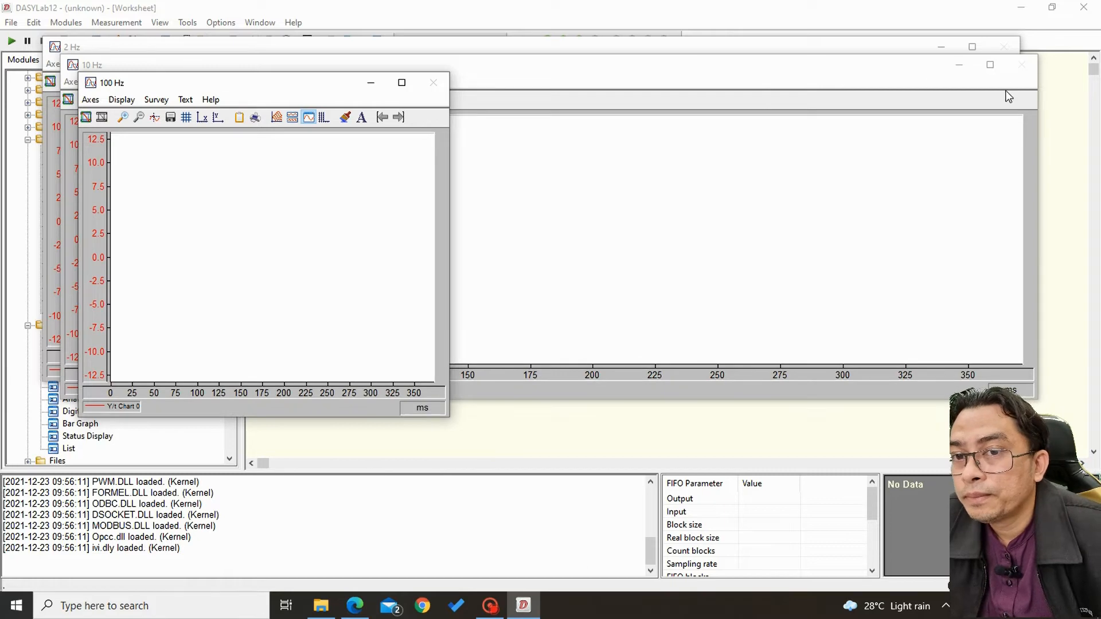
pyautogui.moveTo(1041, 134); pyautogui.dragTo(474, 179)
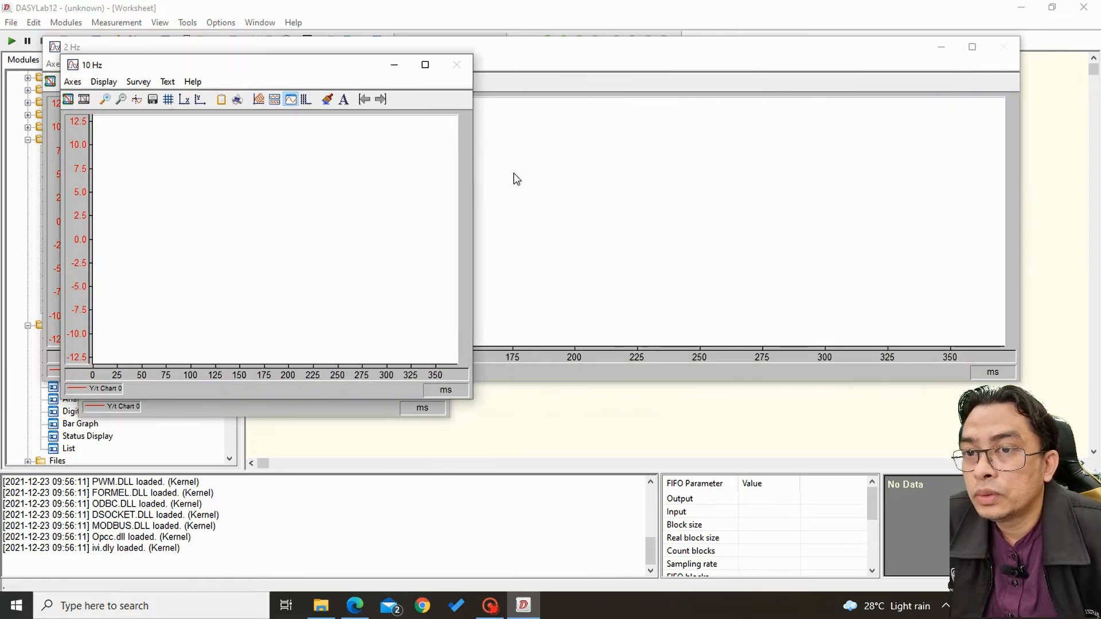
pyautogui.moveTo(1025, 150); pyautogui.dragTo(488, 214)
# Spread the chart windows apart, with 2 Hz at the upper right, 100 Hz at the upper left and 10 Hz lower in between.
pyautogui.moveTo(298, 47); pyautogui.dragTo(740, 12)
pyautogui.click(273, 85)
pyautogui.moveTo(273, 80); pyautogui.dragTo(410, 241)
pyautogui.moveTo(221, 84); pyautogui.dragTo(149, 66)
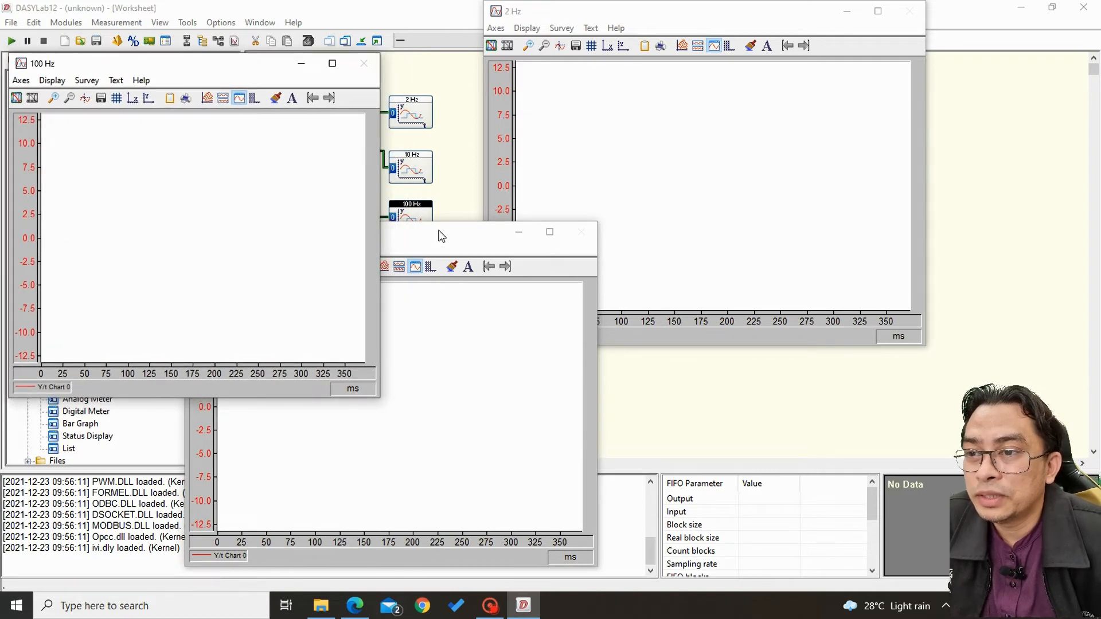
pyautogui.moveTo(443, 236)
pyautogui.mouseDown()
pyautogui.moveTo(467, 278)
pyautogui.moveTo(453, 237)
pyautogui.mouseUp()
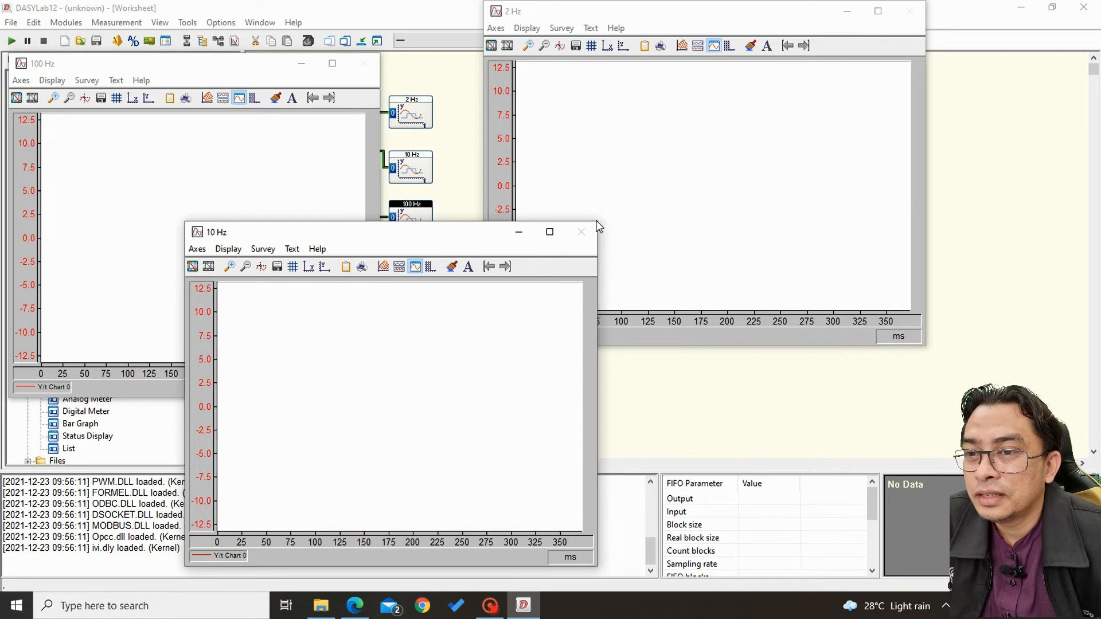
# Shrink the three chart windows and arrange them with 100 Hz above 10 Hz and 2 Hz beside 10 Hz, leaving the worksheet modules visible.
pyautogui.moveTo(596, 220); pyautogui.dragTo(448, 329)
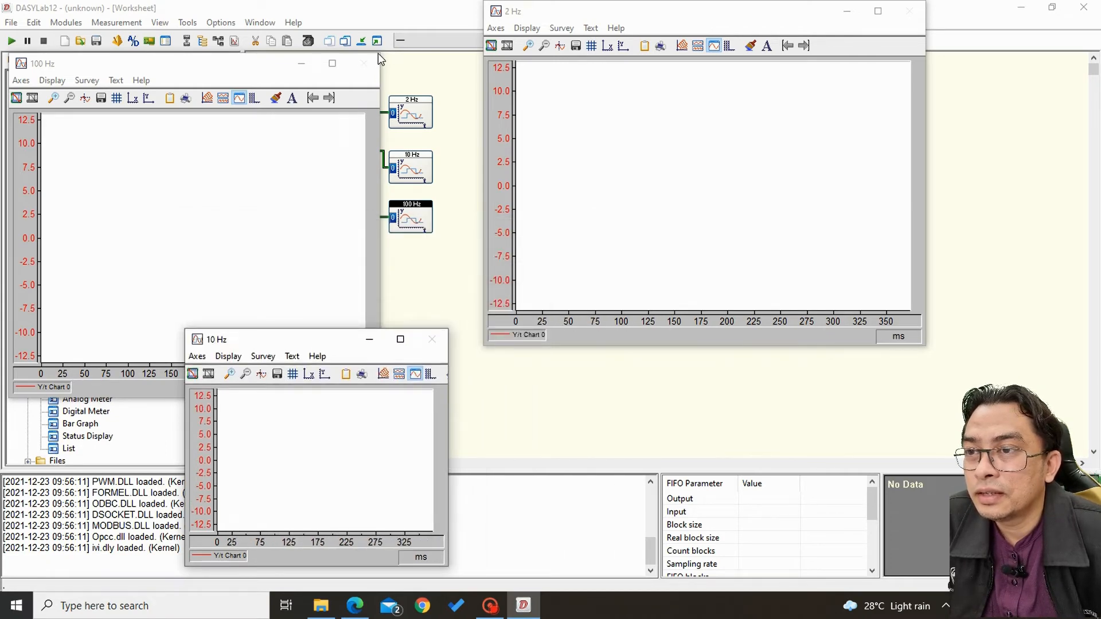
pyautogui.moveTo(377, 53); pyautogui.dragTo(268, 170)
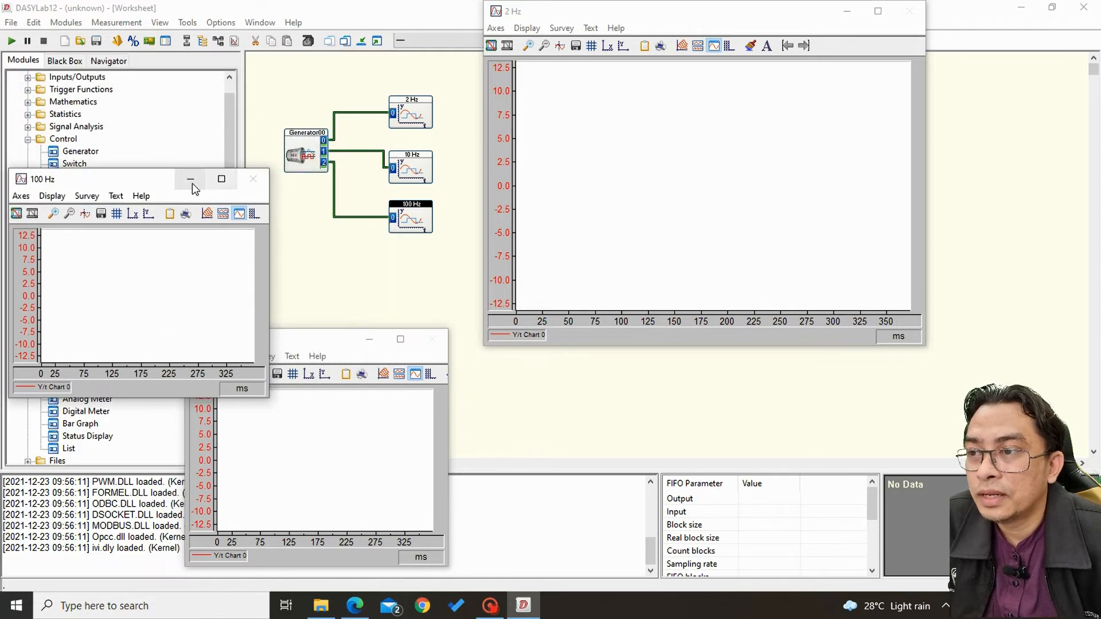
pyautogui.moveTo(143, 179); pyautogui.dragTo(174, 83)
pyautogui.click(292, 339)
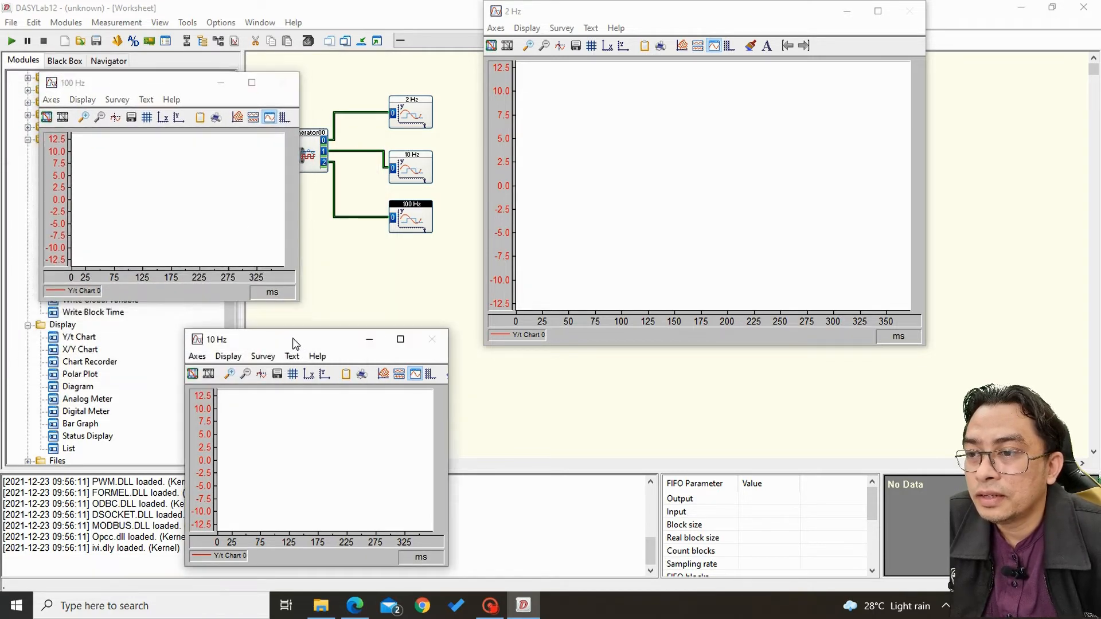
pyautogui.moveTo(293, 339); pyautogui.dragTo(157, 320)
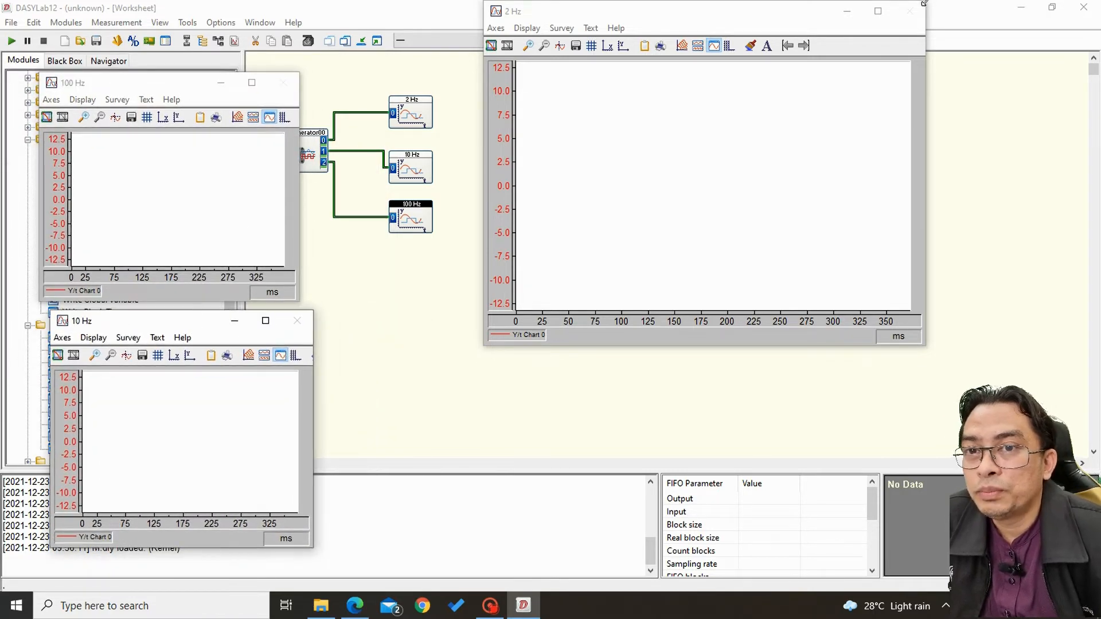
pyautogui.moveTo(924, 1); pyautogui.dragTo(752, 133)
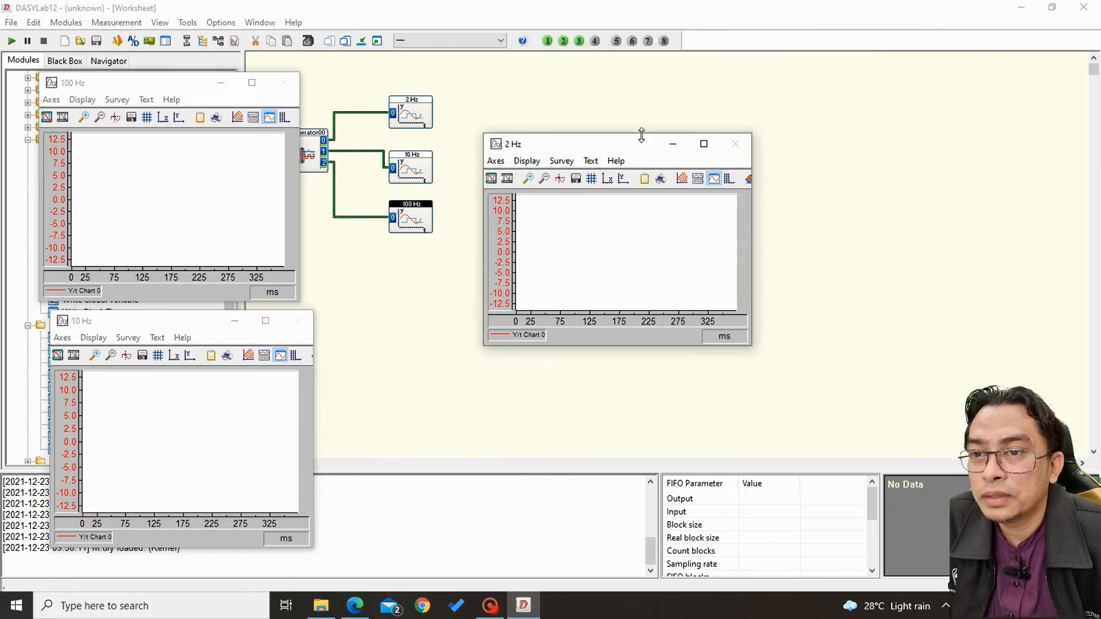
pyautogui.moveTo(642, 133); pyautogui.dragTo(499, 320)
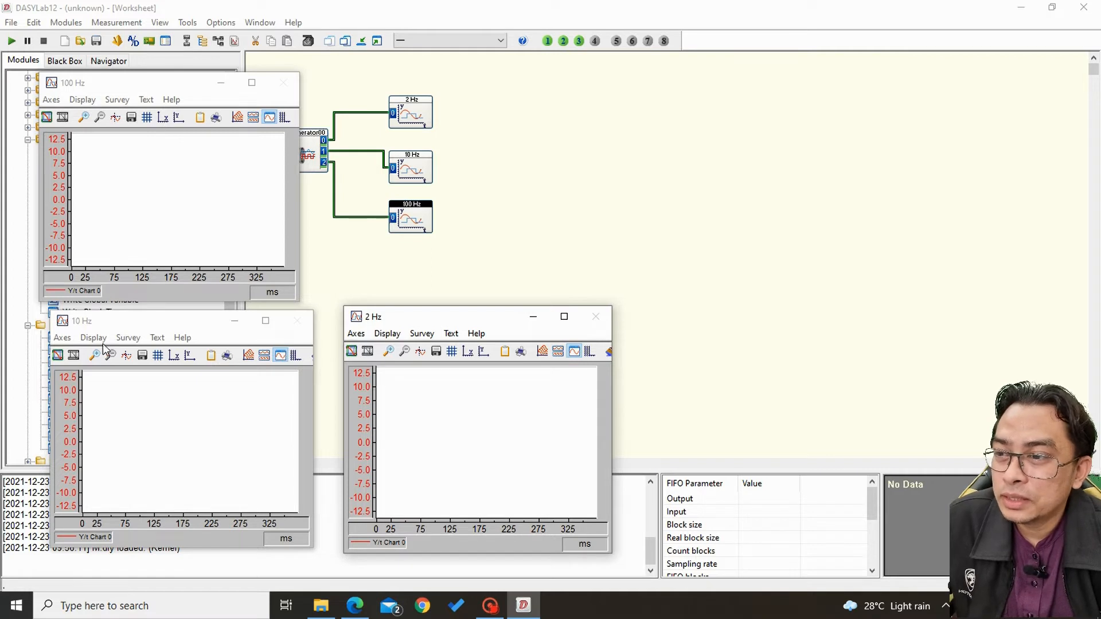
# Run the measurement to plot the three sine signals, stop it, and minimize all chart windows.
pyautogui.click(12, 40)
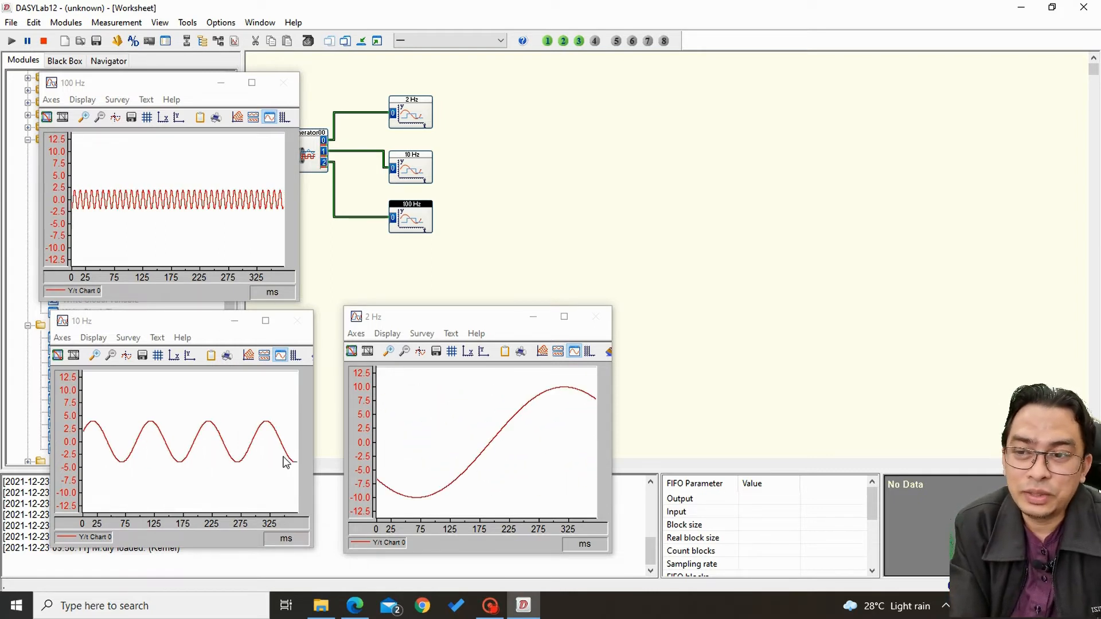
pyautogui.click(45, 38)
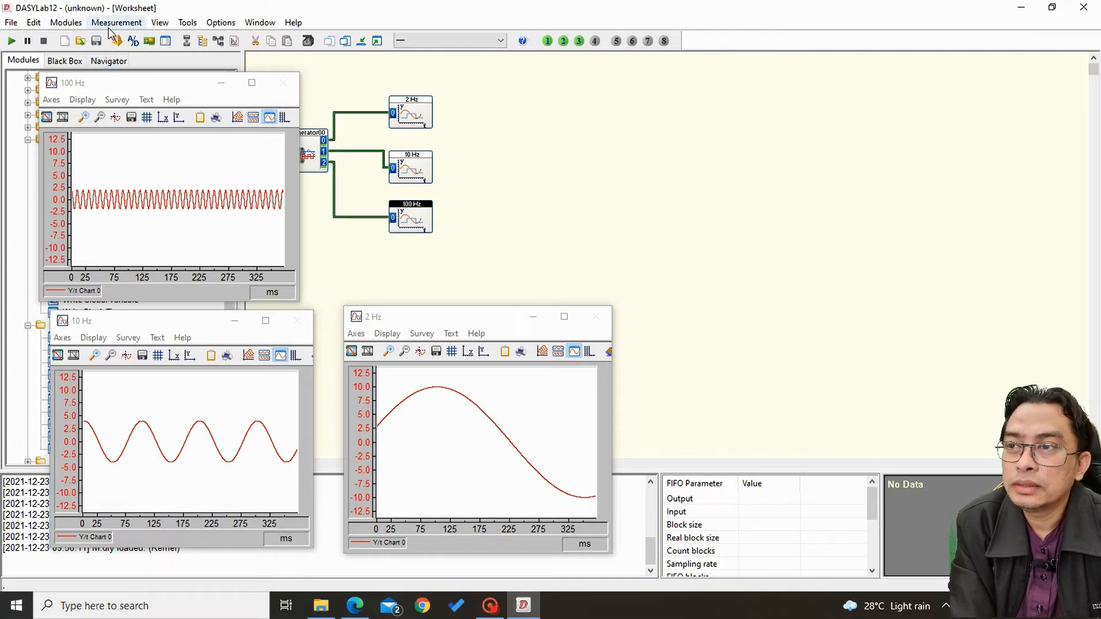
pyautogui.click(363, 43)
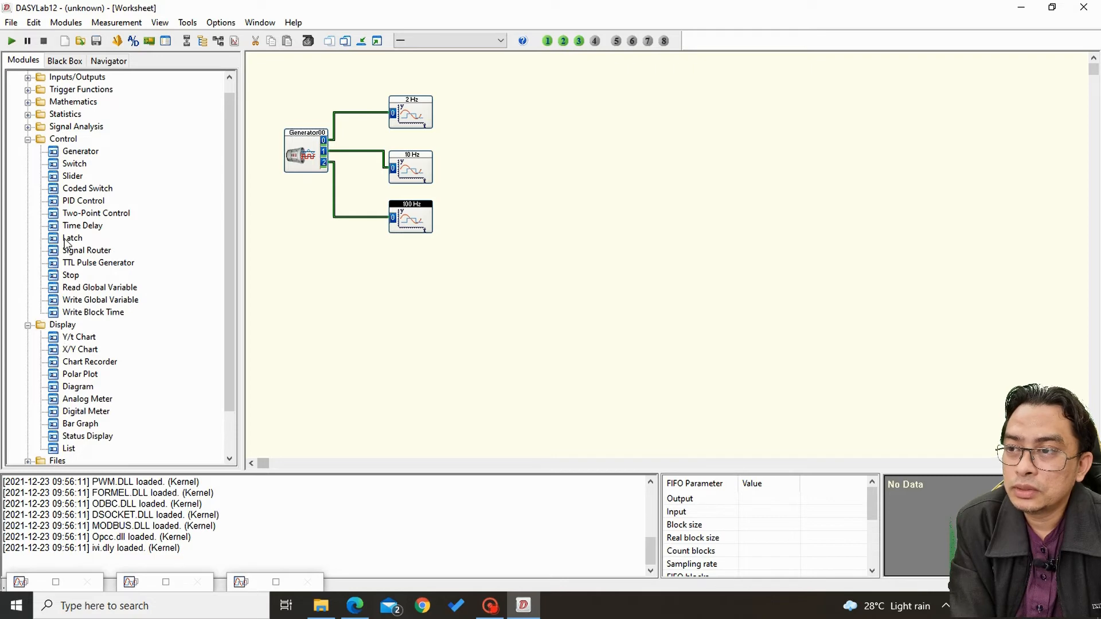
# Collapse the Control and Display module groups and add an FFT module of type Real FFT of a real signal beside the charts.
pyautogui.click(27, 140)
pyautogui.click(28, 164)
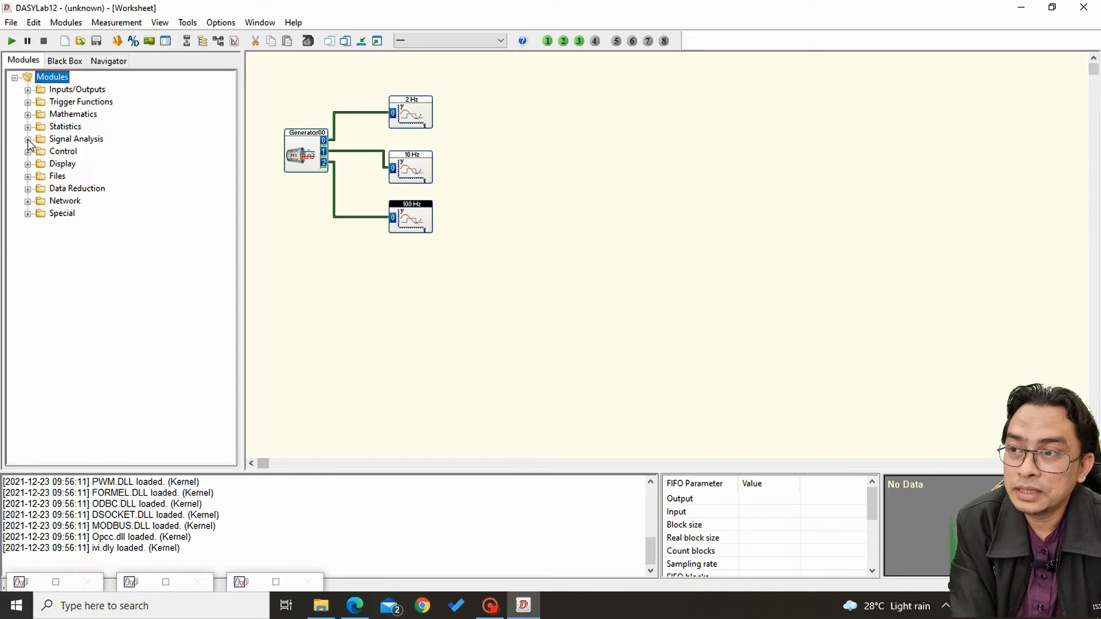
pyautogui.click(27, 140)
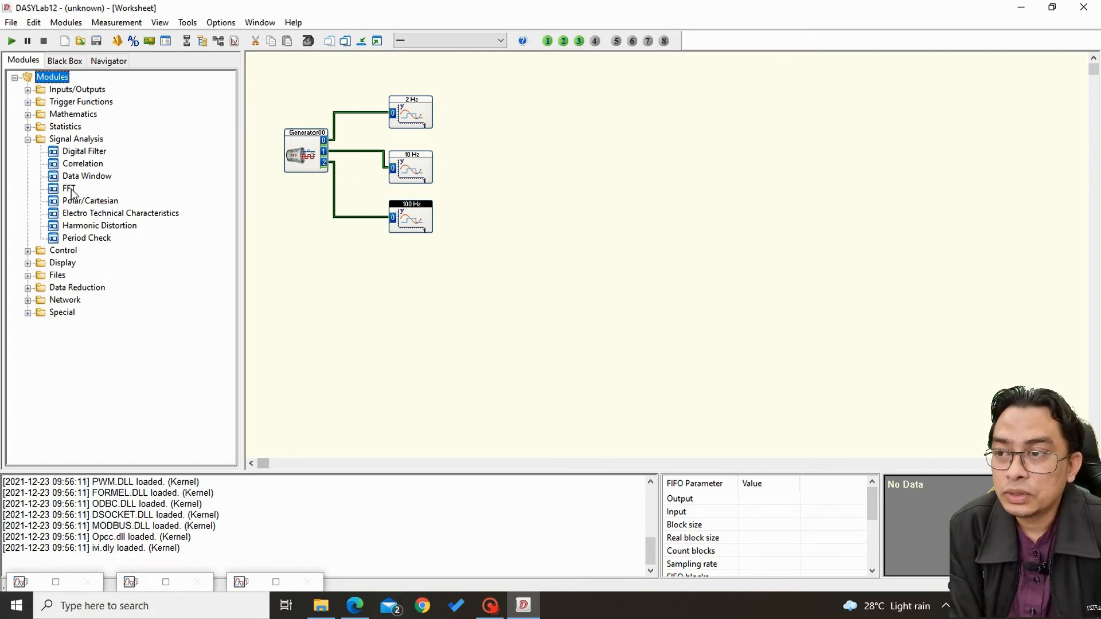
pyautogui.moveTo(71, 192); pyautogui.dragTo(531, 124)
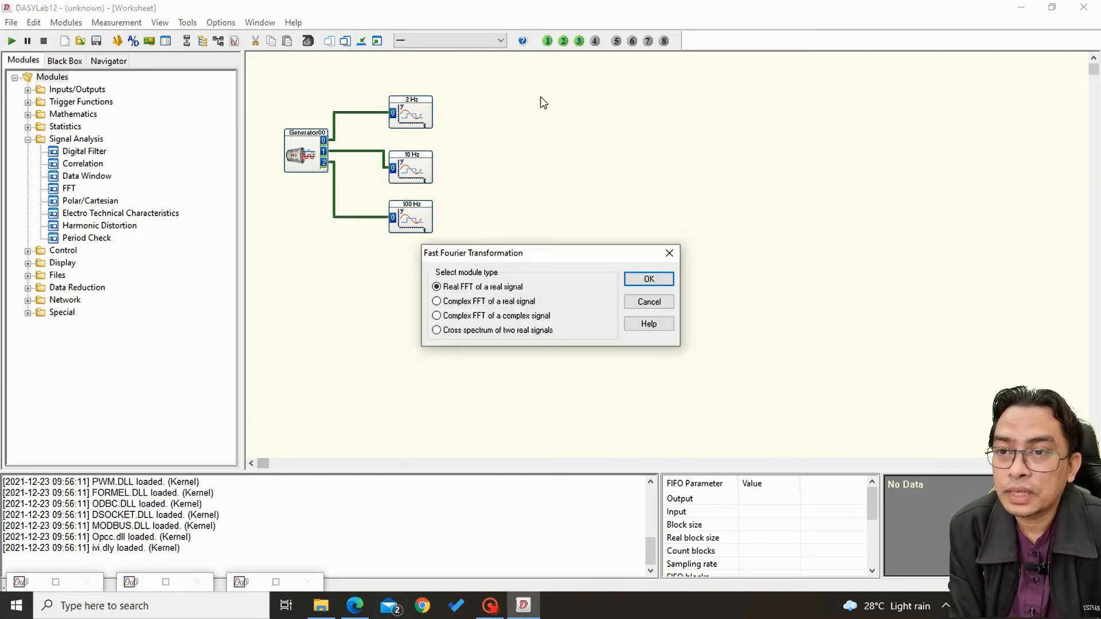
pyautogui.click(647, 281)
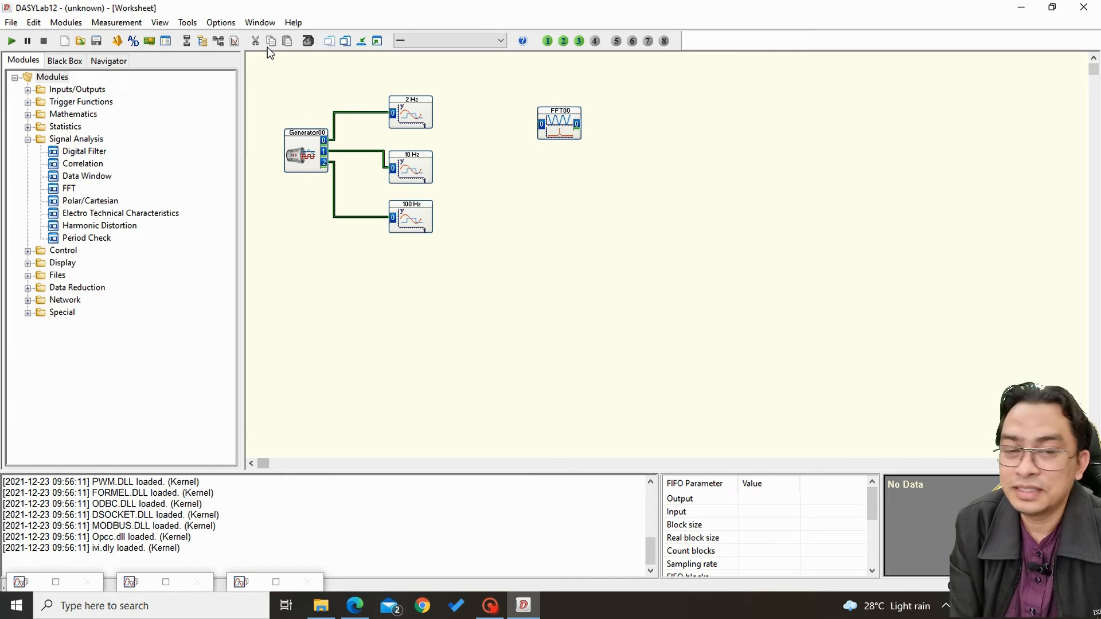
# Examine the sampling rate and block size in the measurement setup, with the dialog moved clear of the FFT module.
pyautogui.click(133, 42)
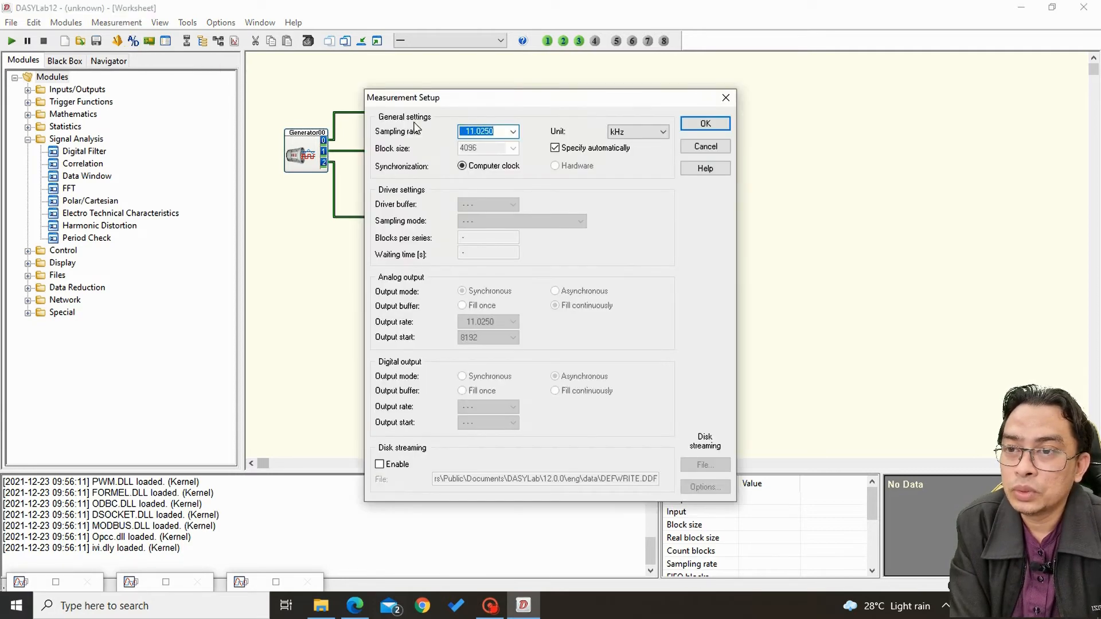
pyautogui.moveTo(466, 98); pyautogui.dragTo(161, 235)
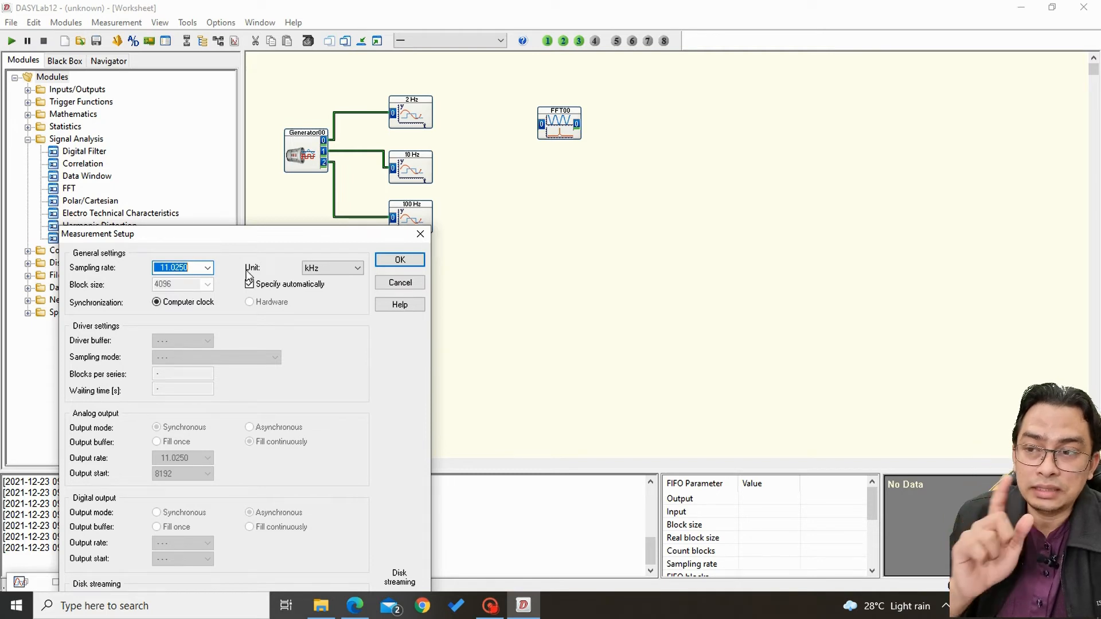
pyautogui.click(405, 262)
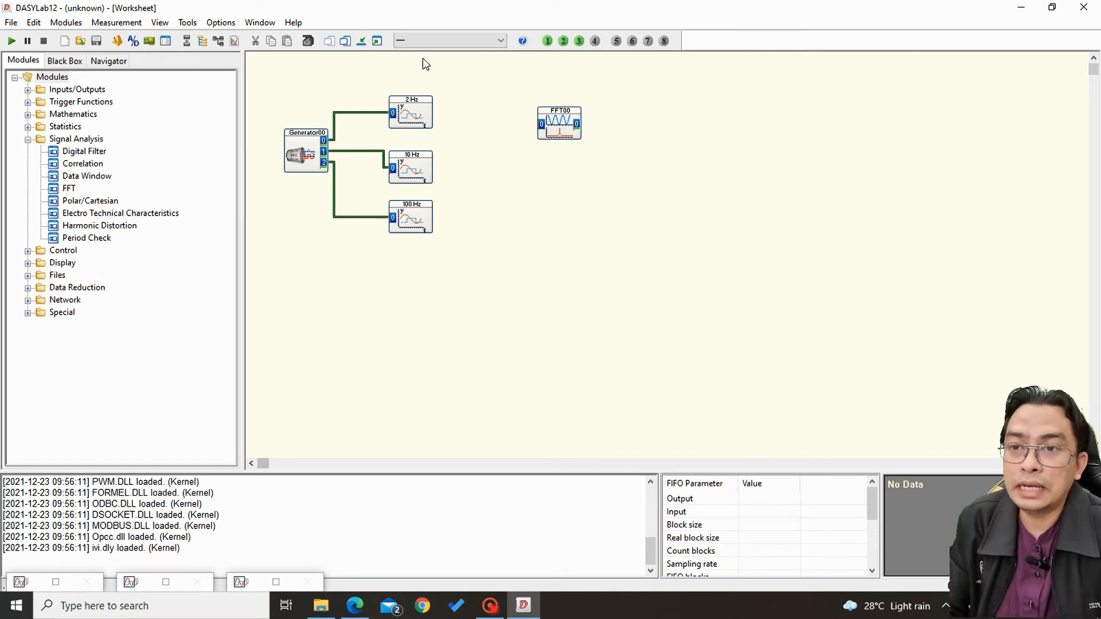
# Add a Data Window module in front of the FFT module and place the pair side by side next to the 2 Hz chart.
pyautogui.moveTo(557, 123); pyautogui.dragTo(508, 111)
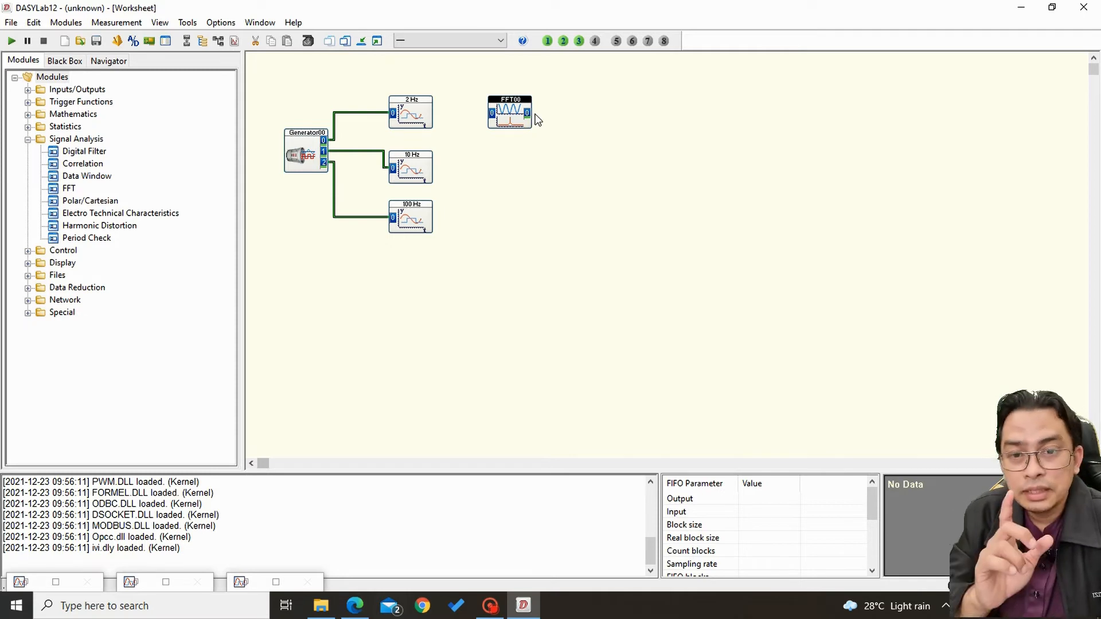
pyautogui.moveTo(526, 112); pyautogui.dragTo(593, 129)
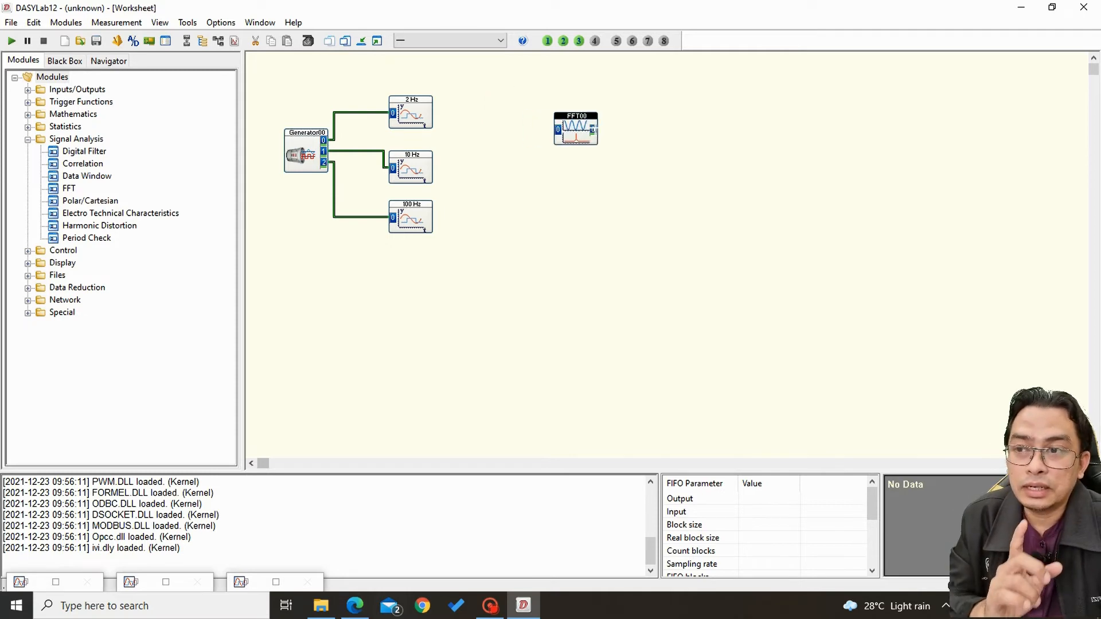
pyautogui.moveTo(74, 177); pyautogui.dragTo(506, 158)
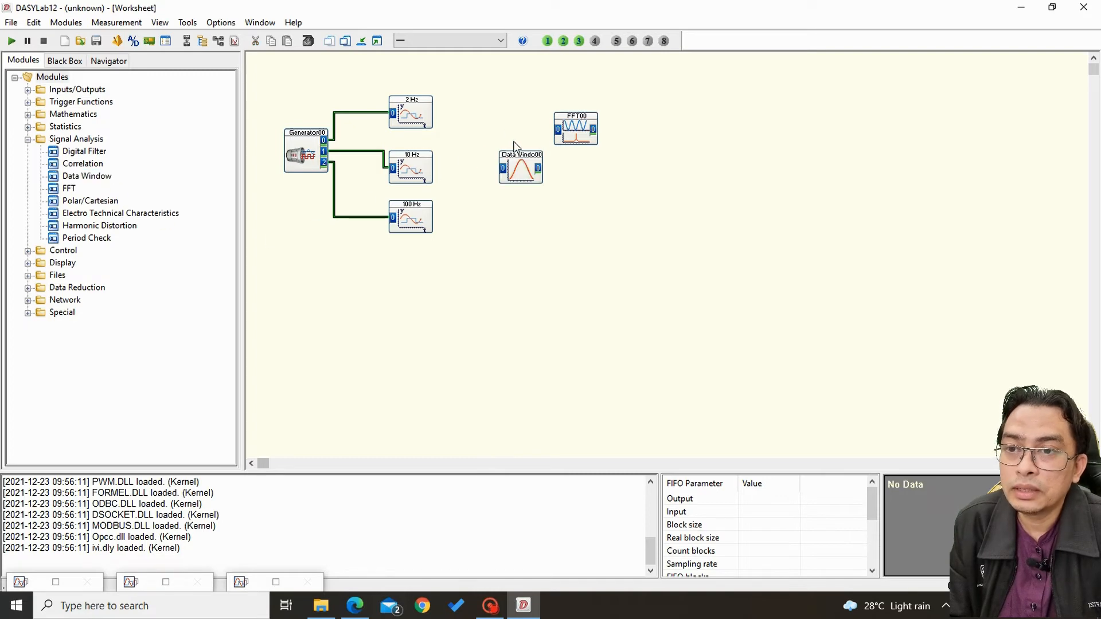
pyautogui.moveTo(580, 131); pyautogui.dragTo(624, 159)
pyautogui.moveTo(520, 174); pyautogui.dragTo(513, 169)
pyautogui.moveTo(617, 149); pyautogui.dragTo(589, 133)
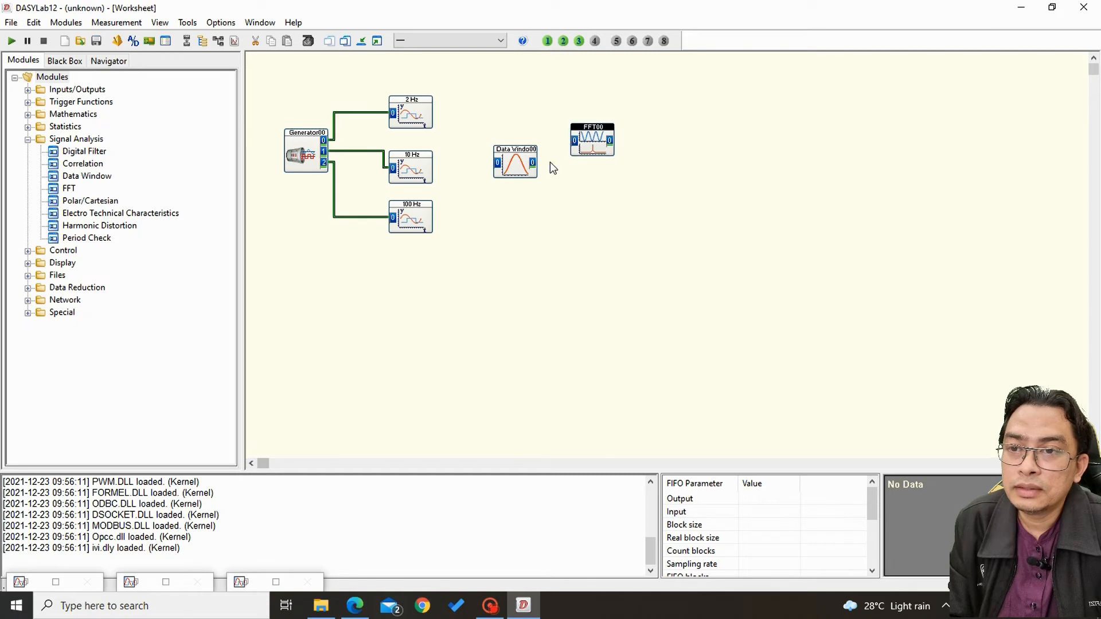
pyautogui.moveTo(528, 165); pyautogui.dragTo(522, 132)
pyautogui.moveTo(591, 137); pyautogui.dragTo(585, 122)
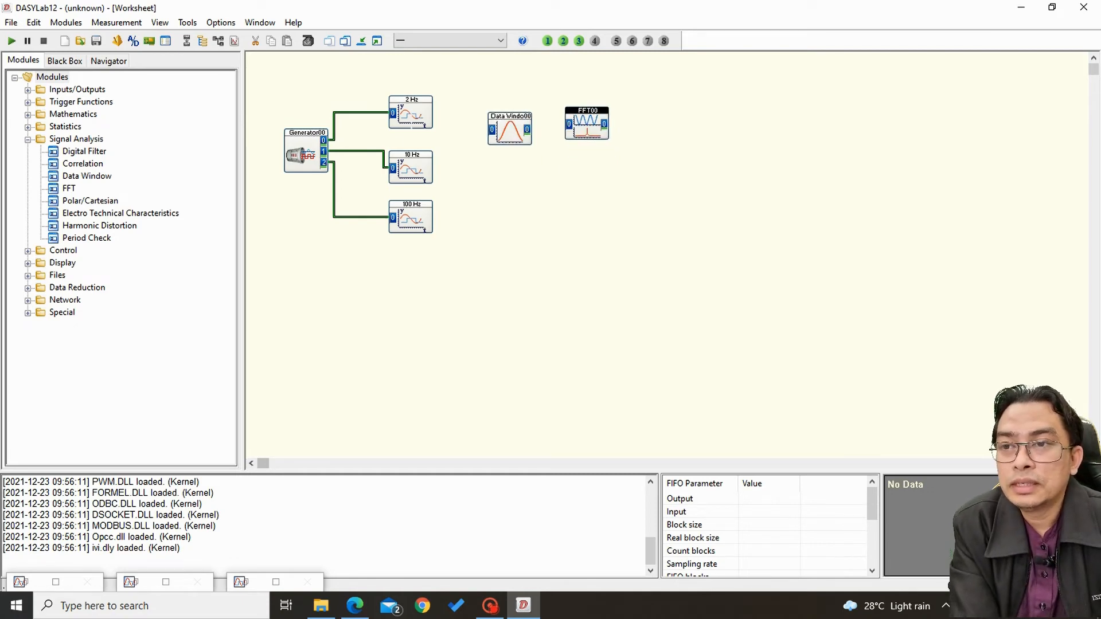
pyautogui.click(422, 108)
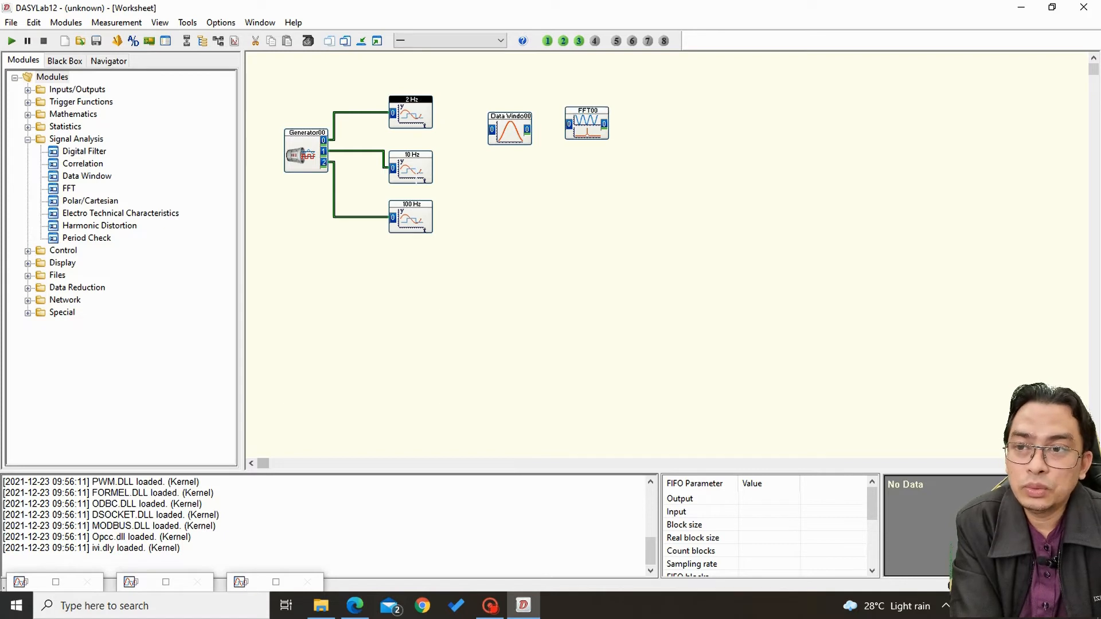
pyautogui.click(417, 166)
pyautogui.click(418, 244)
pyautogui.click(425, 205)
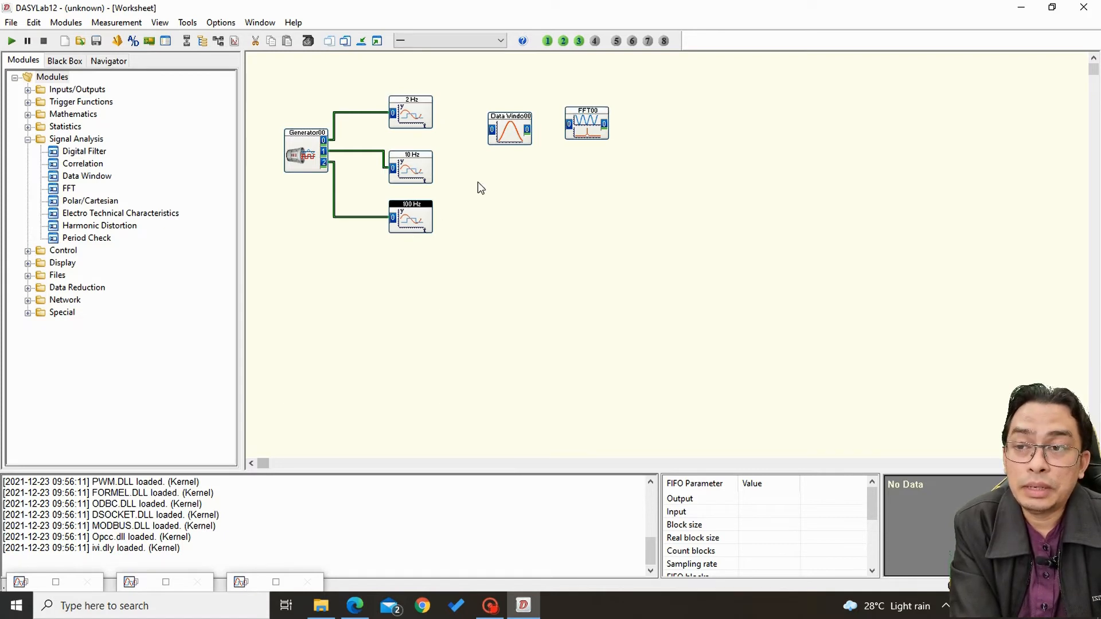
pyautogui.moveTo(481, 91); pyautogui.dragTo(611, 173)
pyautogui.click(519, 152)
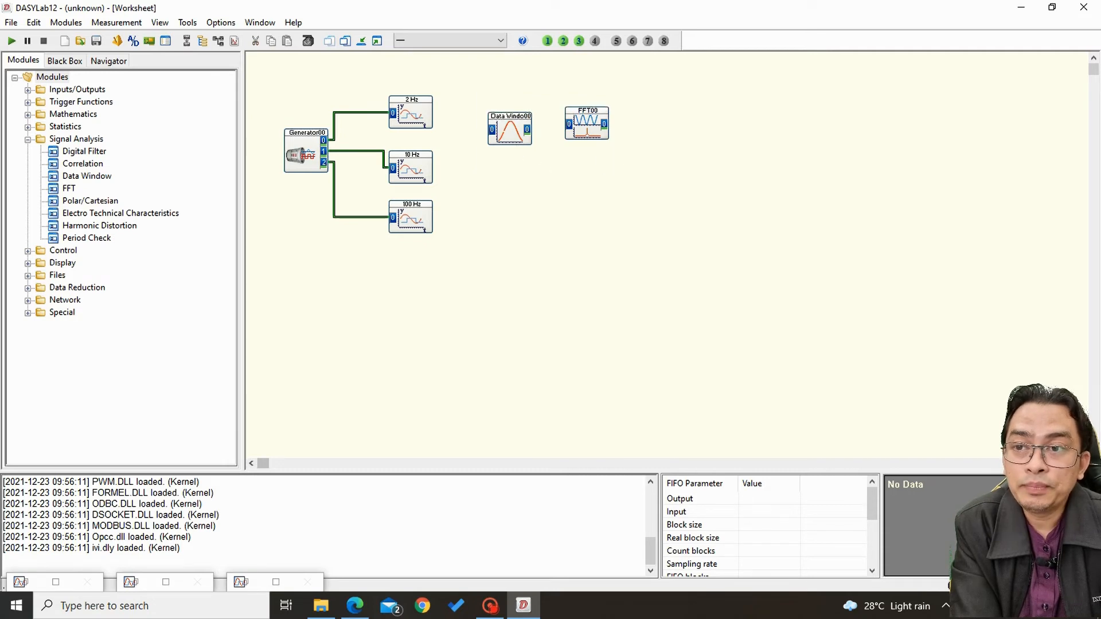
# Review the window type, block size and correction settings of the Data Window module.
pyautogui.doubleClick(511, 133)
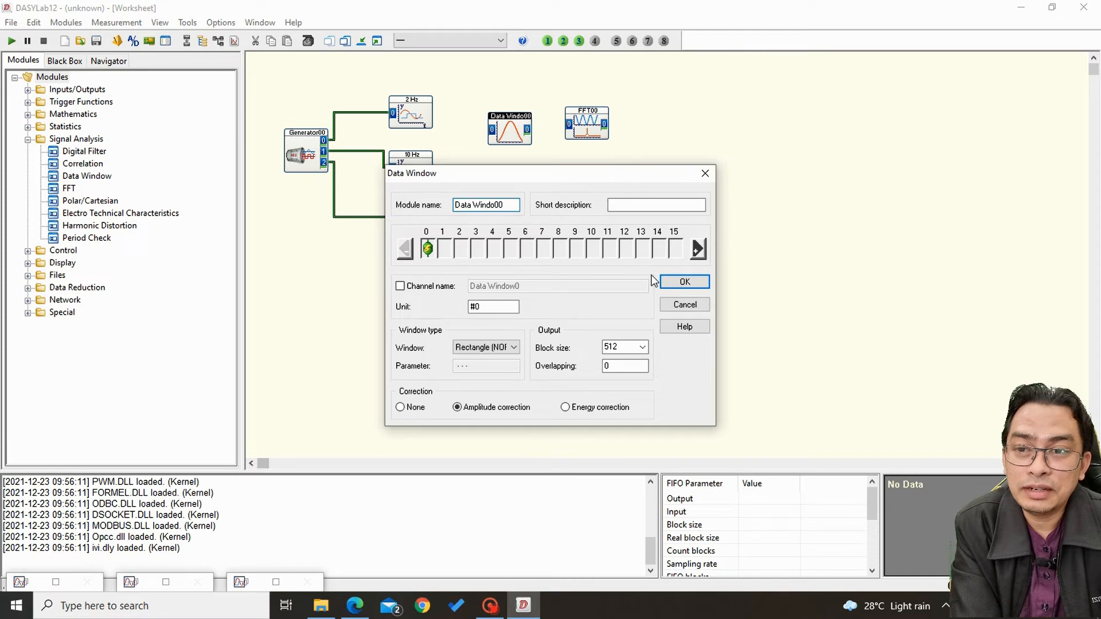
pyautogui.click(694, 285)
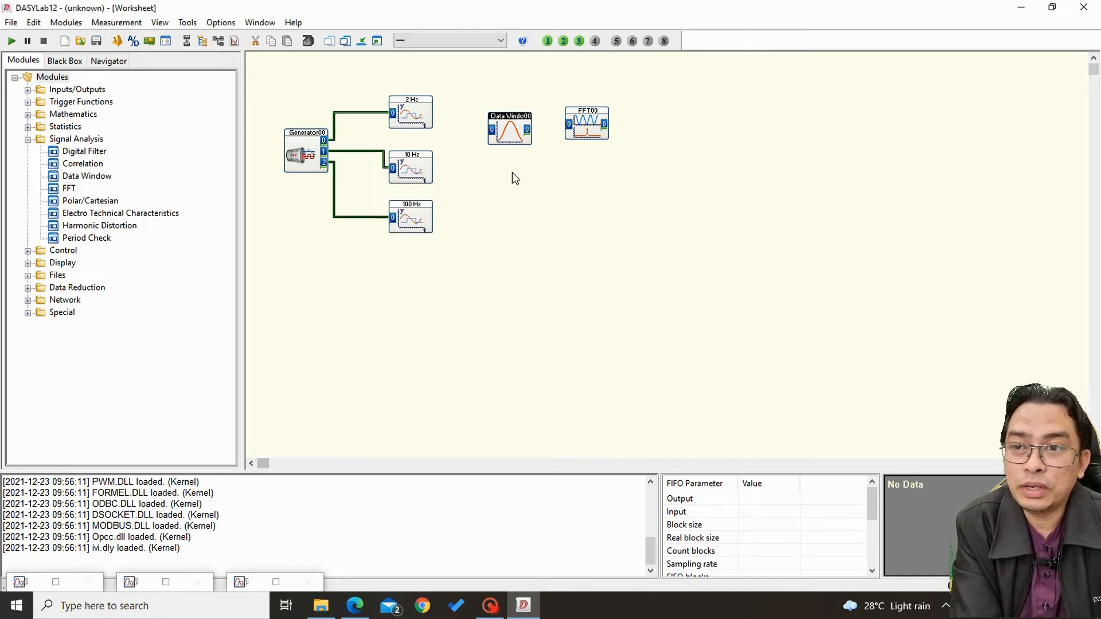
# Add two more Data Window modules and two more Real FFT of a real signal modules beneath the existing pair.
pyautogui.moveTo(74, 176); pyautogui.dragTo(496, 179)
pyautogui.moveTo(77, 178); pyautogui.dragTo(507, 261)
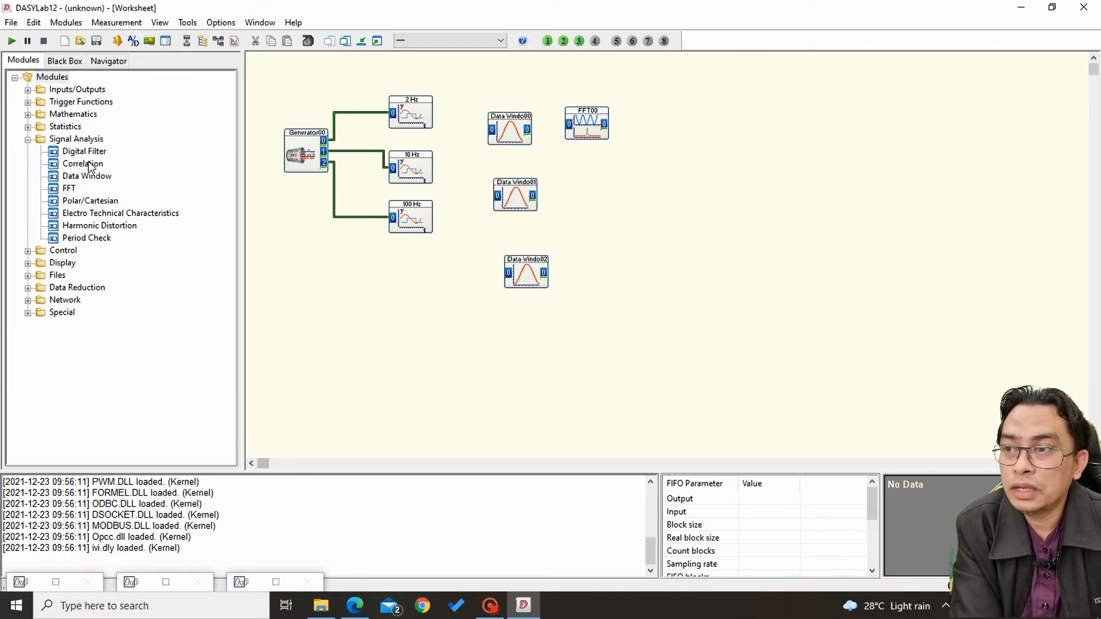
pyautogui.moveTo(69, 189); pyautogui.dragTo(592, 191)
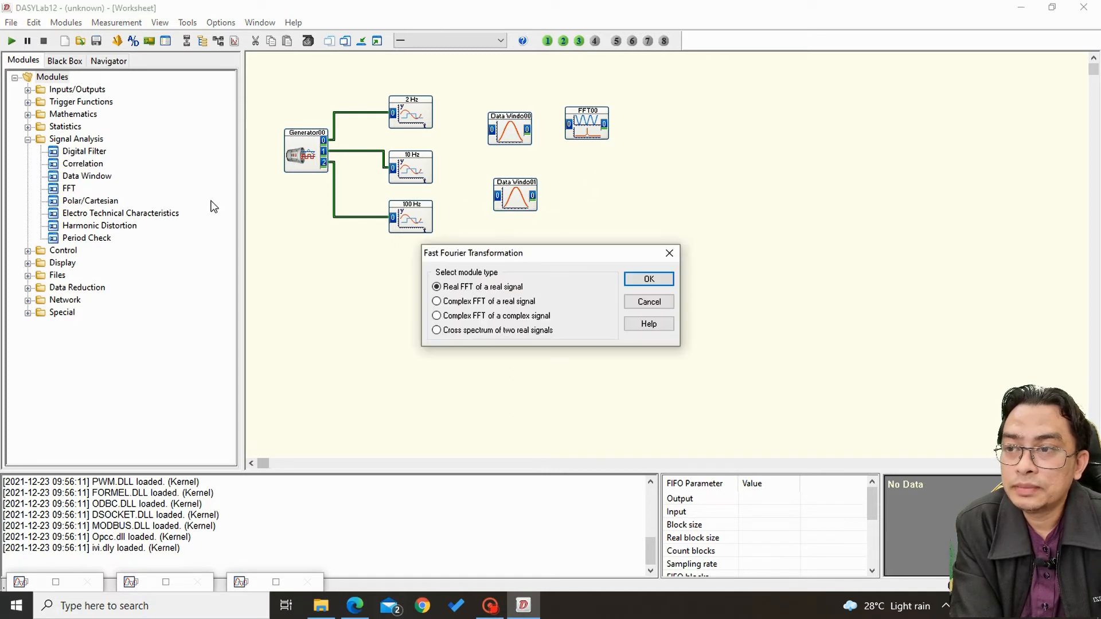
pyautogui.click(652, 284)
pyautogui.moveTo(81, 178); pyautogui.dragTo(565, 266)
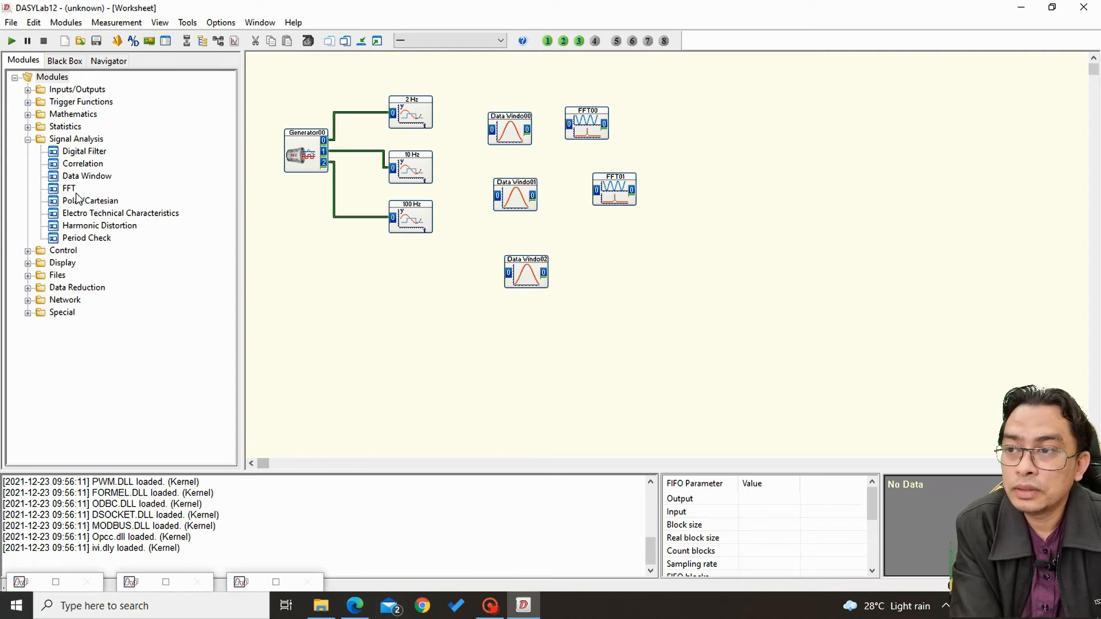
pyautogui.moveTo(69, 188); pyautogui.dragTo(500, 260)
pyautogui.click(649, 279)
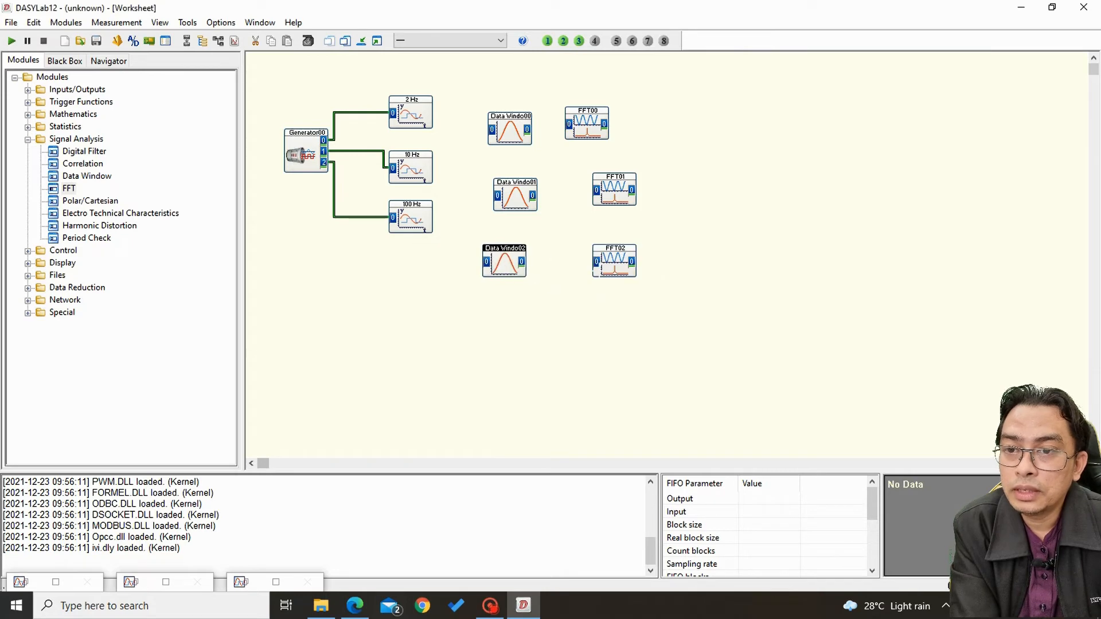
# Align the Data Window and FFT modules in two vertical columns, forming three rows of pairs.
pyautogui.moveTo(614, 264); pyautogui.dragTo(582, 264)
pyautogui.moveTo(515, 197); pyautogui.dragTo(504, 198)
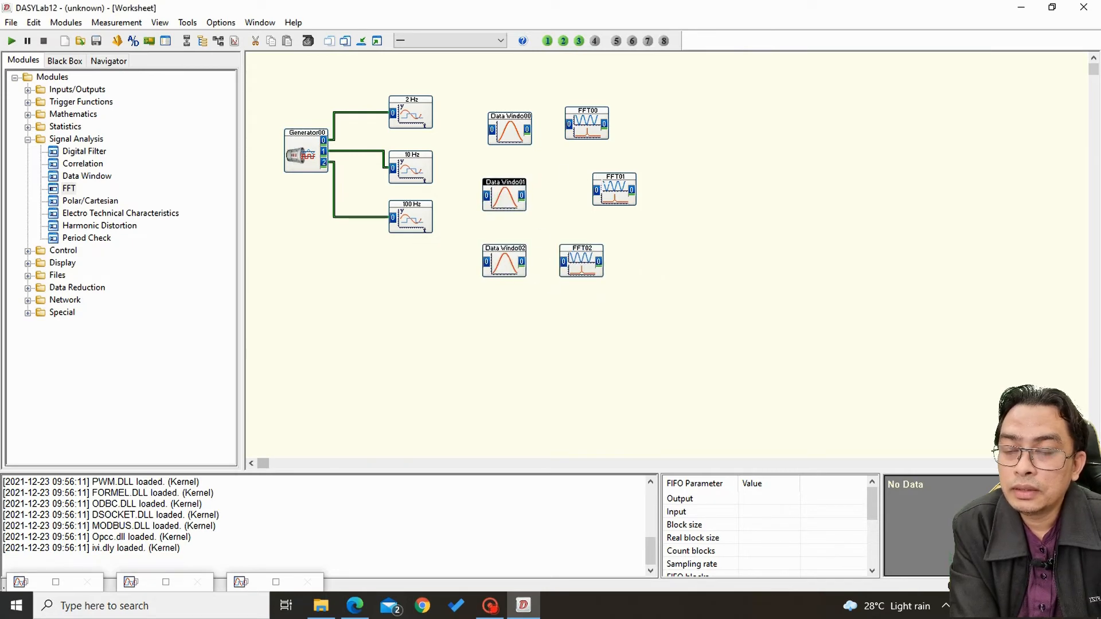
pyautogui.moveTo(614, 192); pyautogui.dragTo(581, 197)
pyautogui.moveTo(510, 131); pyautogui.dragTo(506, 138)
pyautogui.moveTo(592, 124); pyautogui.dragTo(587, 135)
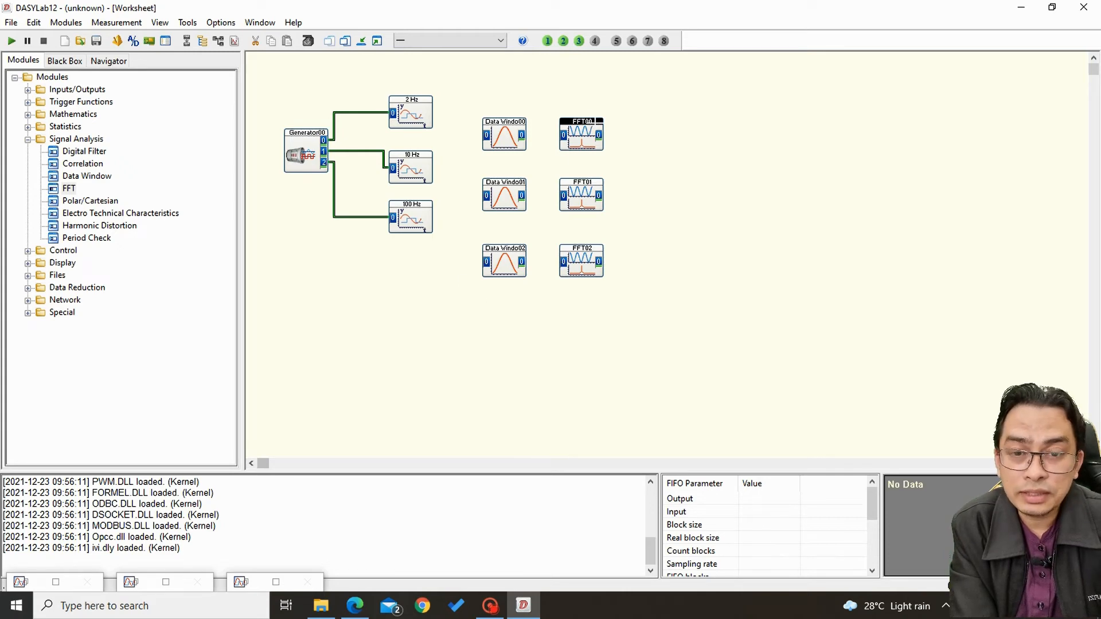
# Add three Y/t Chart modules, one beside each of the three FFT modules.
pyautogui.click(28, 263)
pyautogui.moveTo(80, 275); pyautogui.dragTo(648, 101)
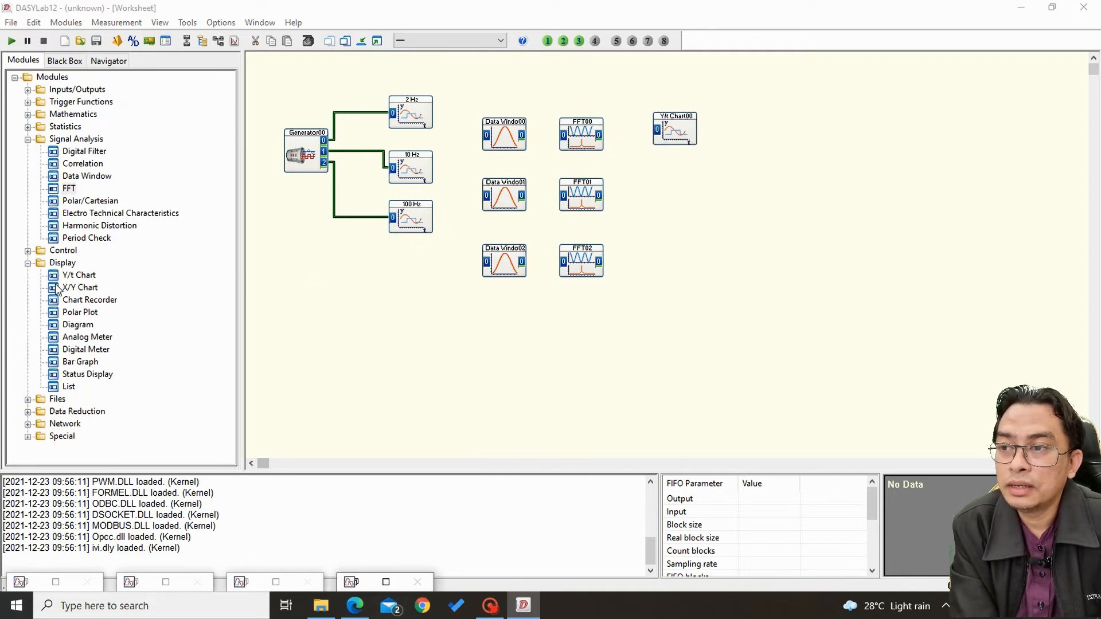
pyautogui.moveTo(78, 276); pyautogui.dragTo(660, 184)
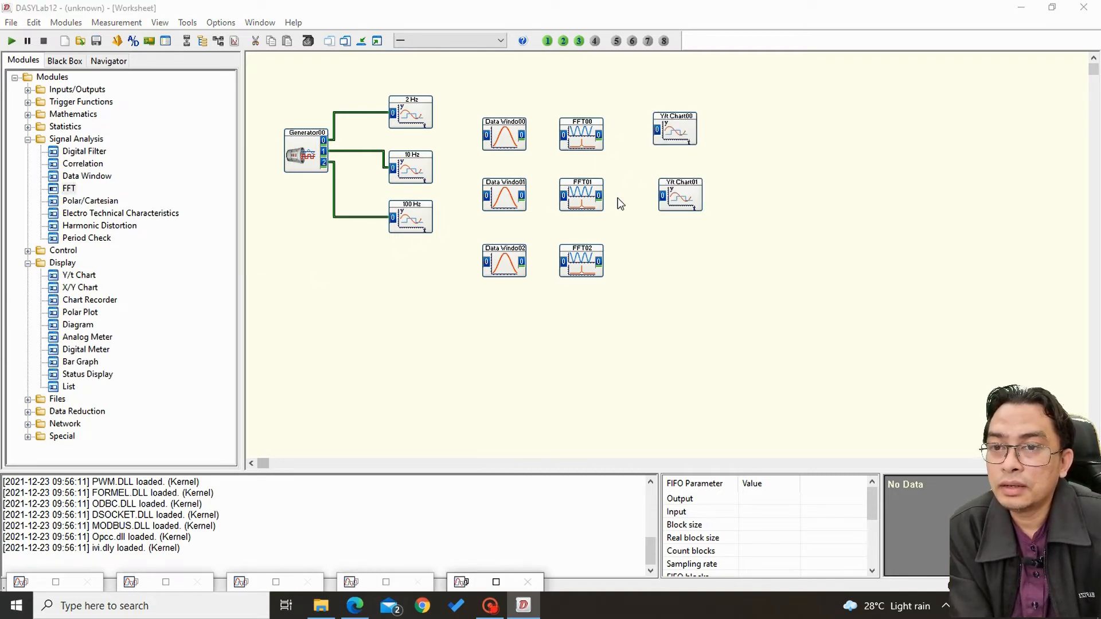
pyautogui.moveTo(66, 280); pyautogui.dragTo(653, 255)
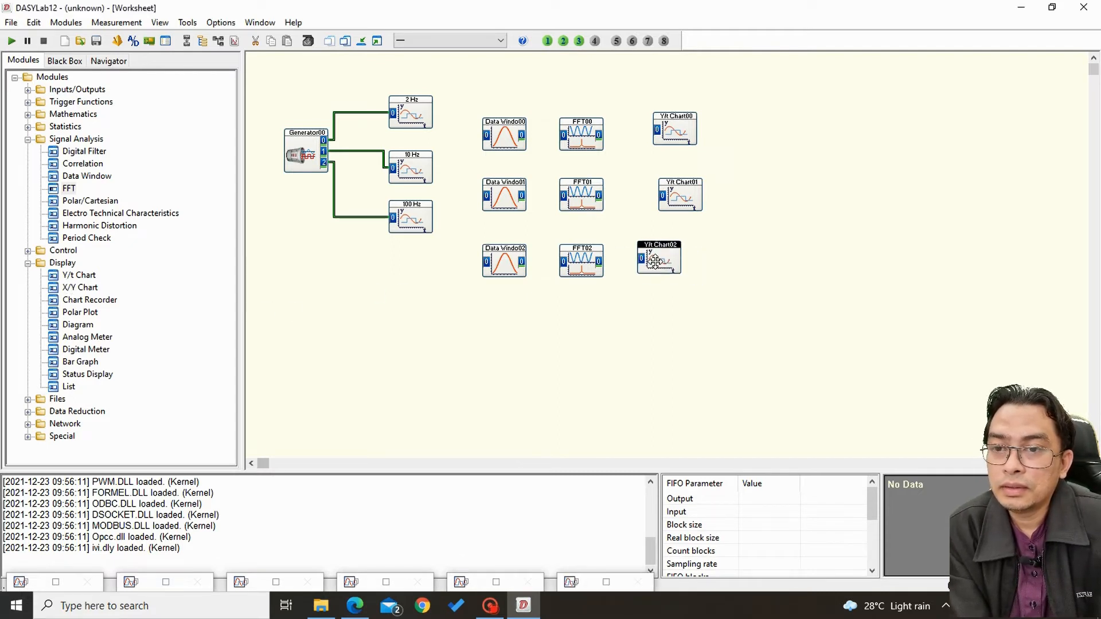
# Align the three new Y/t Chart modules in a column beside the FFT modules and rename the first-row chart f 2Hz.
pyautogui.moveTo(681, 196); pyautogui.dragTo(659, 197)
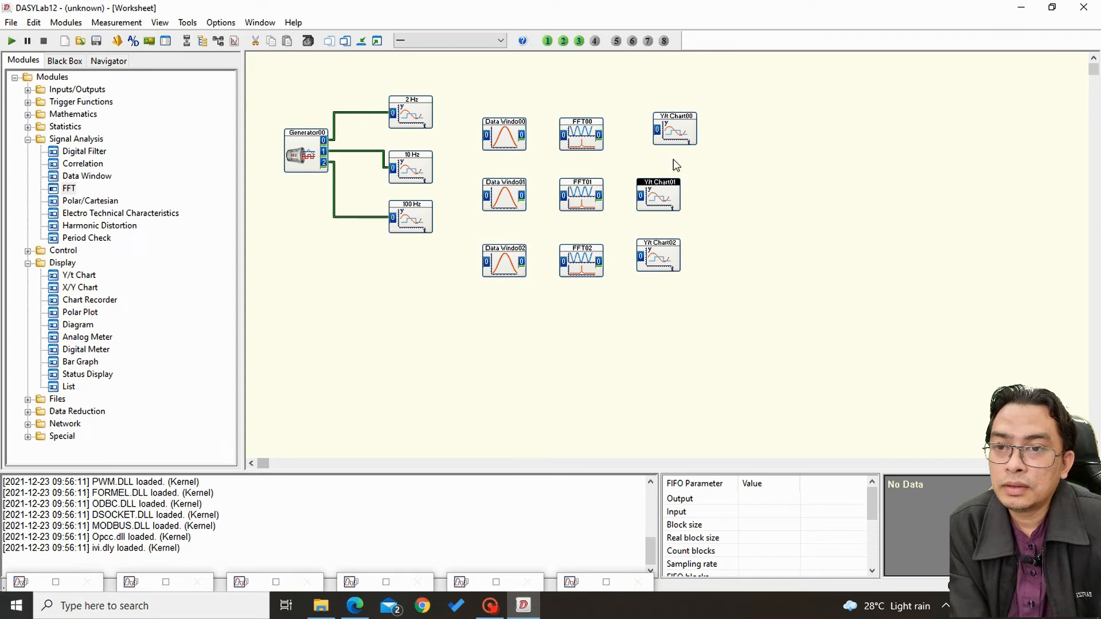
pyautogui.moveTo(677, 138); pyautogui.dragTo(655, 143)
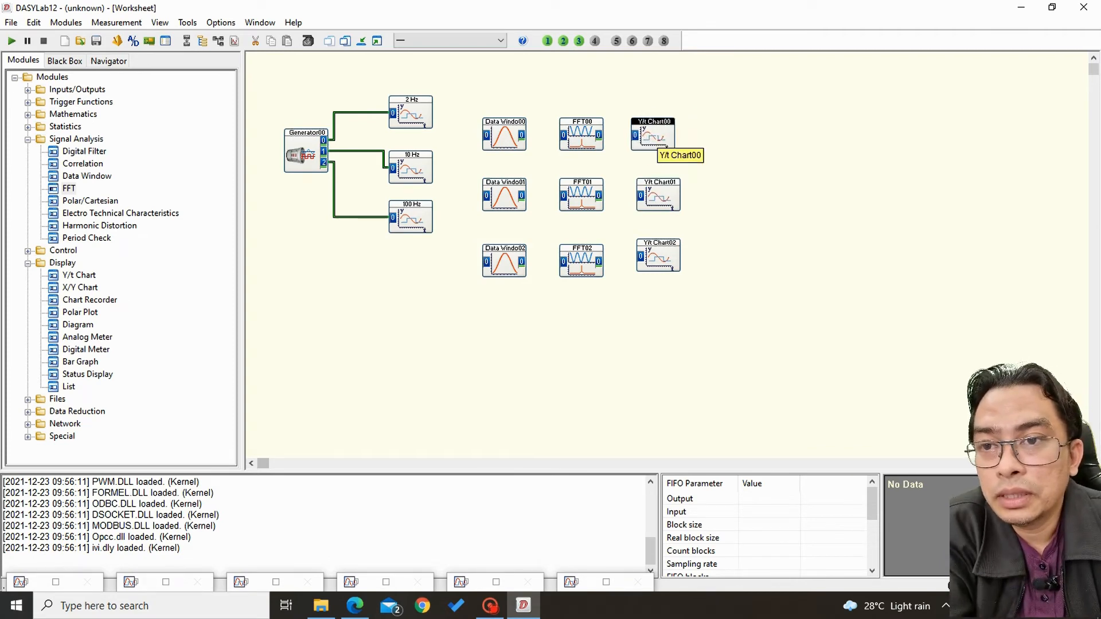
pyautogui.doubleClick(655, 141)
pyautogui.moveTo(519, 178); pyautogui.dragTo(416, 193)
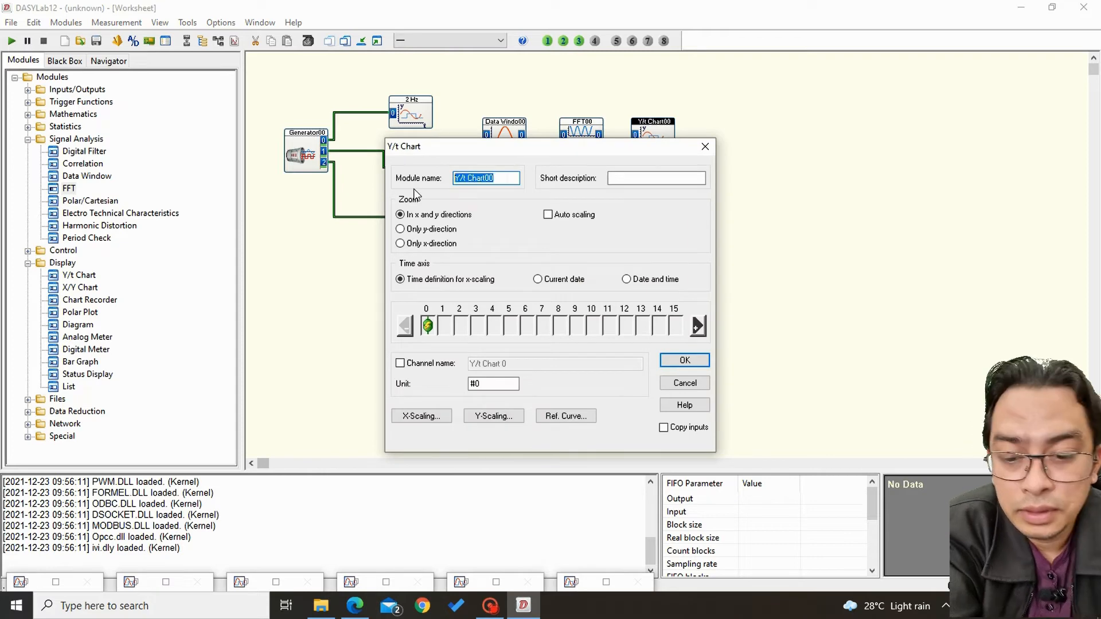
pyautogui.write('f 2Hz')
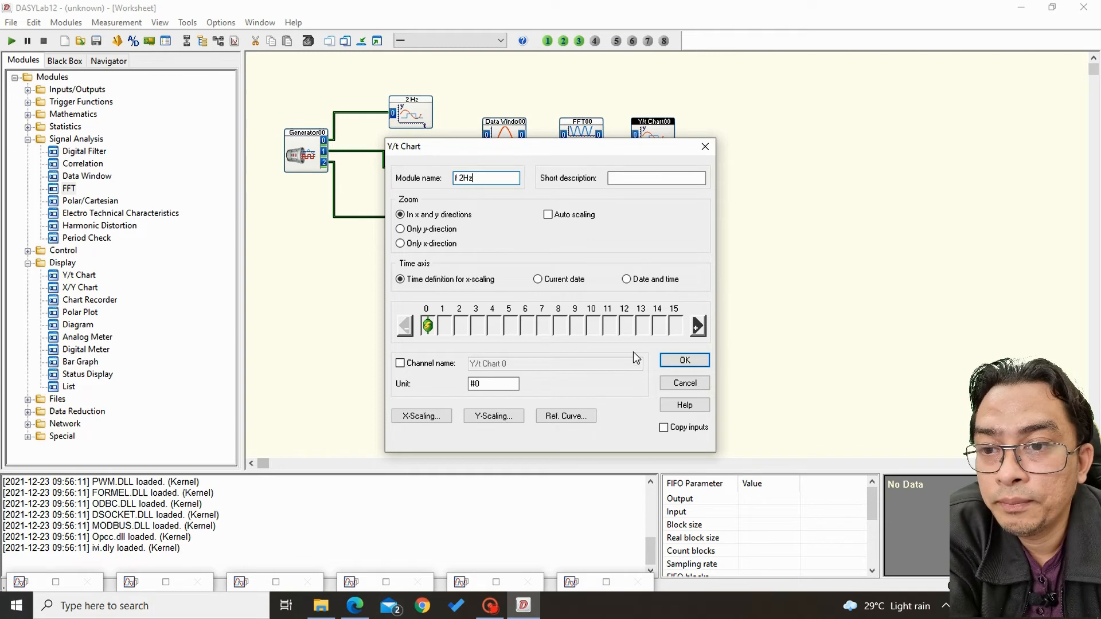
pyautogui.click(667, 367)
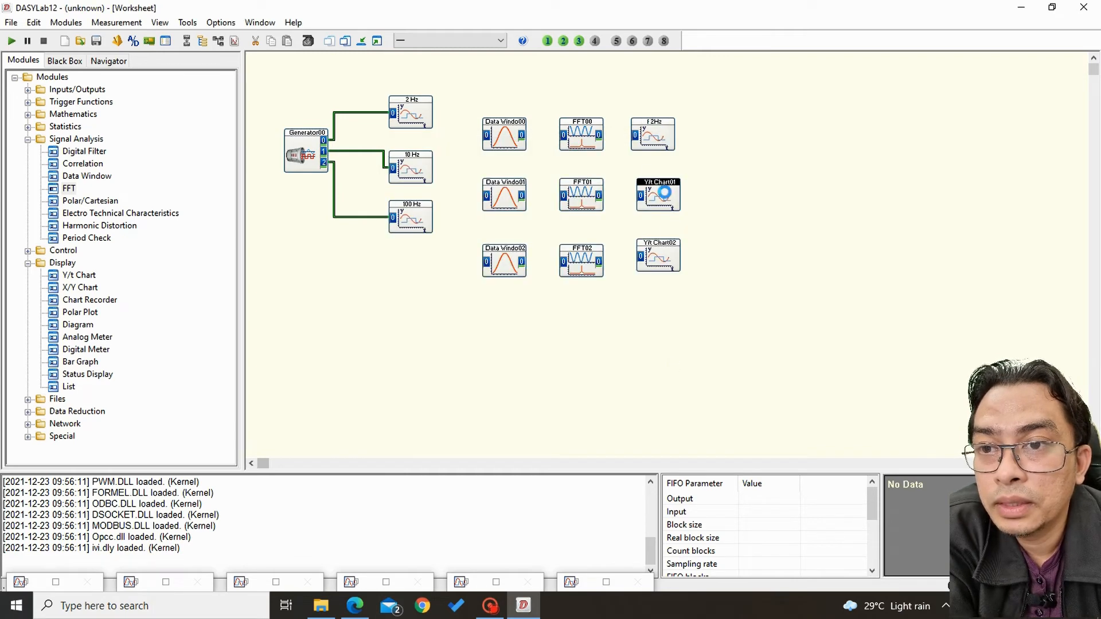
# Rename the Y/t Chart module in the second row as f 10Hz.
pyautogui.doubleClick(659, 192)
pyautogui.press('Delete')
pyautogui.press('Delete')
pyautogui.press('Delete')
pyautogui.press('Delete')
pyautogui.press('Delete')
pyautogui.press('Delete')
pyautogui.press('Delete')
pyautogui.press('Delete')
pyautogui.press('Delete')
pyautogui.press('Delete')
pyautogui.press('Delete')
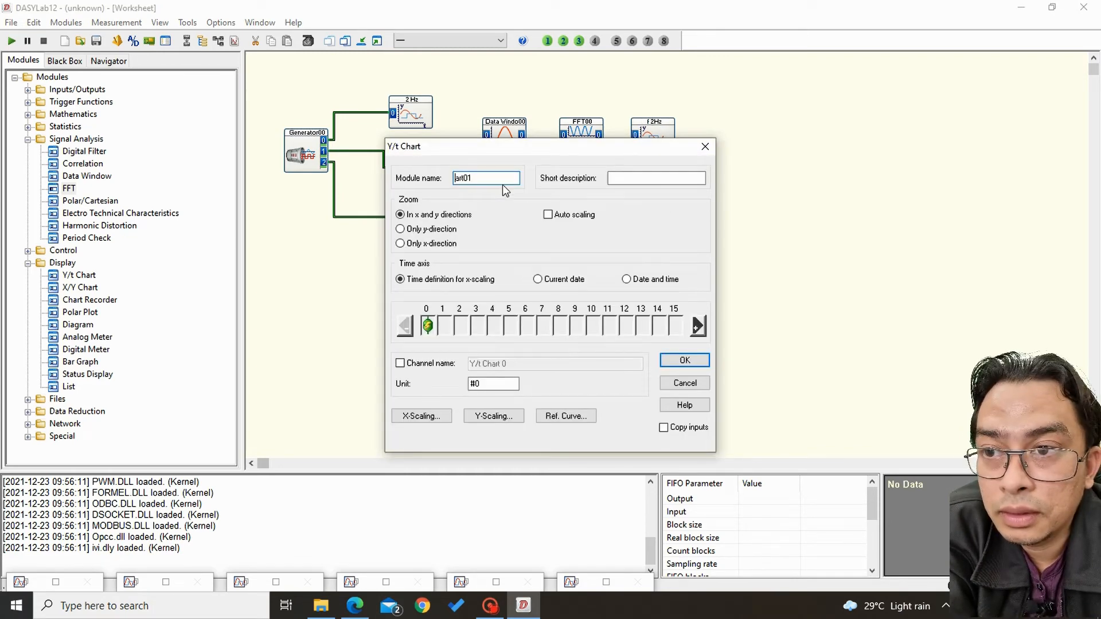
pyautogui.write('f10Hz')
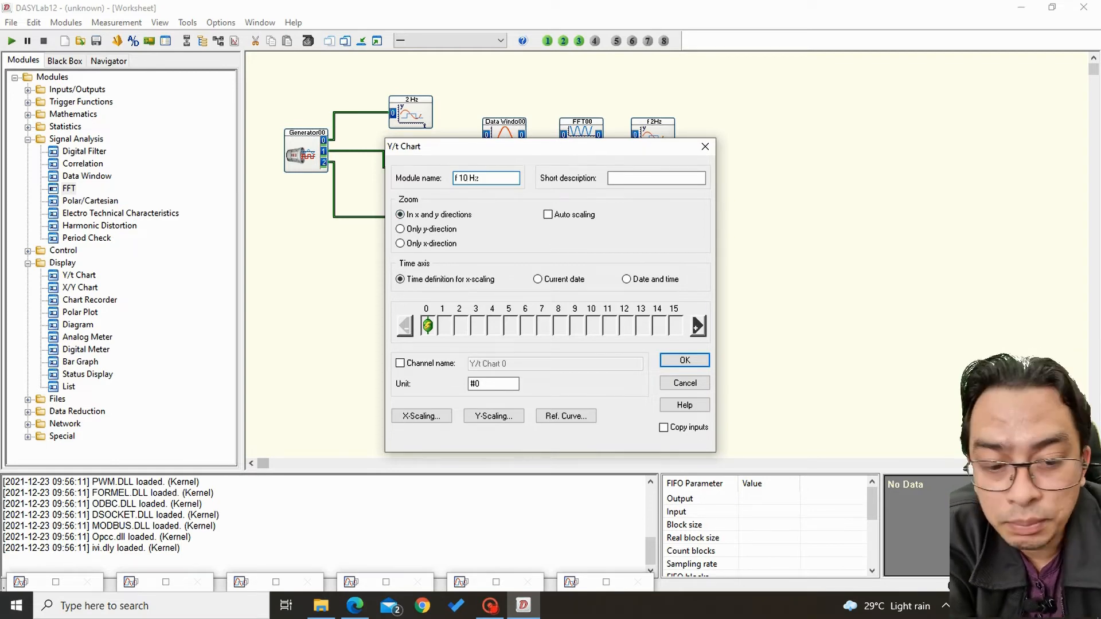
pyautogui.press('BackSpace')
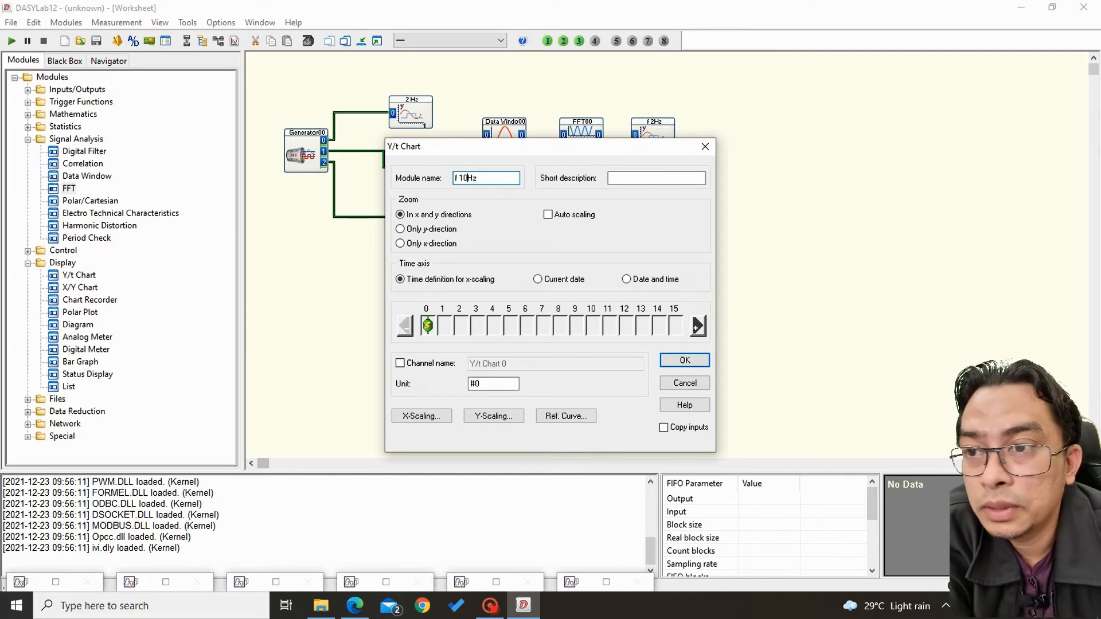
pyautogui.click(685, 360)
# Rename the Y/t Chart module in the third row as f 100Hz.
pyautogui.doubleClick(658, 252)
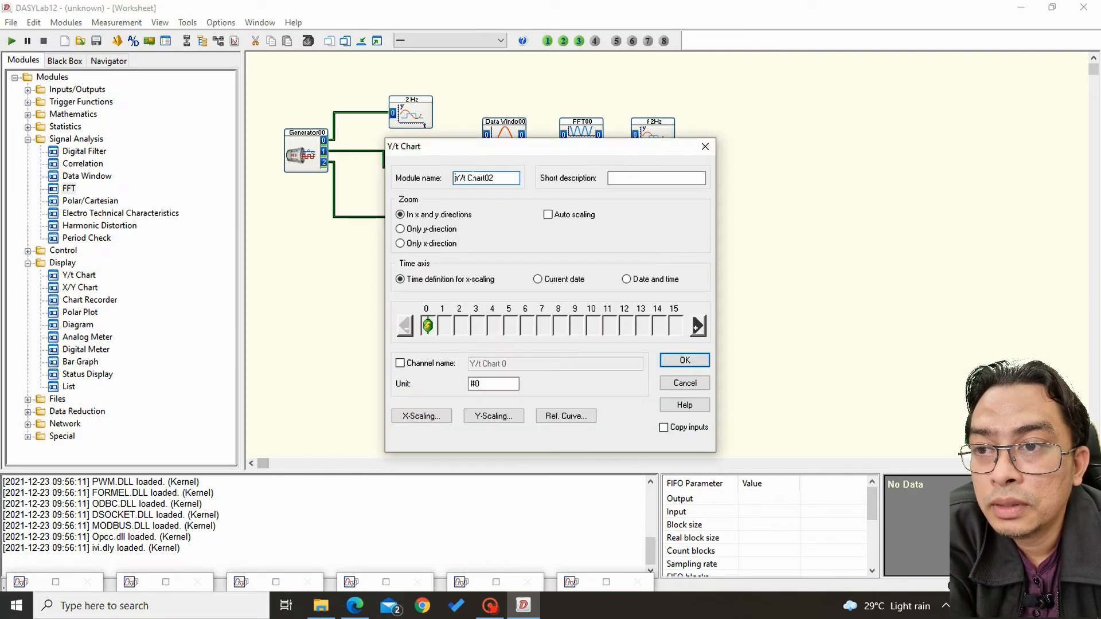
pyautogui.moveTo(495, 178); pyautogui.dragTo(357, 192)
pyautogui.write('01')
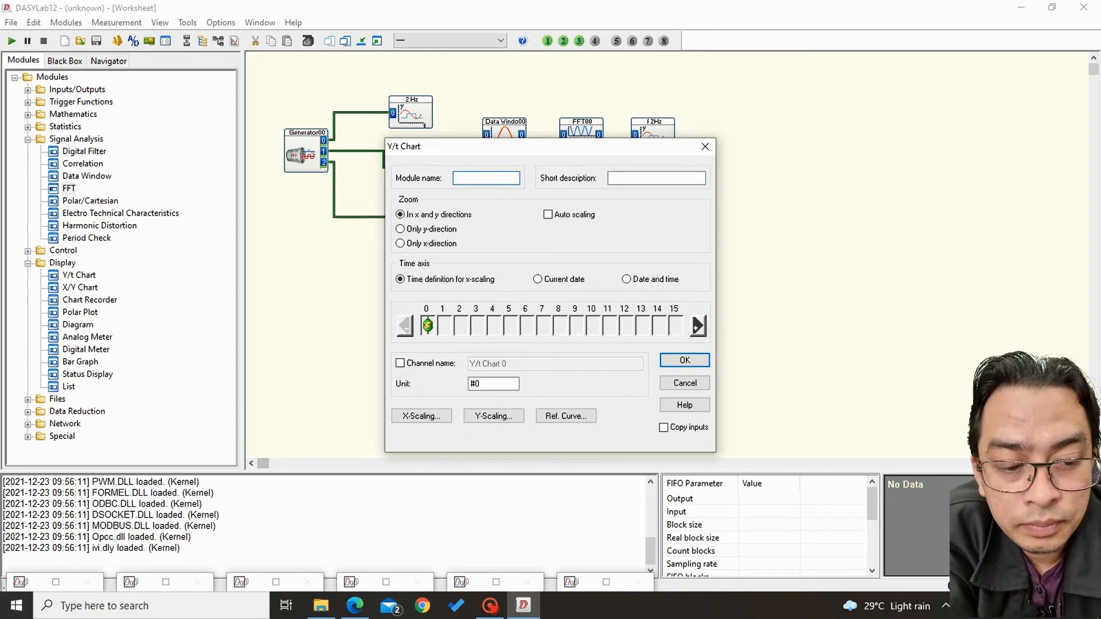
pyautogui.write('100')
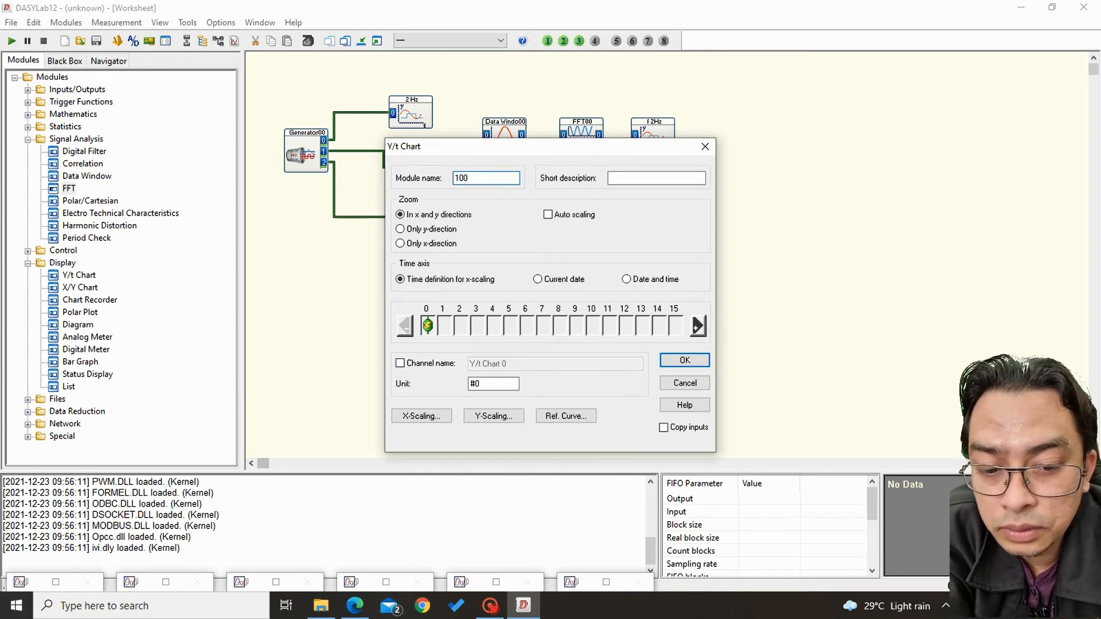
pyautogui.press('BackSpace')
pyautogui.press('BackSpace')
pyautogui.press('BackSpace')
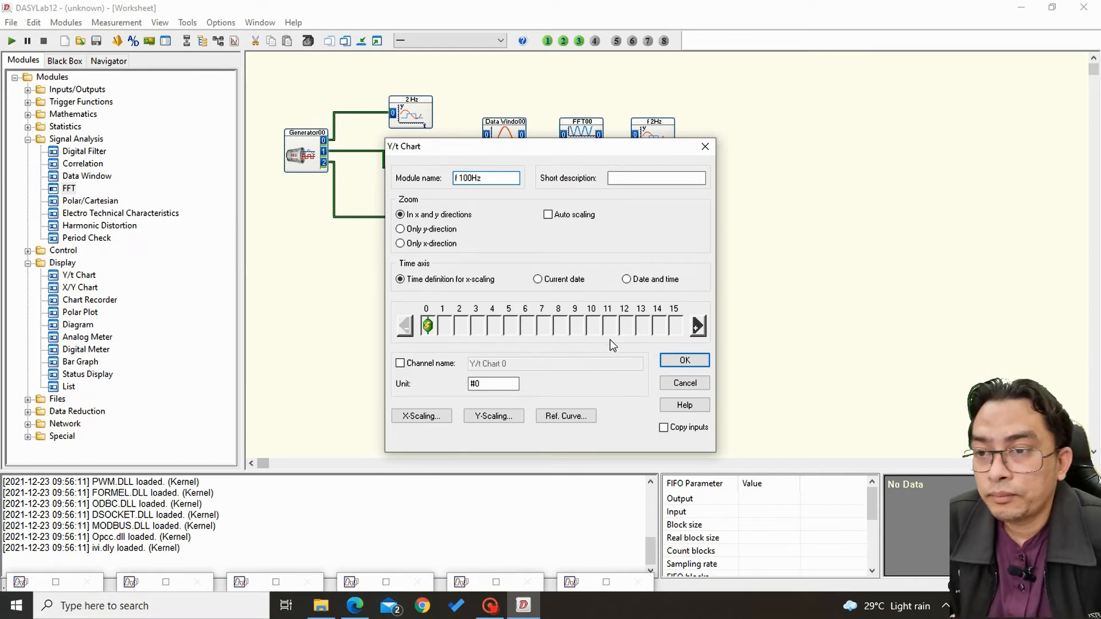
pyautogui.click(685, 361)
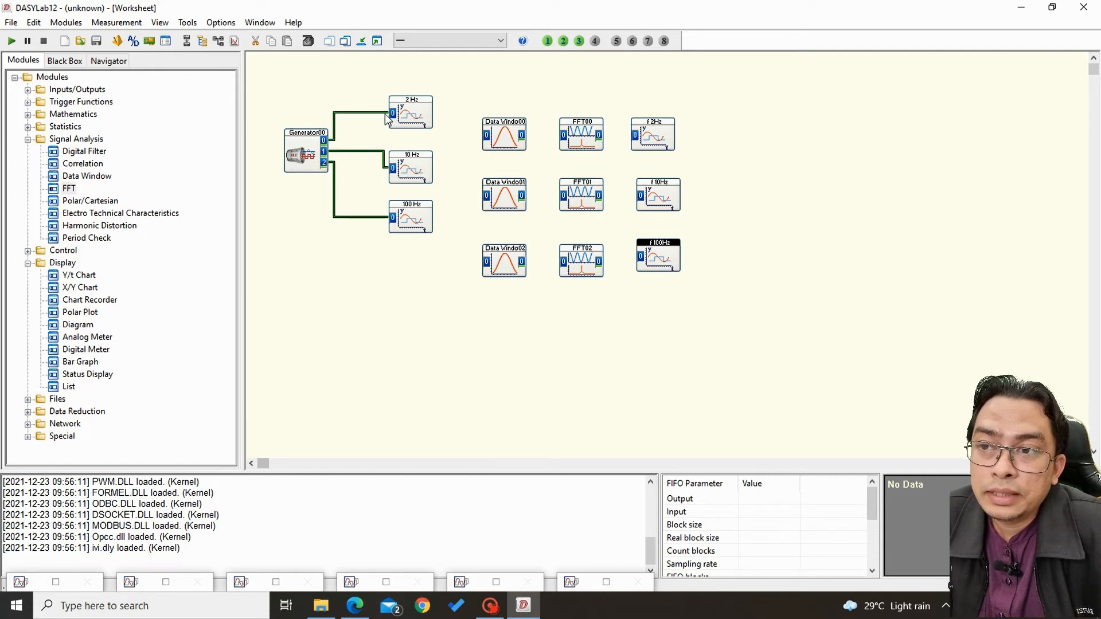
# Wire the 2 Hz, 10 Hz and 100 Hz signals to the three Data Window modules, enabling Copy inputs on the 10 Hz chart.
pyautogui.moveTo(374, 114); pyautogui.dragTo(483, 137)
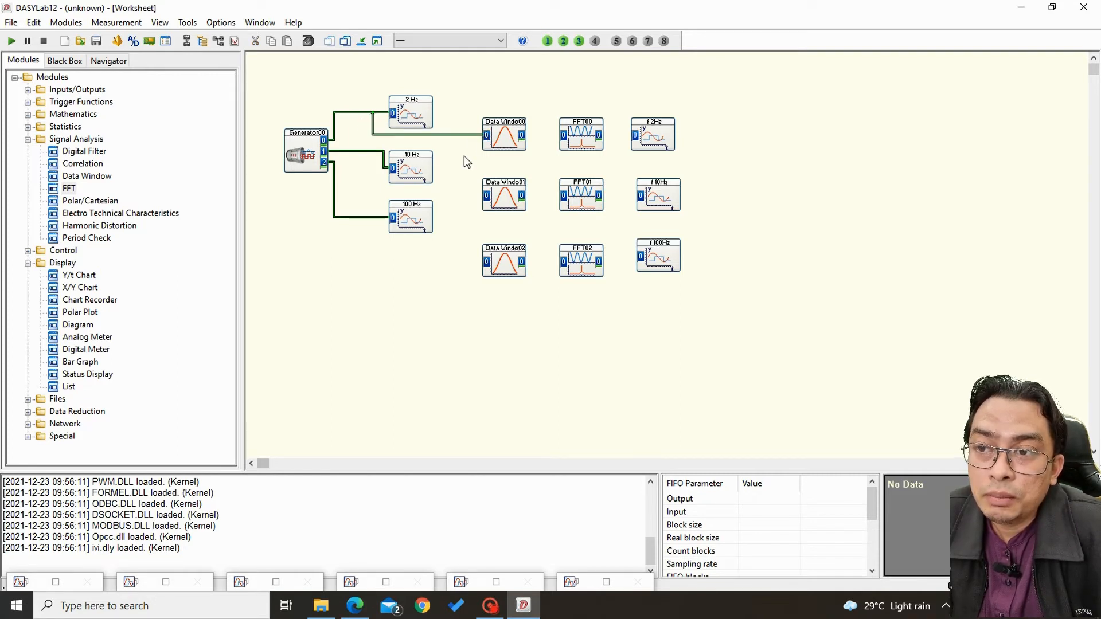
pyautogui.doubleClick(423, 169)
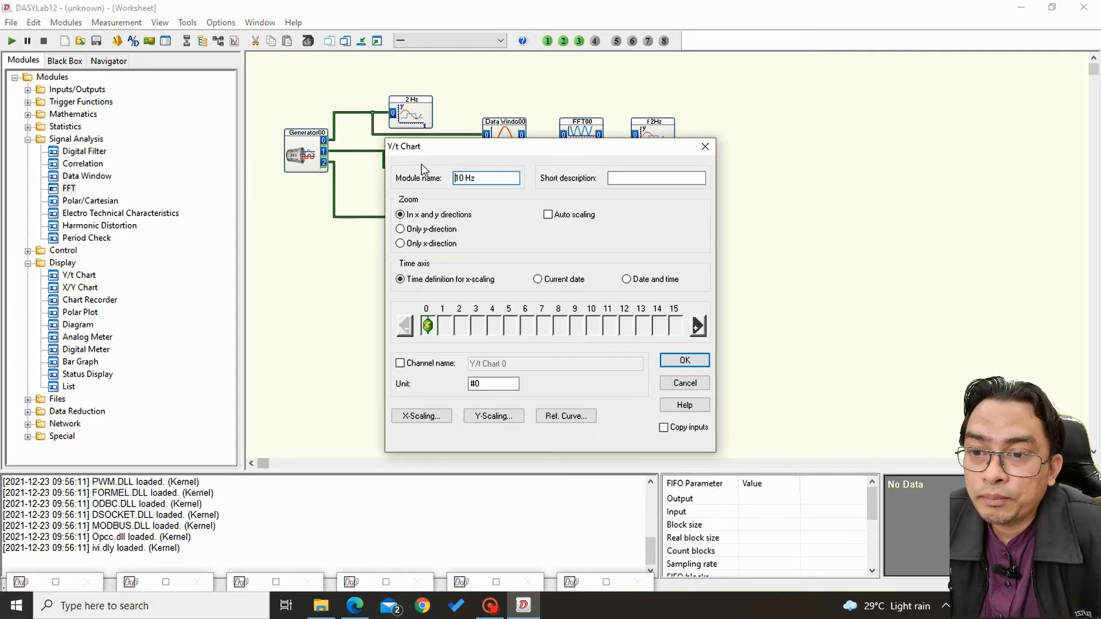
pyautogui.click(664, 428)
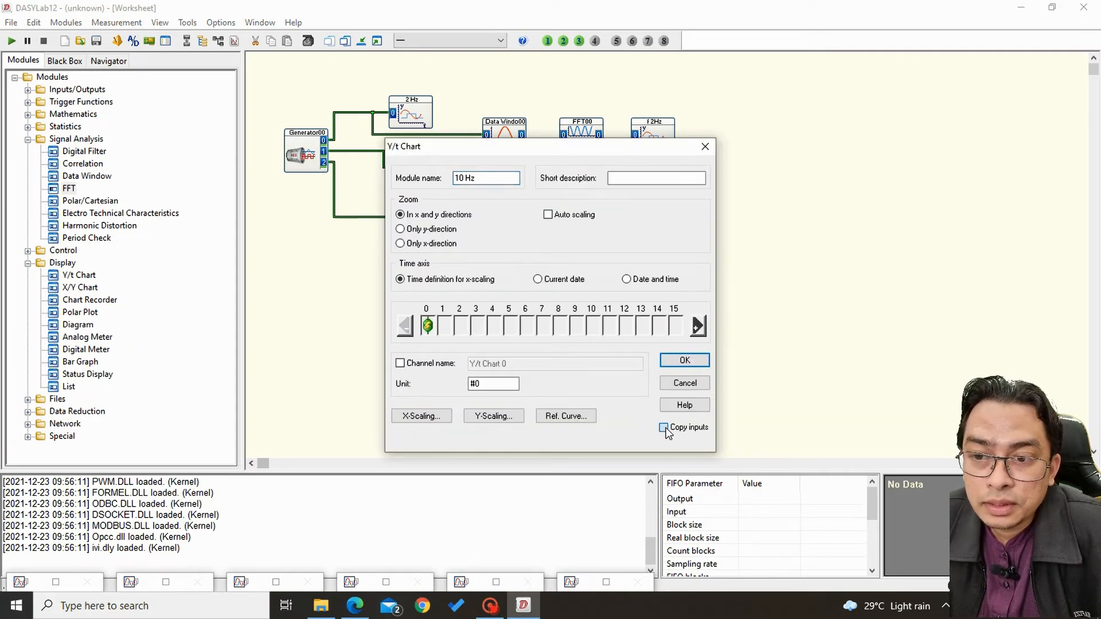
pyautogui.click(685, 360)
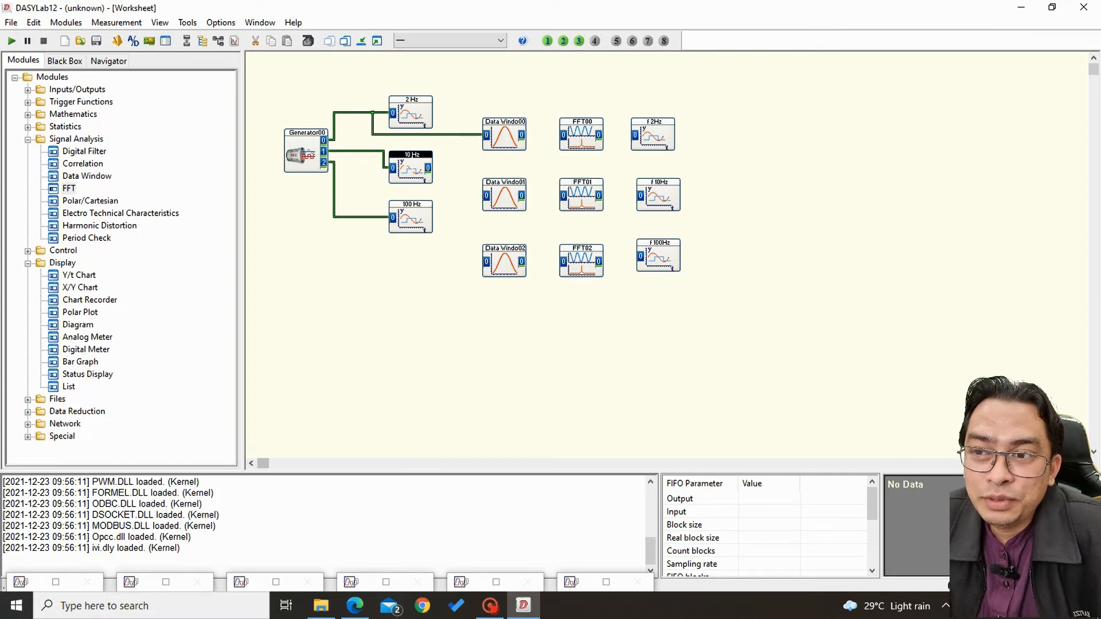
pyautogui.moveTo(428, 168); pyautogui.dragTo(486, 195)
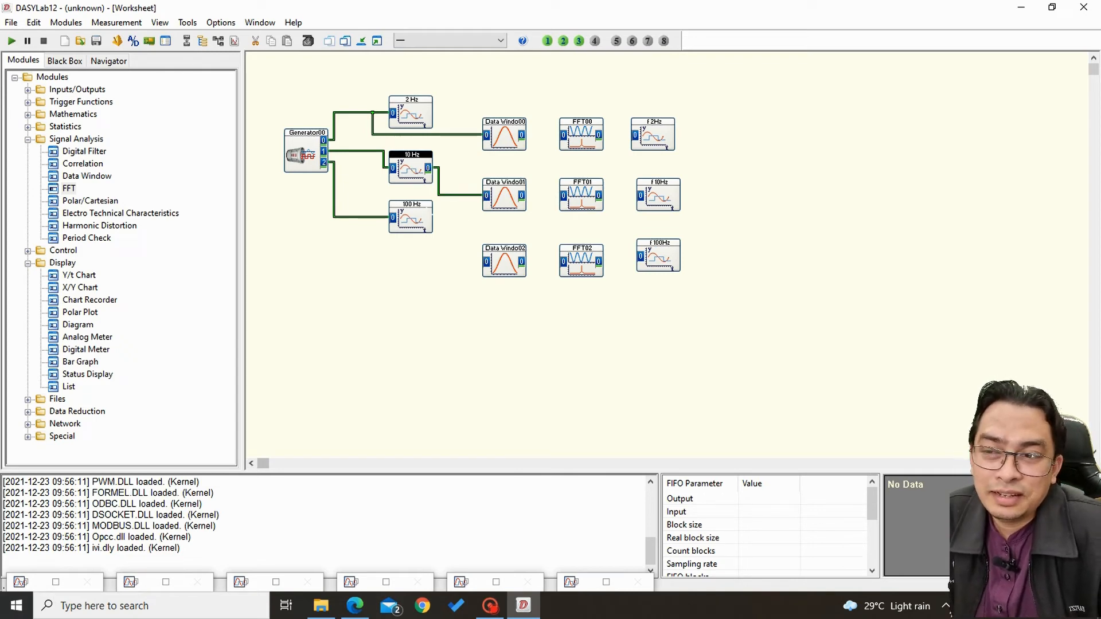
pyautogui.moveTo(376, 217); pyautogui.dragTo(485, 262)
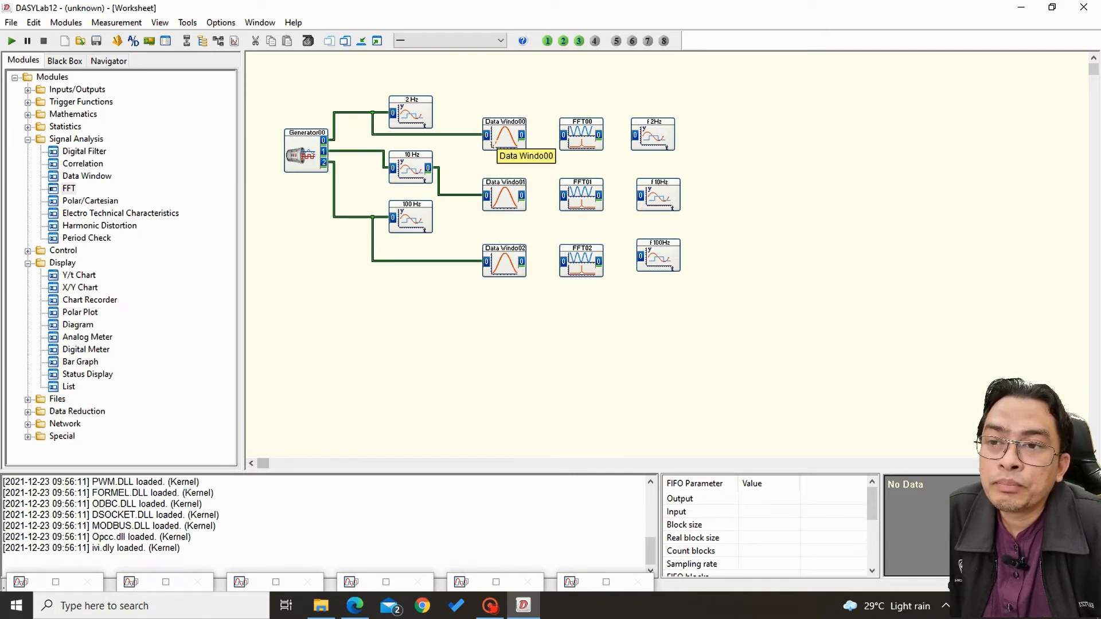
# Set the output block size of the first-row Data Window module to 4096.
pyautogui.doubleClick(508, 127)
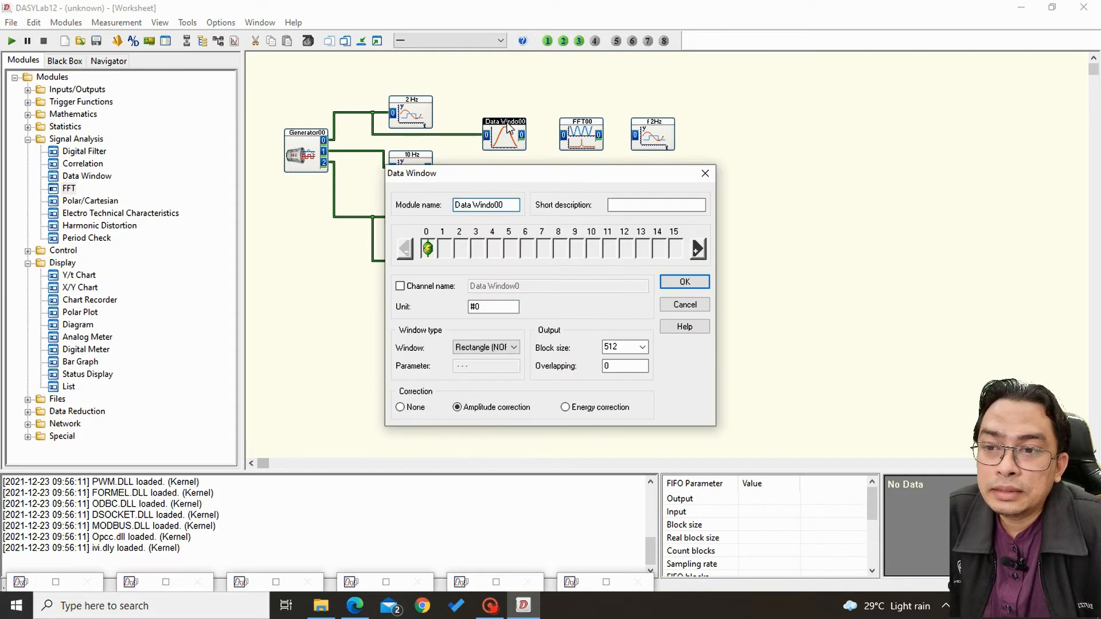
pyautogui.click(506, 352)
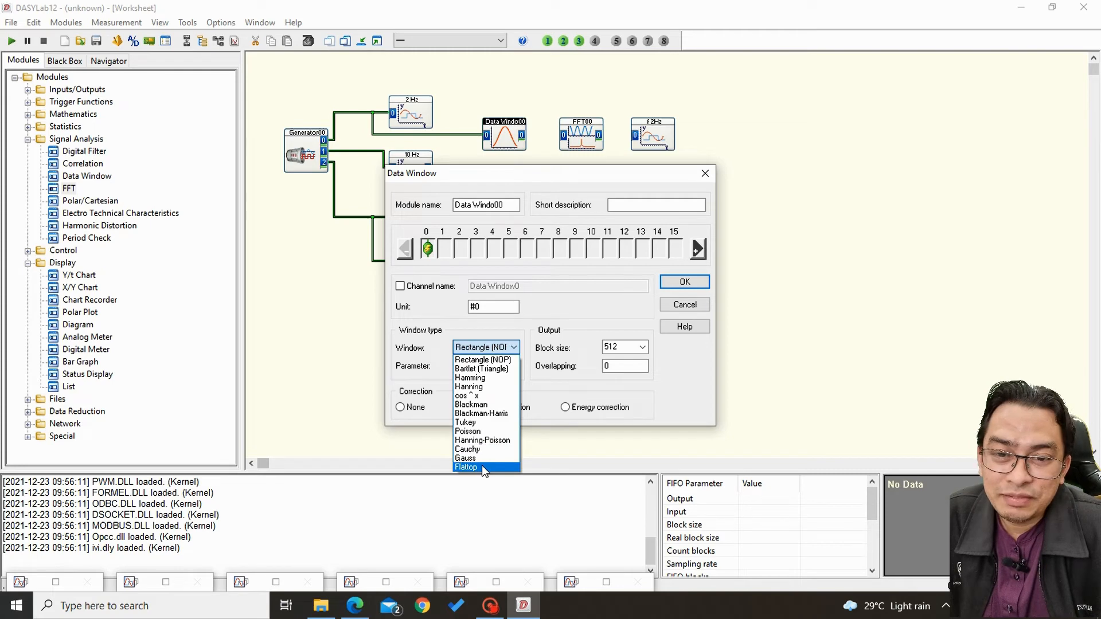
pyautogui.click(499, 361)
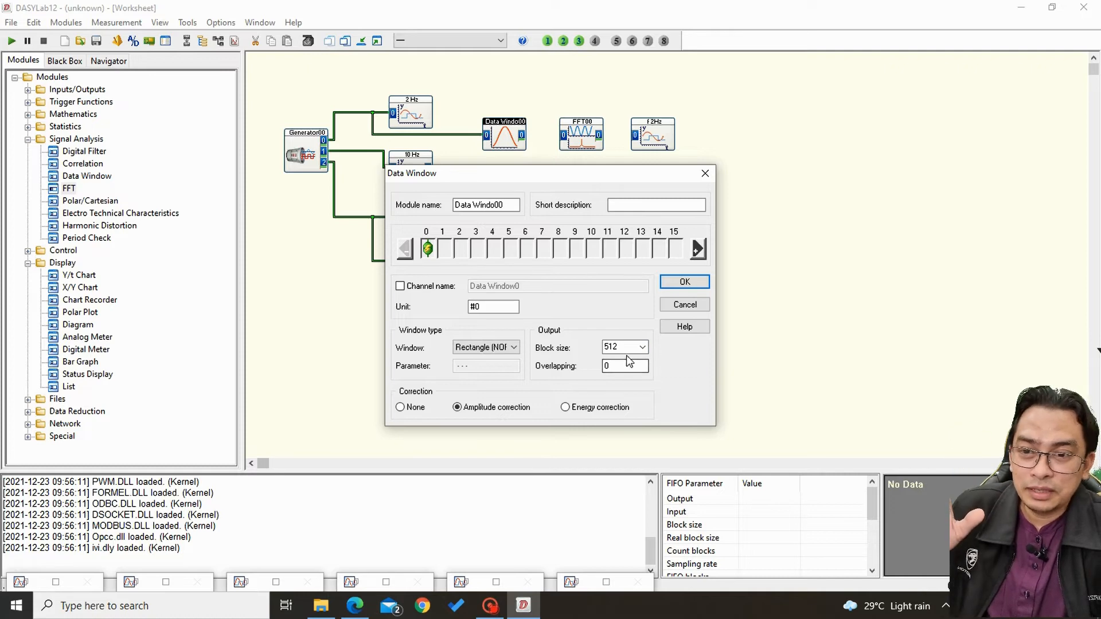
pyautogui.click(644, 348)
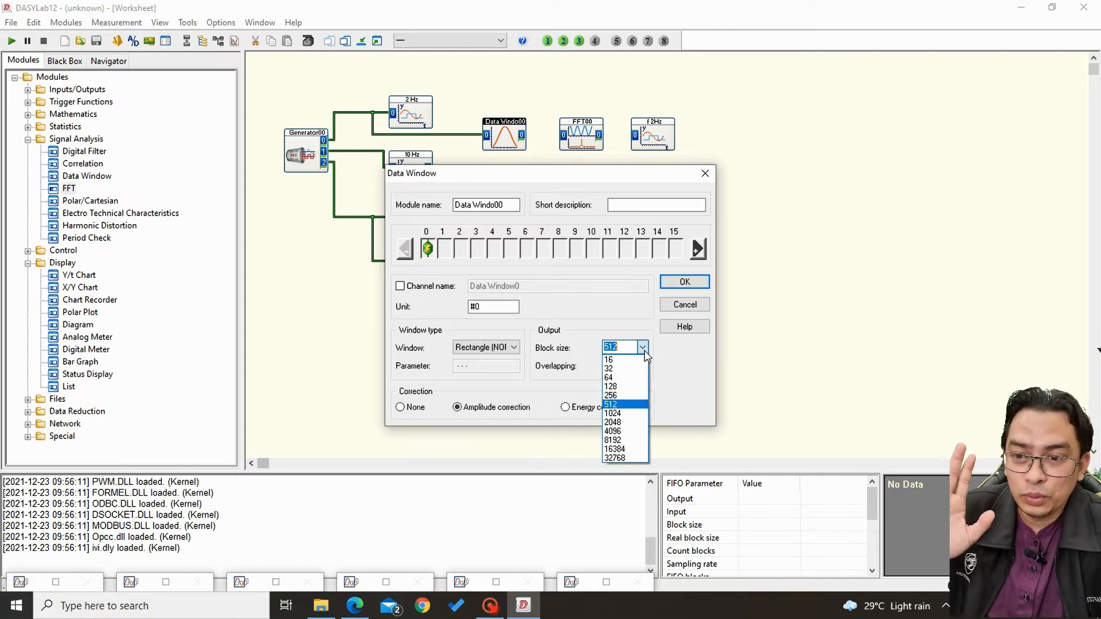
pyautogui.click(635, 433)
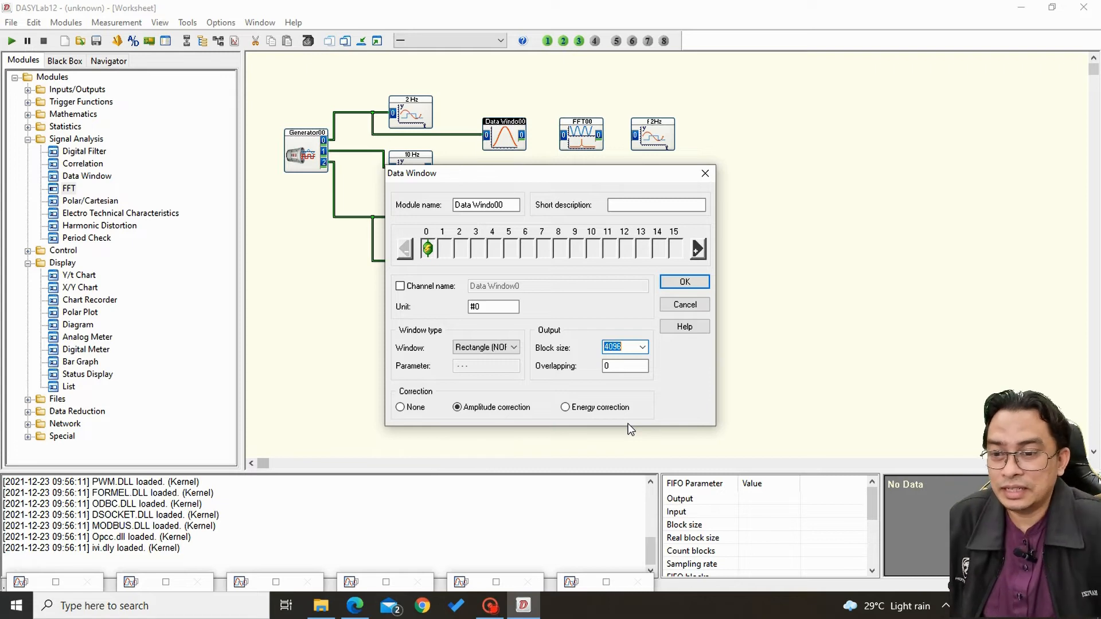
# Review the Windowing slide of the lecture PDF in Edge and return to DASYLab.
pyautogui.click(355, 605)
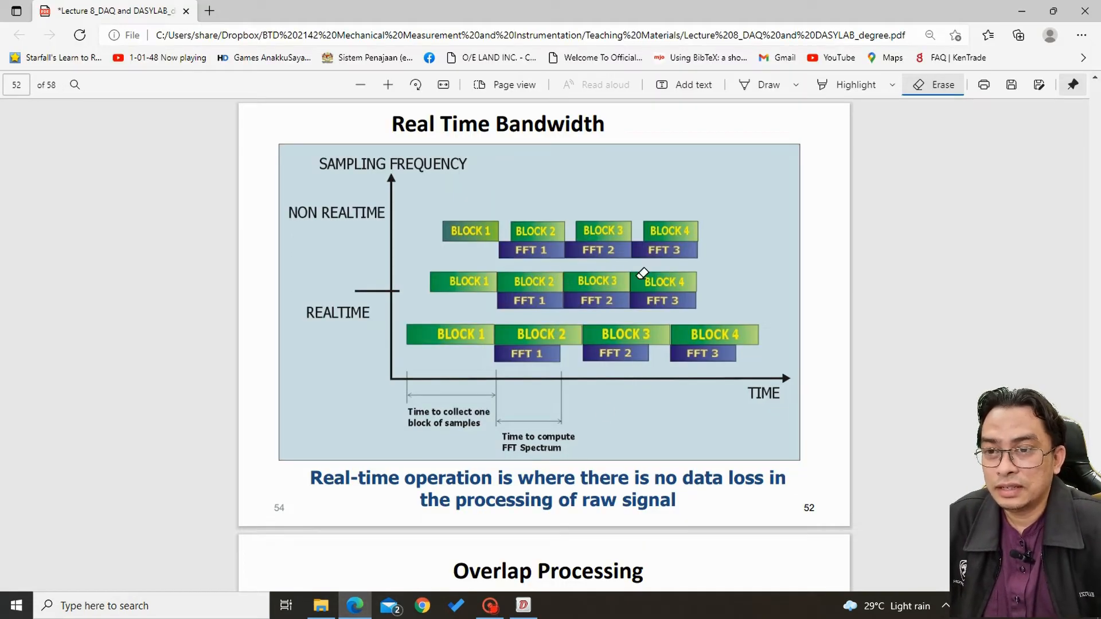
pyautogui.scroll(10, 657, 288)
pyautogui.scroll(10, 672, 264)
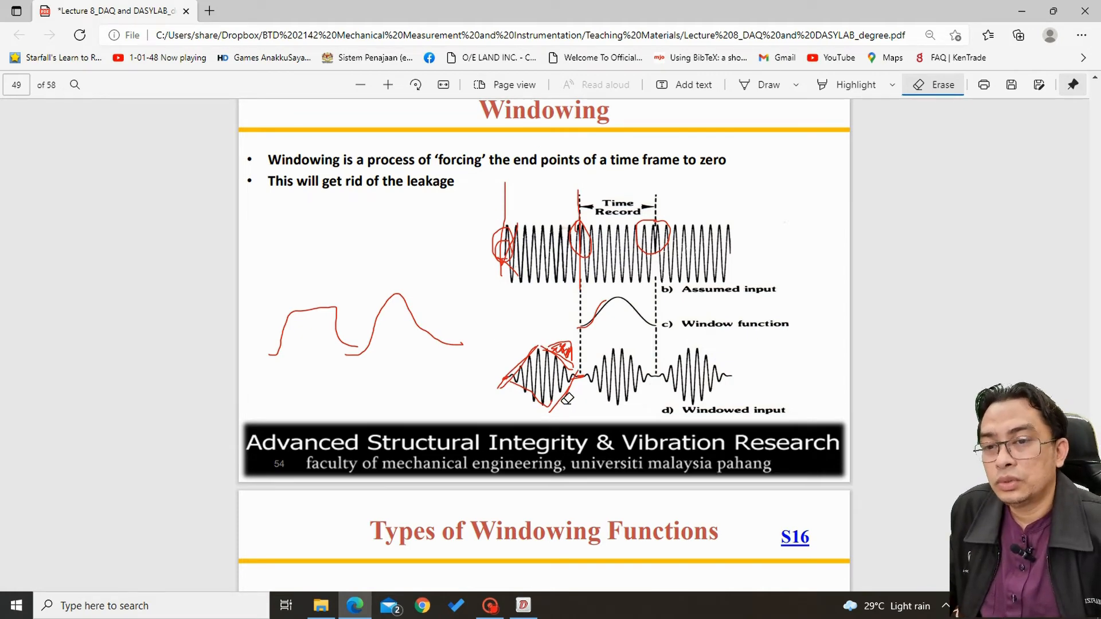
pyautogui.click(531, 608)
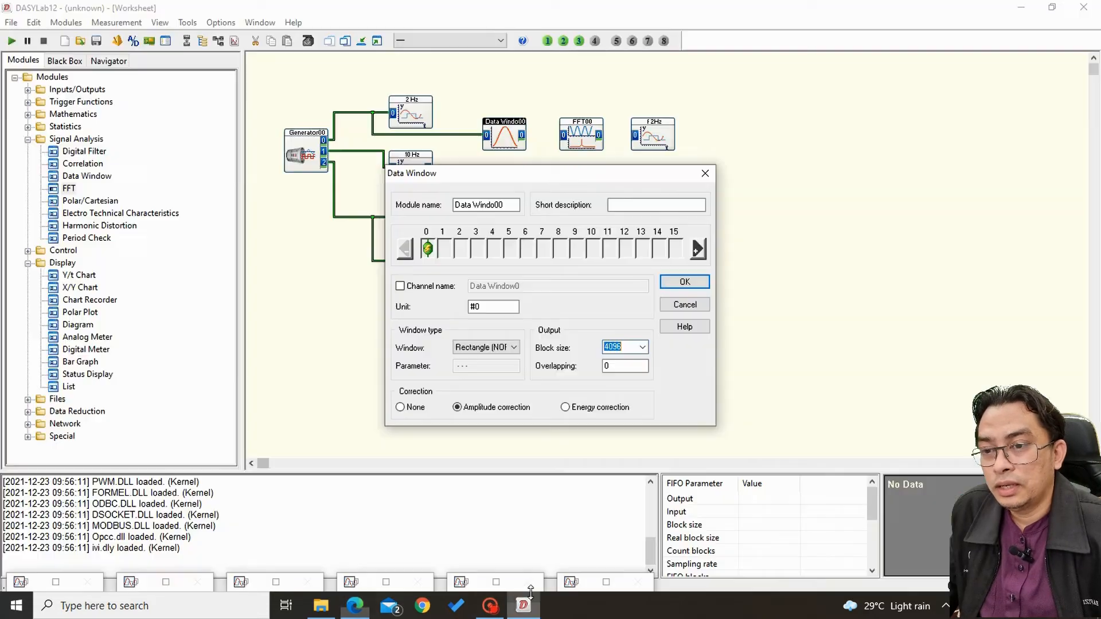
# Choose the Hanning window type for the first-row Data Window module and accept its settings.
pyautogui.click(512, 347)
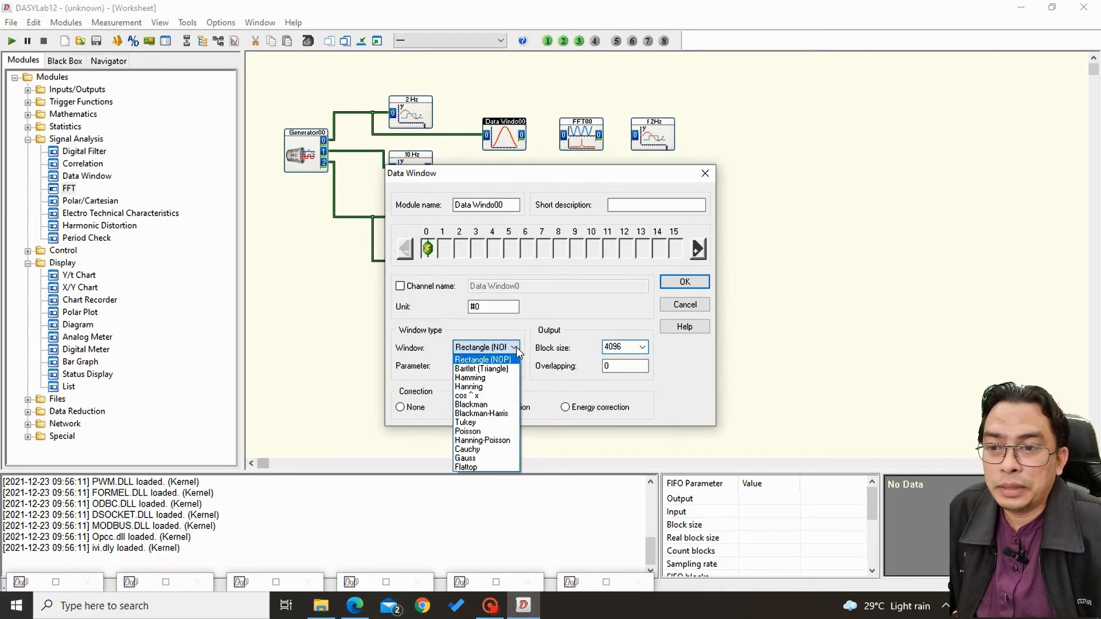
pyautogui.click(497, 387)
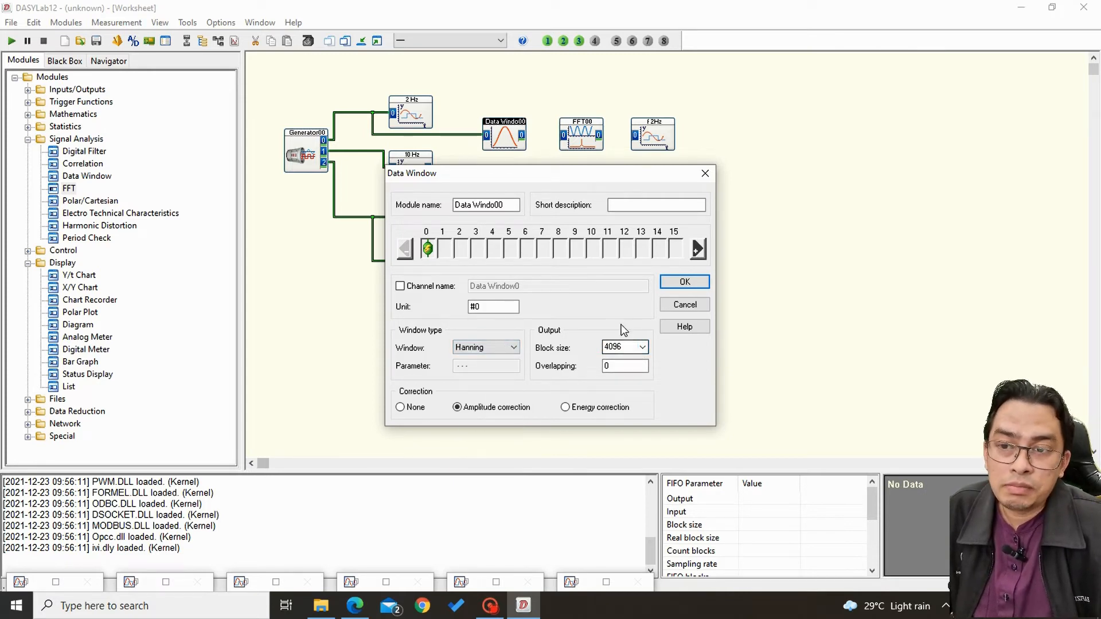
pyautogui.click(672, 287)
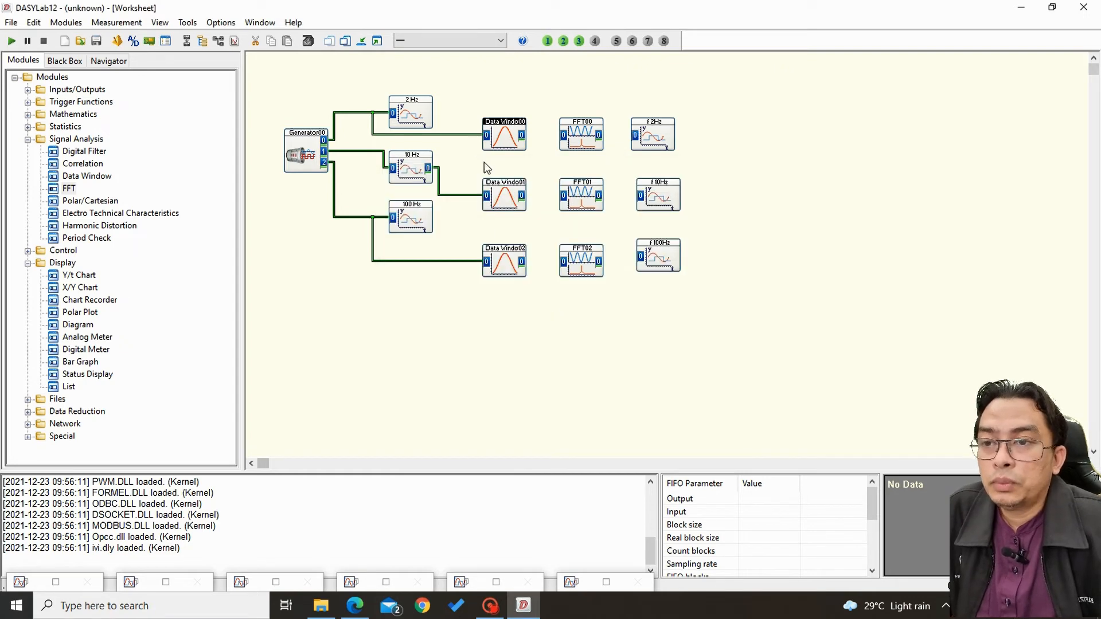
# Set the second-row Data Window module to a block size of 4096 and the Hanning window type.
pyautogui.click(503, 198)
pyautogui.doubleClick(504, 198)
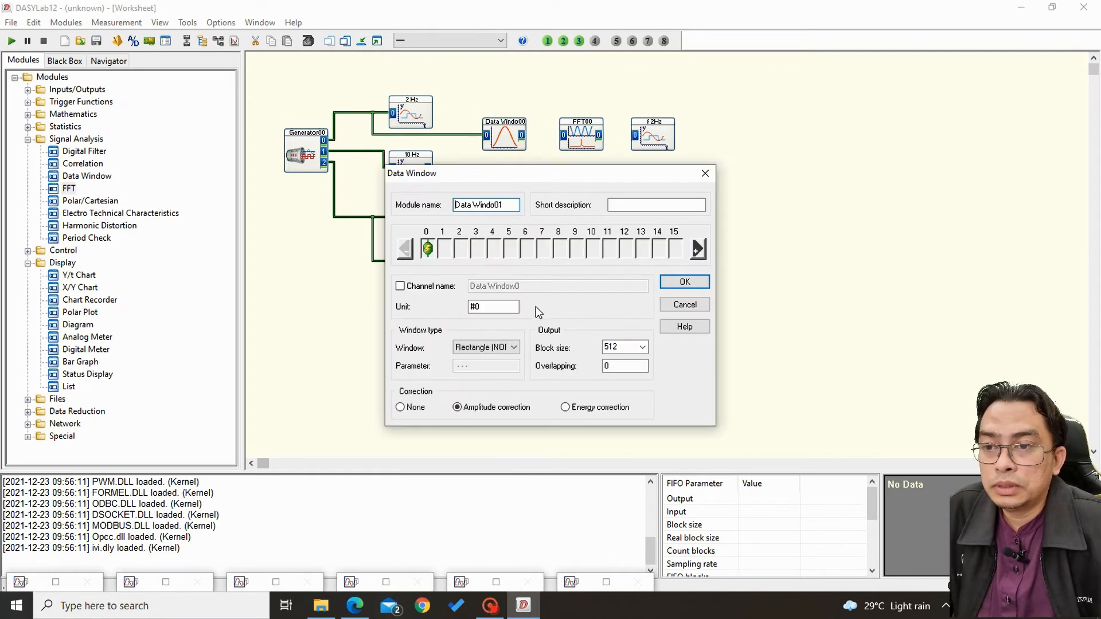
pyautogui.doubleClick(621, 344)
pyautogui.click(642, 347)
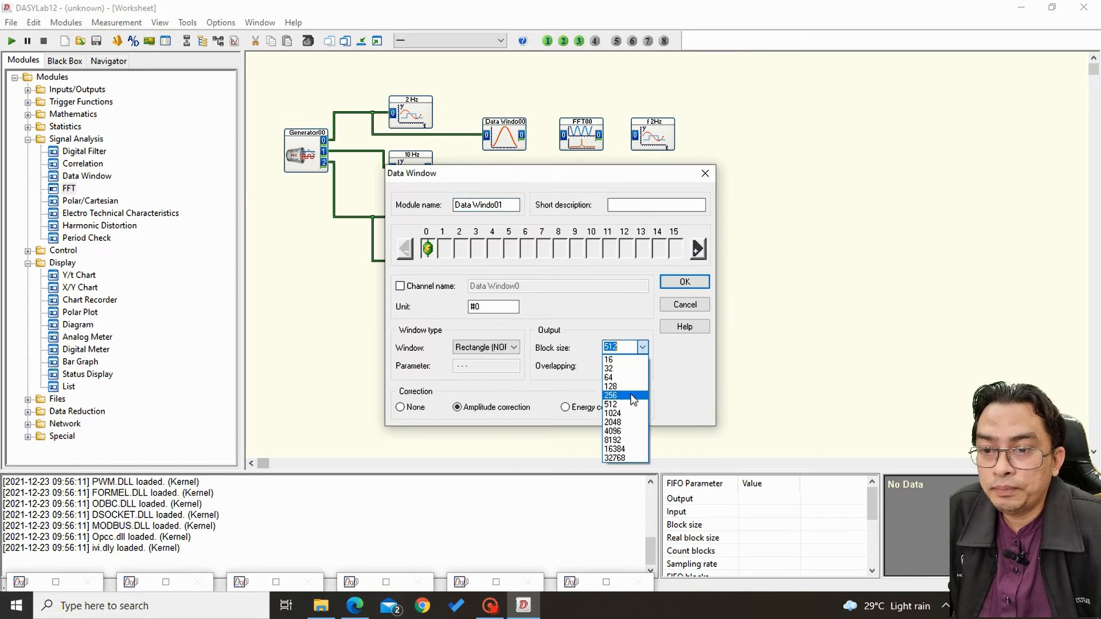
pyautogui.click(613, 431)
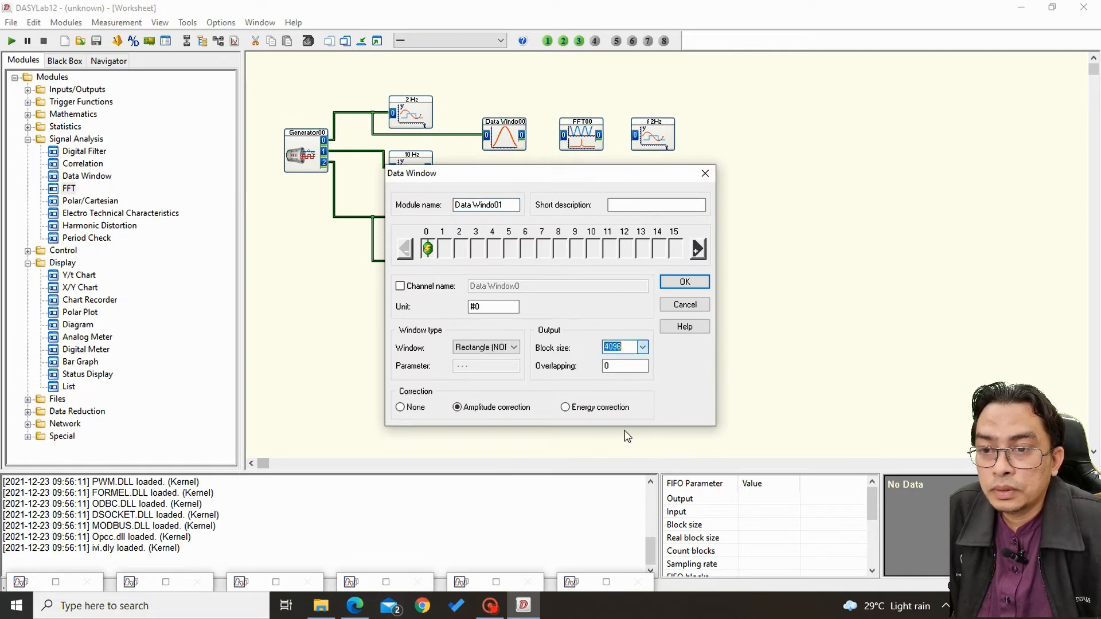
pyautogui.click(514, 348)
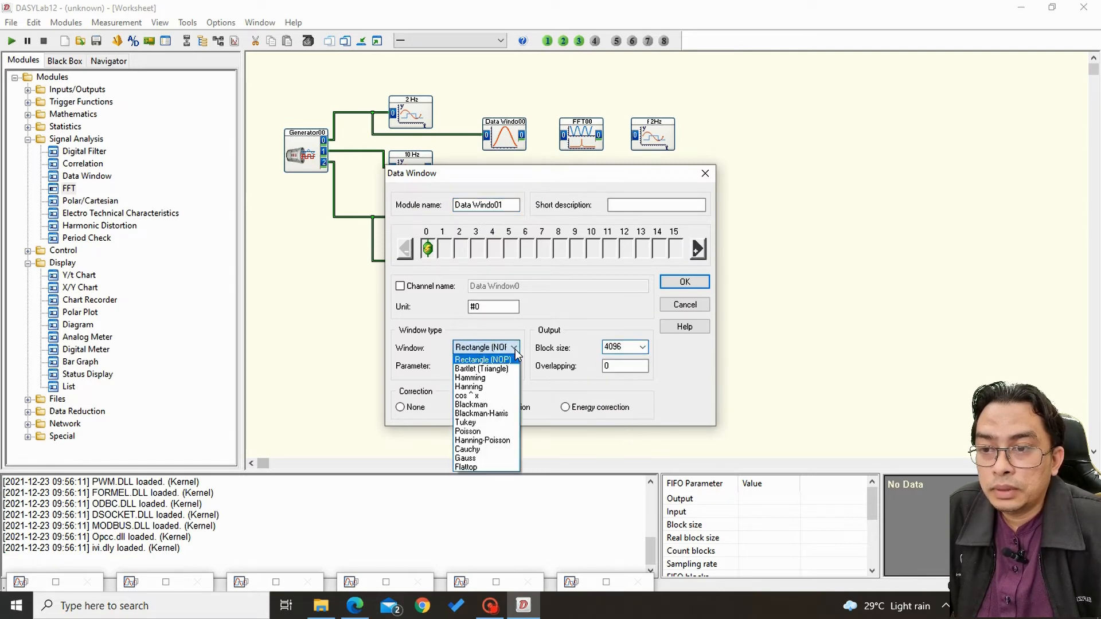
pyautogui.click(495, 387)
pyautogui.click(684, 281)
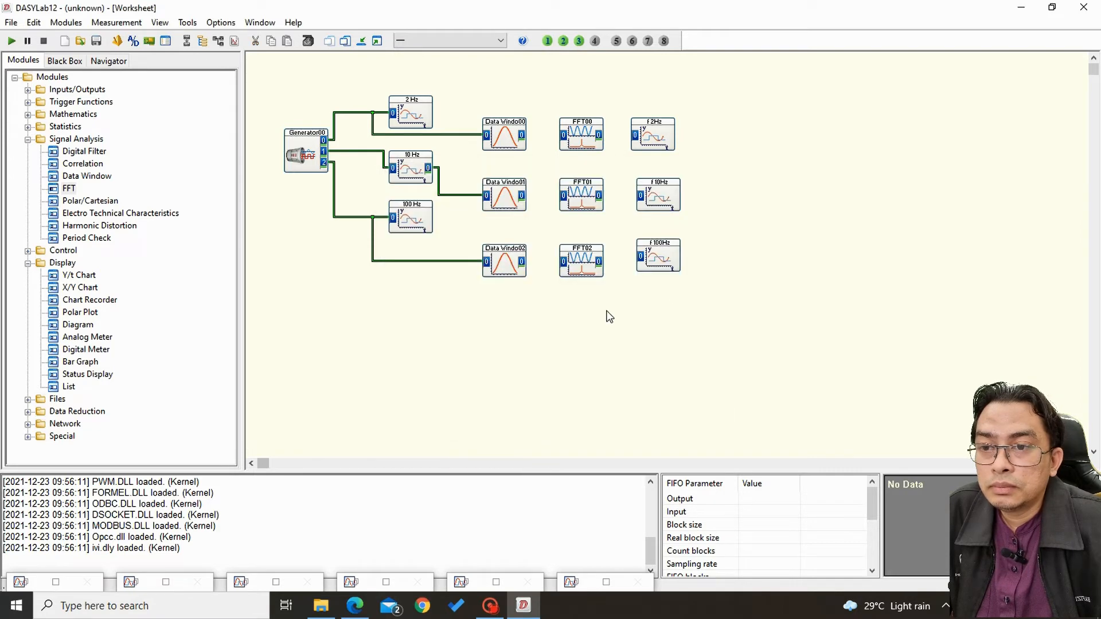
# Set the third-row Data Window module to a block size of 4096 and the Hanning window type.
pyautogui.doubleClick(499, 268)
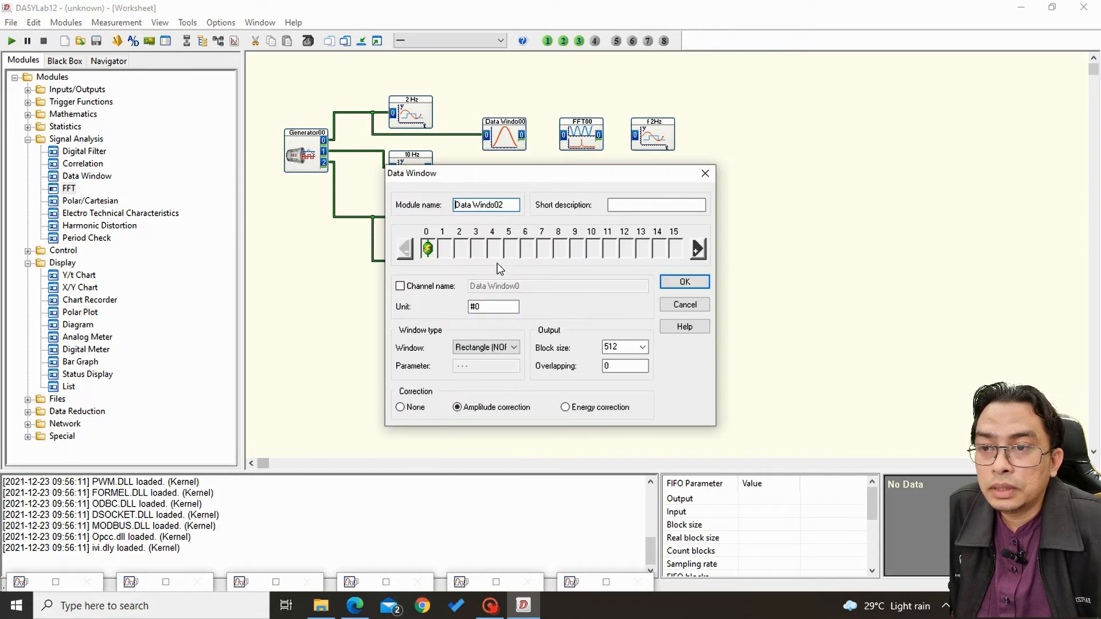
pyautogui.click(642, 347)
pyautogui.click(630, 431)
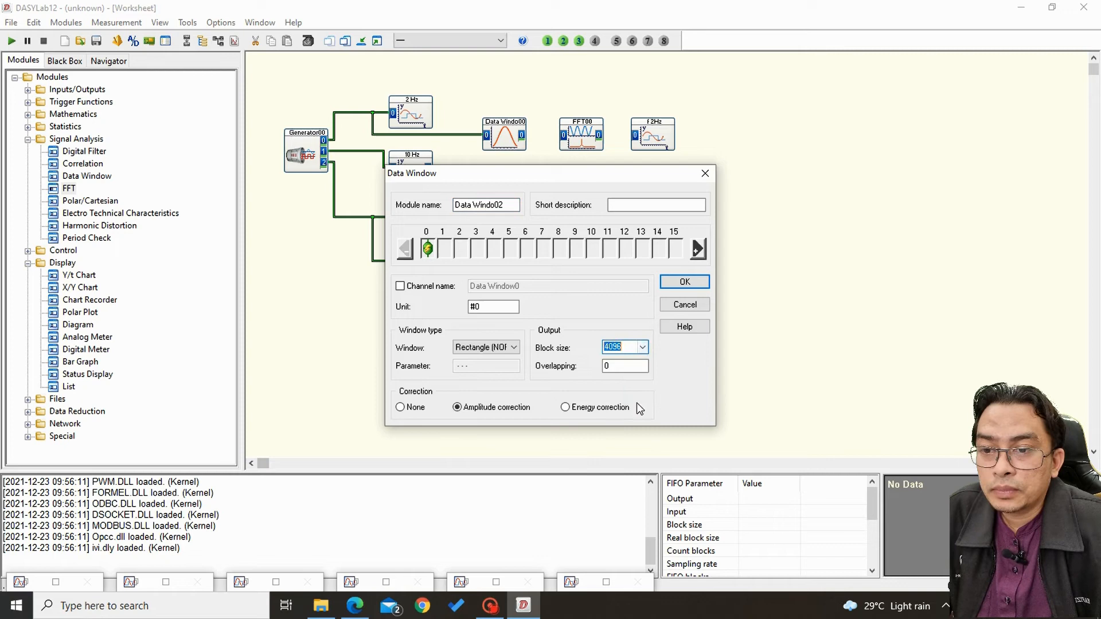
pyautogui.click(514, 348)
pyautogui.click(492, 388)
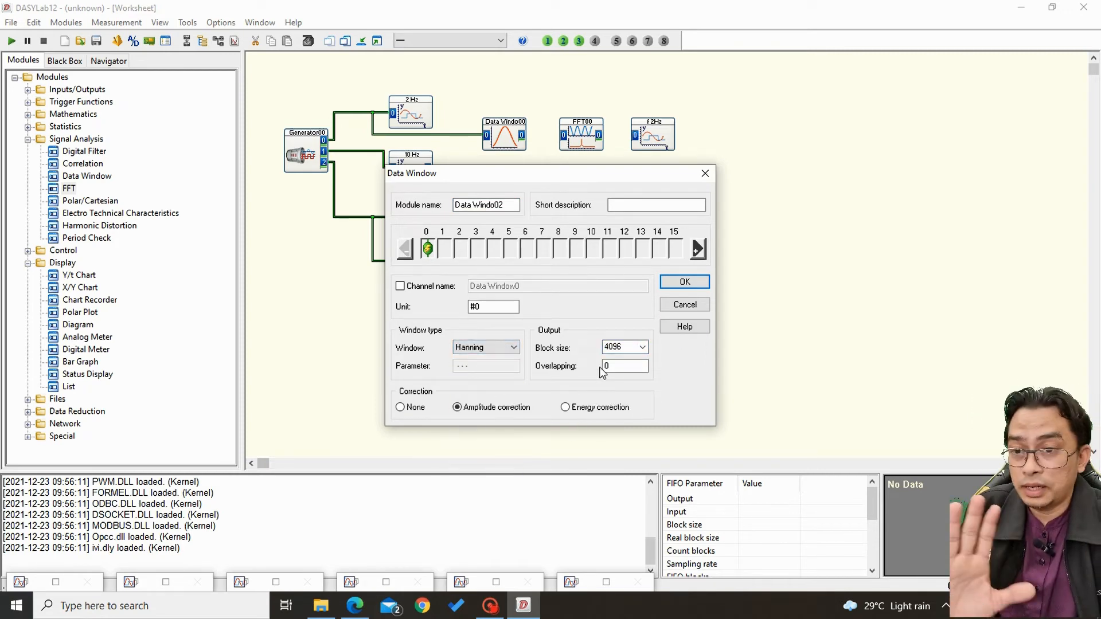
pyautogui.click(685, 283)
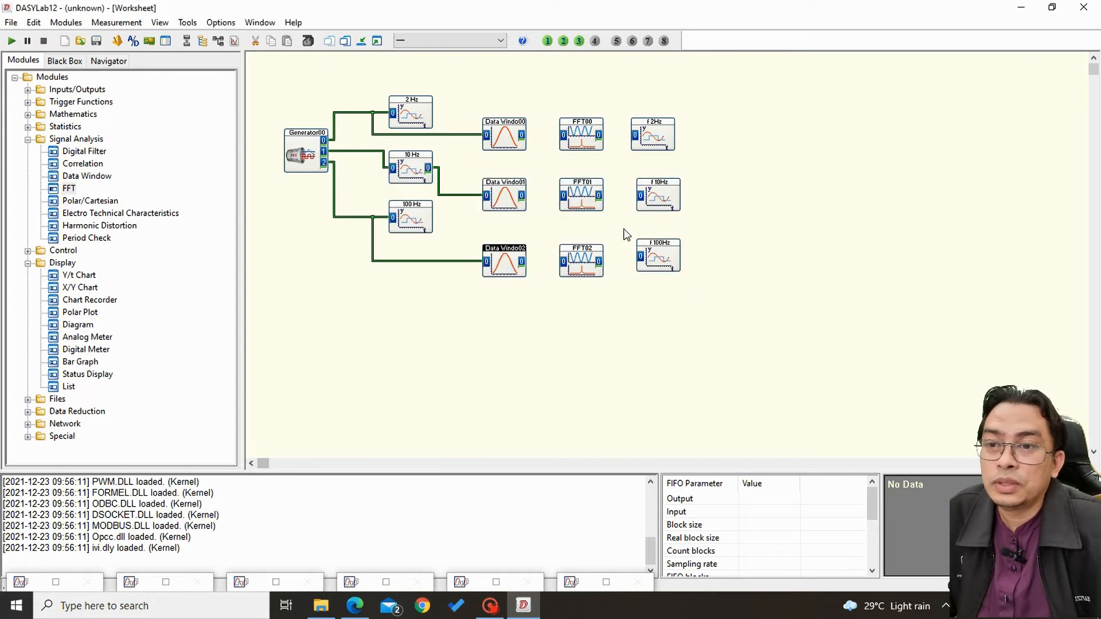
# Connect each Data Window output to the FFT module in its row, and check the first-row FFT module's function settings.
pyautogui.moveTo(523, 134); pyautogui.dragTo(564, 135)
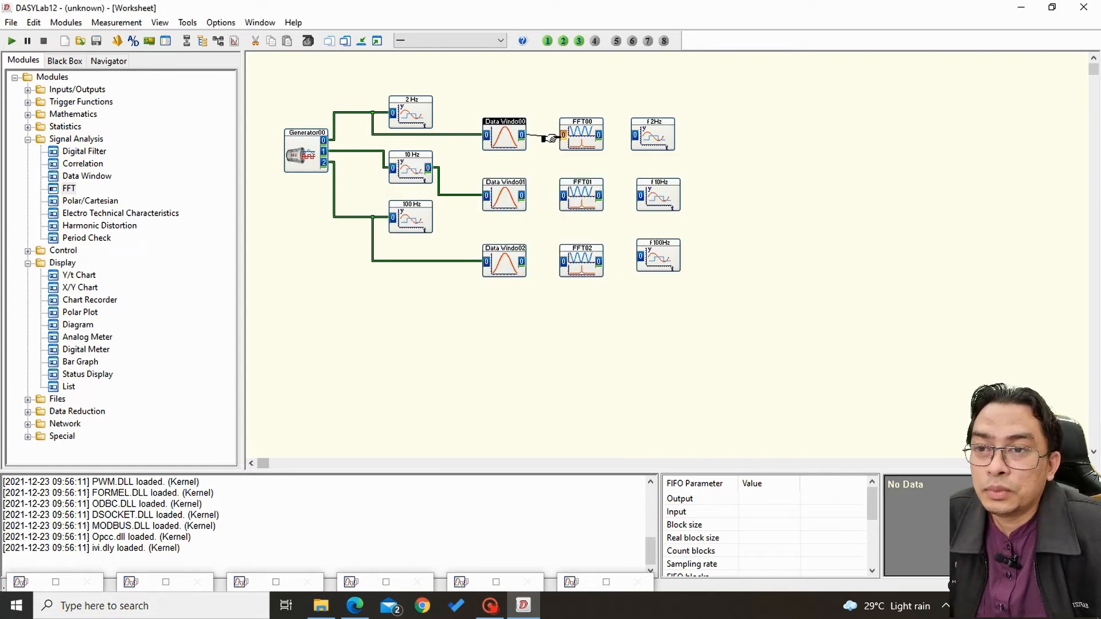
pyautogui.moveTo(522, 195); pyautogui.dragTo(563, 195)
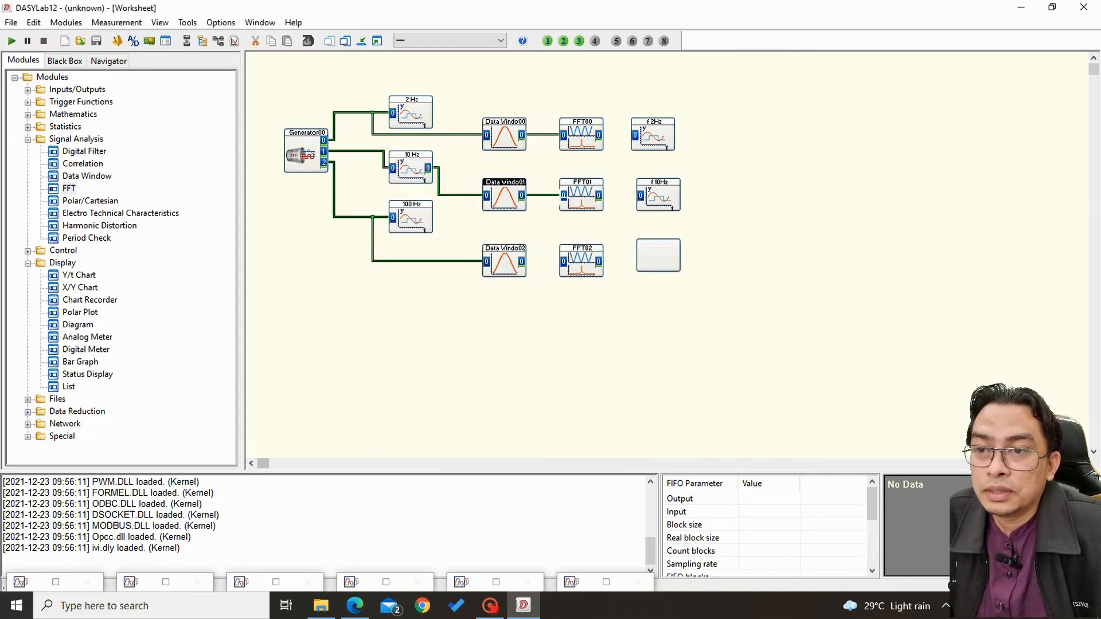
pyautogui.moveTo(522, 263); pyautogui.dragTo(563, 262)
pyautogui.doubleClick(579, 136)
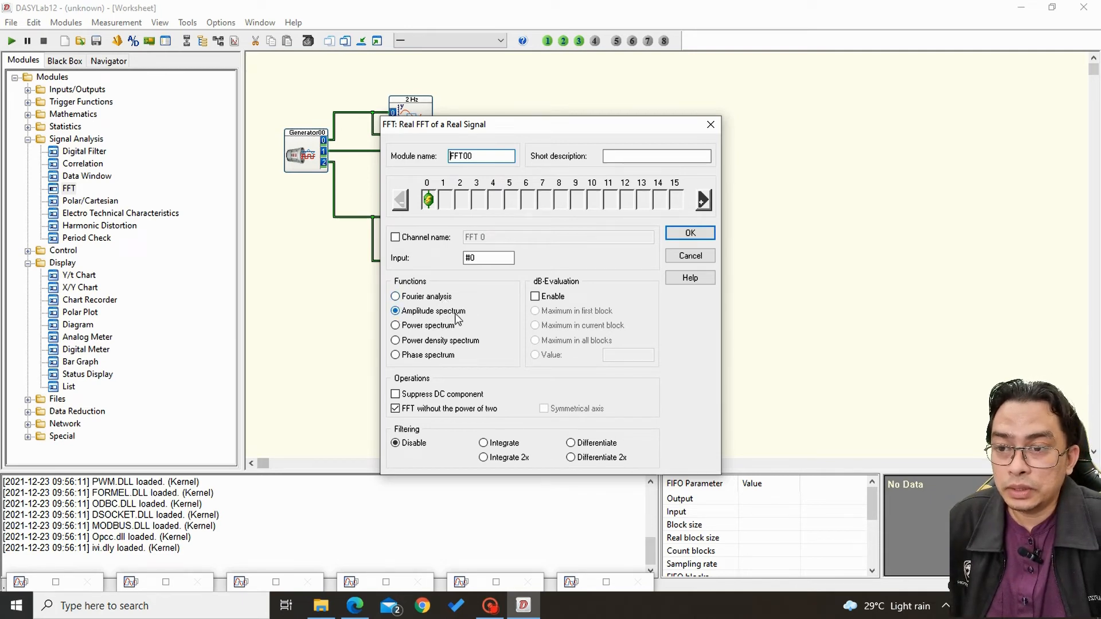
pyautogui.click(682, 237)
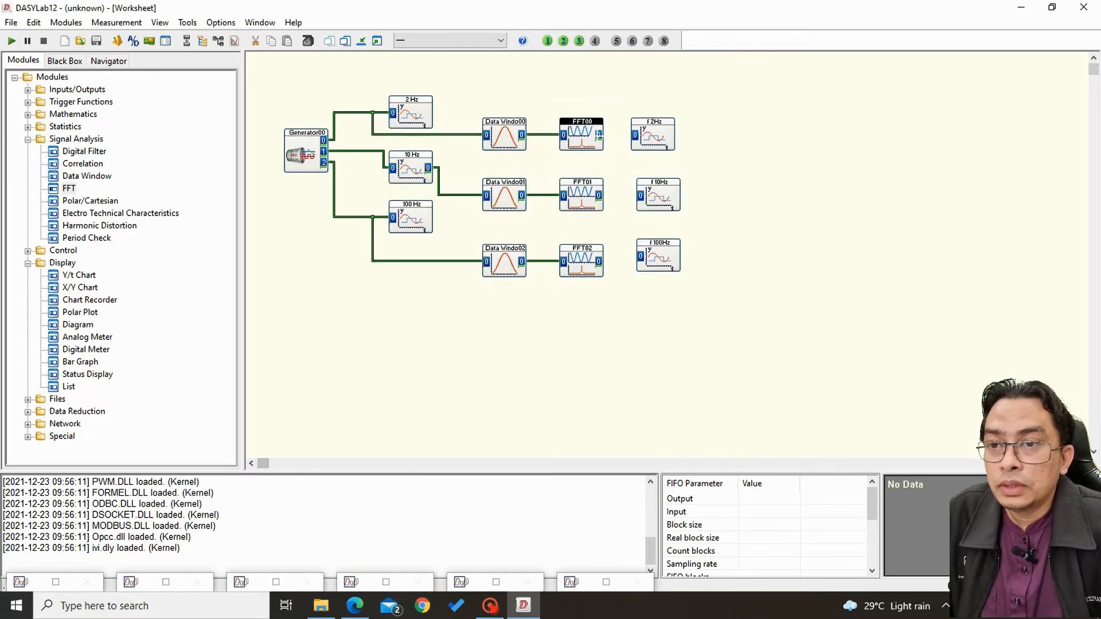
# Connect each FFT output to the f 2Hz, f 10Hz or f 100Hz chart in its row and align the f 100Hz module with its row.
pyautogui.click(599, 134)
pyautogui.click(636, 136)
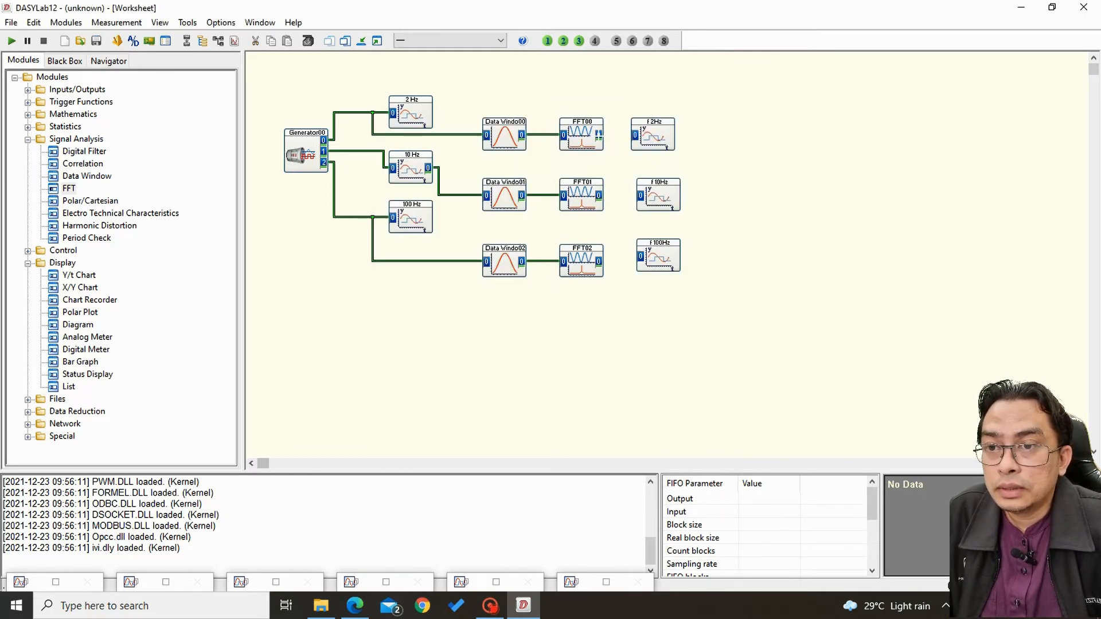
pyautogui.click(598, 135)
pyautogui.click(635, 136)
pyautogui.click(599, 195)
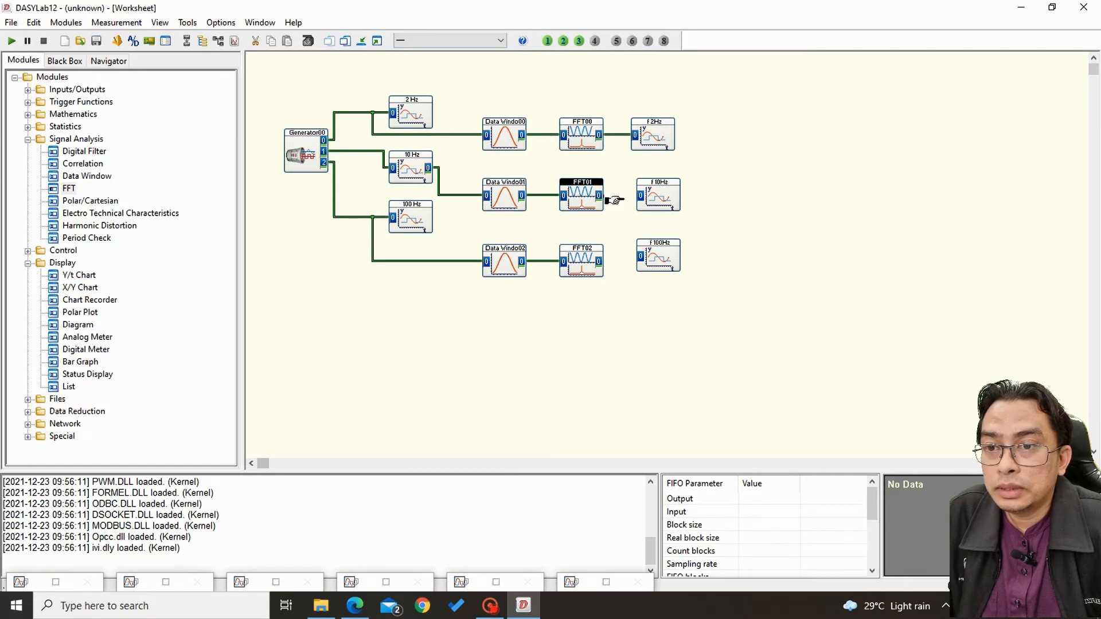
pyautogui.click(637, 196)
pyautogui.click(599, 261)
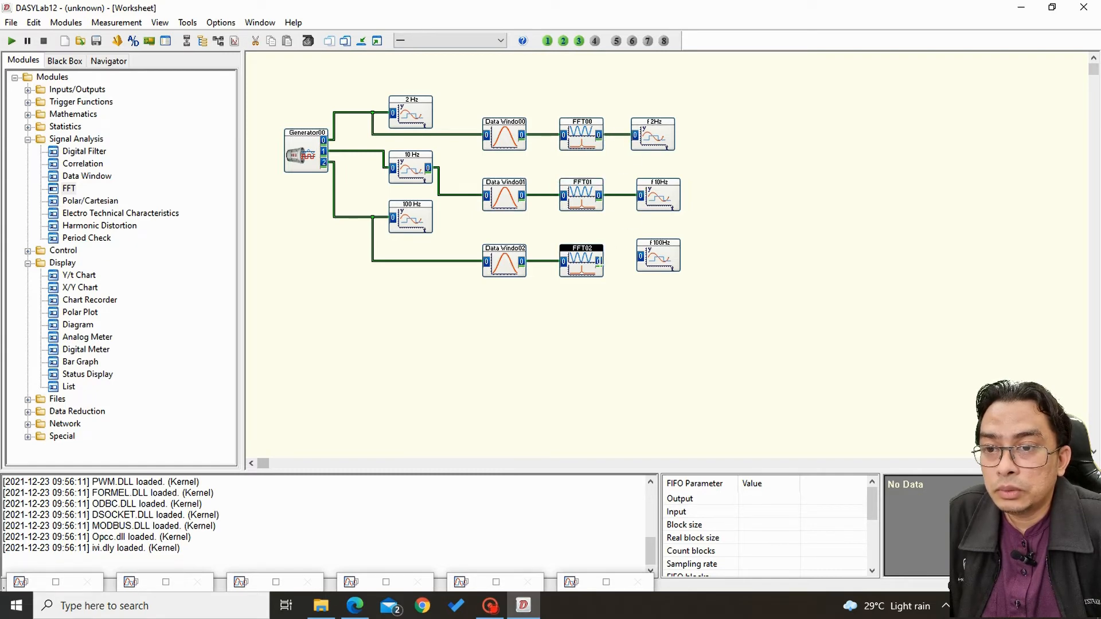
pyautogui.click(637, 258)
pyautogui.moveTo(655, 258); pyautogui.dragTo(656, 264)
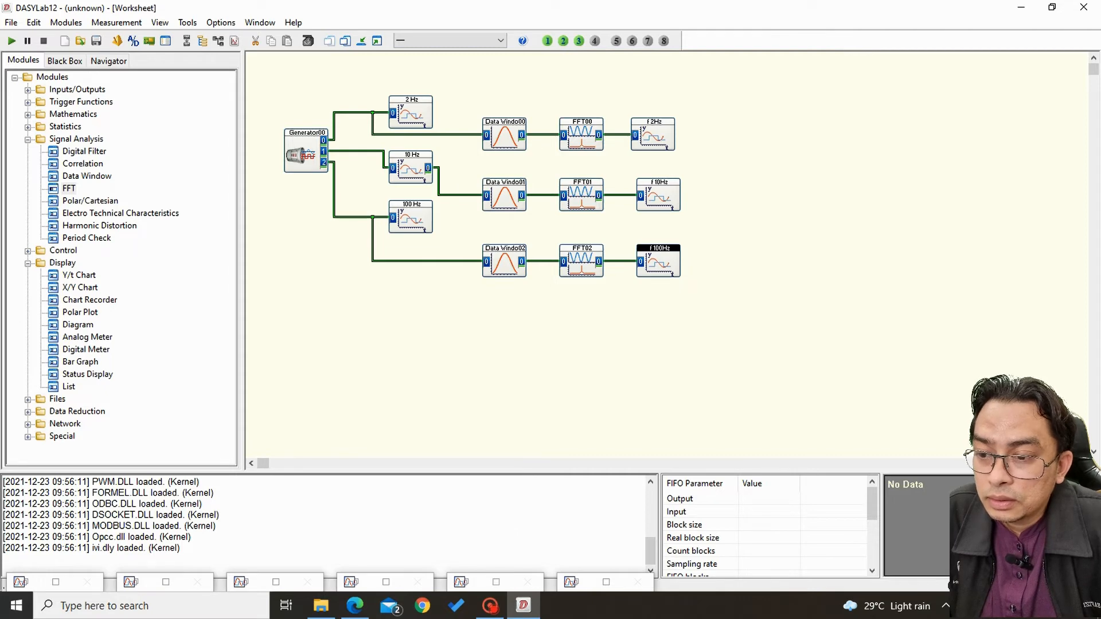
# Restore all minimized display windows and narrow the f 100Hz, f 10Hz and f 2Hz chart windows.
pyautogui.click(377, 41)
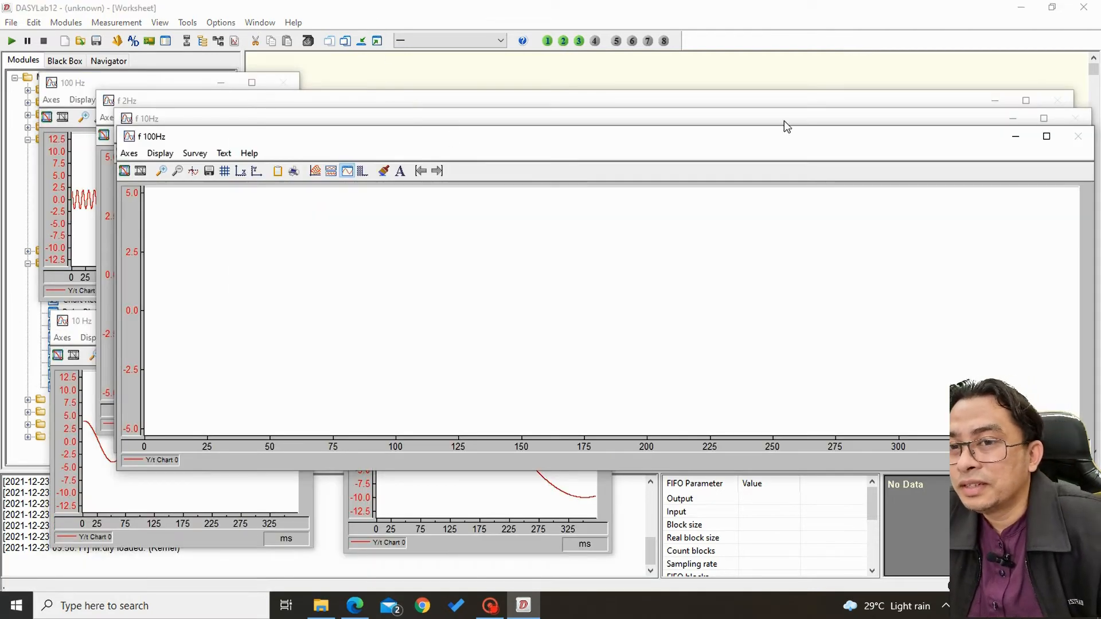
pyautogui.moveTo(1093, 183); pyautogui.dragTo(482, 235)
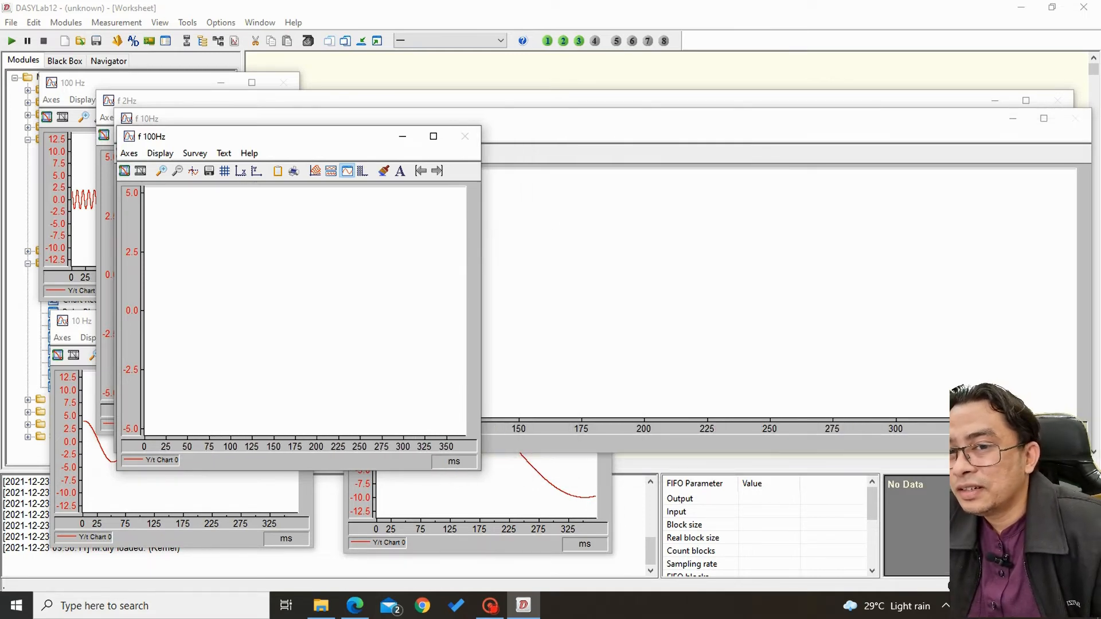
pyautogui.moveTo(517, 326); pyautogui.dragTo(471, 342)
pyautogui.moveTo(1075, 170); pyautogui.dragTo(471, 320)
# Separate the overlapping f 2Hz, f 10Hz and f 100Hz chart windows to uncover the time-signal charts beneath them.
pyautogui.moveTo(285, 108); pyautogui.dragTo(686, 95)
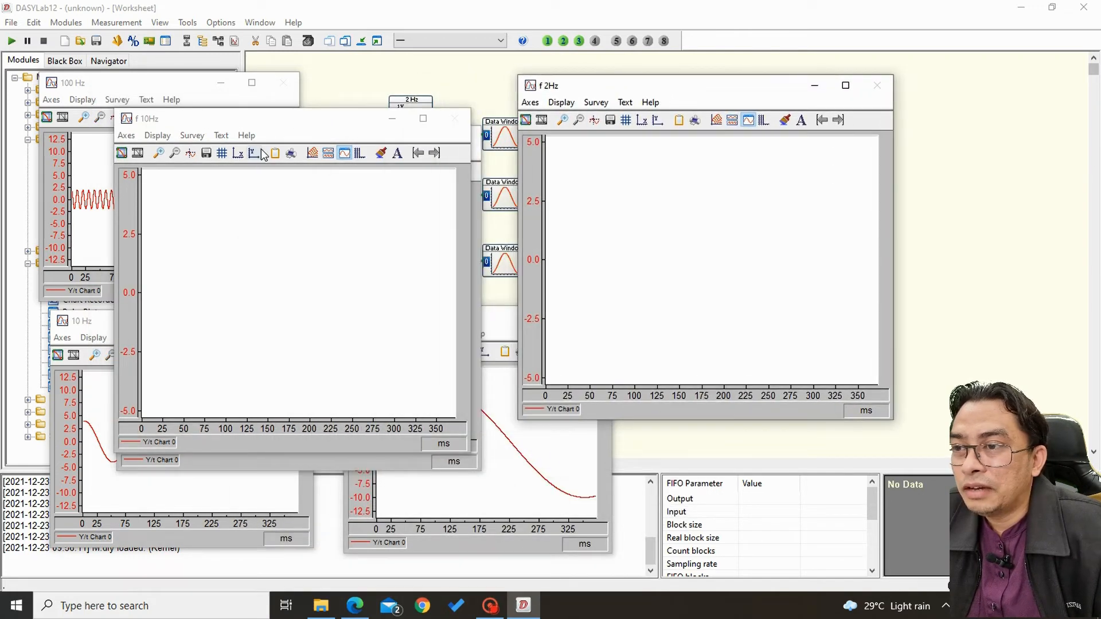
pyautogui.click(264, 126)
pyautogui.moveTo(319, 122); pyautogui.dragTo(654, 258)
pyautogui.moveTo(305, 146); pyautogui.dragTo(737, 163)
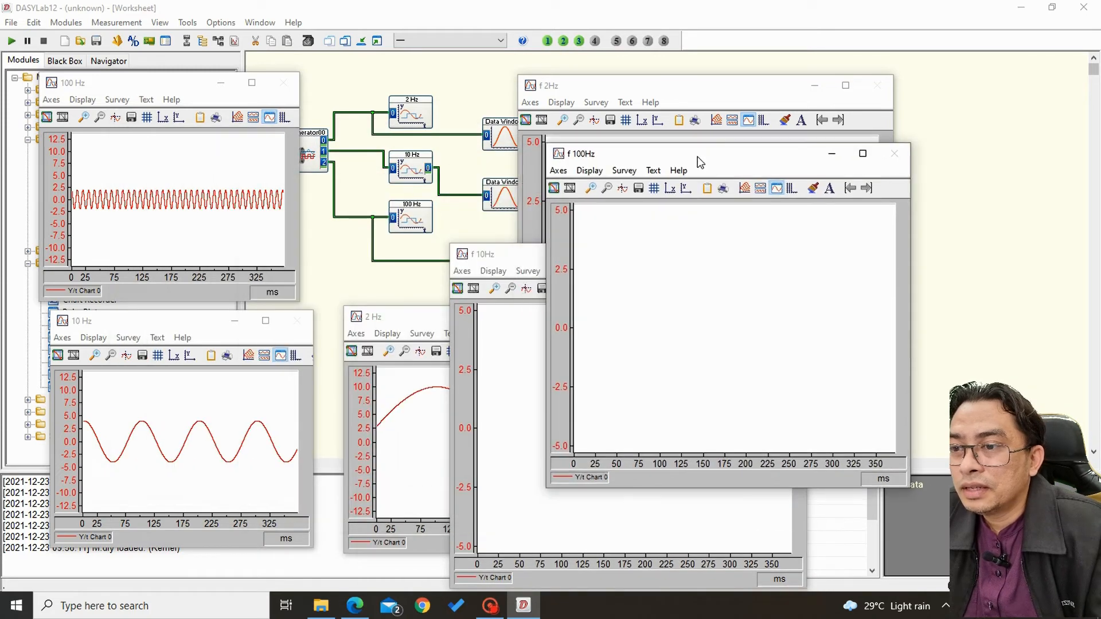
# Minimize the 100 Hz, 10 Hz and 2 Hz time-signal chart windows.
pyautogui.click(220, 83)
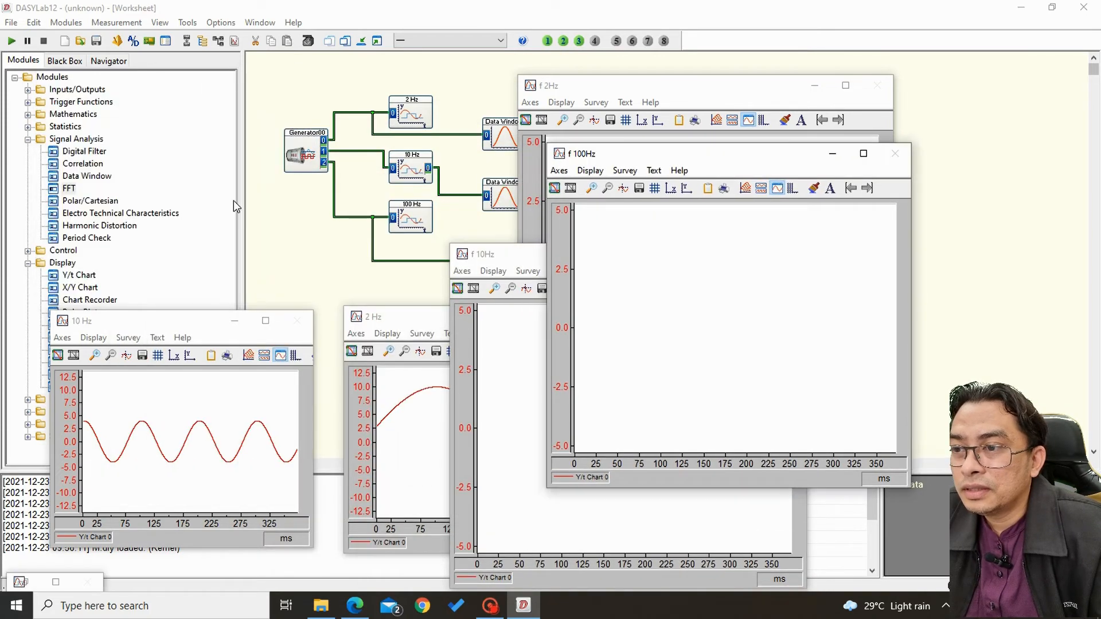
pyautogui.click(235, 320)
pyautogui.click(417, 320)
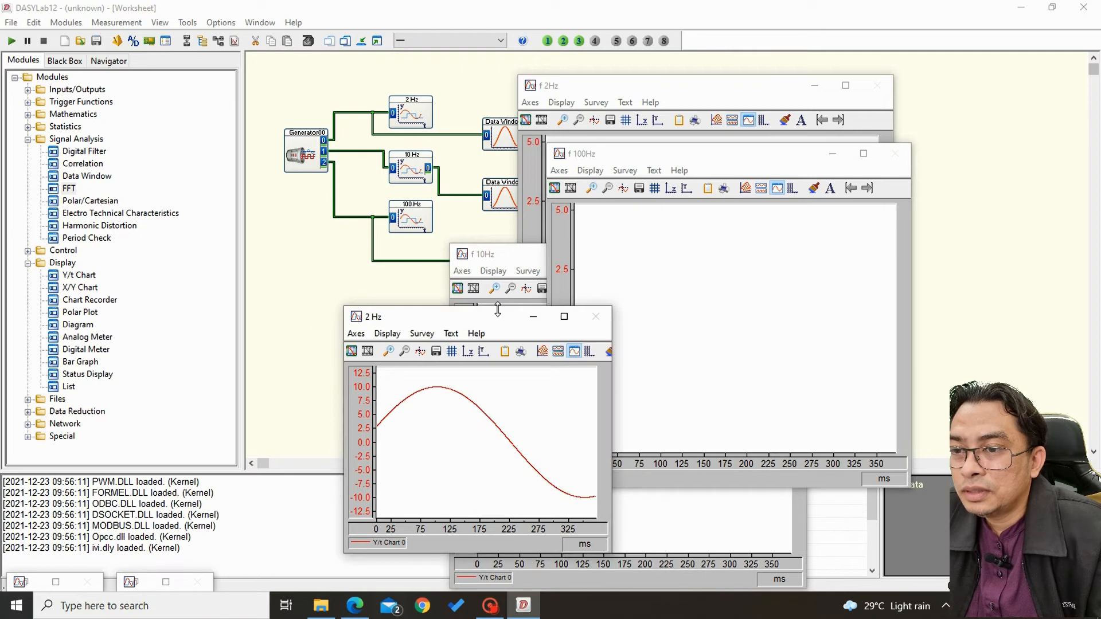
pyautogui.click(534, 316)
# Place the f 10Hz and f 2Hz chart windows side by side above f 100Hz and reduce the height of all three.
pyautogui.click(507, 259)
pyautogui.moveTo(507, 259); pyautogui.dragTo(90, 29)
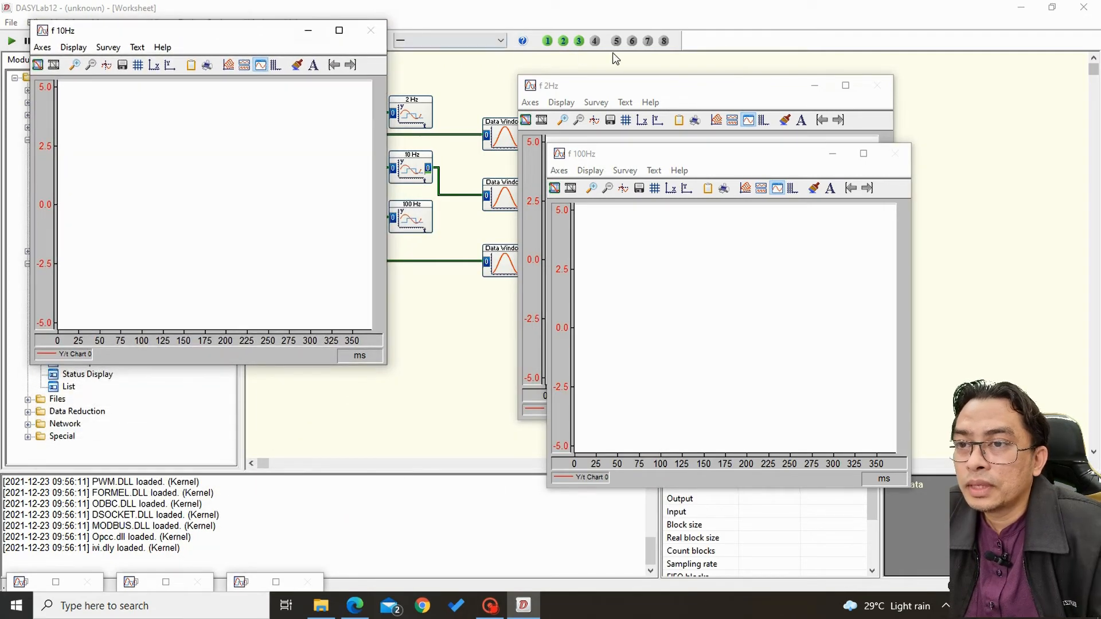
pyautogui.moveTo(658, 89); pyautogui.dragTo(539, 40)
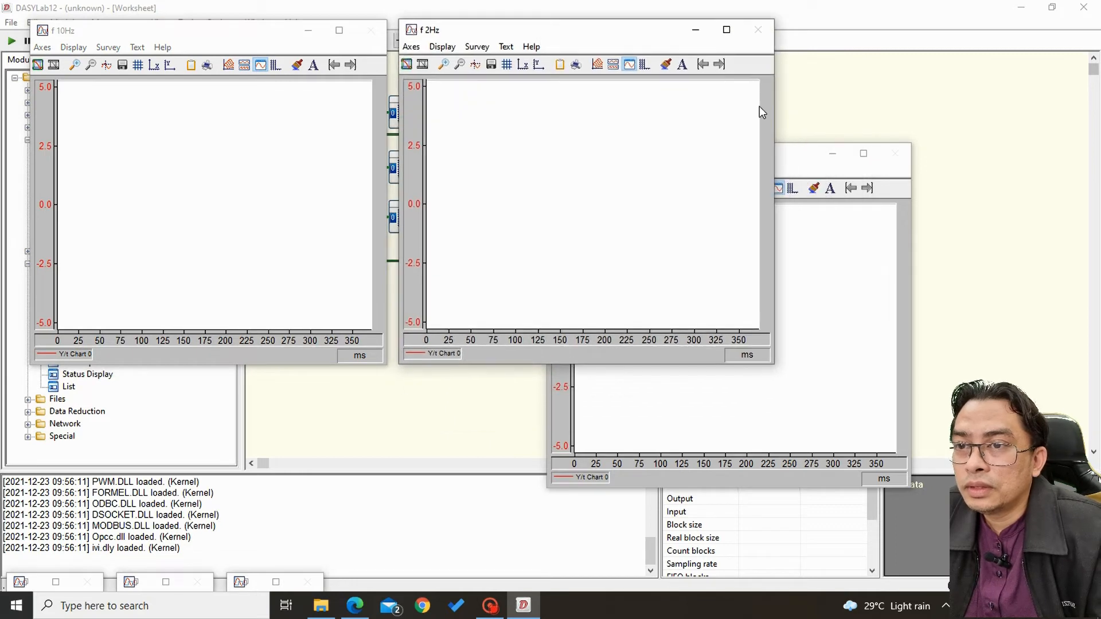
pyautogui.moveTo(556, 366); pyautogui.dragTo(557, 259)
pyautogui.click(300, 367)
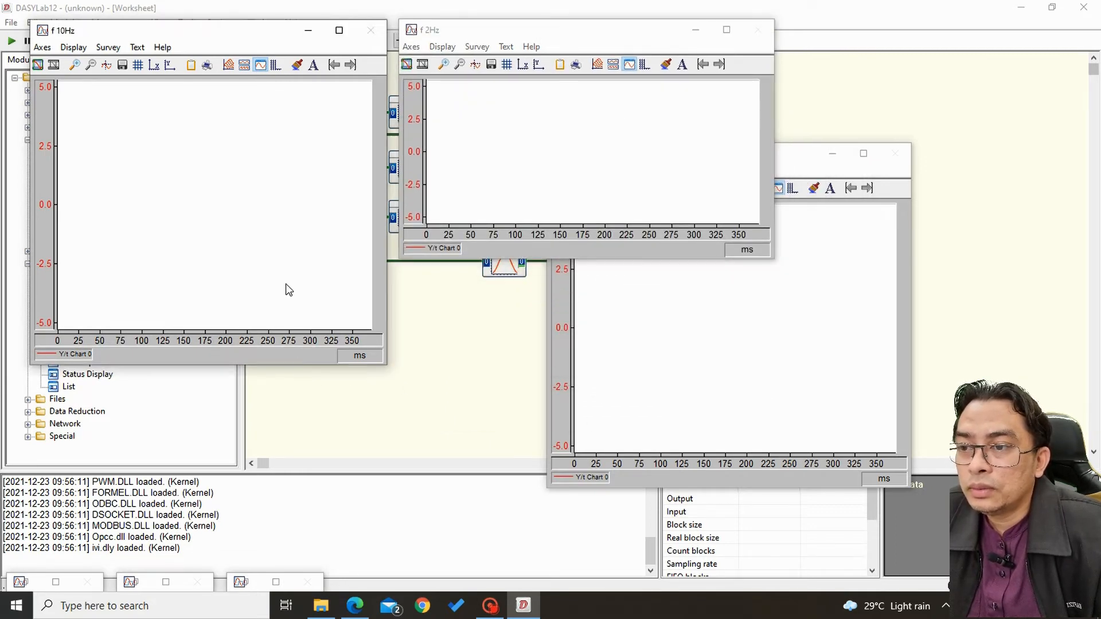
pyautogui.moveTo(273, 368); pyautogui.dragTo(273, 256)
pyautogui.moveTo(793, 159); pyautogui.dragTo(518, 247)
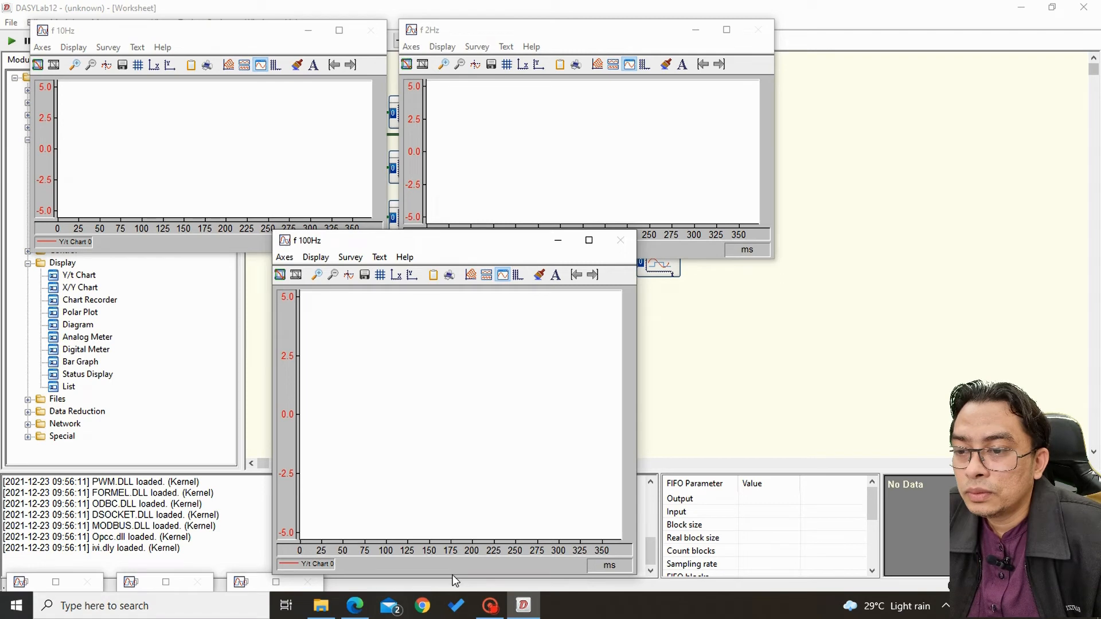
pyautogui.moveTo(453, 575); pyautogui.dragTo(453, 438)
# Shift the f 10Hz and f 2Hz windows just below the main toolbar, and place a slightly taller f 100Hz window beneath f 10Hz.
pyautogui.moveTo(442, 247); pyautogui.dragTo(374, 335)
pyautogui.moveTo(270, 36); pyautogui.dragTo(239, 73)
pyautogui.moveTo(520, 26); pyautogui.dragTo(483, 65)
pyautogui.moveTo(280, 330); pyautogui.dragTo(113, 314)
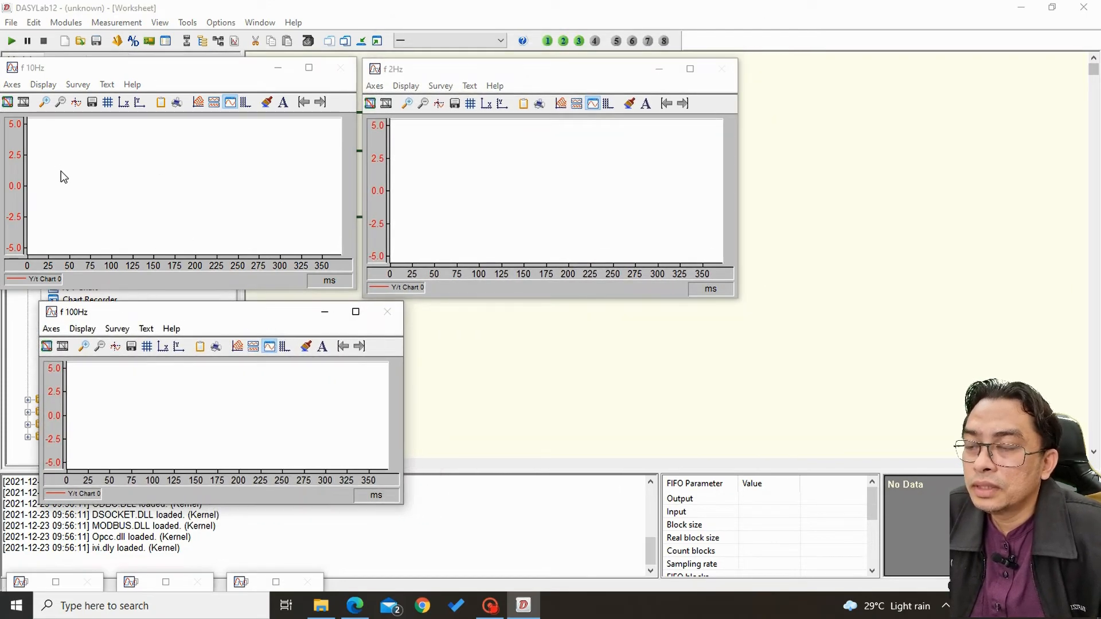
pyautogui.moveTo(230, 505); pyautogui.dragTo(233, 528)
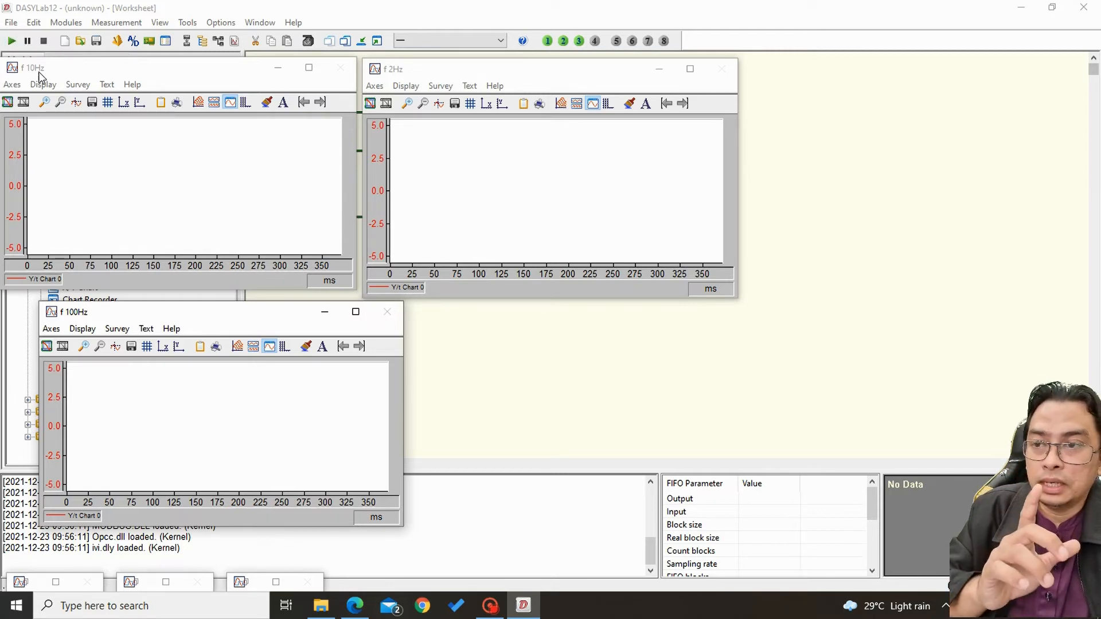
# Set the Y-axis scaling of the f 10Hz chart to run from -12 to 12.
pyautogui.click(13, 85)
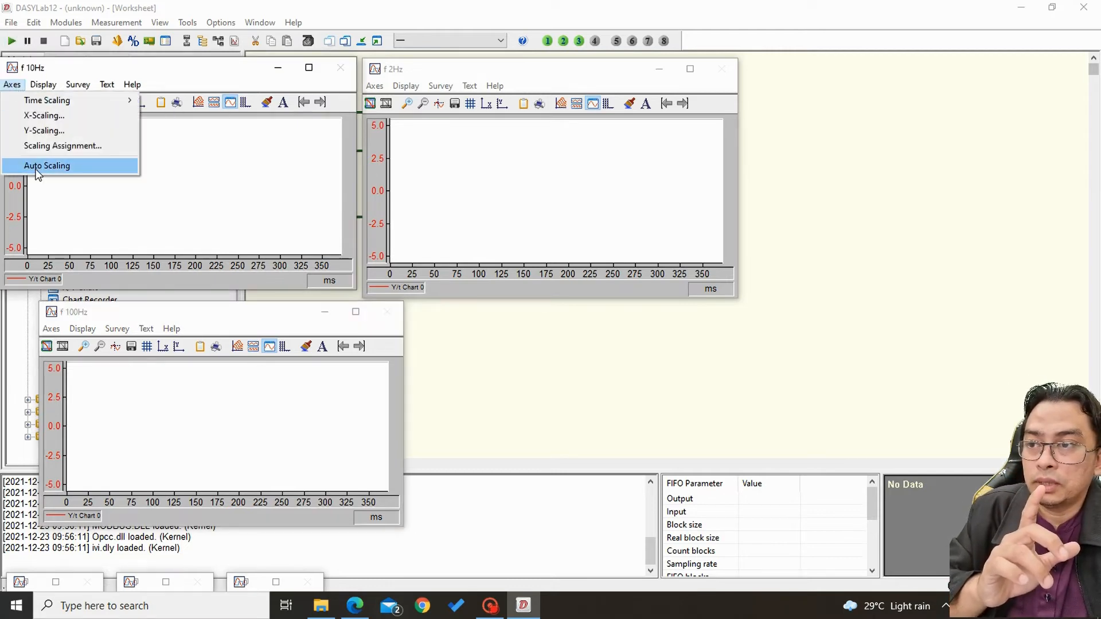
pyautogui.click(41, 130)
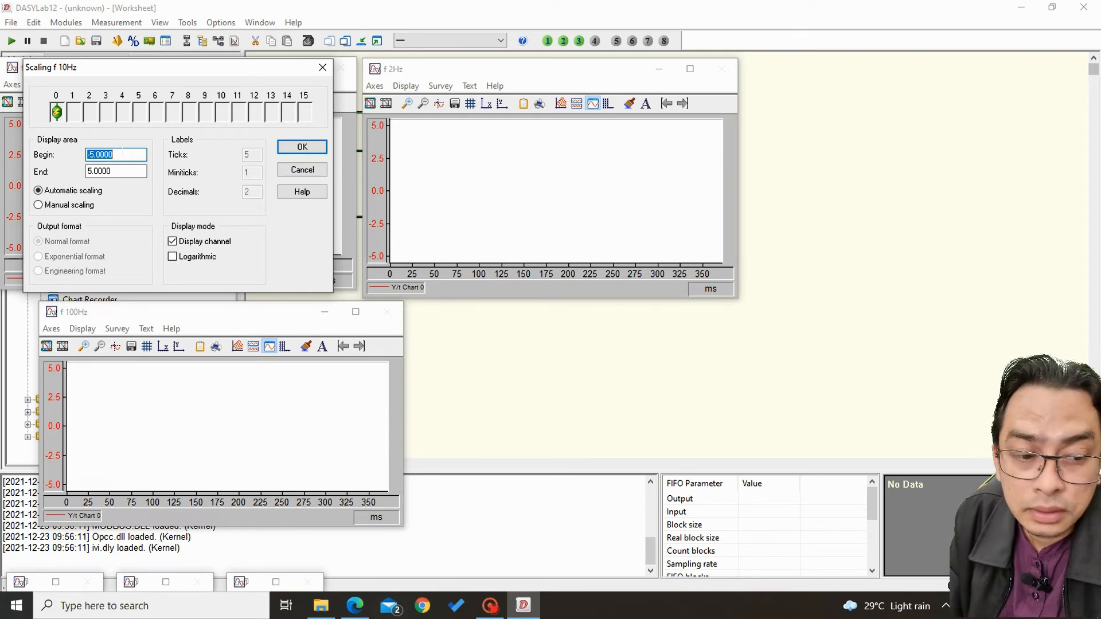
pyautogui.press('BackSpace')
pyautogui.write('-12')
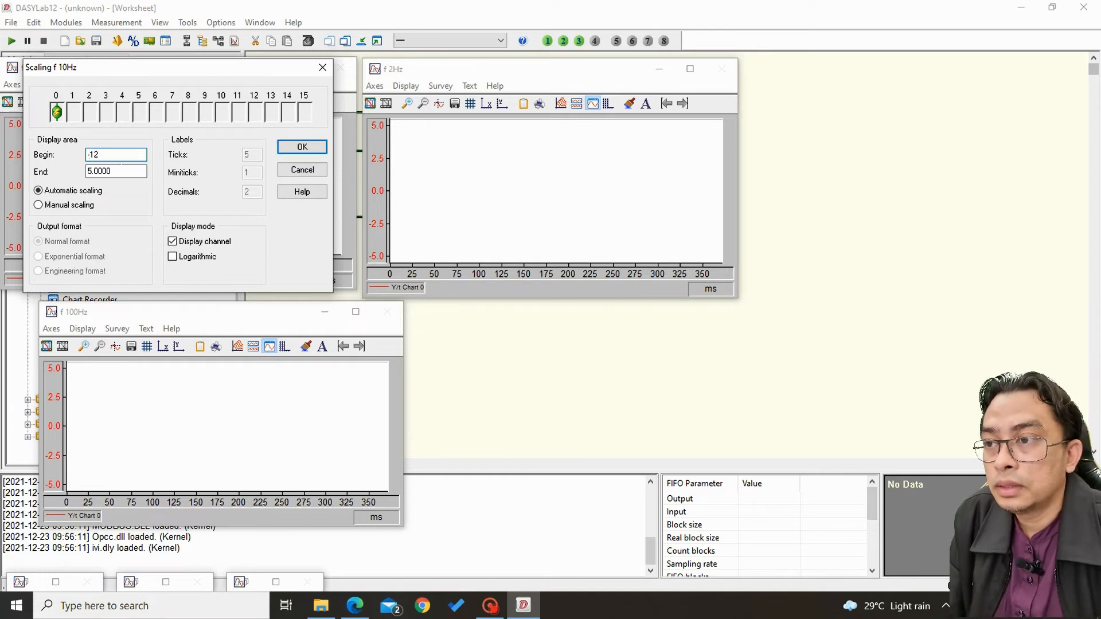
pyautogui.press('Tab')
pyautogui.write('12')
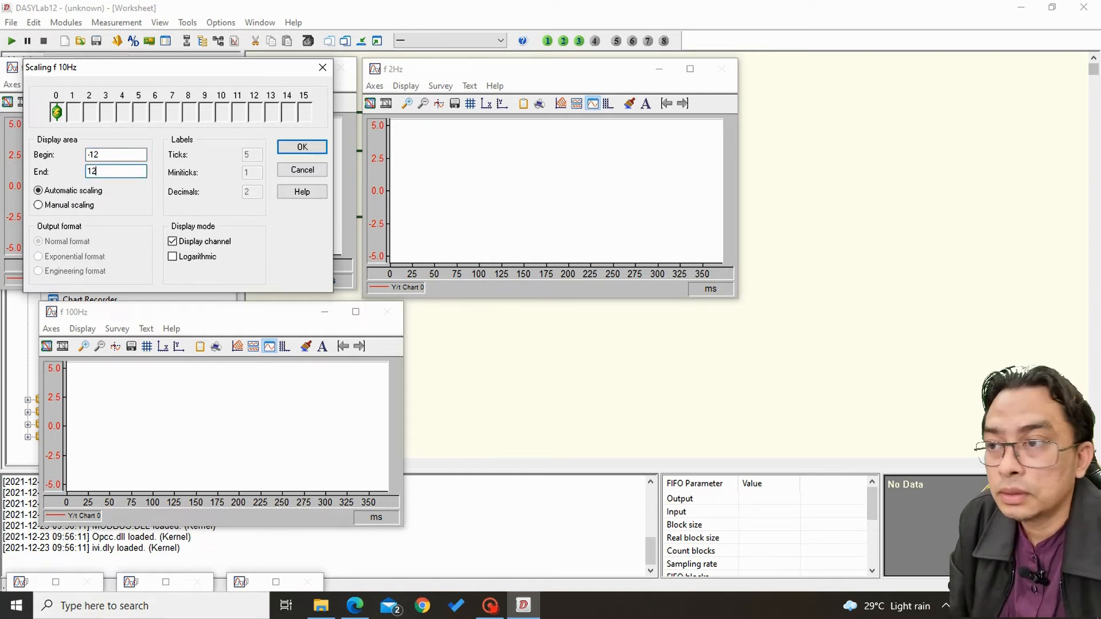
pyautogui.click(295, 151)
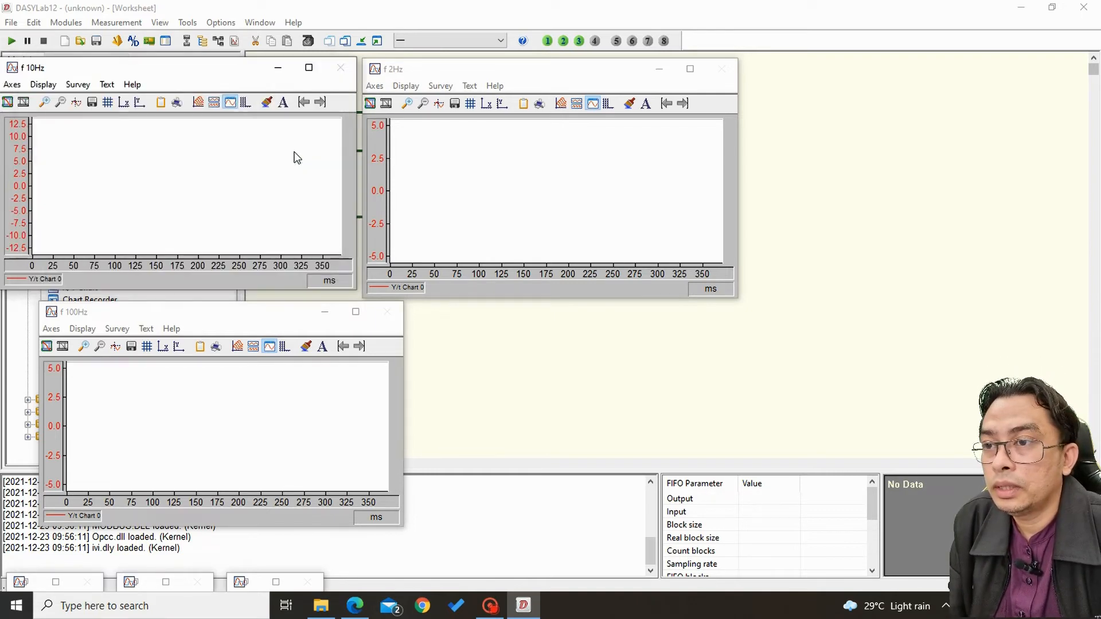
# Set the Y-axis scaling of the f 2Hz chart to run from -12 to 12.
pyautogui.click(374, 86)
pyautogui.click(394, 130)
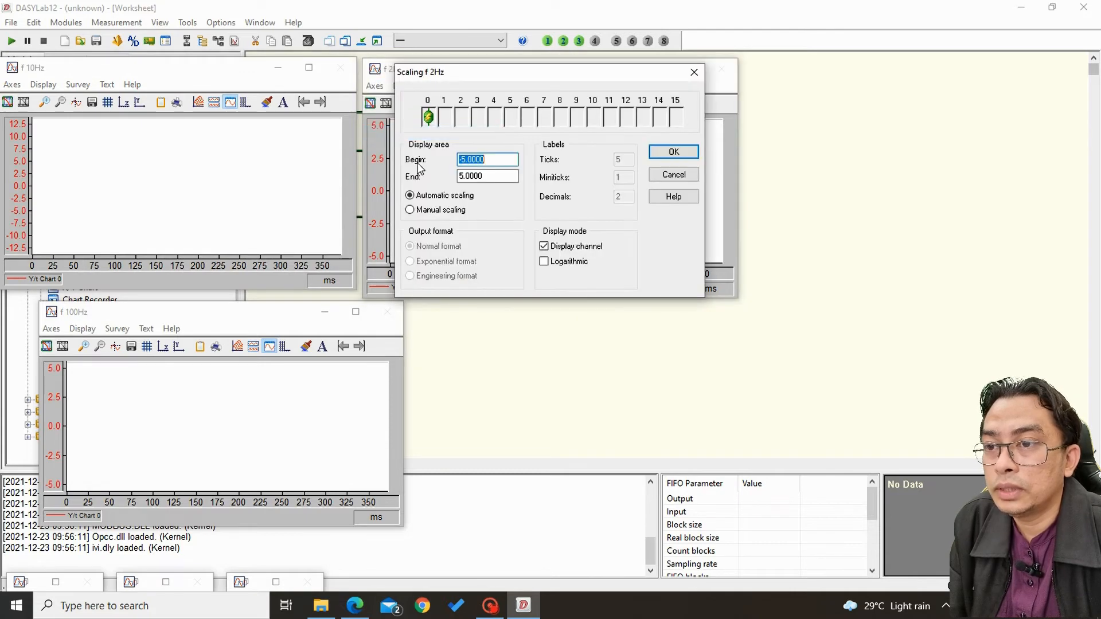
pyautogui.write('-121')
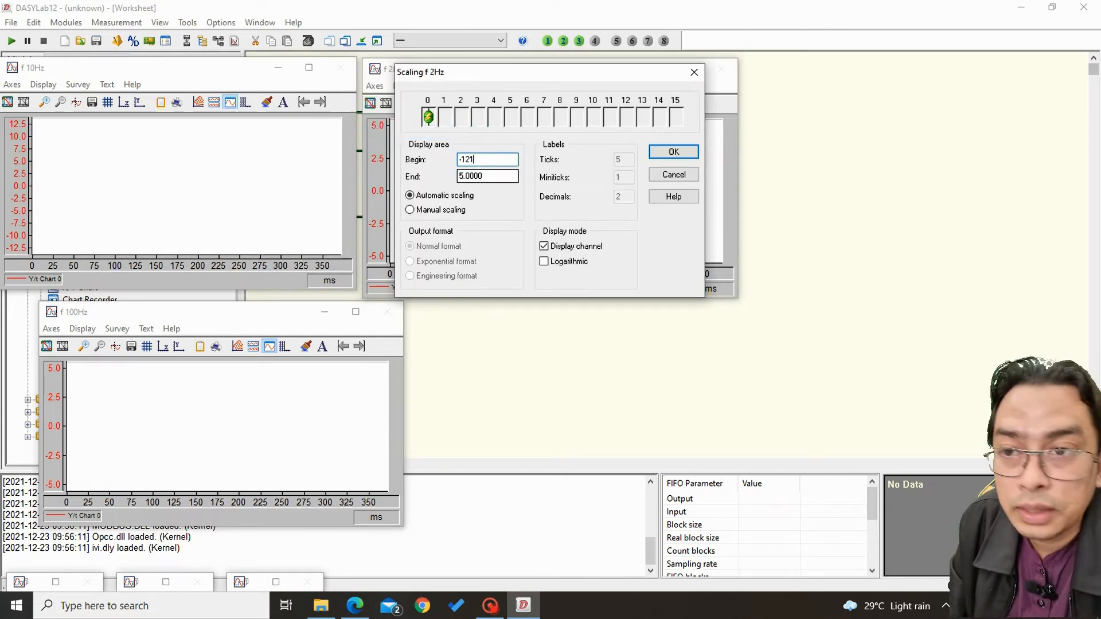
pyautogui.press('BackSpace')
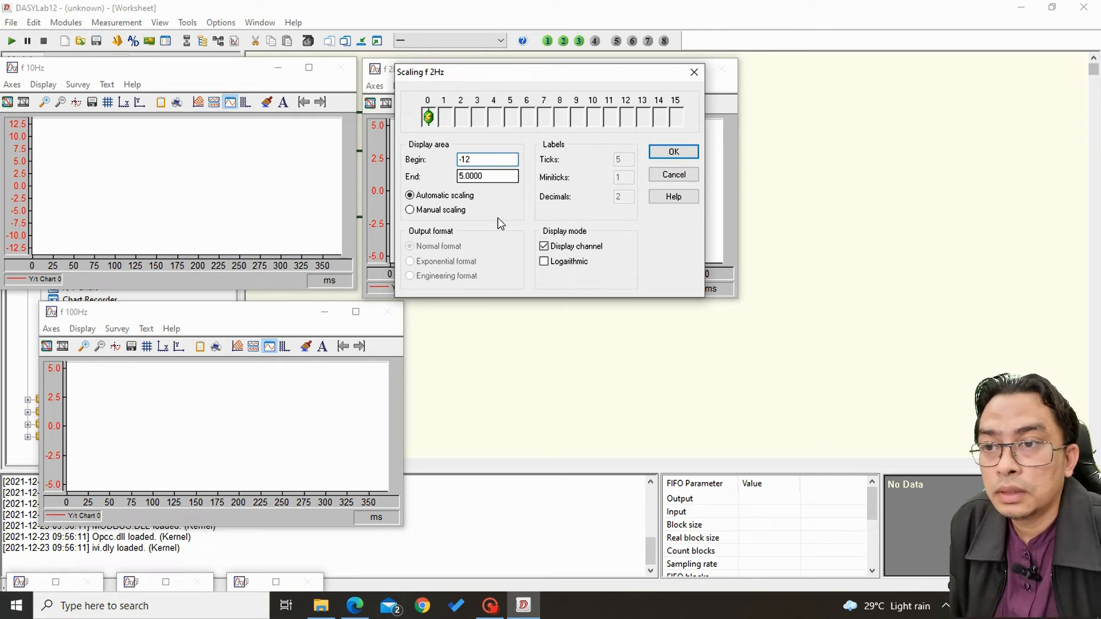
pyautogui.click(485, 176)
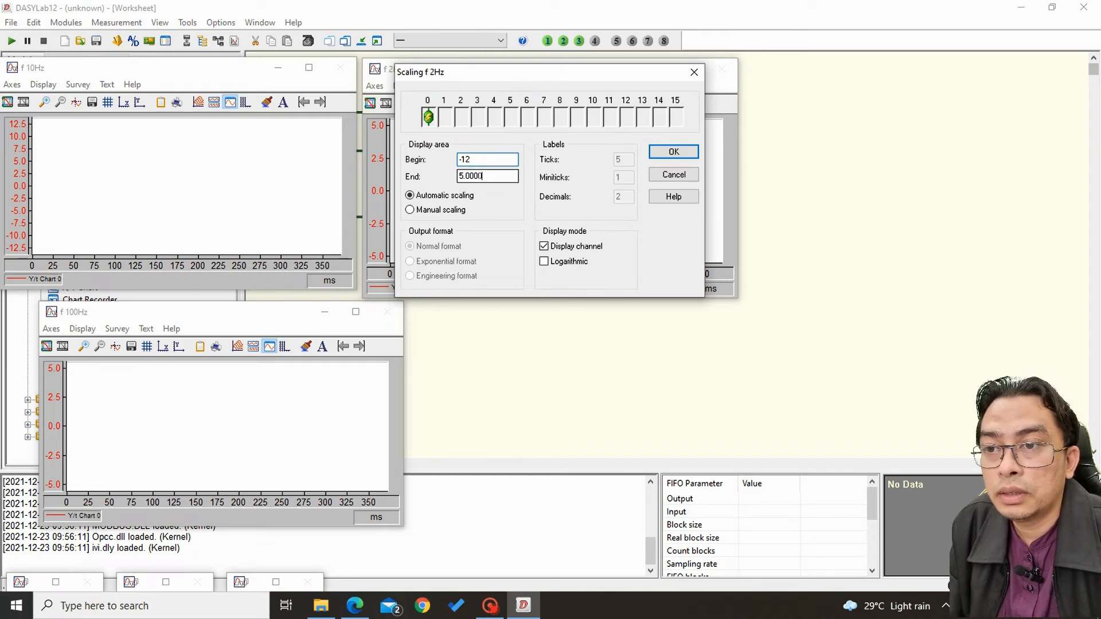
pyautogui.moveTo(483, 176); pyautogui.dragTo(383, 164)
pyautogui.write('10')
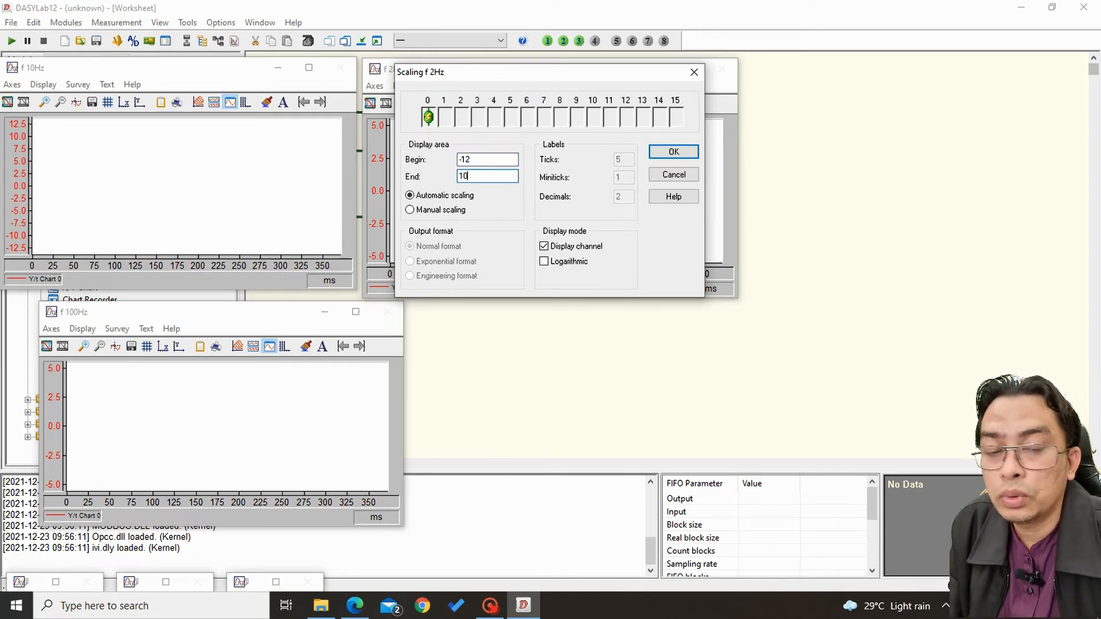
pyautogui.press('BackSpace')
pyautogui.press('BackSpace')
pyautogui.write('12')
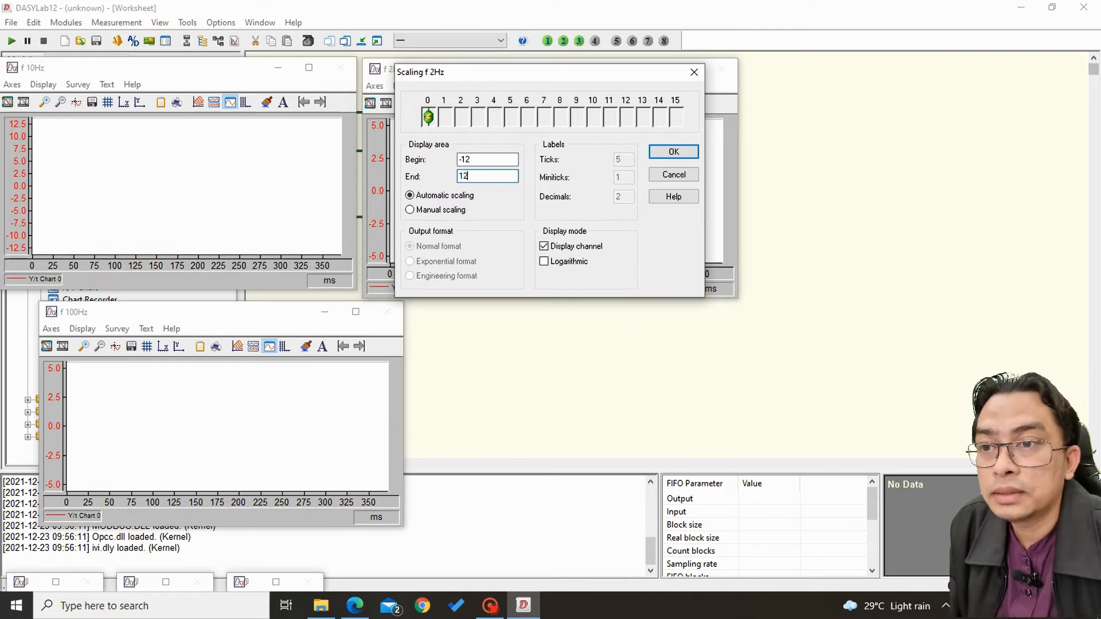
pyautogui.click(674, 153)
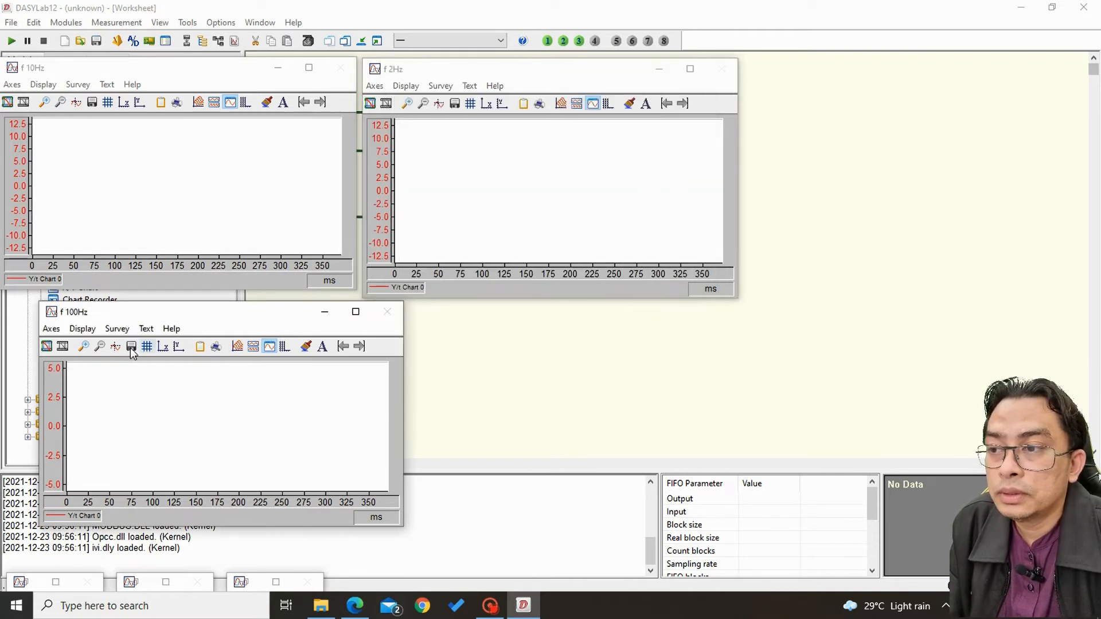
# Set the Y-axis scaling of the f 100Hz chart to run from -12 to 12.
pyautogui.click(51, 329)
pyautogui.click(91, 374)
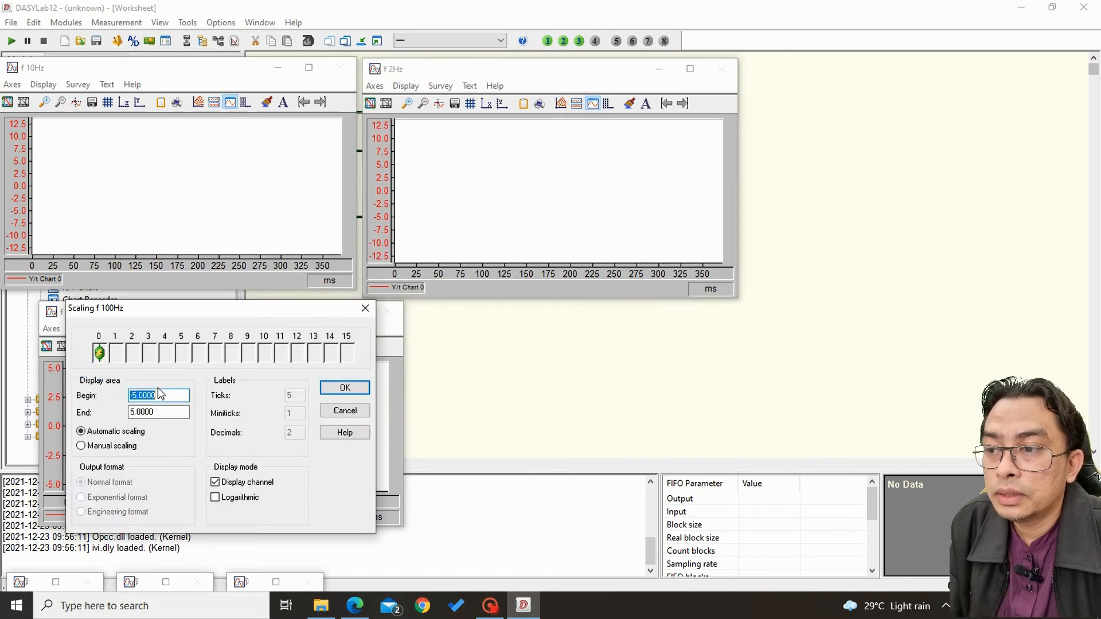
pyautogui.write('-12')
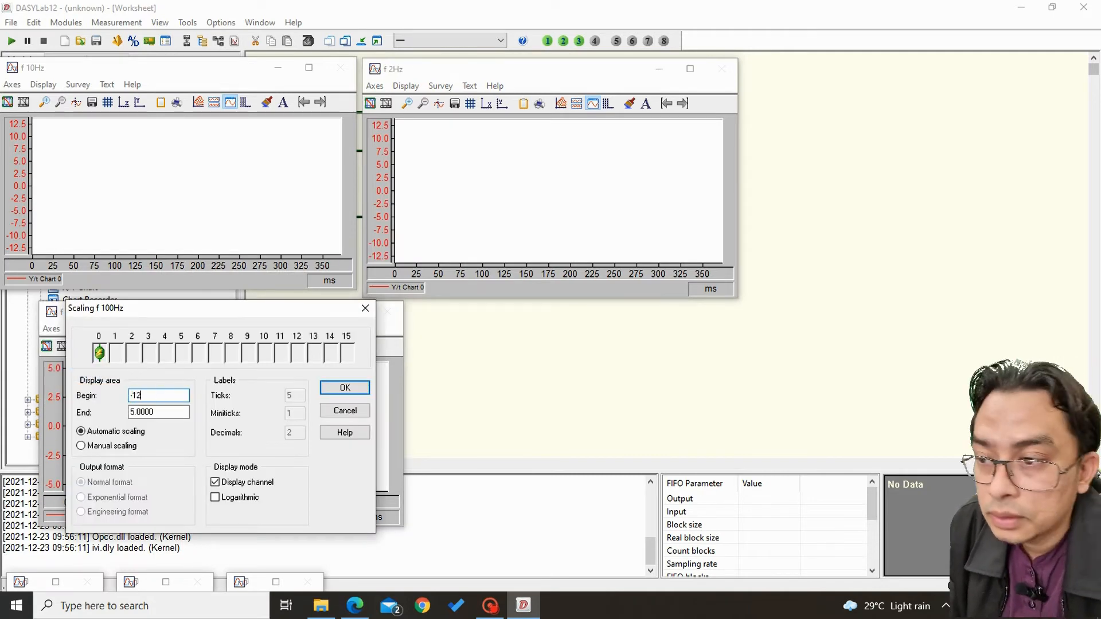
pyautogui.press('Tab')
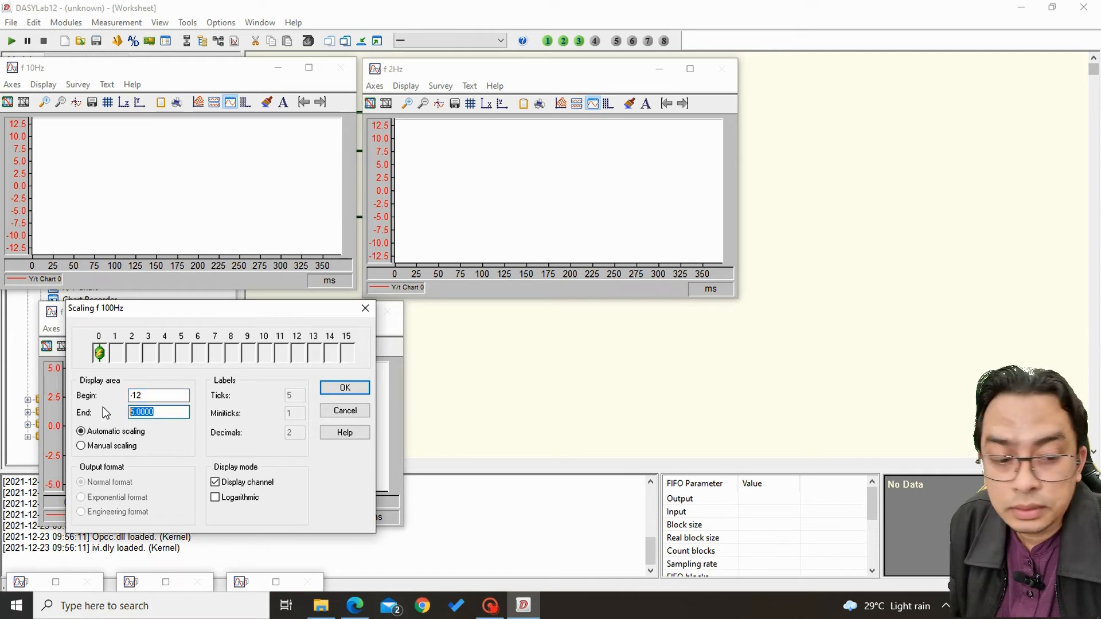
pyautogui.write('12')
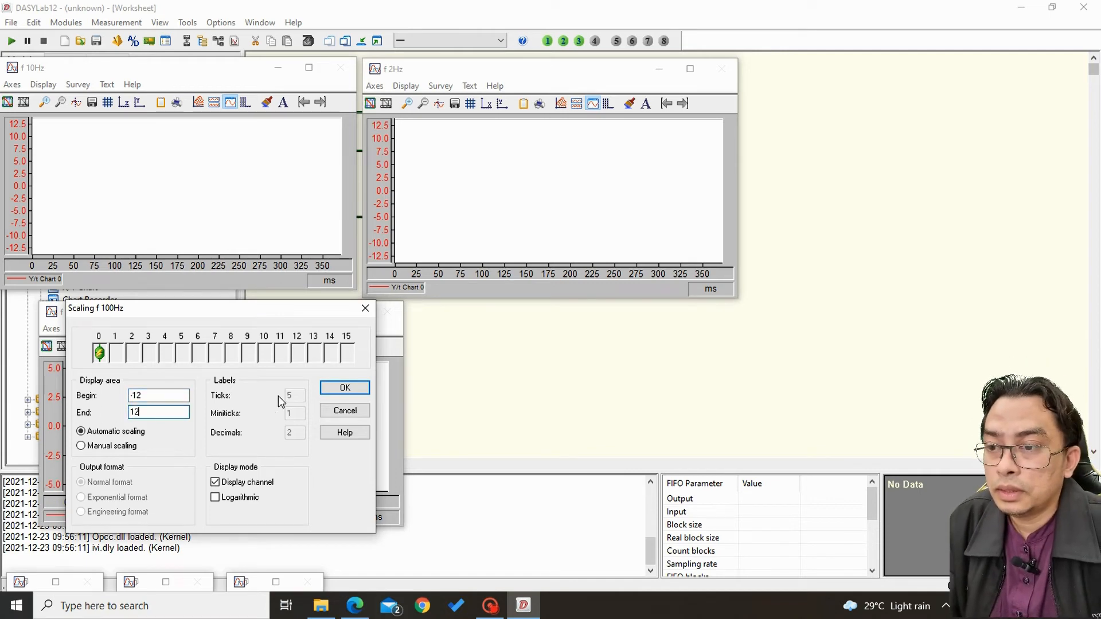
pyautogui.click(345, 387)
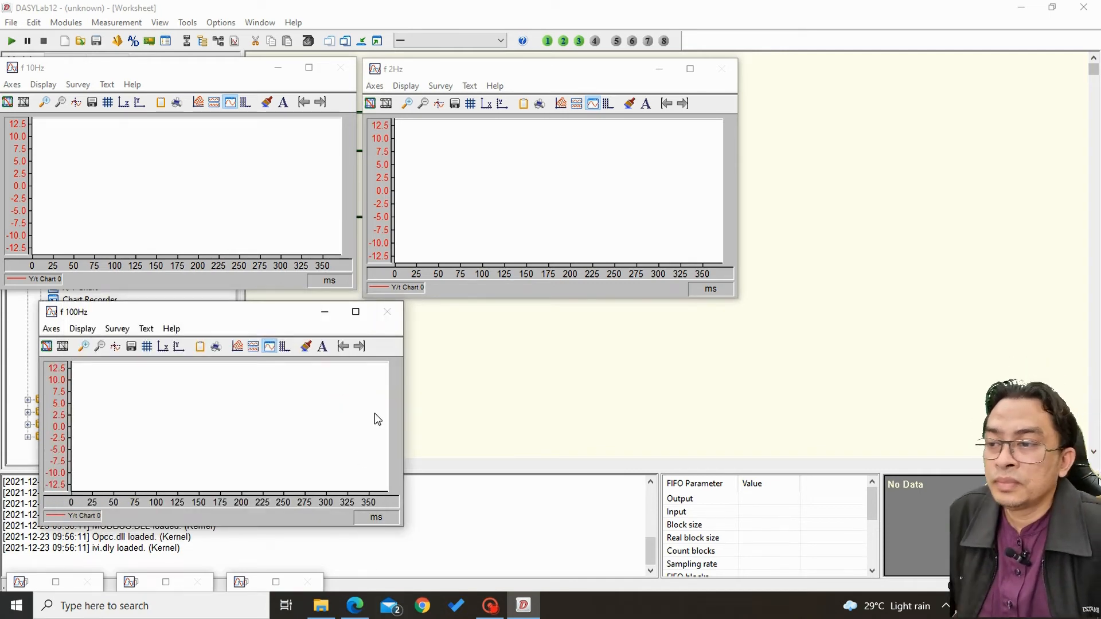
# Start the measurement and zoom each of the f 10Hz, f 2Hz and f 100Hz charts in on its low-frequency spectrum peak.
pyautogui.click(12, 42)
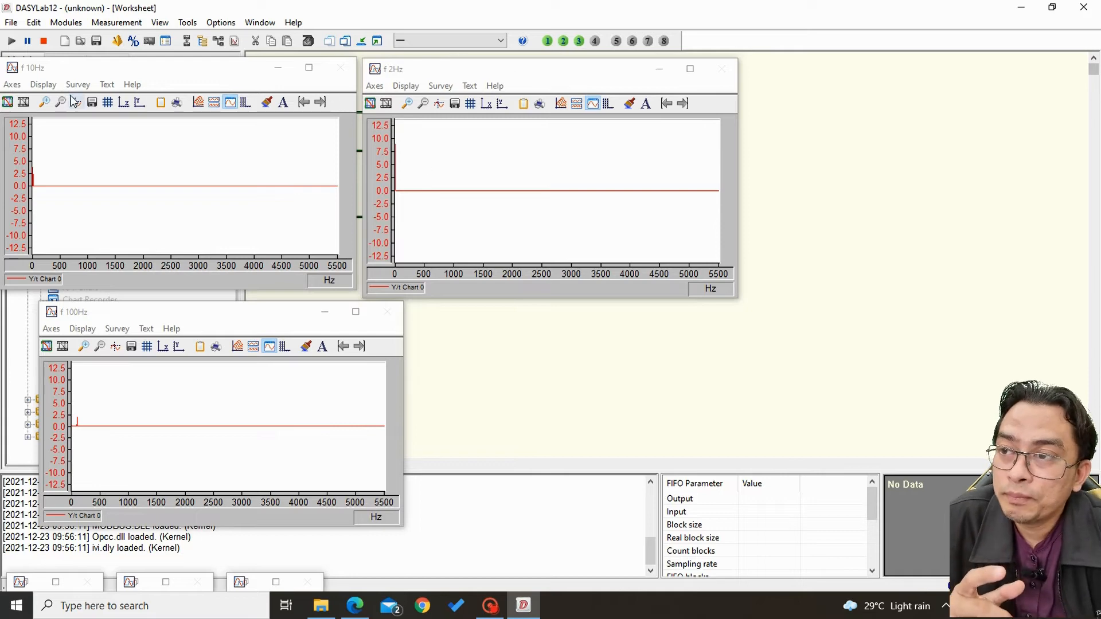
pyautogui.click(46, 104)
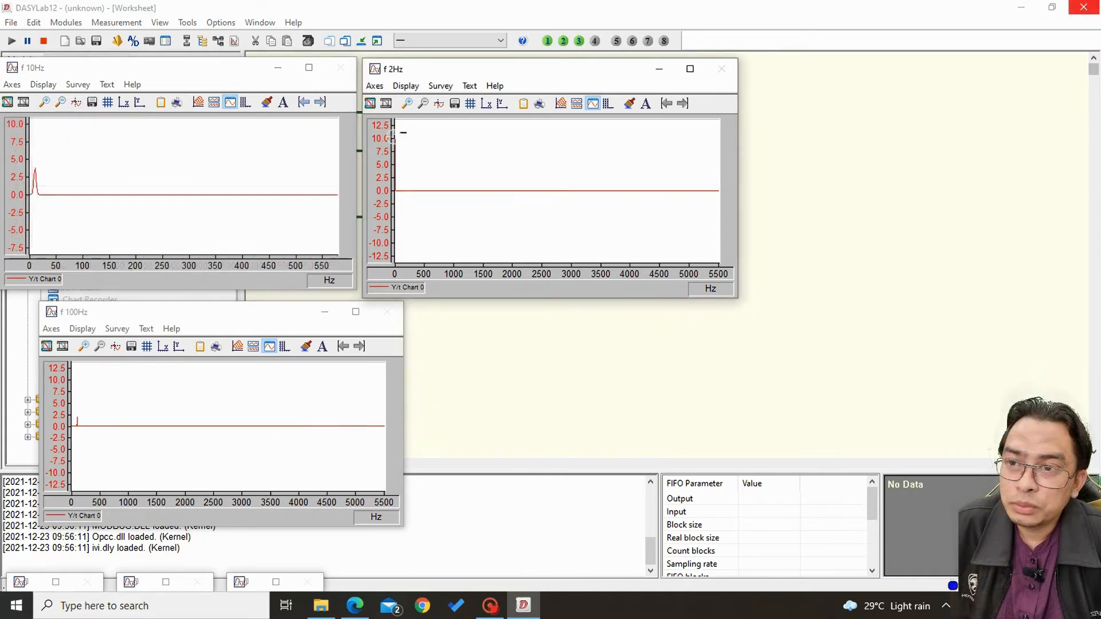
pyautogui.moveTo(407, 133); pyautogui.dragTo(398, 223)
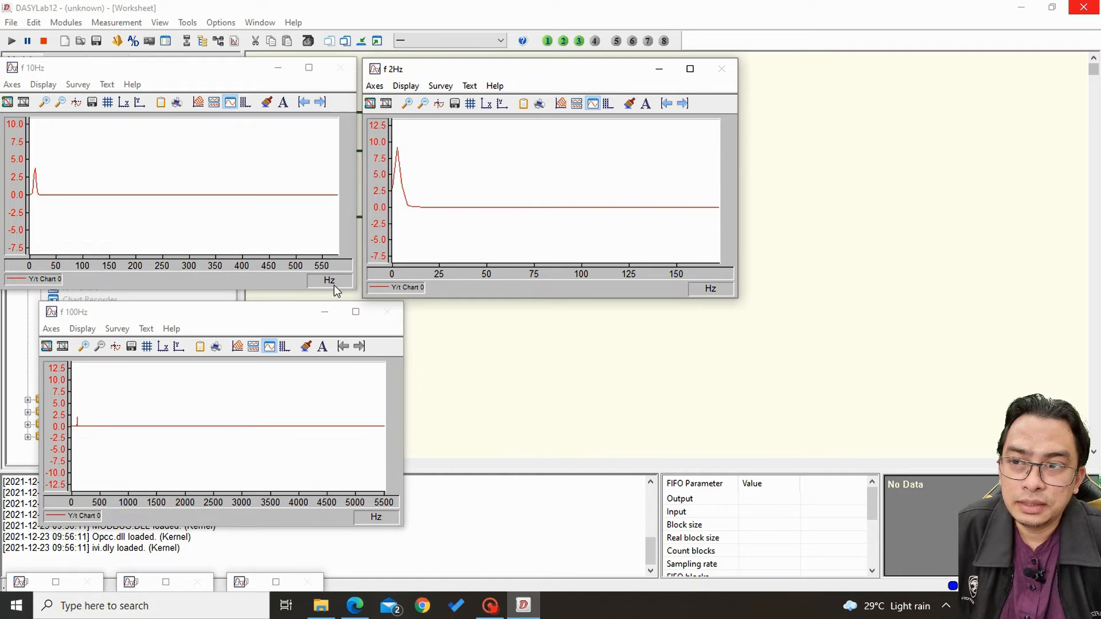
pyautogui.click(138, 370)
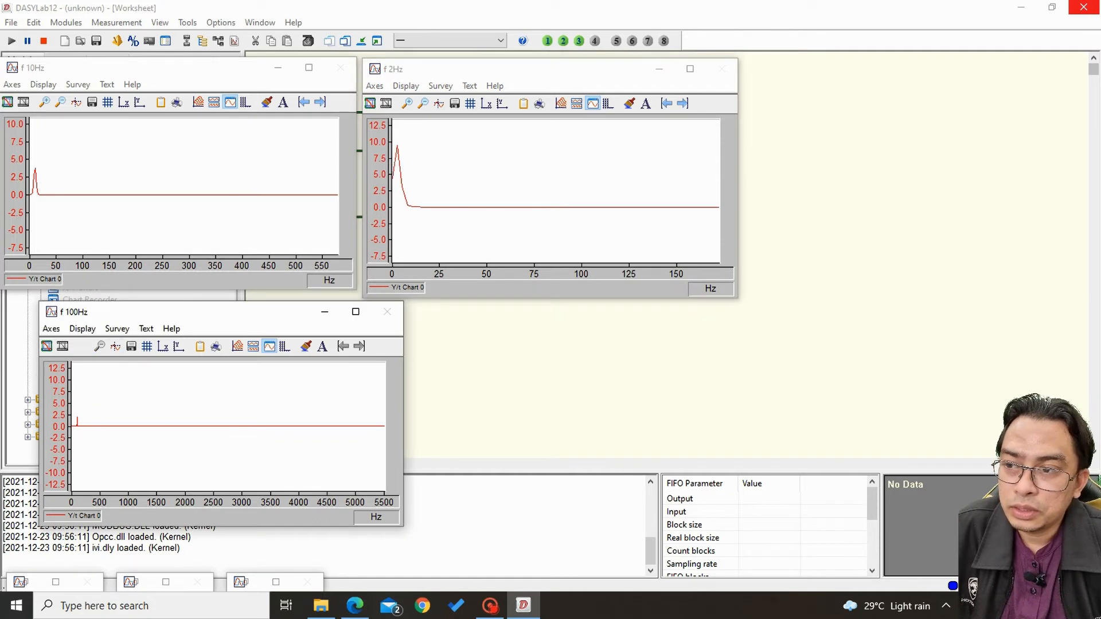
pyautogui.moveTo(72, 392); pyautogui.dragTo(83, 450)
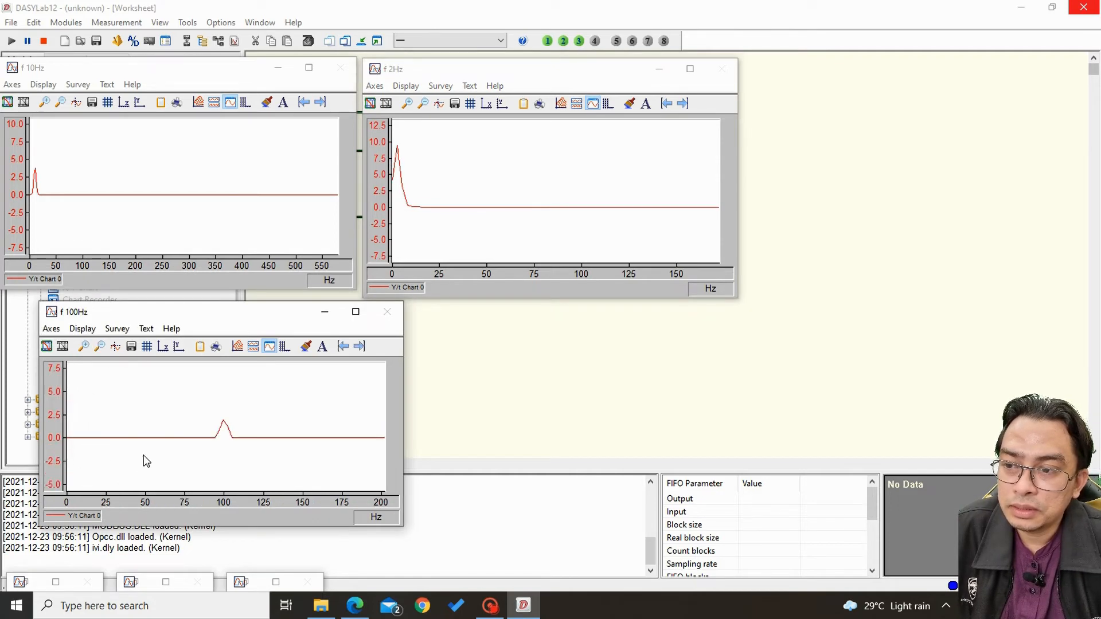
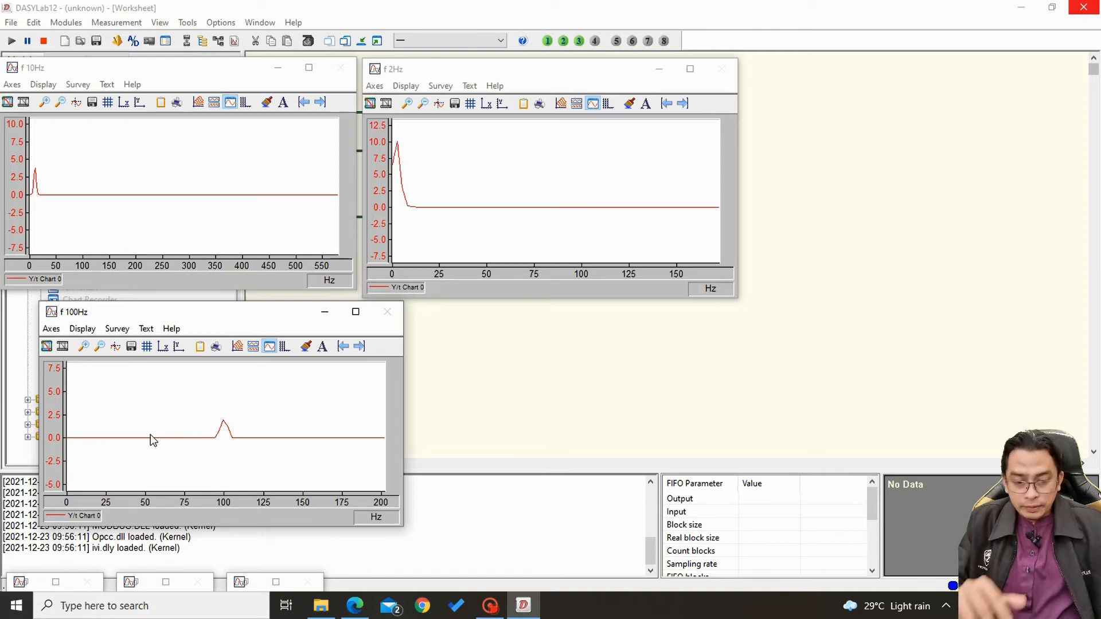
# Stop the measurement and set the measurement sampling rate to 2000 kHz, reapplying the automatically specified block size.
pyautogui.click(42, 41)
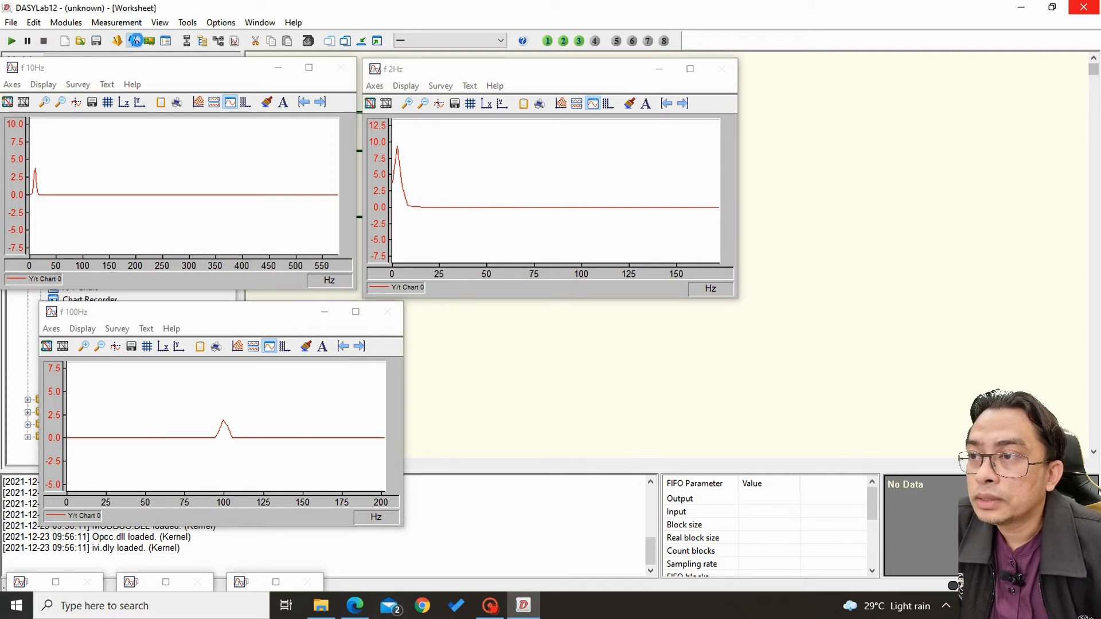
pyautogui.click(136, 40)
pyautogui.click(513, 132)
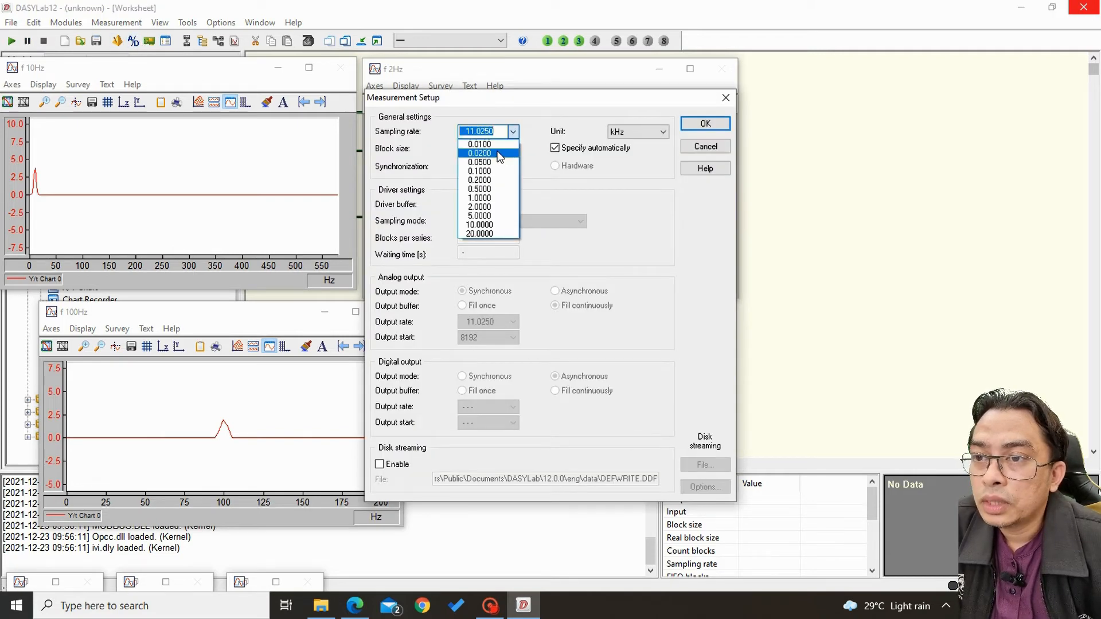
pyautogui.write('2')
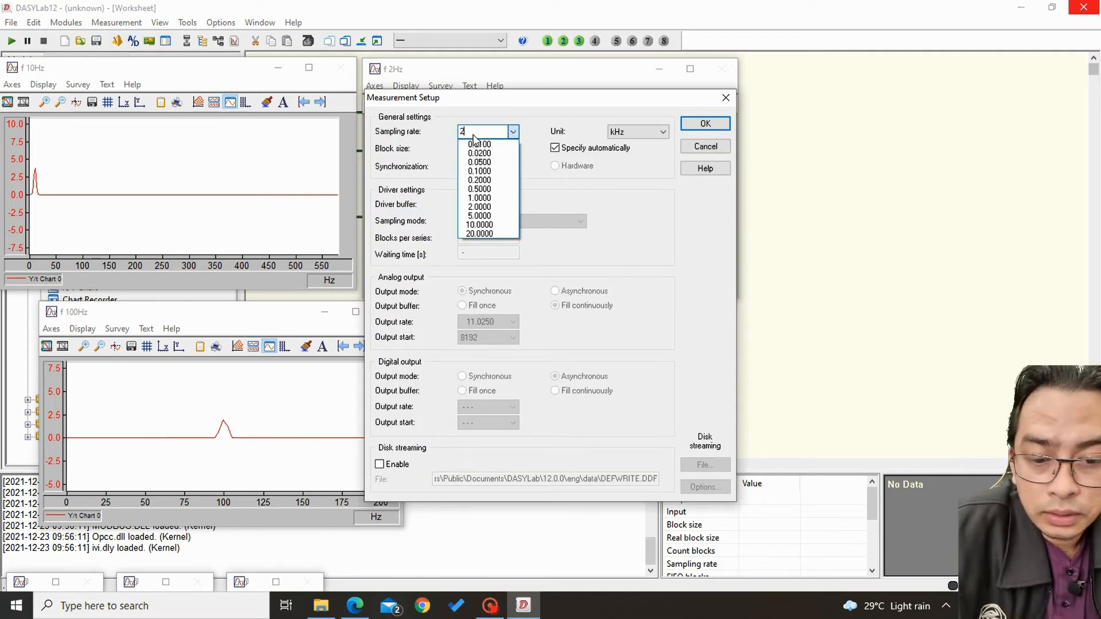
pyautogui.write('000')
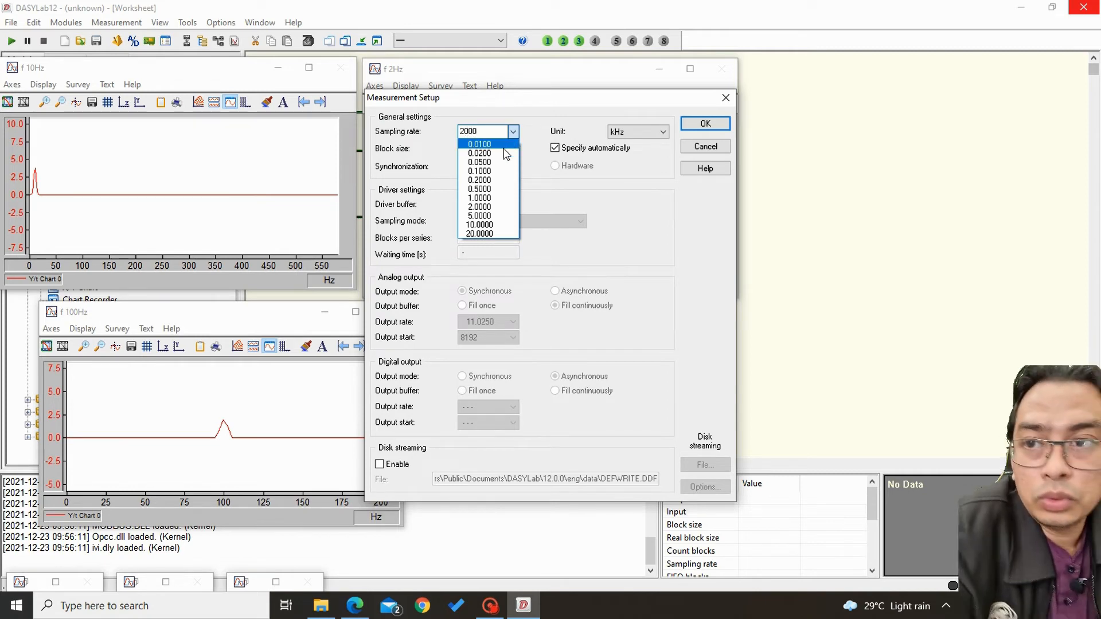
pyautogui.click(706, 120)
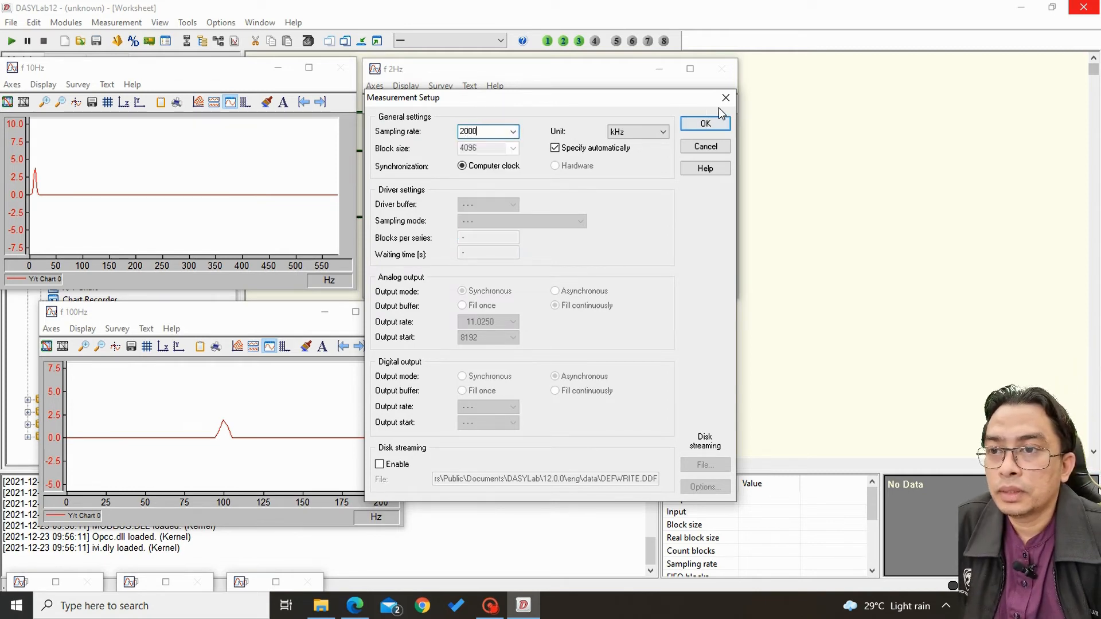
pyautogui.click(576, 149)
pyautogui.click(575, 148)
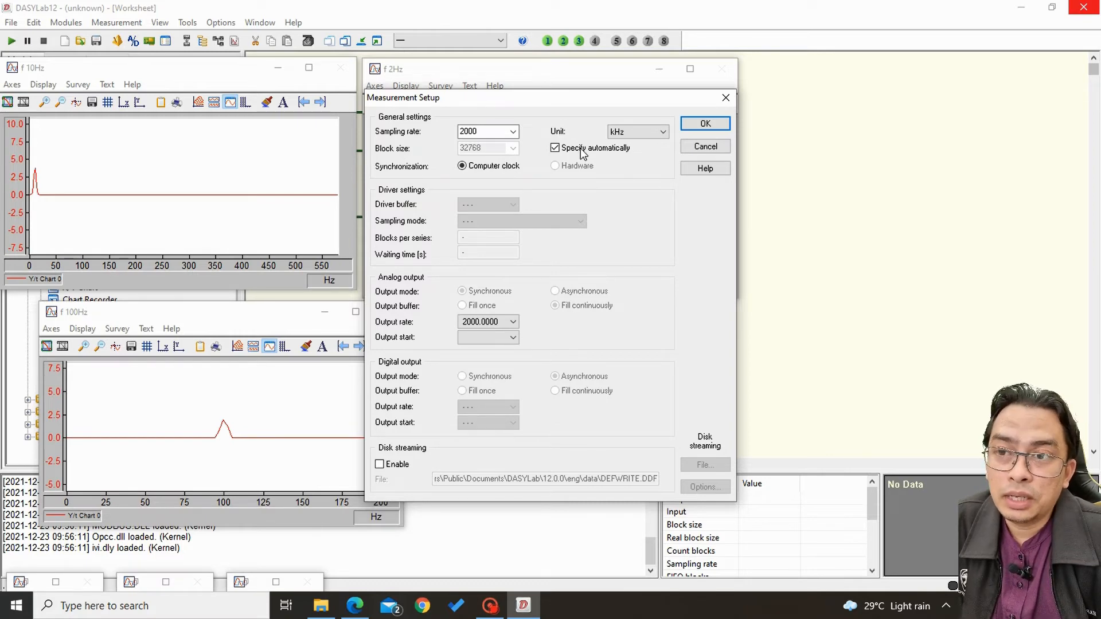
pyautogui.click(704, 124)
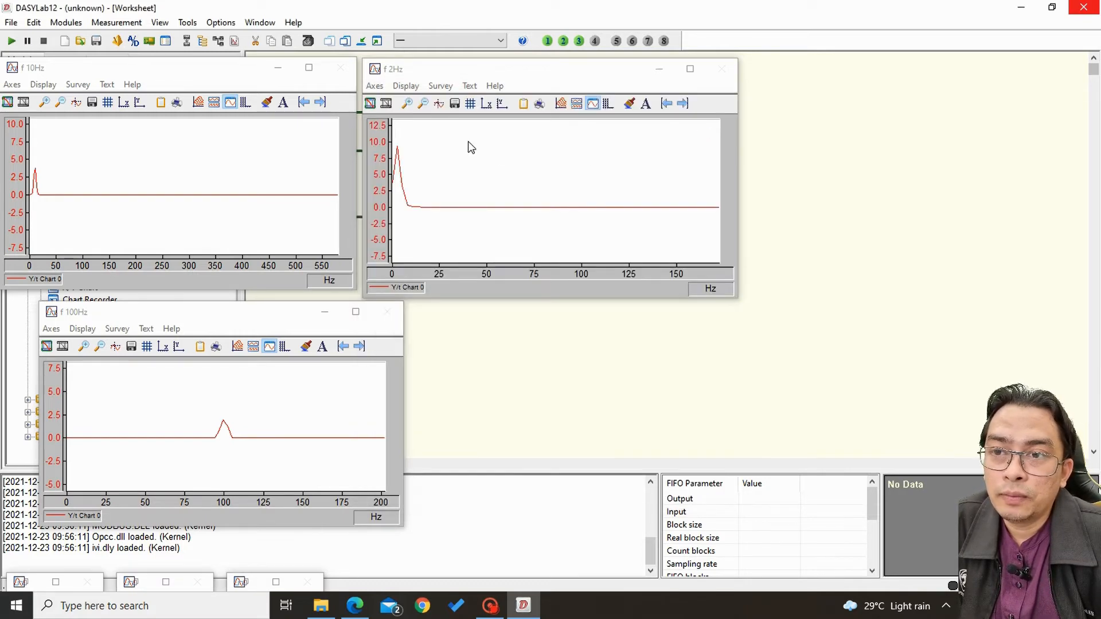
# Try to set the measurement sampling rate to 2 kHz, switching the unit to Hz and back to kHz.
pyautogui.click(132, 41)
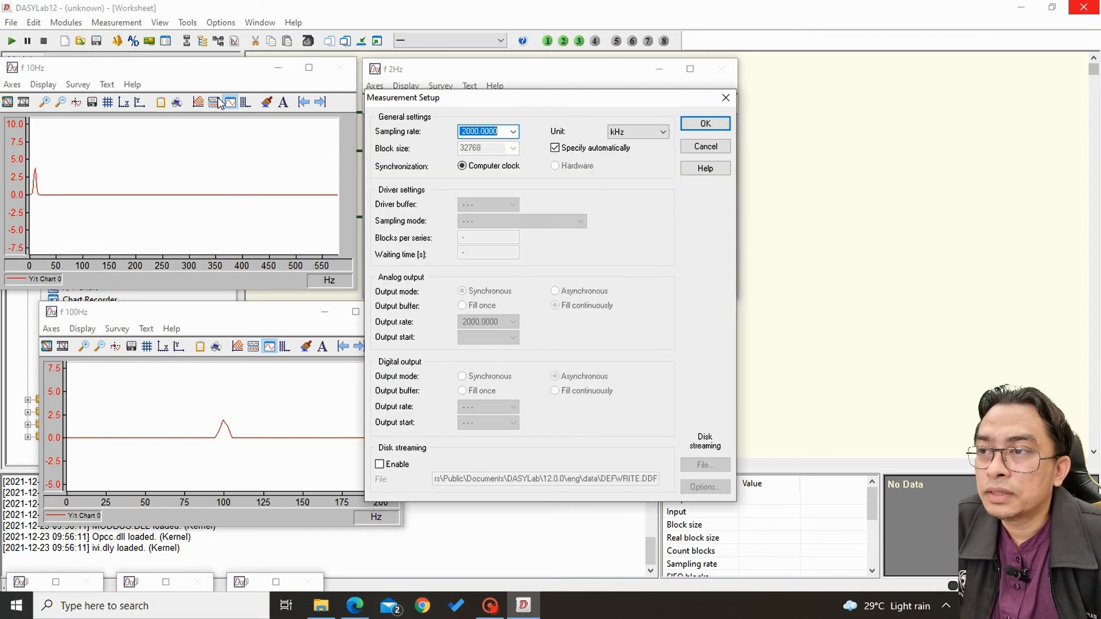
pyautogui.click(633, 133)
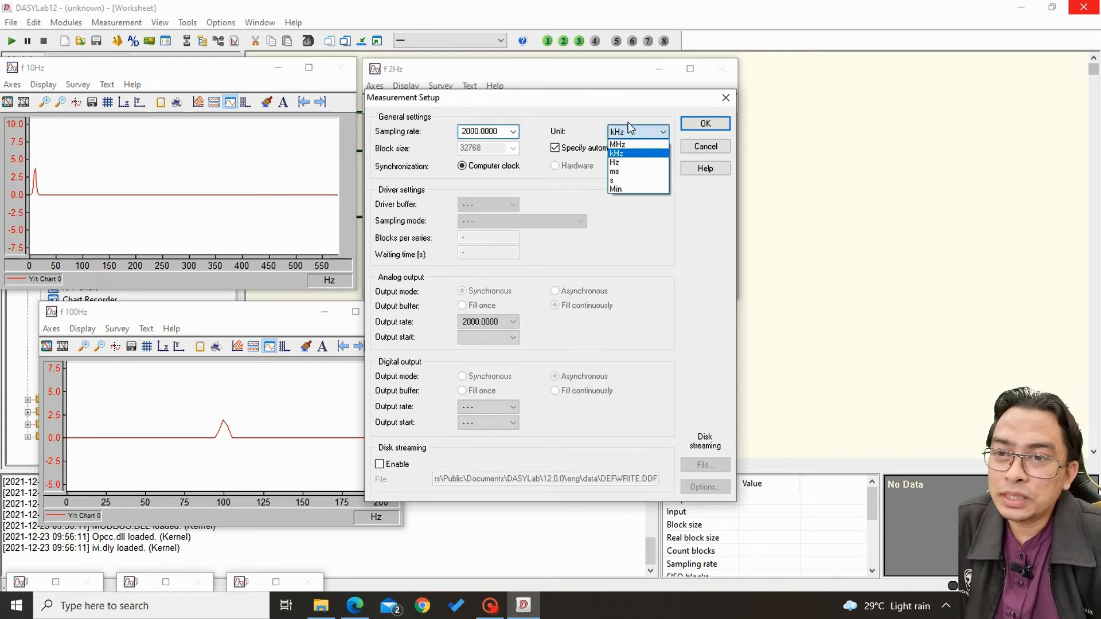
pyautogui.click(625, 162)
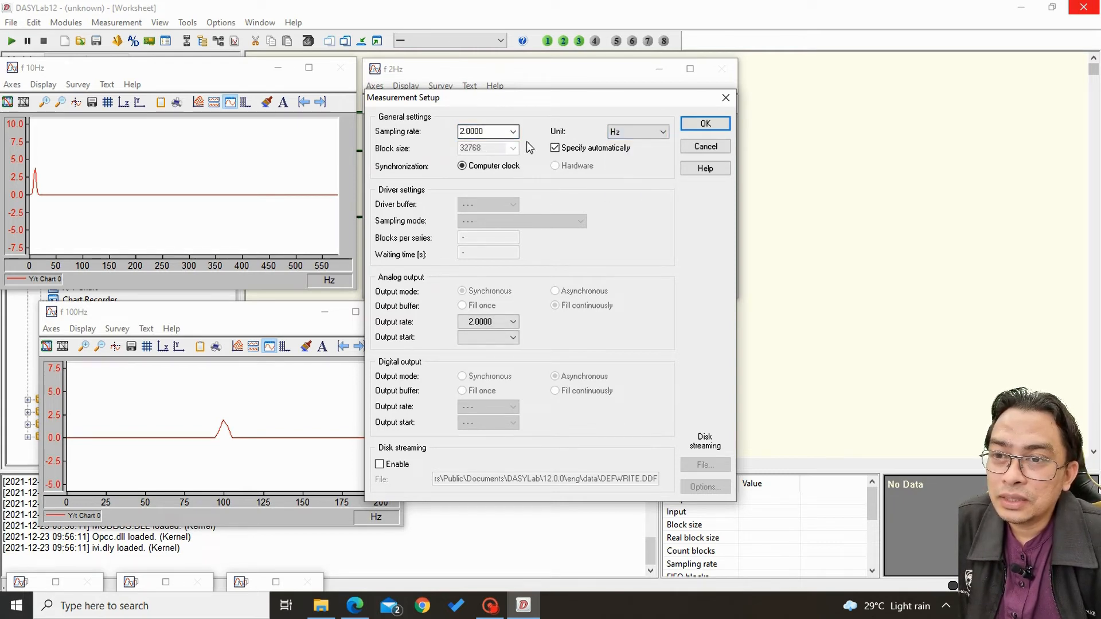
pyautogui.moveTo(489, 134); pyautogui.dragTo(412, 136)
pyautogui.write('20')
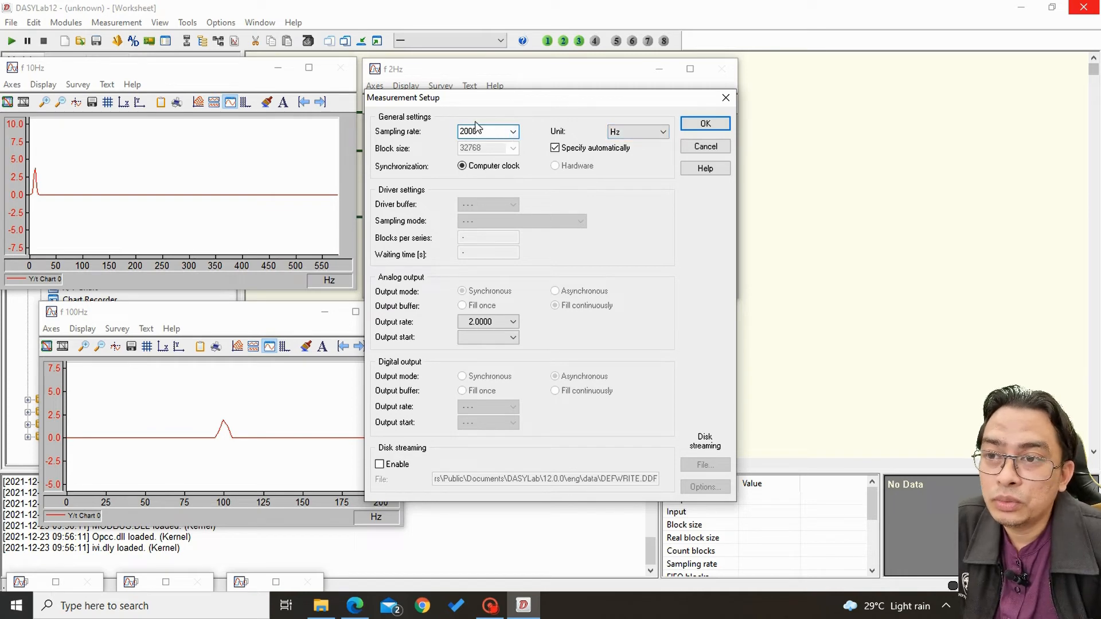
pyautogui.press('BackSpace')
pyautogui.press('BackSpace')
pyautogui.press('BackSpace')
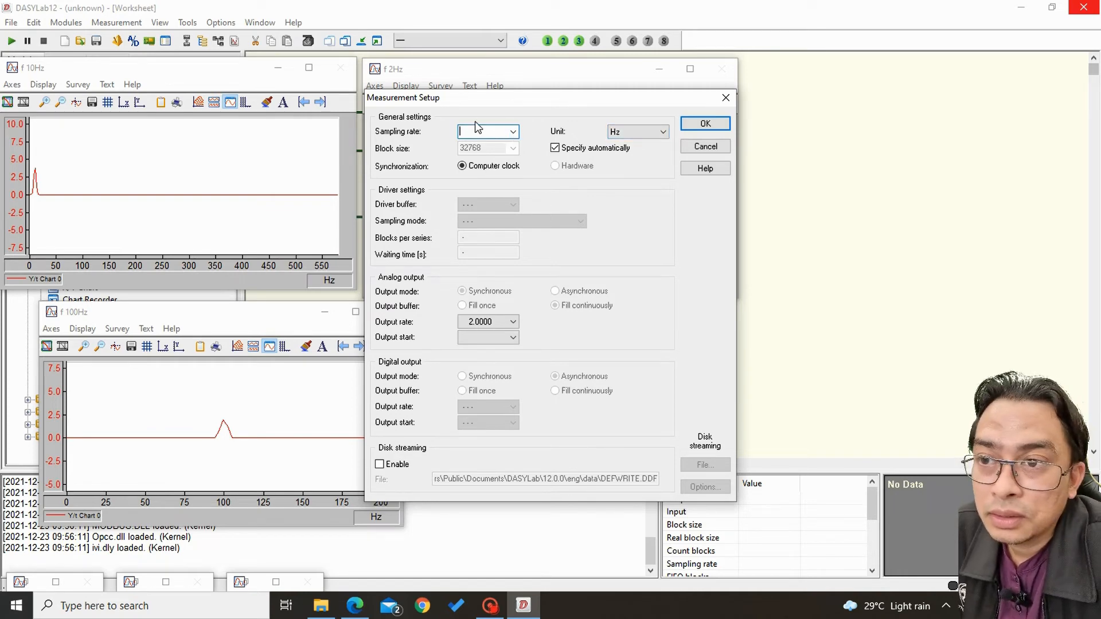
pyautogui.write('2')
pyautogui.click(665, 125)
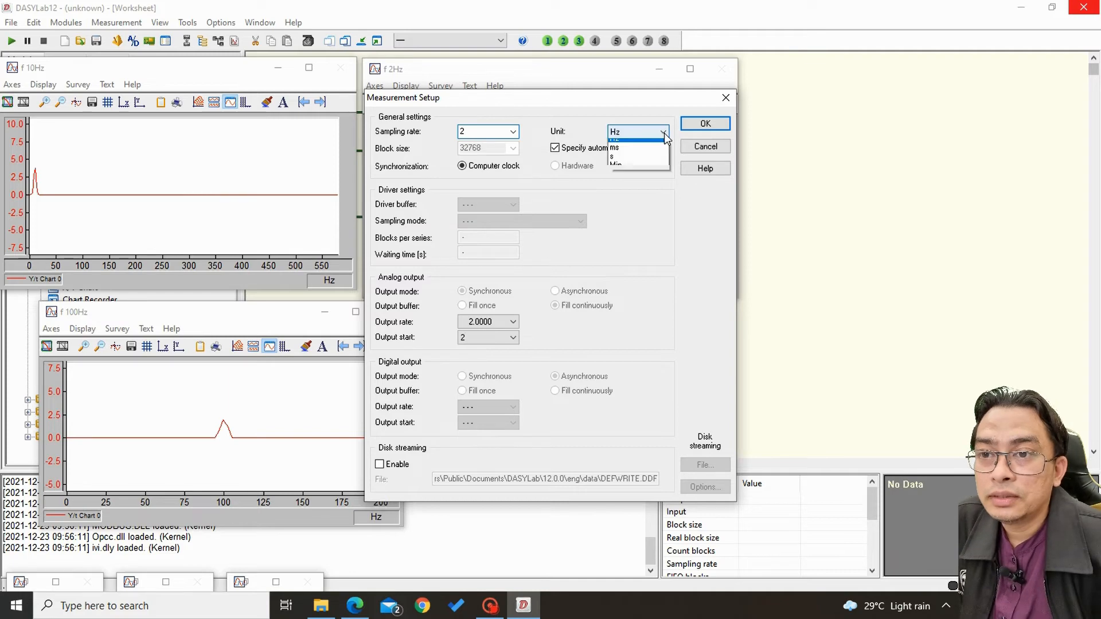
pyautogui.click(650, 155)
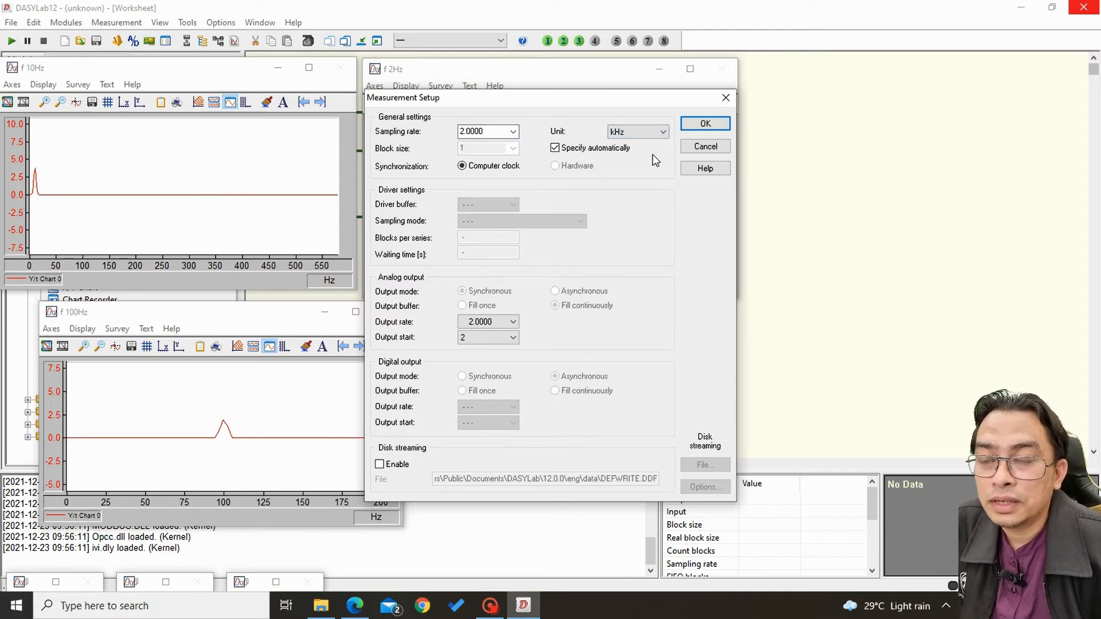
# Set the measurement sampling rate to 2000 Hz and reapply the automatically specified block size.
pyautogui.moveTo(491, 133); pyautogui.dragTo(427, 135)
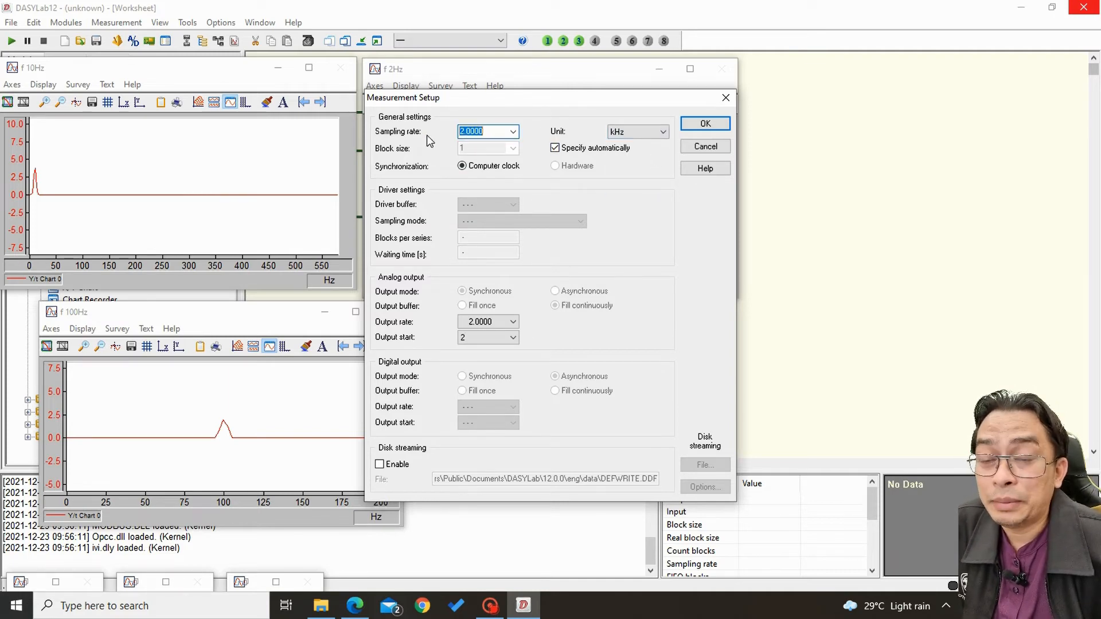
pyautogui.write('200')
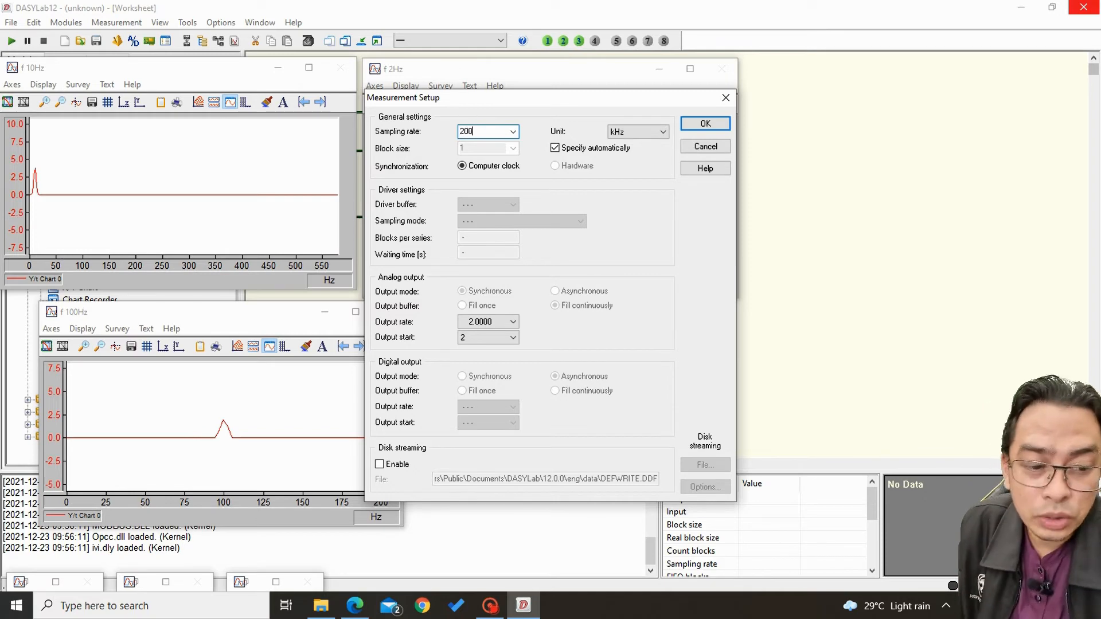
pyautogui.click(638, 132)
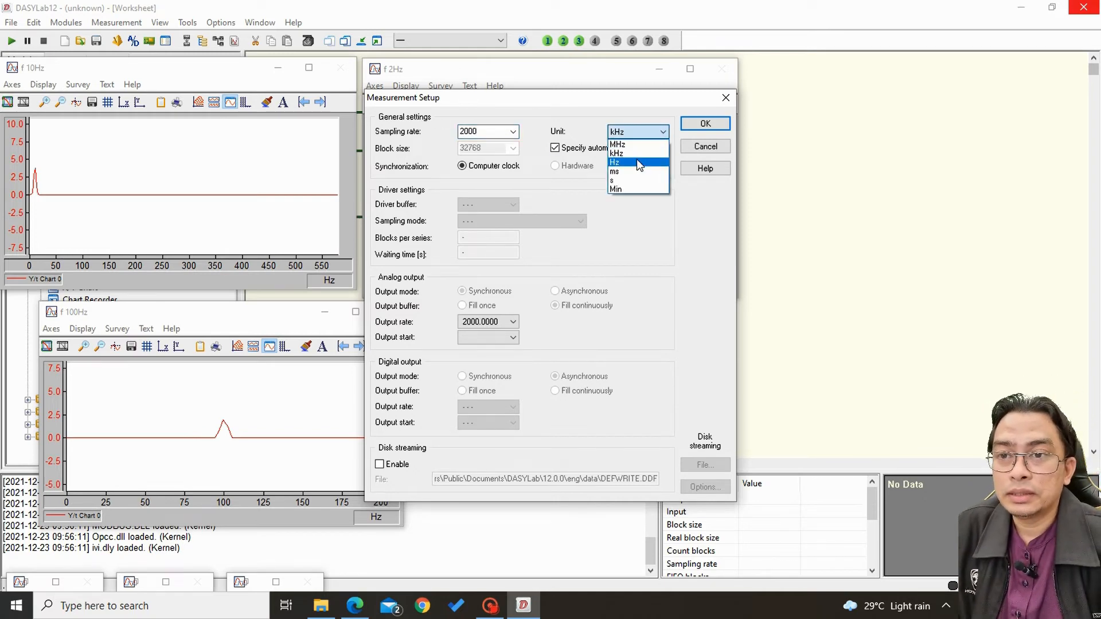
pyautogui.click(637, 163)
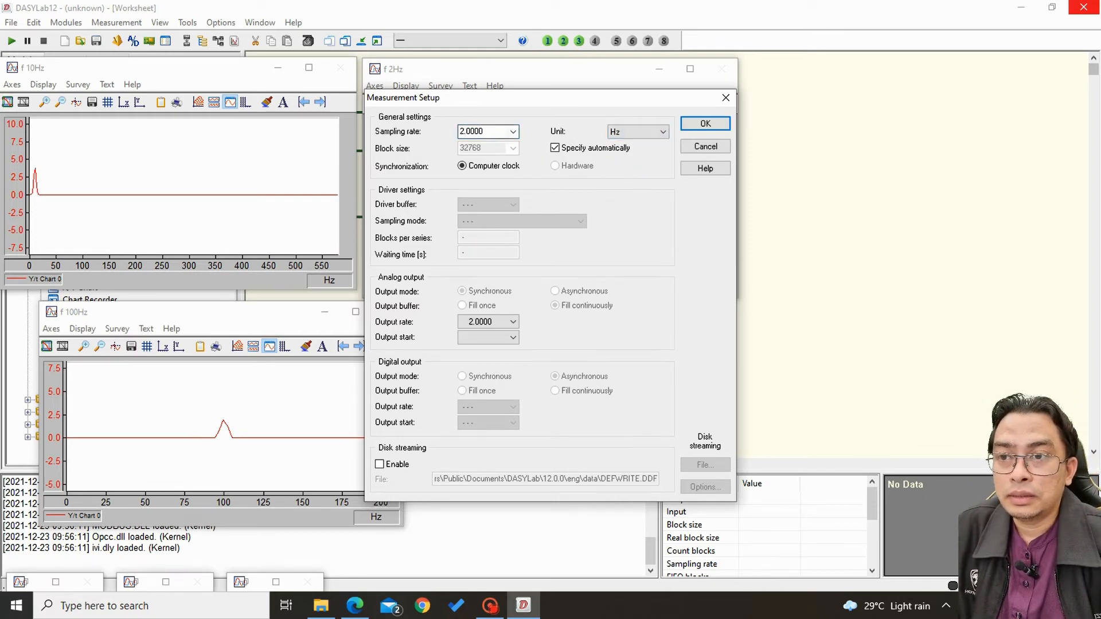
pyautogui.write('2000')
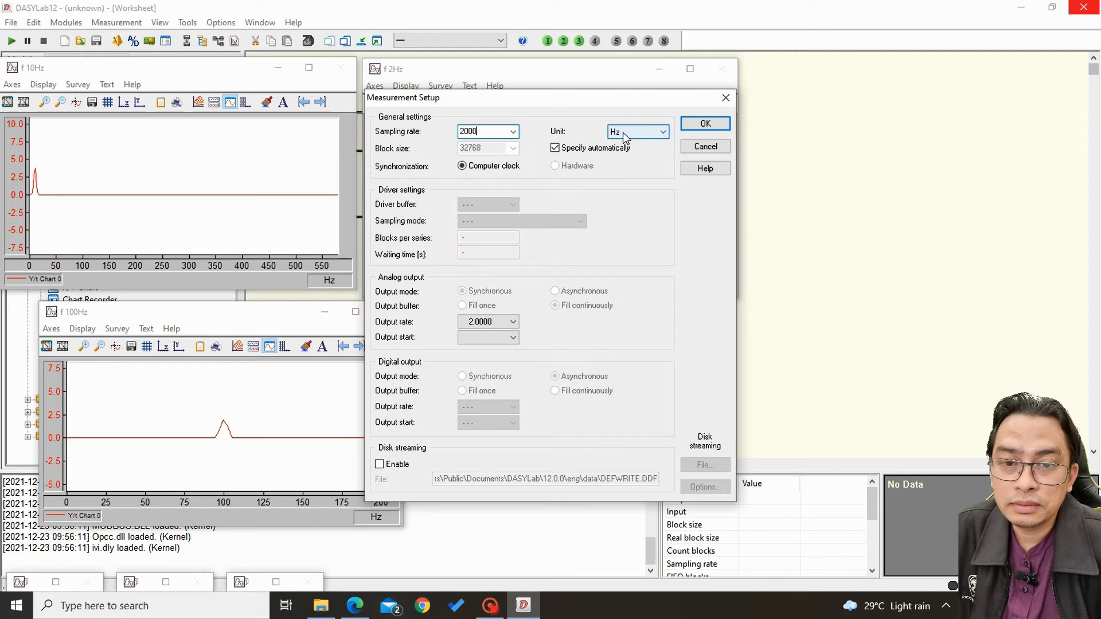
pyautogui.click(568, 149)
pyautogui.click(568, 148)
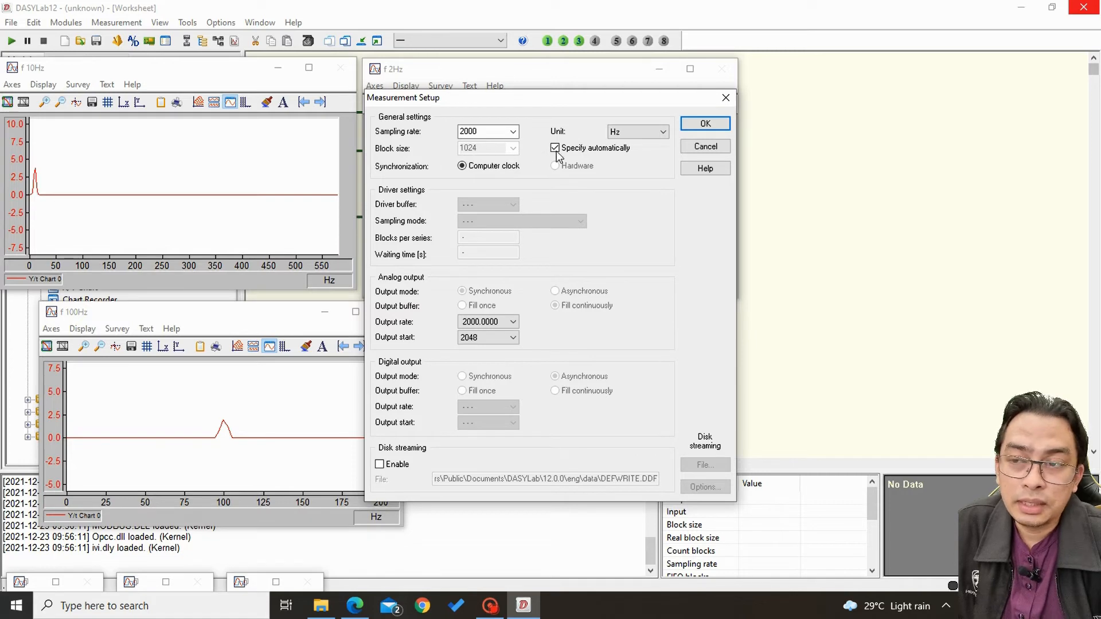
pyautogui.click(712, 125)
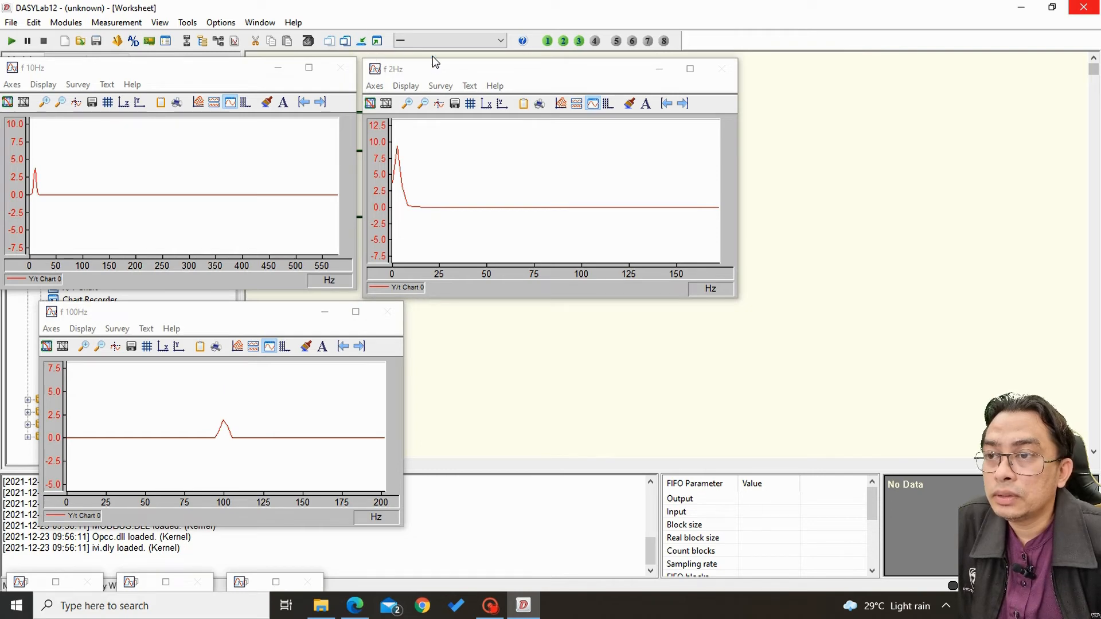
# Move the f 2Hz chart below the module diagram and set the output block size of Data Windo02 to 1024.
pyautogui.moveTo(453, 68); pyautogui.dragTo(509, 315)
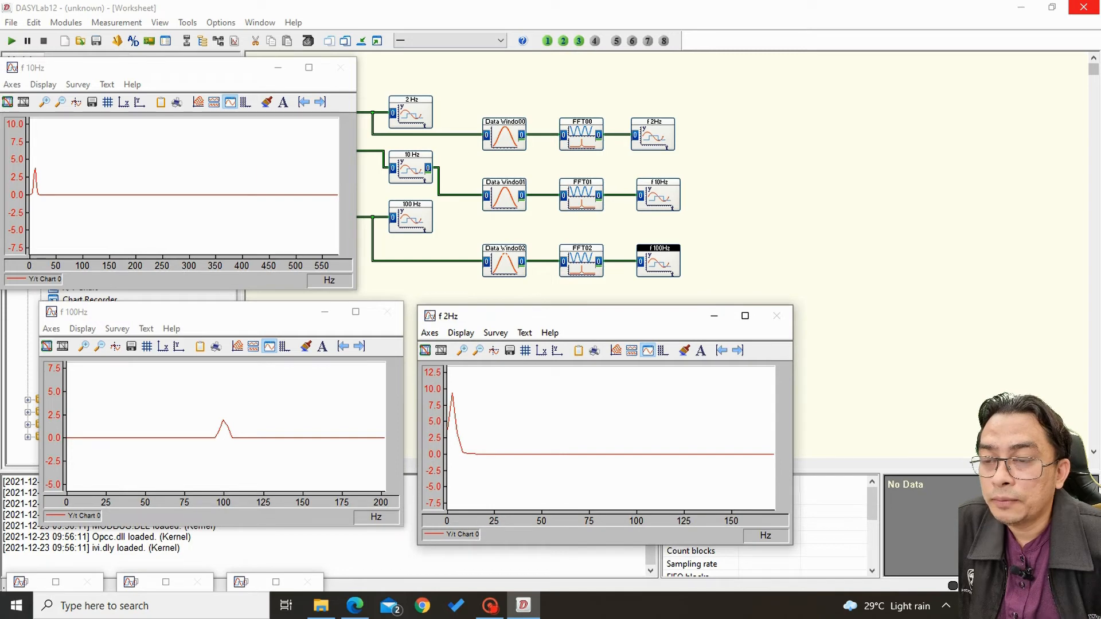
pyautogui.click(505, 255)
pyautogui.doubleClick(504, 255)
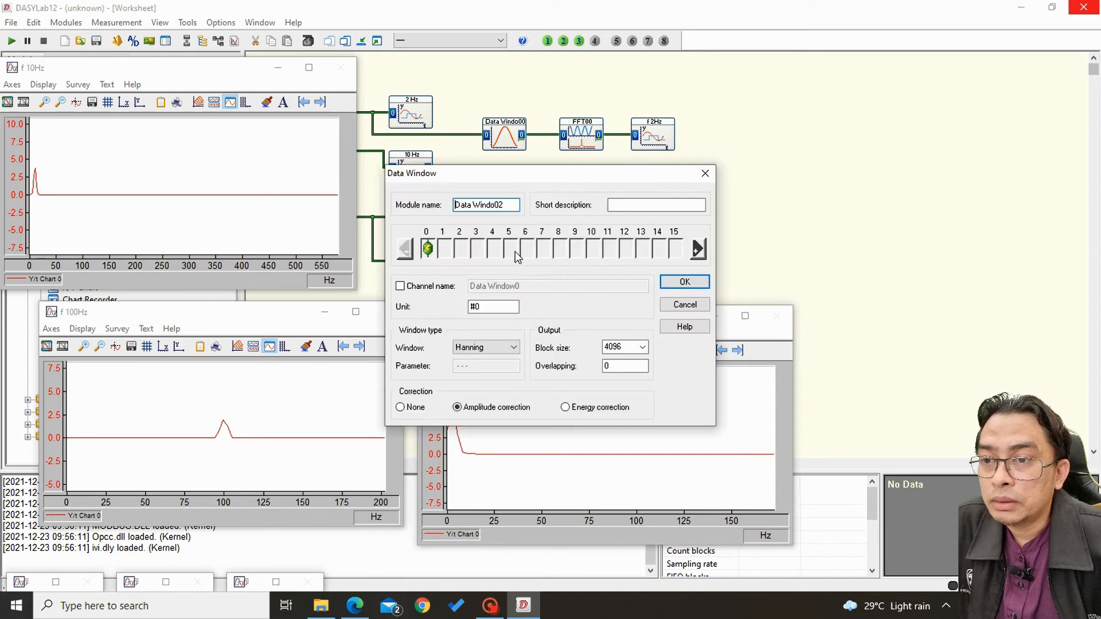
pyautogui.doubleClick(633, 347)
pyautogui.click(643, 347)
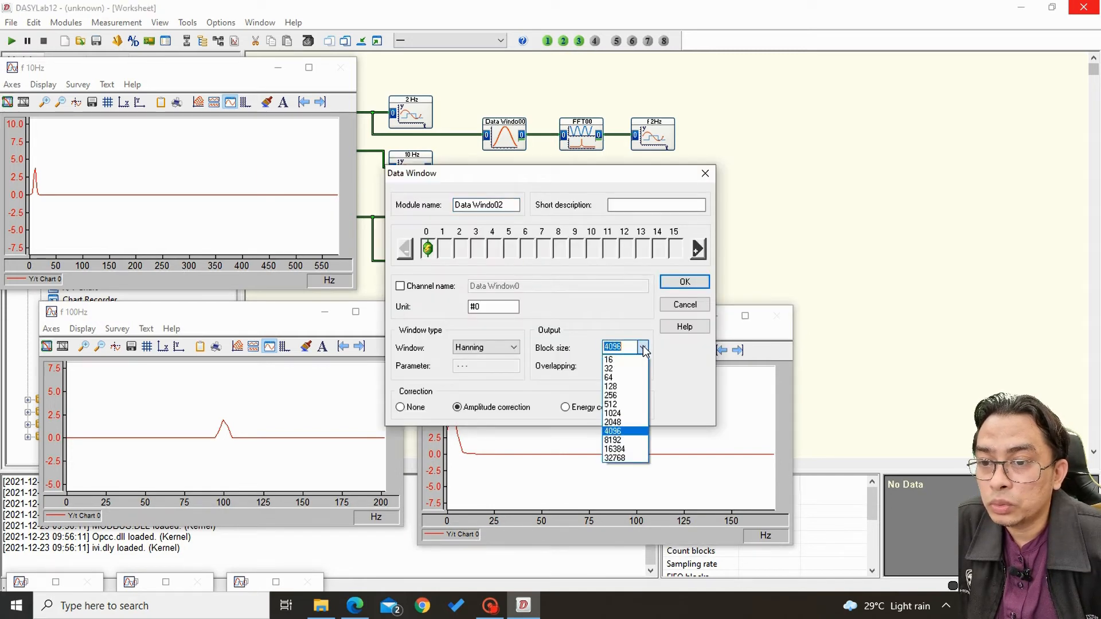
pyautogui.click(631, 415)
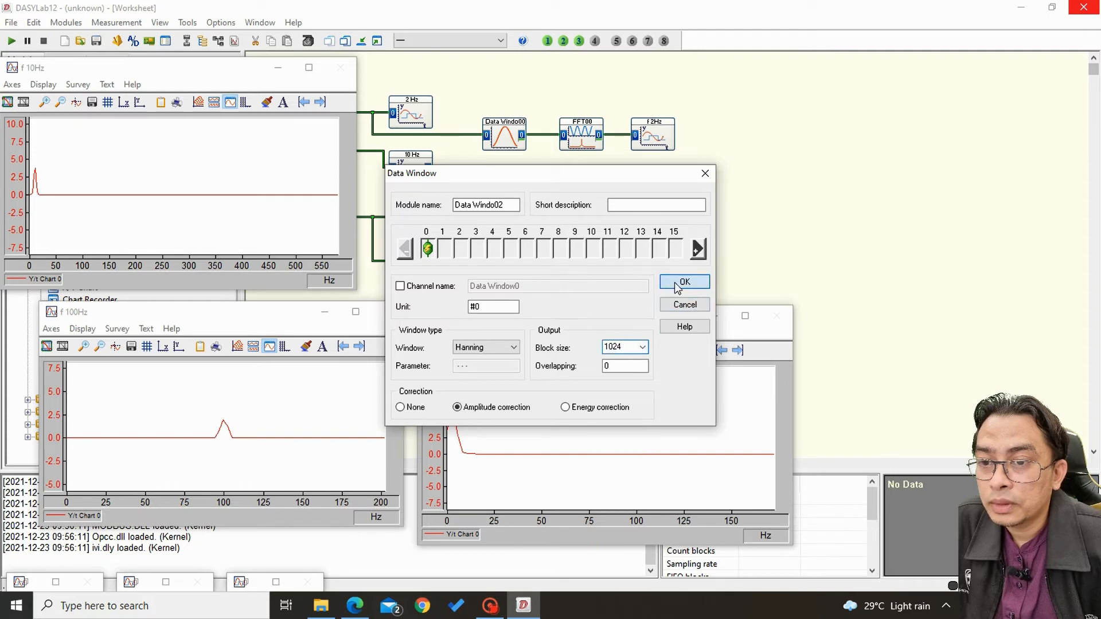
pyautogui.click(679, 283)
pyautogui.click(588, 195)
pyautogui.doubleClick(588, 195)
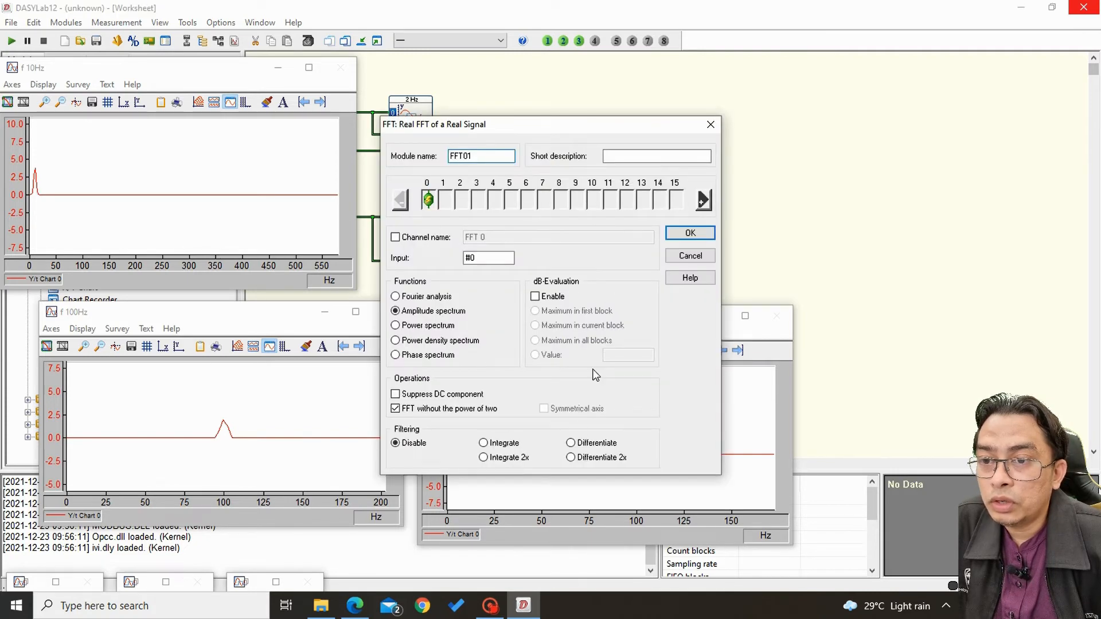
pyautogui.click(691, 233)
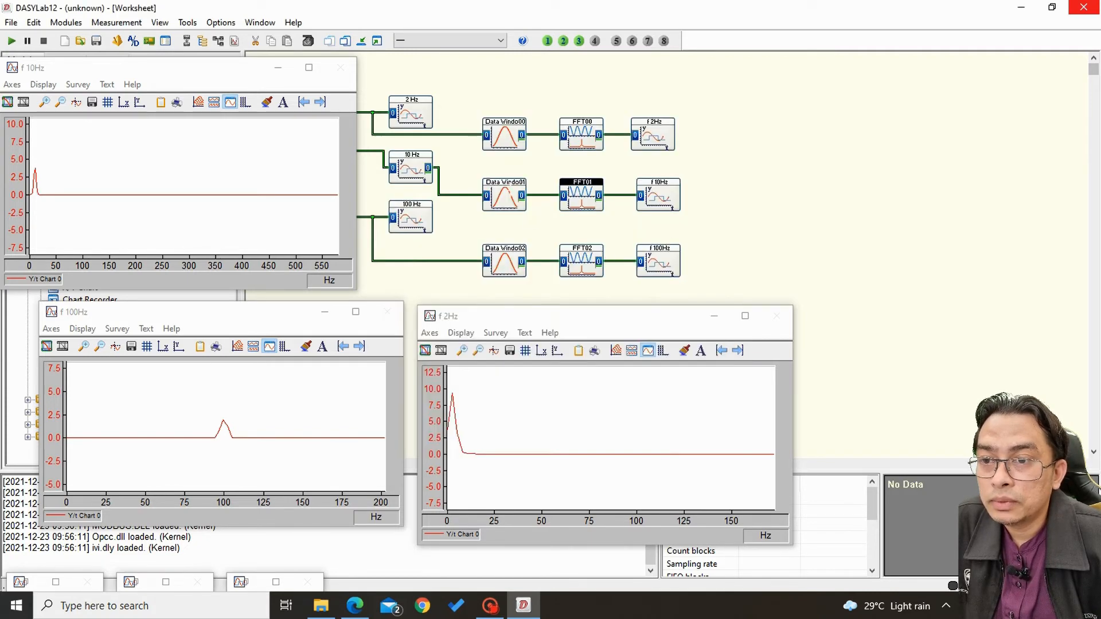
# Set the output block size of the Data Windo01 module to 1024.
pyautogui.doubleClick(505, 192)
pyautogui.click(642, 347)
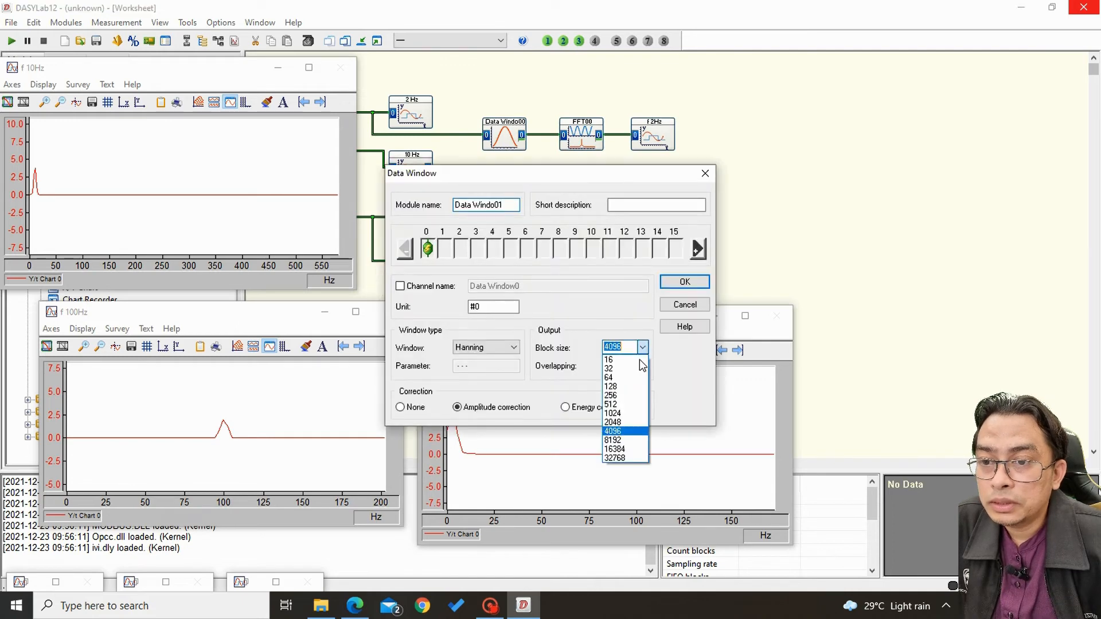
pyautogui.click(626, 413)
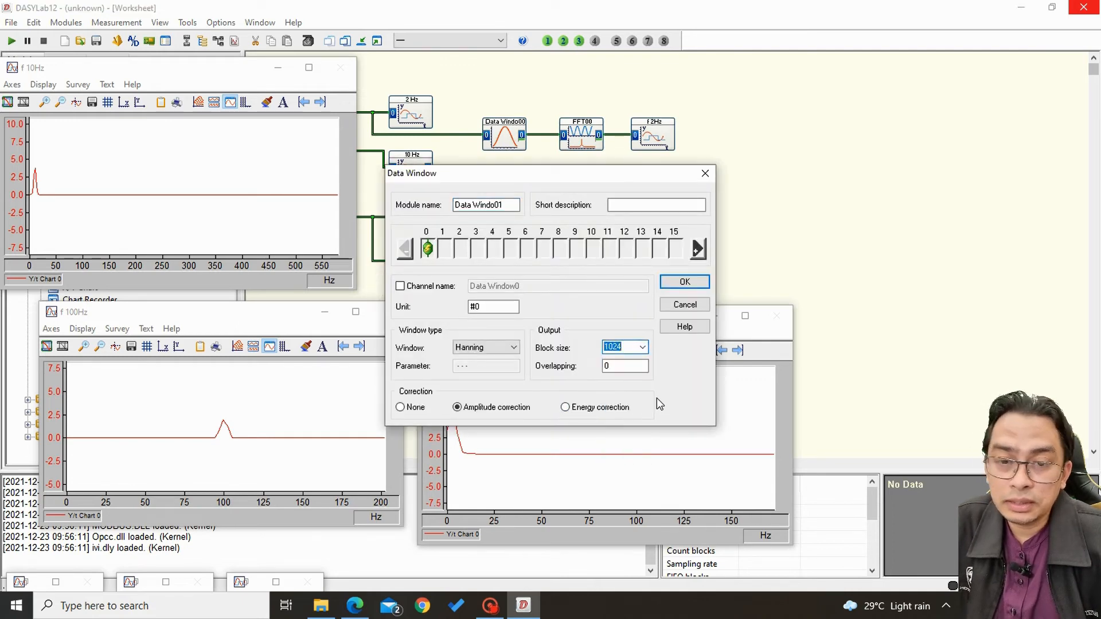
pyautogui.click(688, 283)
# Set the output block size of the Data Windo00 module to 1024.
pyautogui.doubleClick(508, 140)
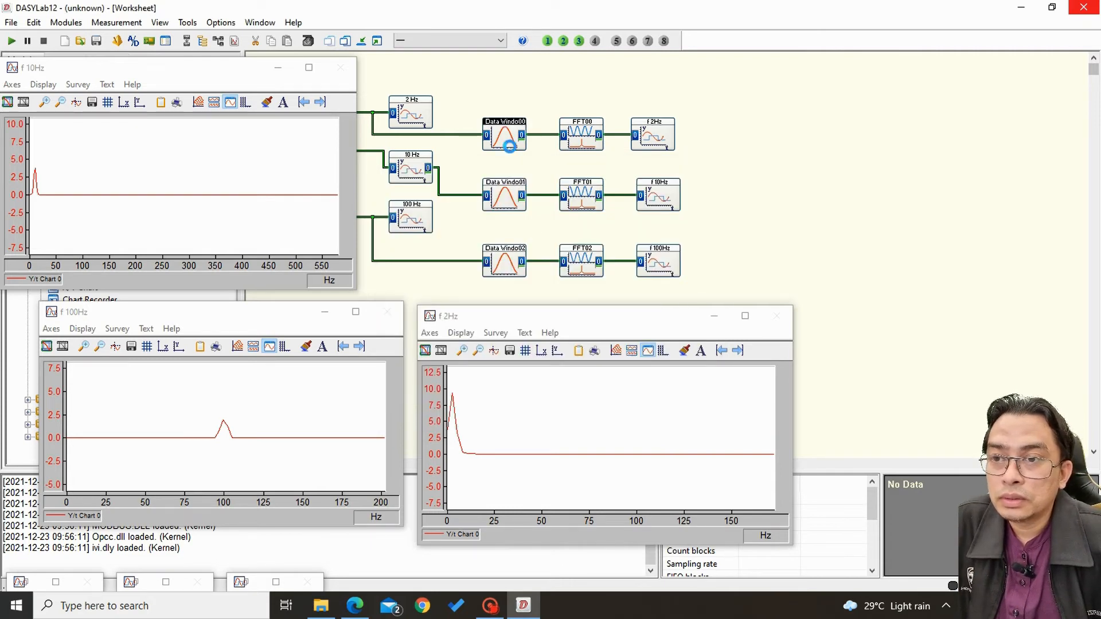
pyautogui.click(643, 347)
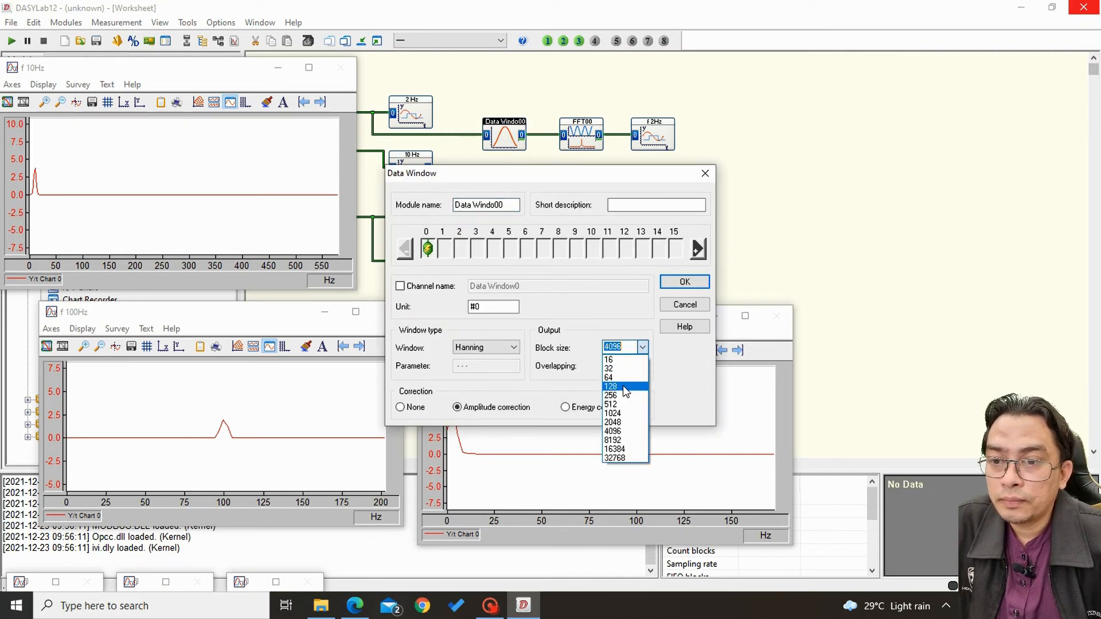
pyautogui.click(621, 414)
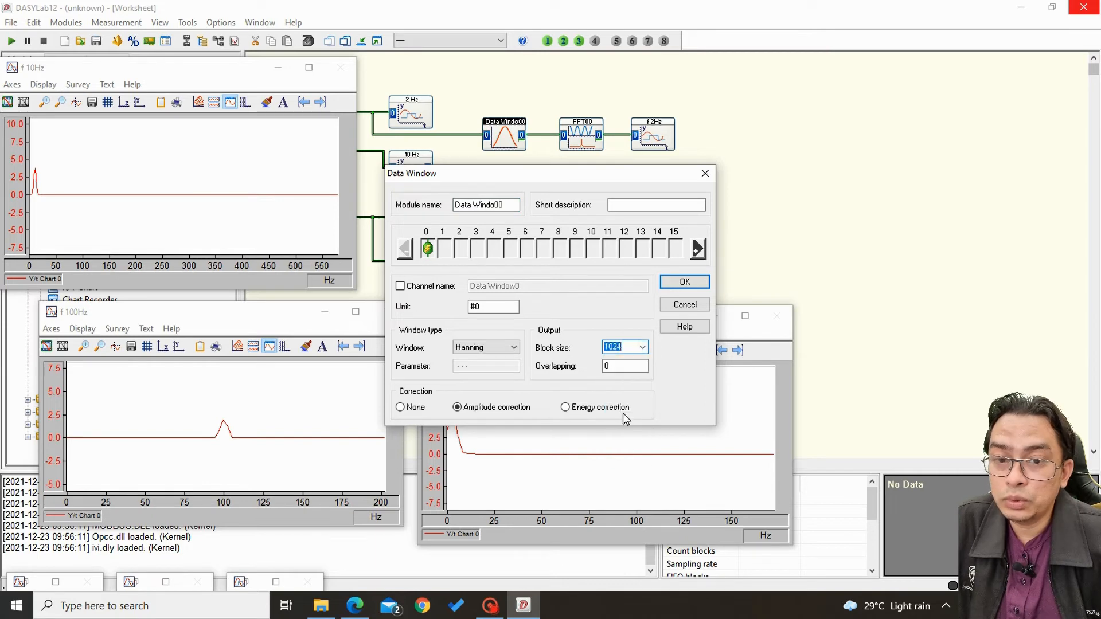
pyautogui.click(684, 283)
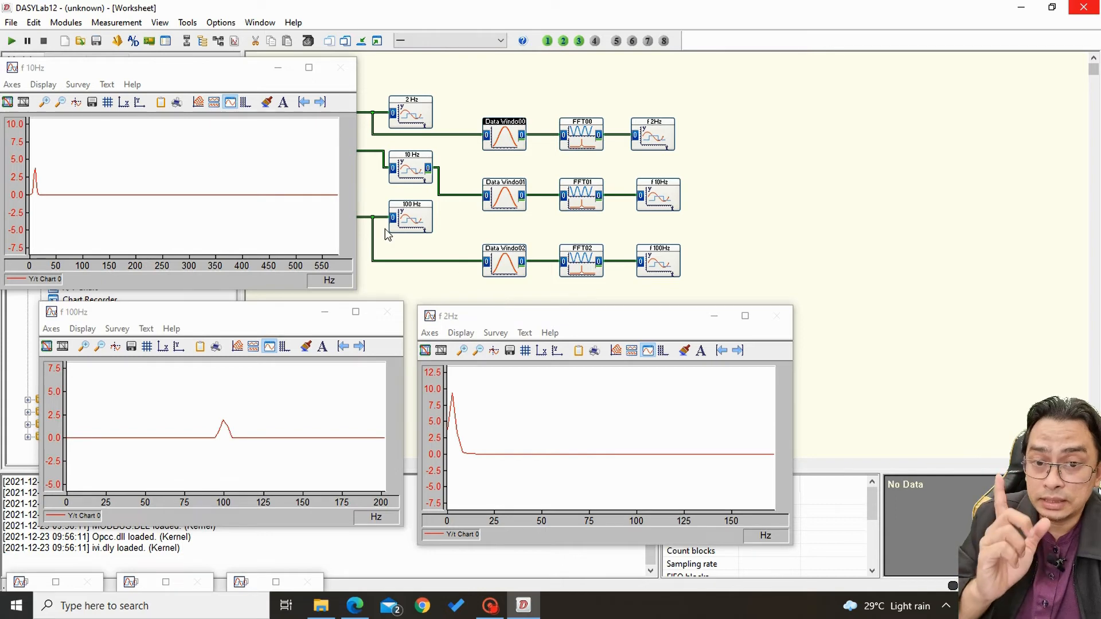
# Start the measurement and zoom the f 10Hz and f 100Hz charts out to their full ranges.
pyautogui.click(10, 42)
pyautogui.click(60, 103)
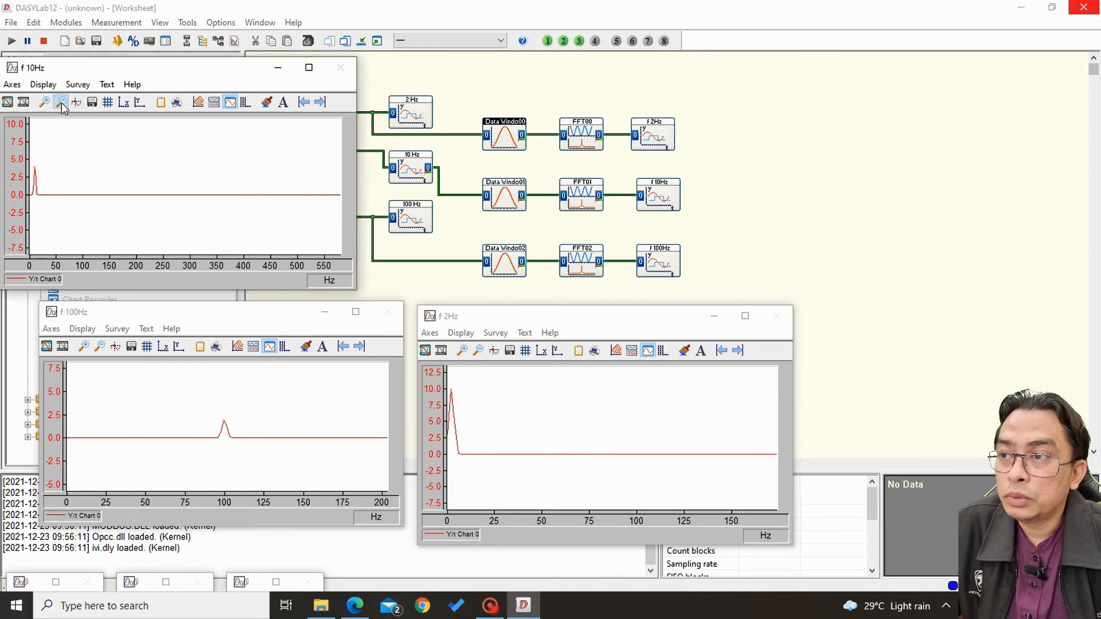
pyautogui.click(101, 347)
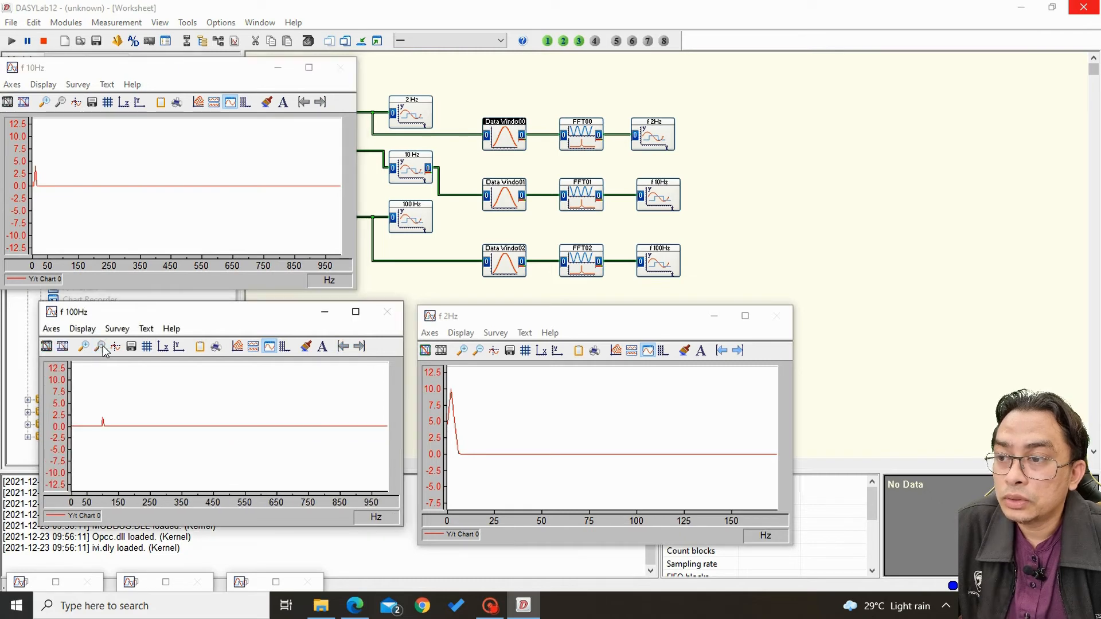
# Show the f 2Hz chart's full range, zoom in on its low-frequency peak and return to the full range.
pyautogui.click(478, 351)
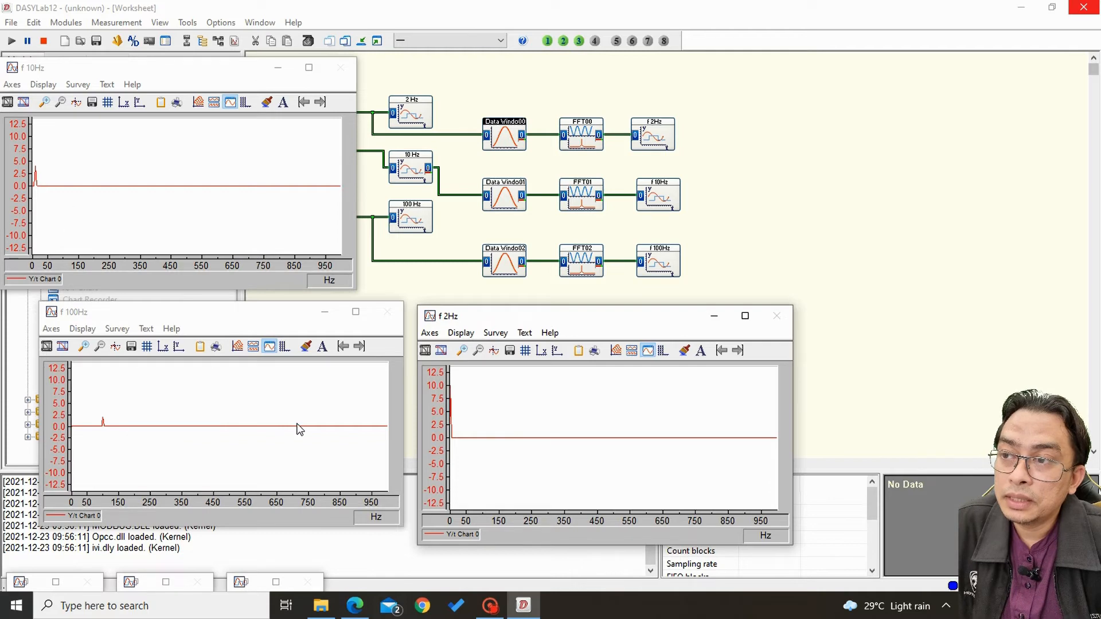
pyautogui.click(466, 353)
pyautogui.moveTo(462, 376); pyautogui.dragTo(449, 476)
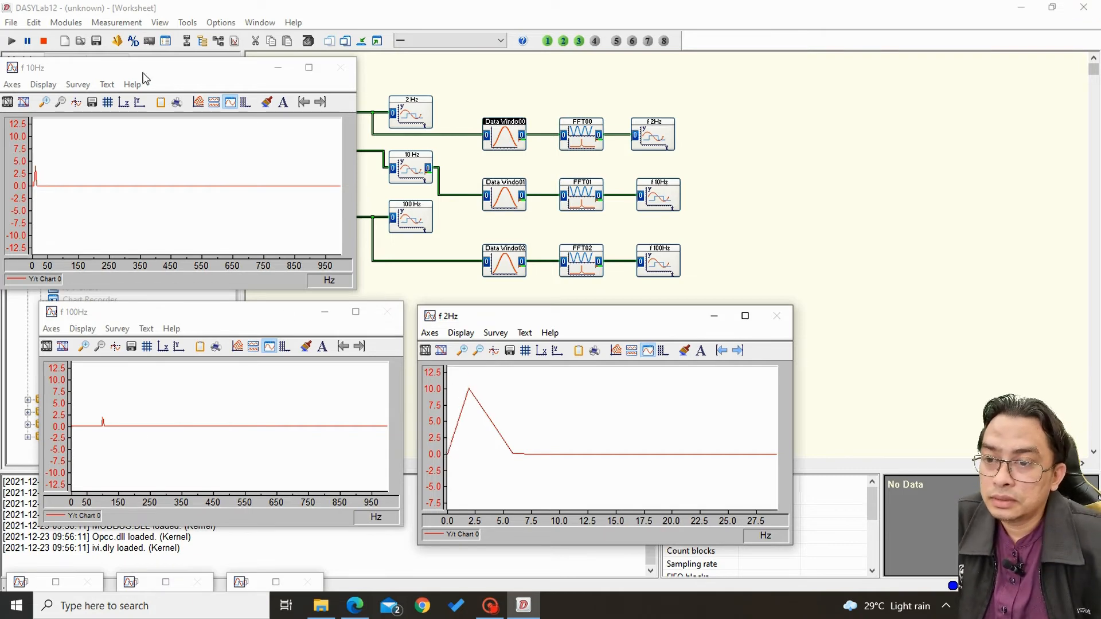
pyautogui.click(478, 350)
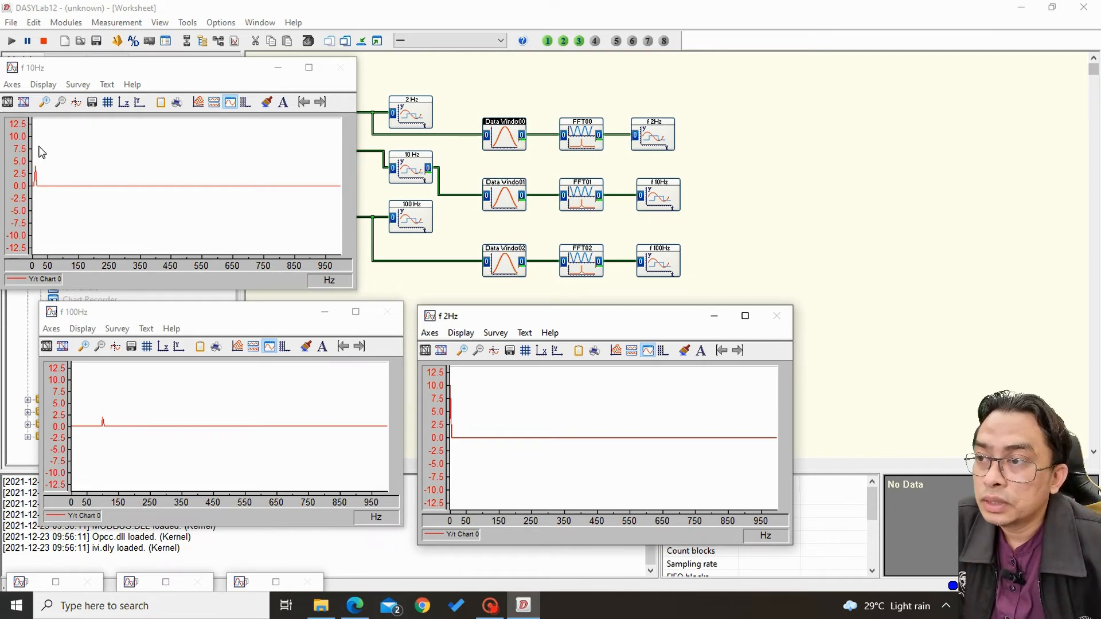
# Enable the zoomed X-axis display range of the f 10Hz chart and set it from 0 to 120.
pyautogui.click(45, 116)
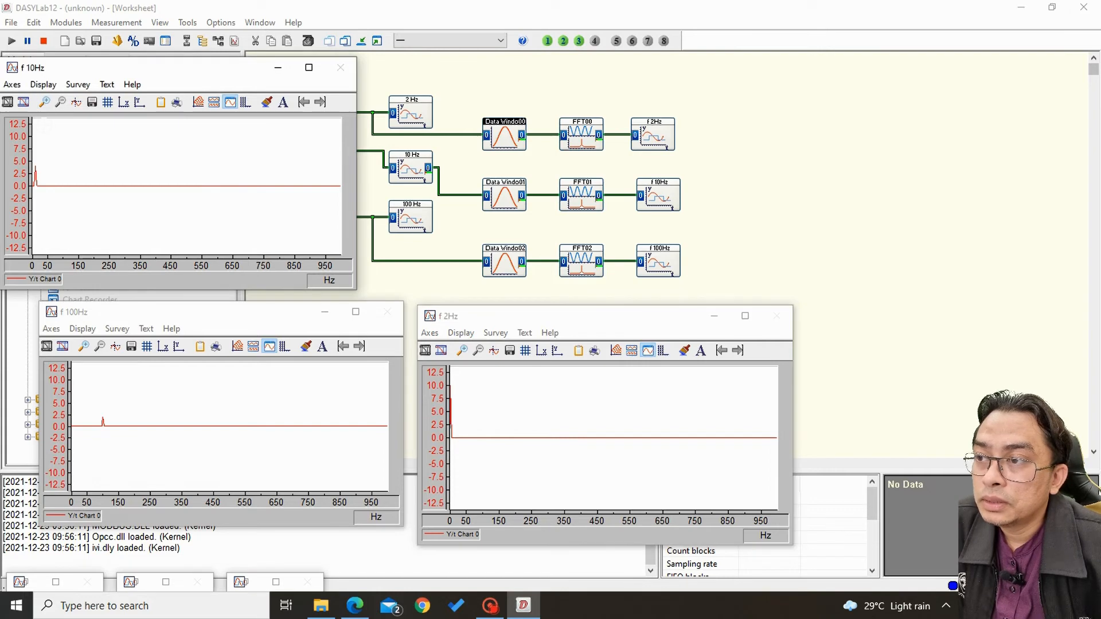
pyautogui.click(12, 84)
pyautogui.click(26, 116)
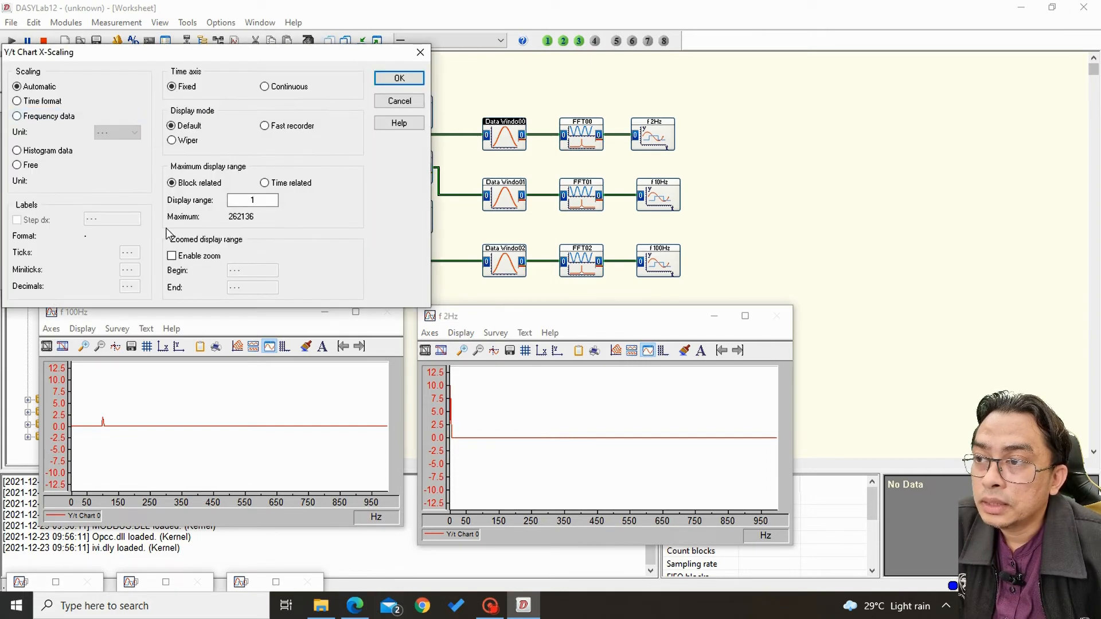
pyautogui.click(189, 256)
pyautogui.press('Tab')
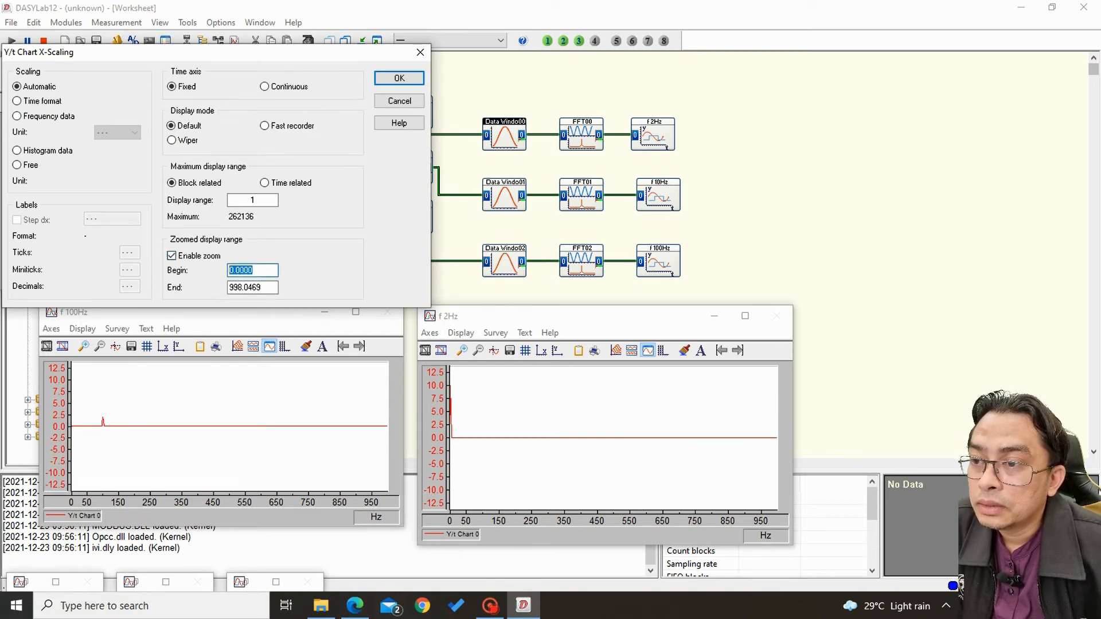
pyautogui.write('0')
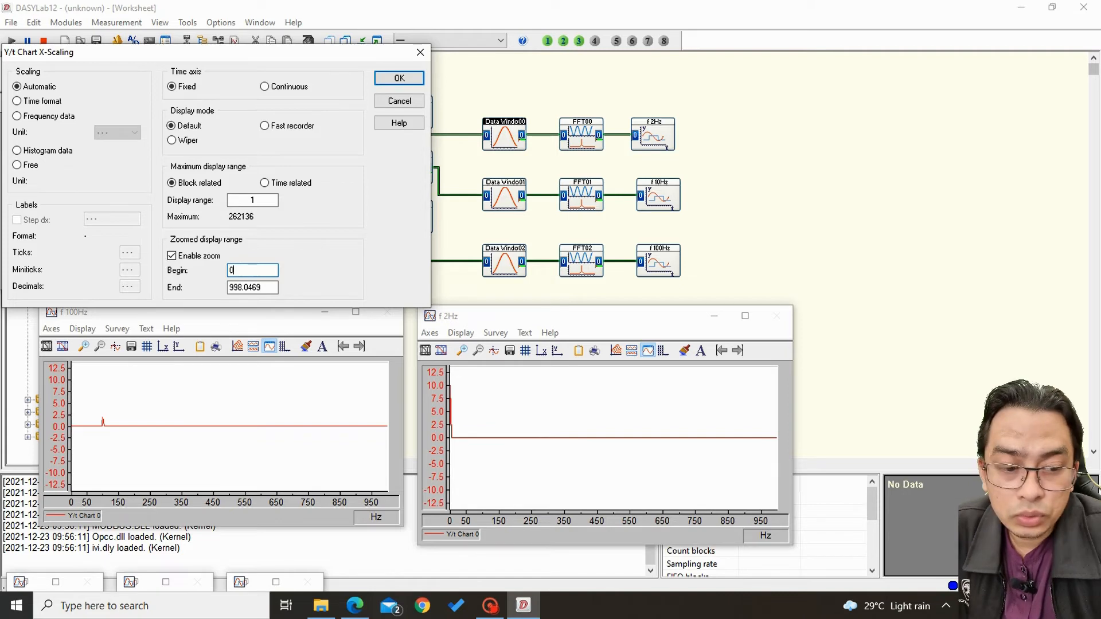
pyautogui.press('Tab')
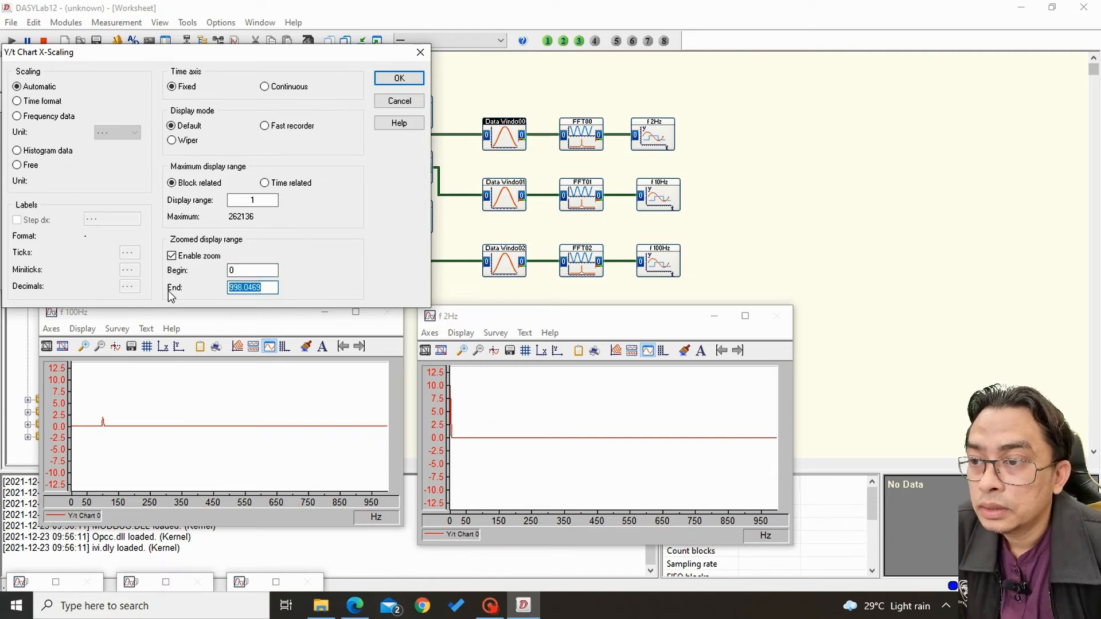
pyautogui.write('120')
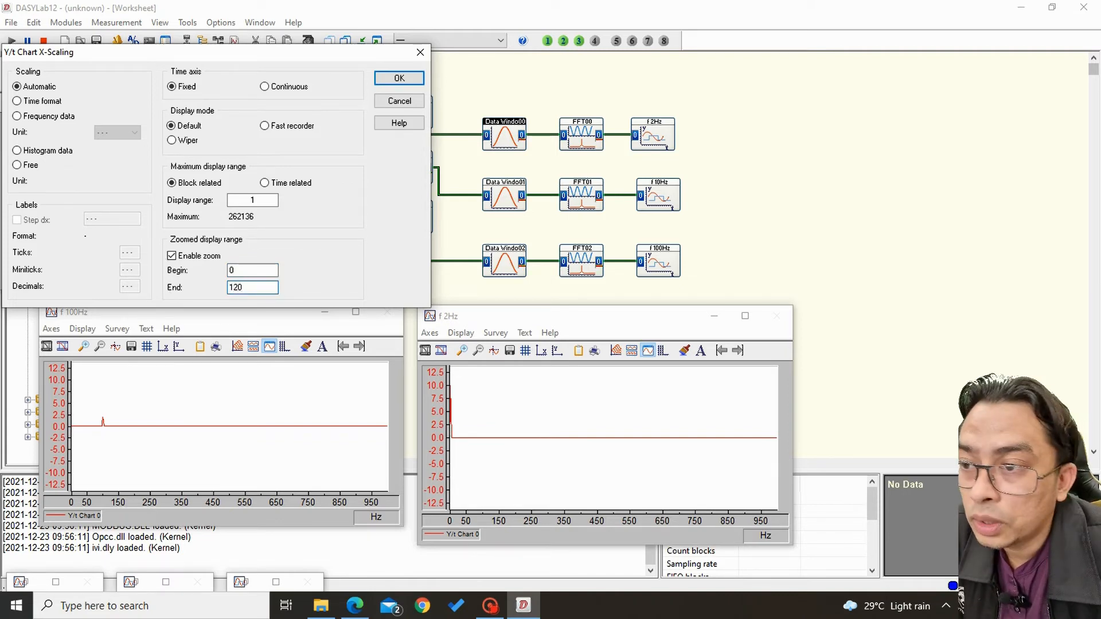
pyautogui.click(400, 79)
# Enable the zoomed X-axis display range of the f 100Hz chart and set its end to 120.
pyautogui.click(51, 331)
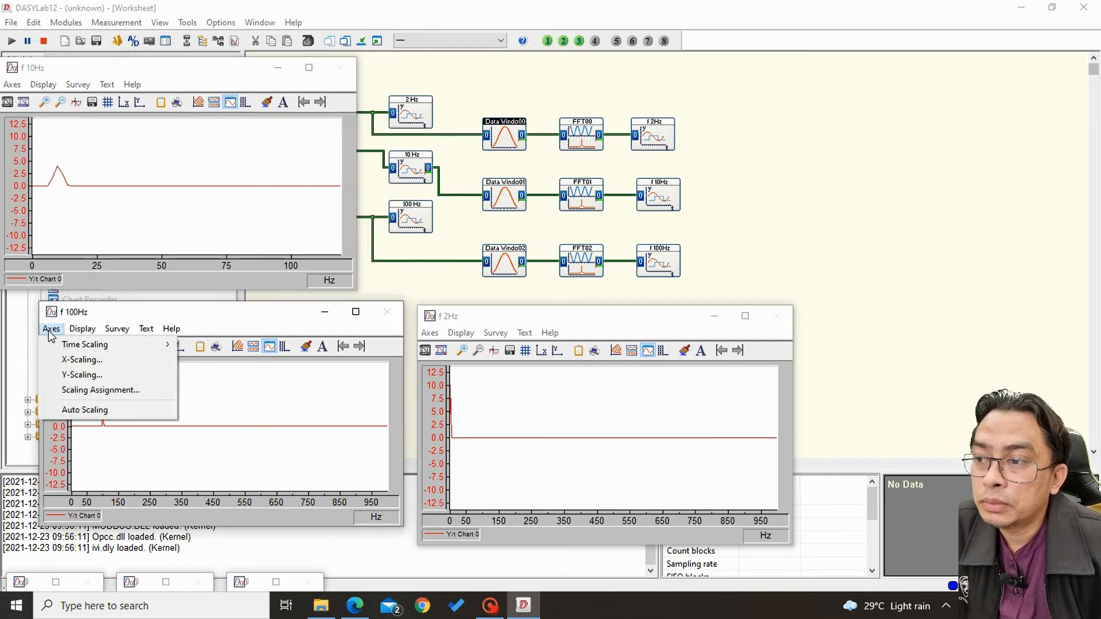
pyautogui.click(82, 359)
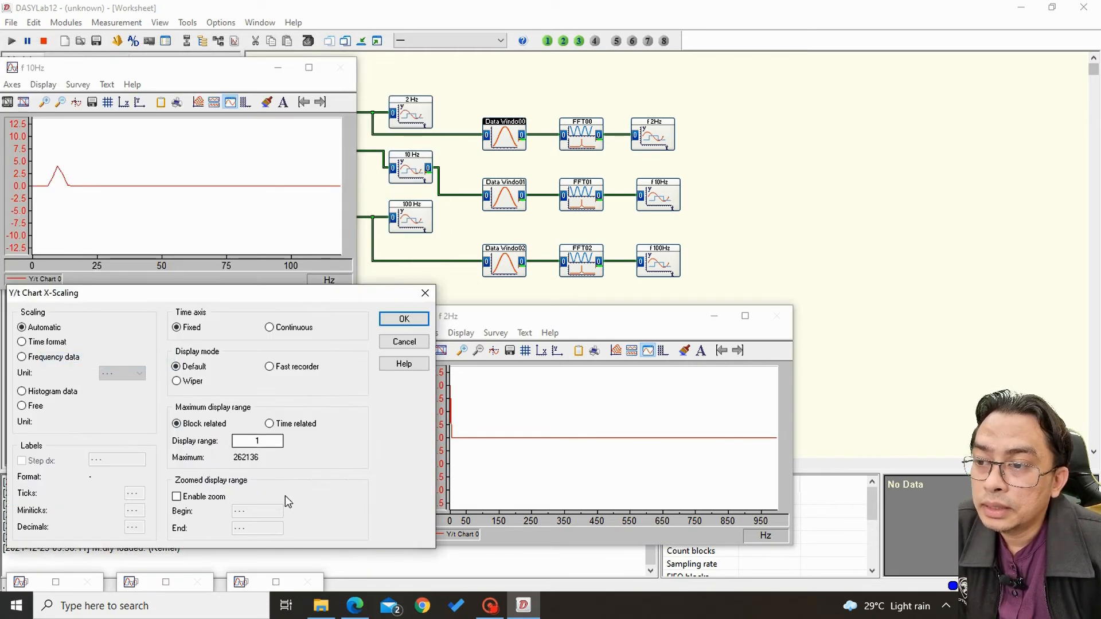
pyautogui.click(195, 497)
pyautogui.click(198, 498)
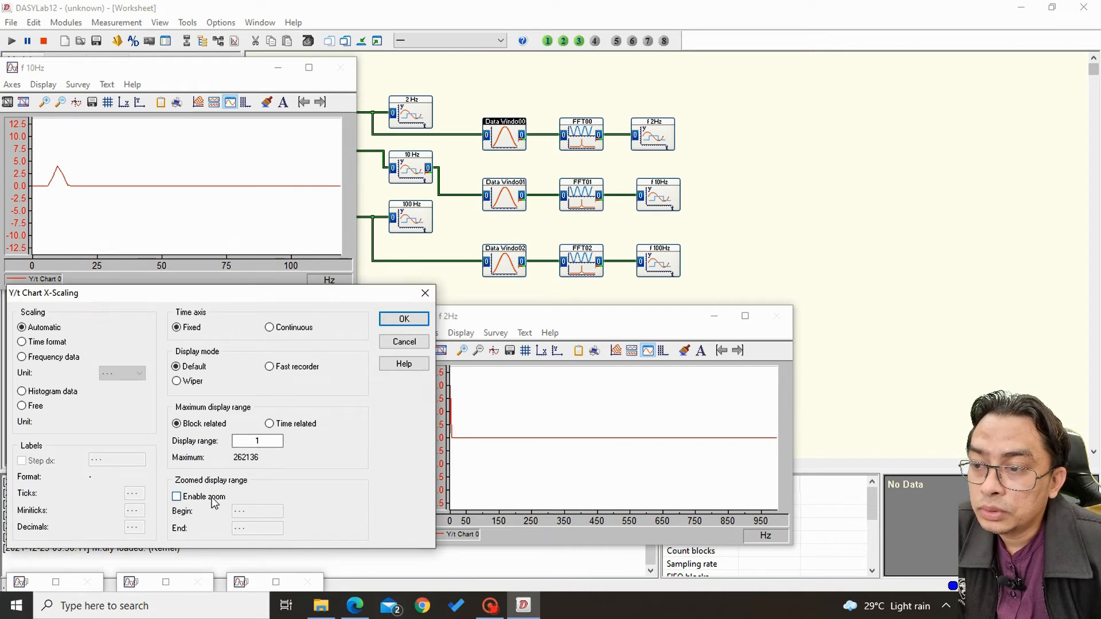
pyautogui.click(211, 499)
pyautogui.press('Tab')
pyautogui.press('Tab')
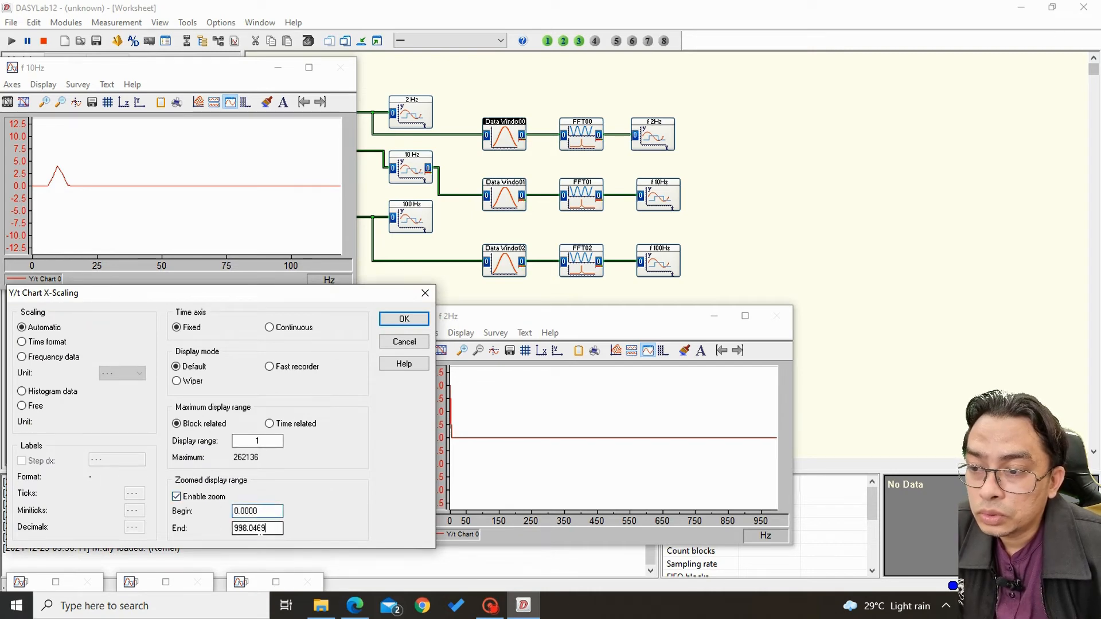
pyautogui.write('120')
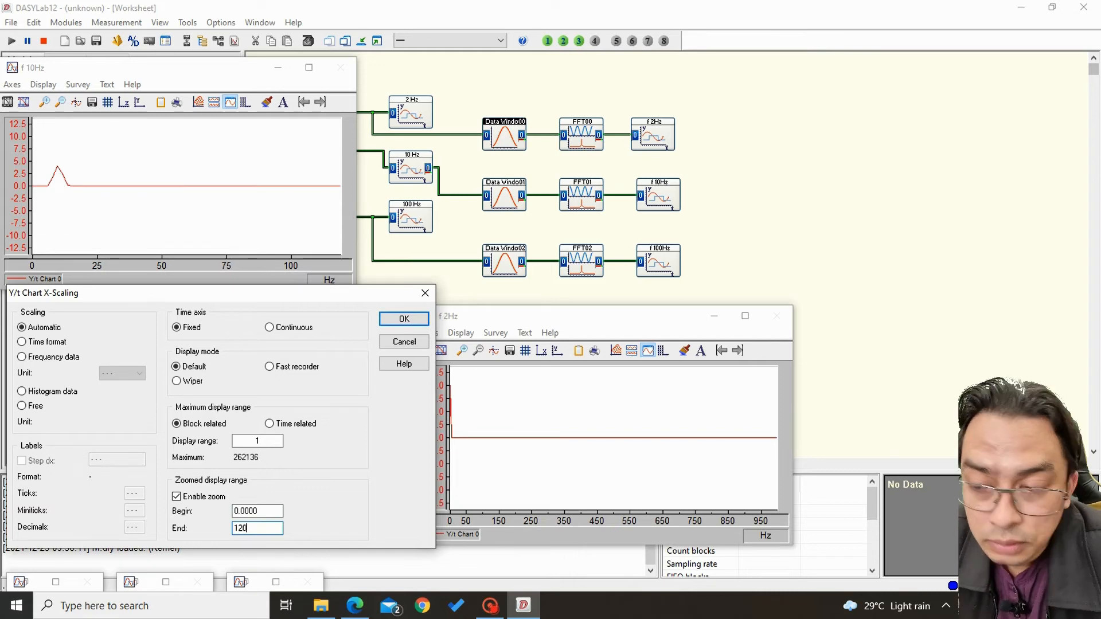
pyautogui.click(404, 319)
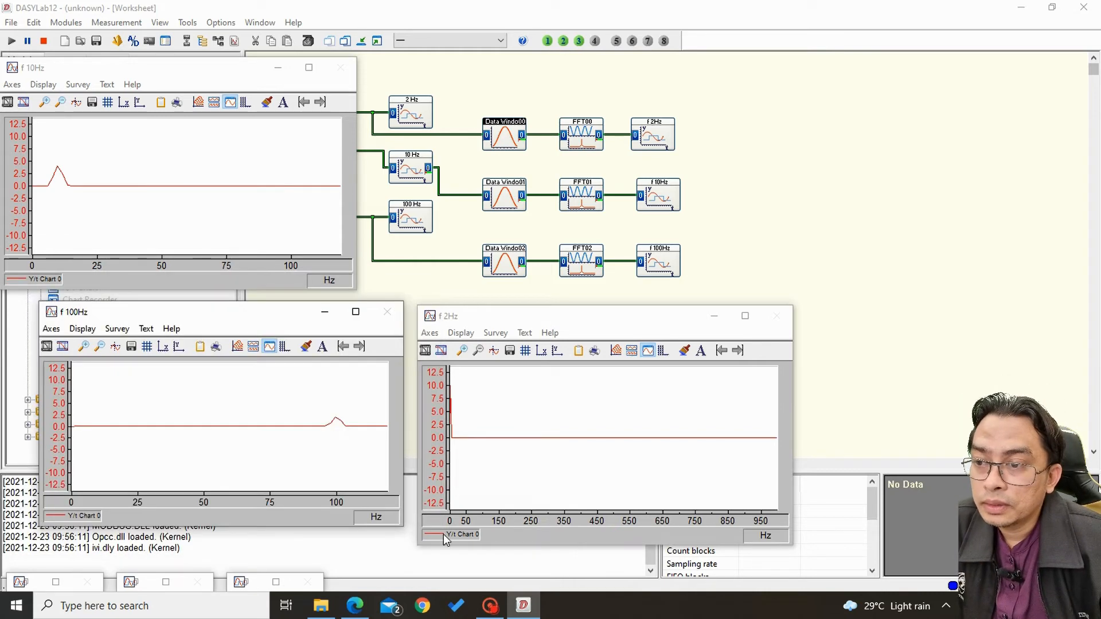
# Enable the zoomed X-axis display range of the f 2Hz chart with its end at 120, and stop the measurement.
pyautogui.click(430, 333)
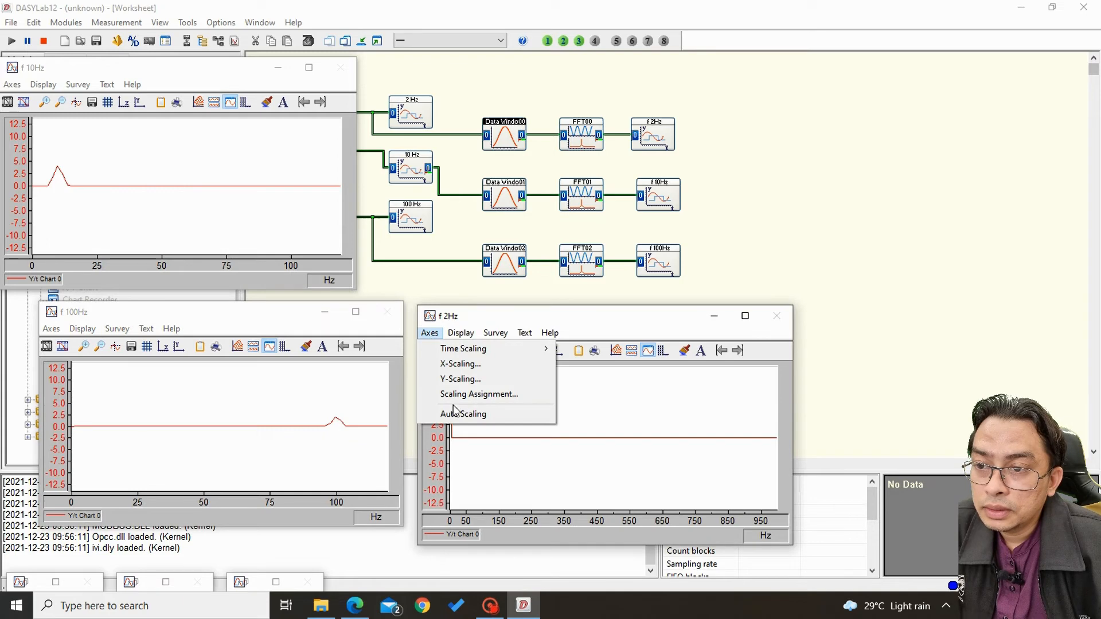
pyautogui.click(451, 364)
pyautogui.click(555, 510)
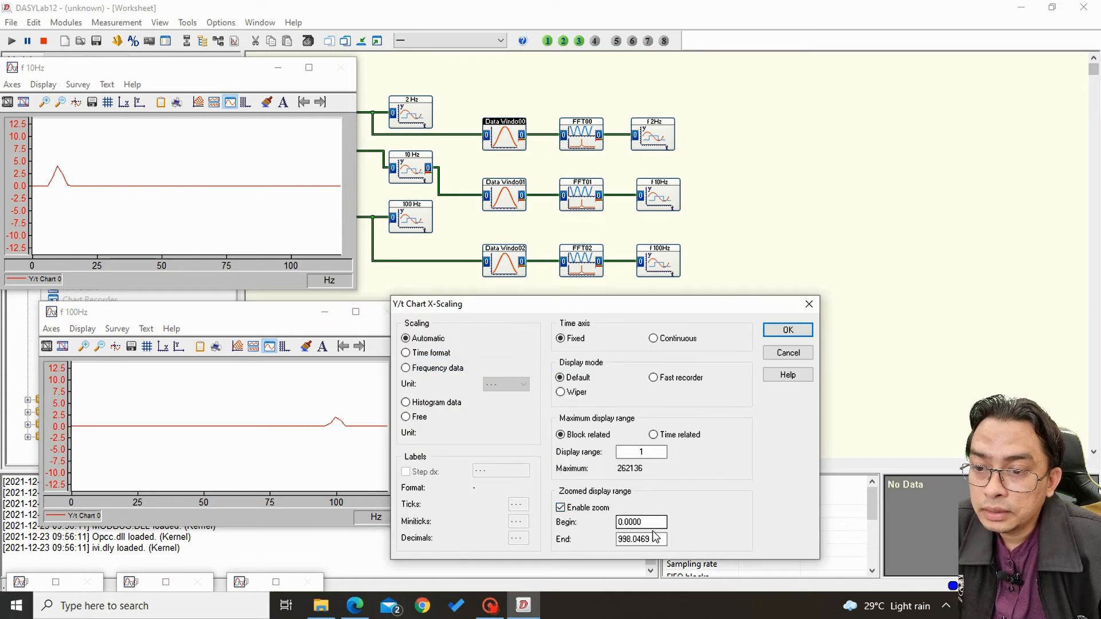
pyautogui.press('Tab')
pyautogui.write('1')
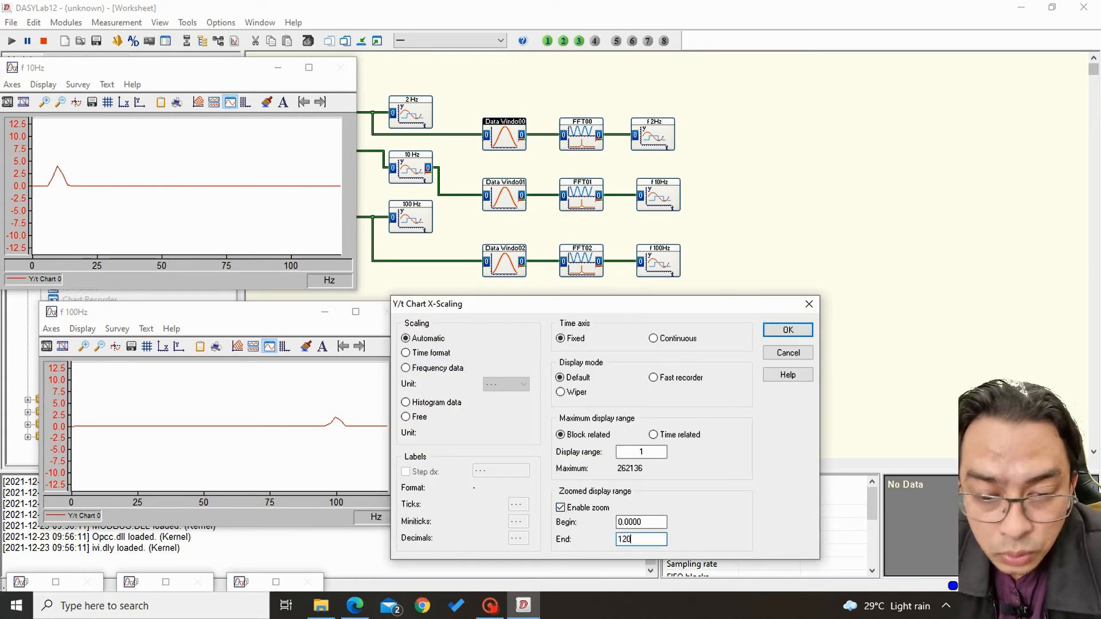
pyautogui.click(801, 337)
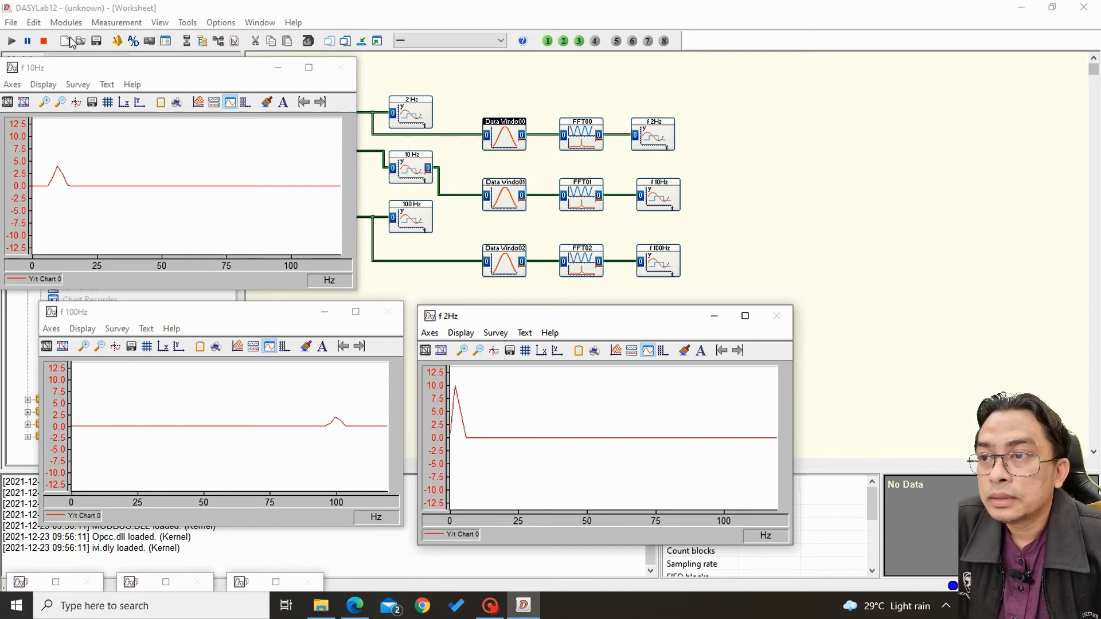
pyautogui.click(44, 41)
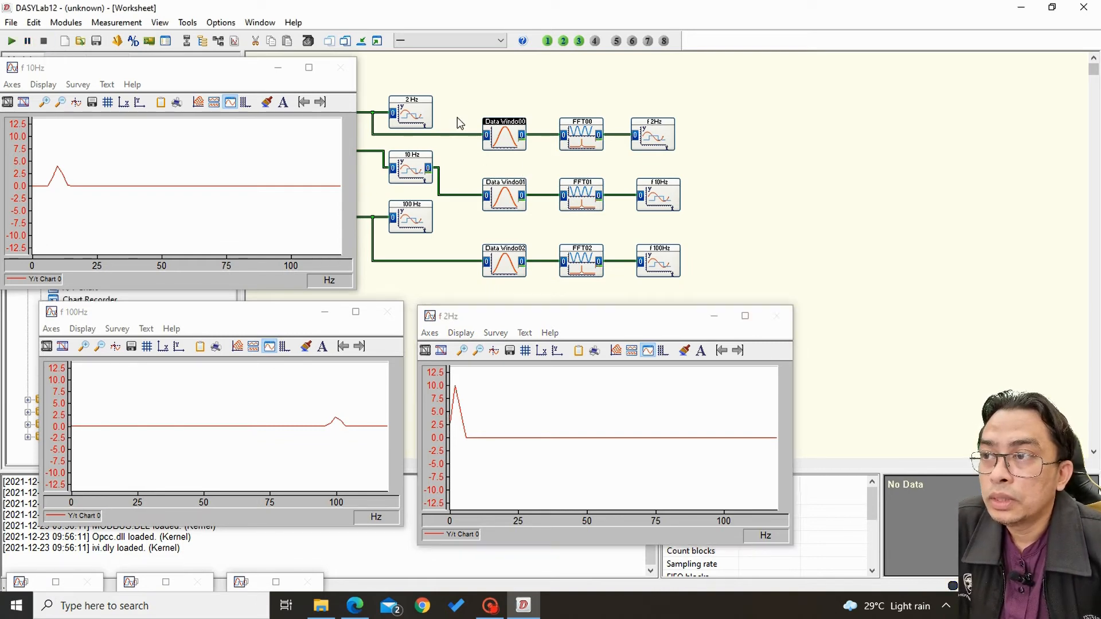
# Check the output block size options of the Data Windo00 module and close its settings.
pyautogui.doubleClick(500, 140)
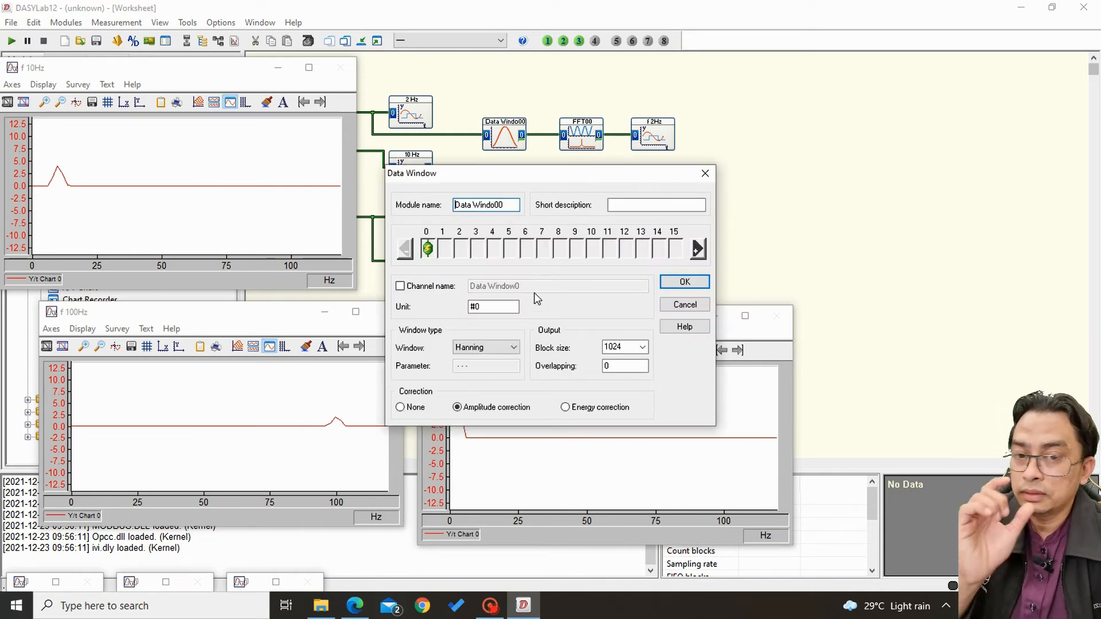
pyautogui.click(646, 348)
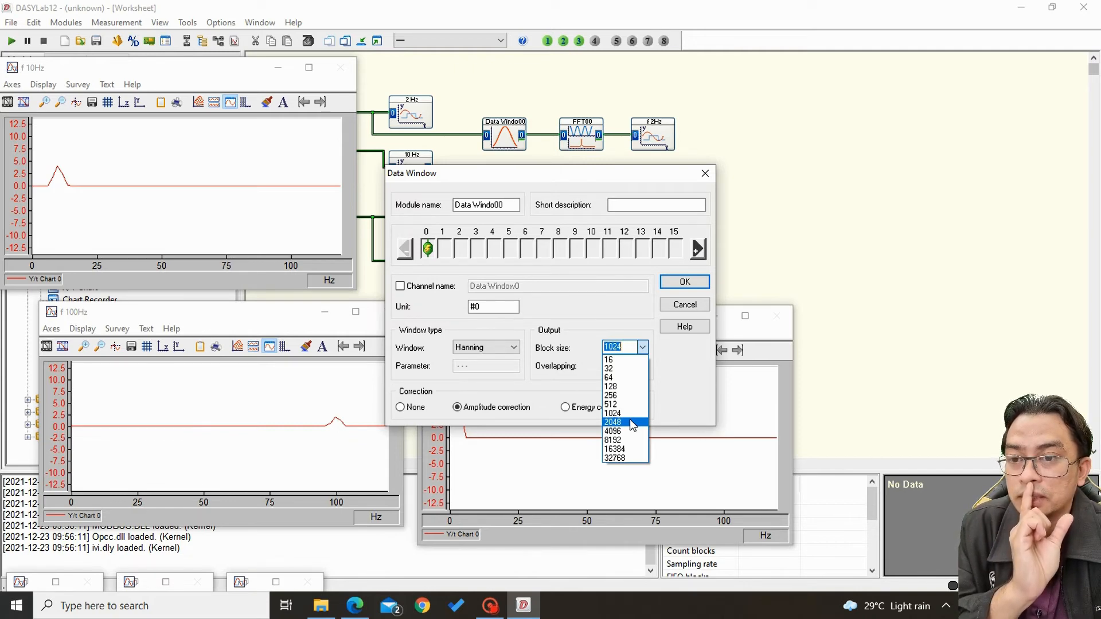
pyautogui.click(685, 284)
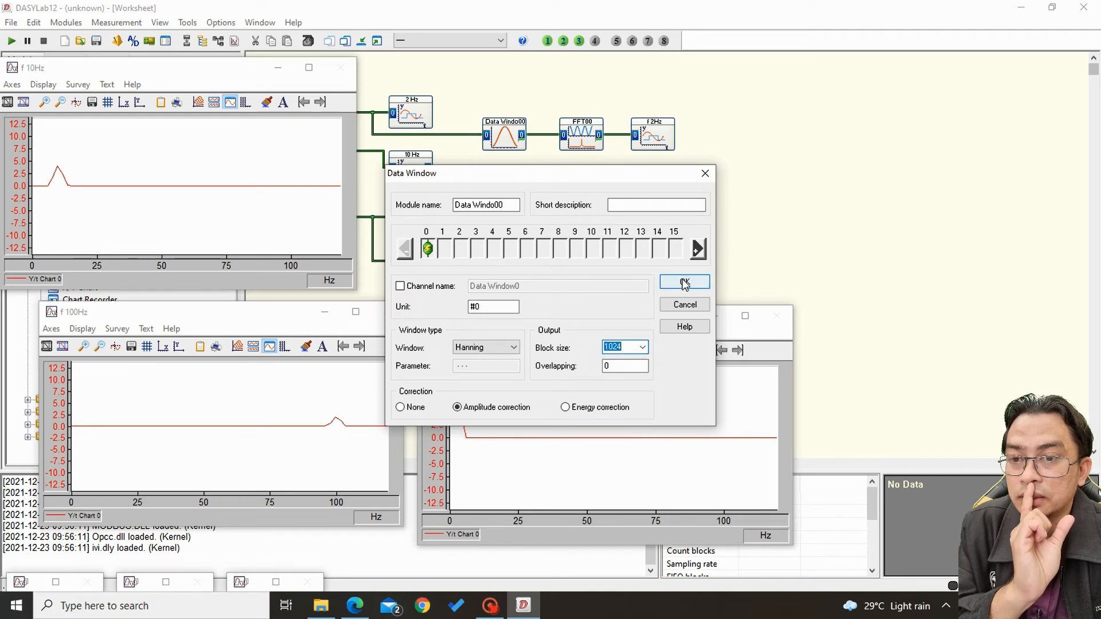
pyautogui.click(705, 173)
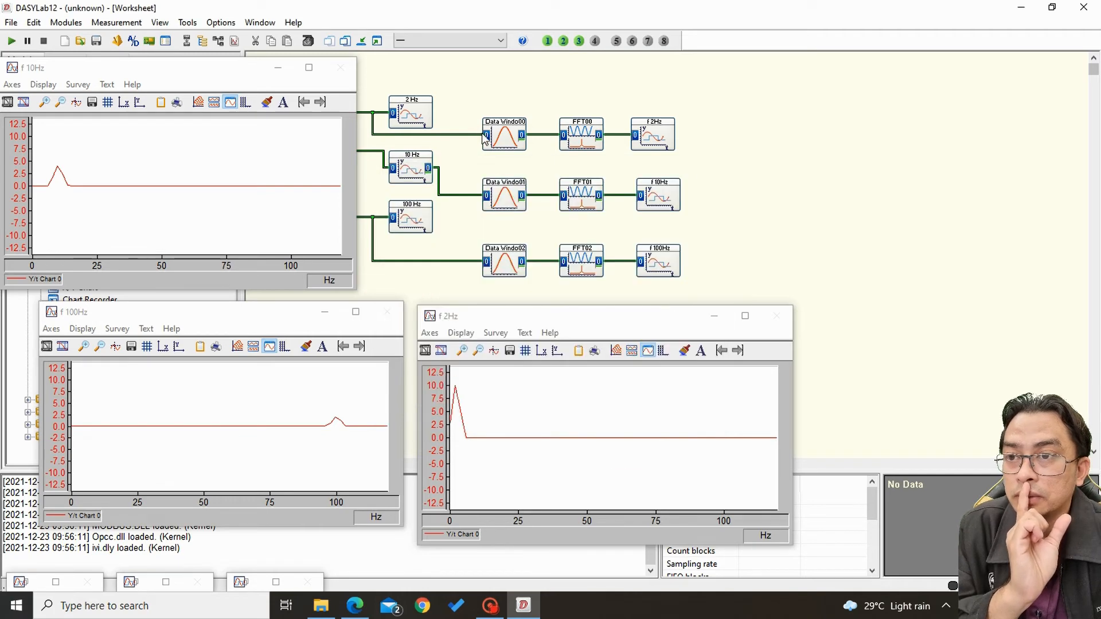
pyautogui.click(515, 313)
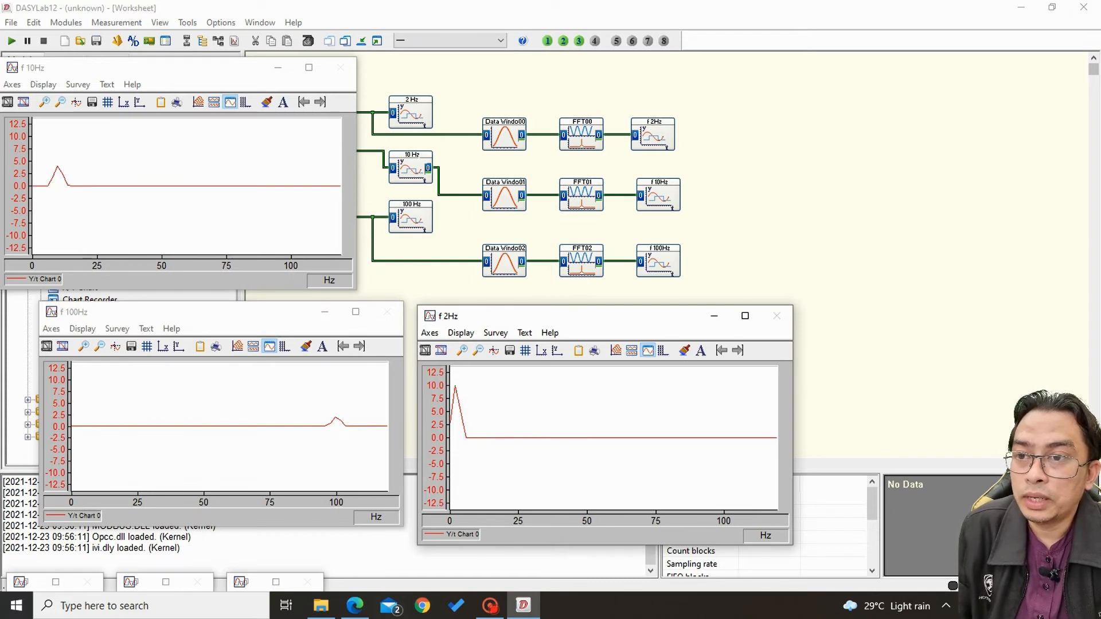
# Set the output block size of the Data Windo01 module to 2048.
pyautogui.doubleClick(504, 195)
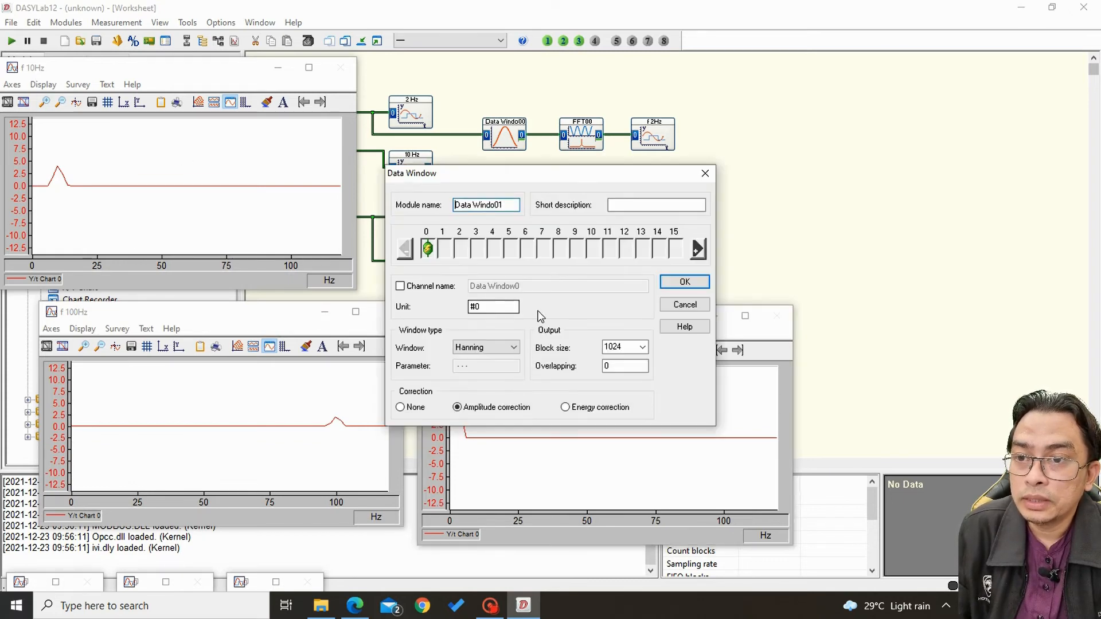
pyautogui.click(643, 347)
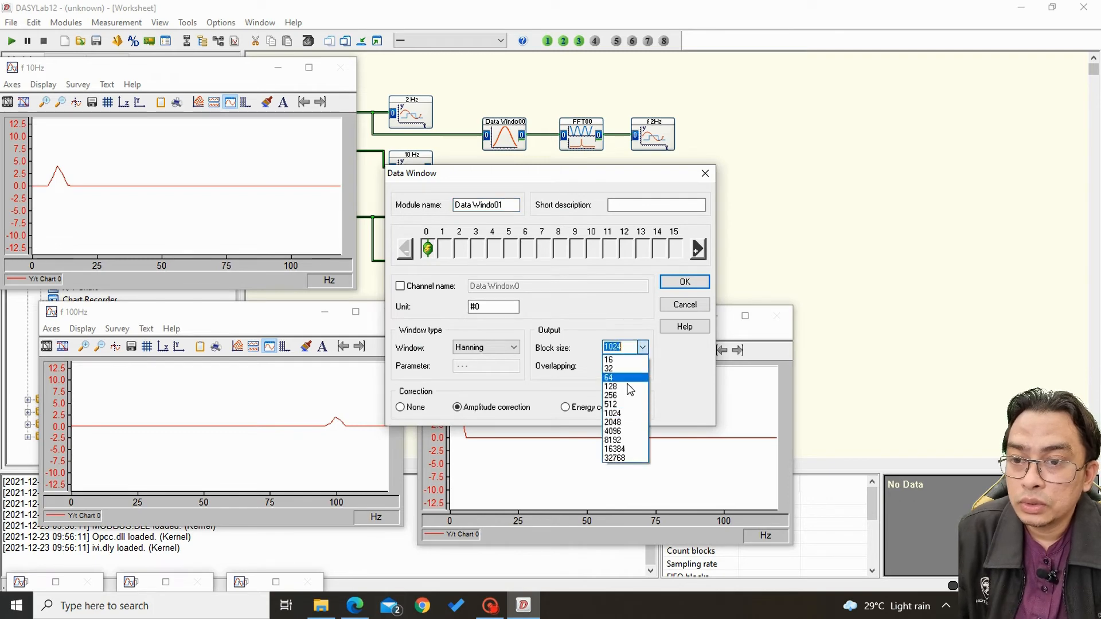
pyautogui.click(631, 422)
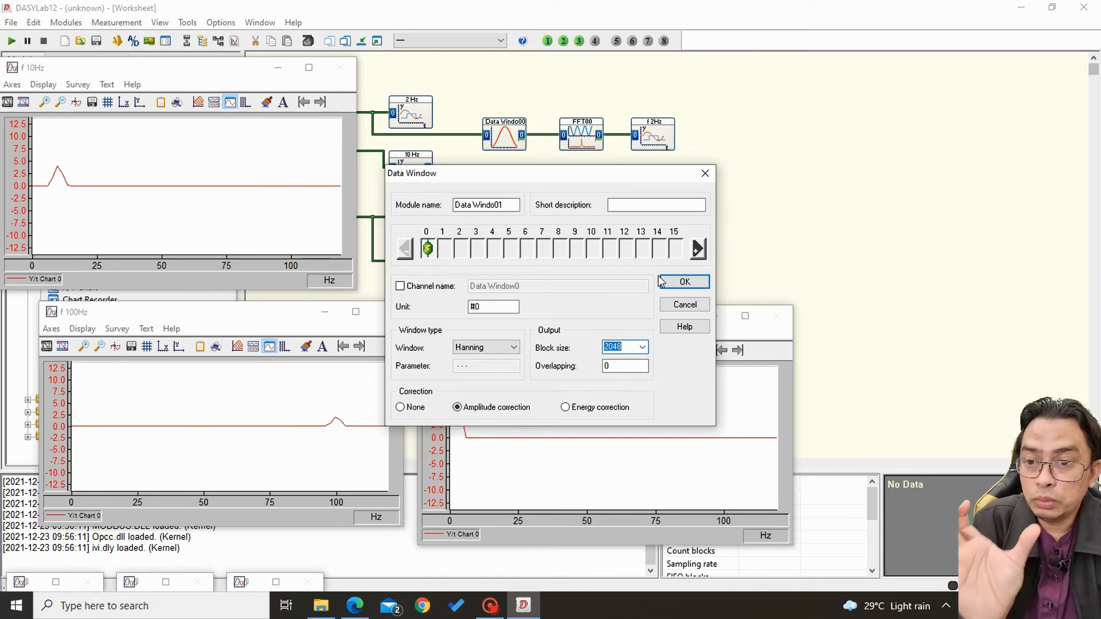
pyautogui.click(684, 282)
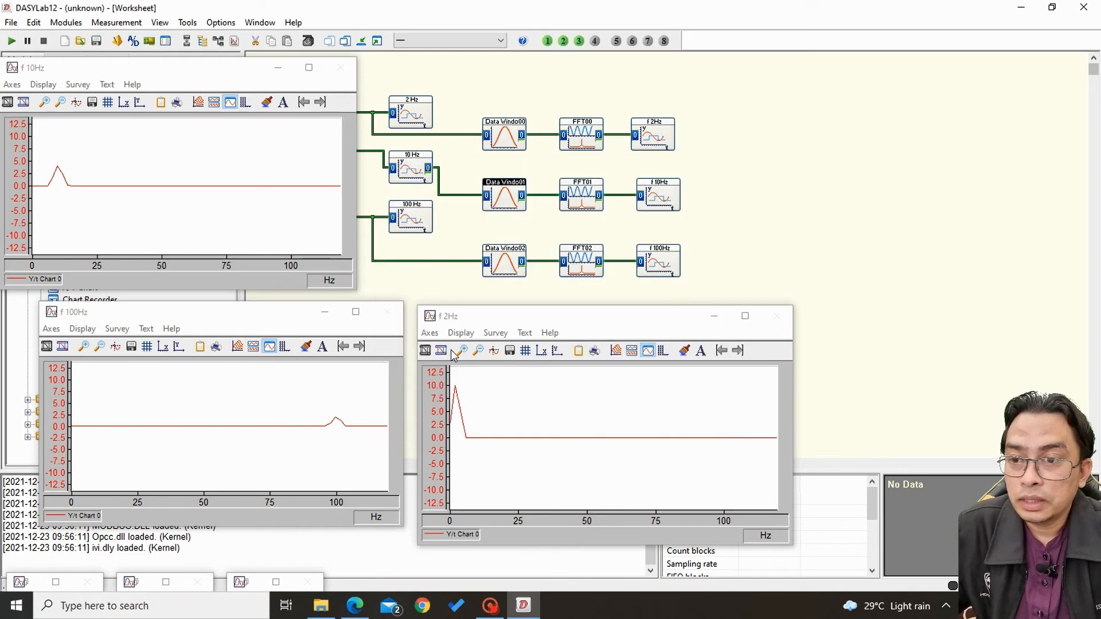
# View the f 100Hz chart enlarged, restore it, and set the output block size of the Data Windo02 module to 4096.
pyautogui.doubleClick(112, 314)
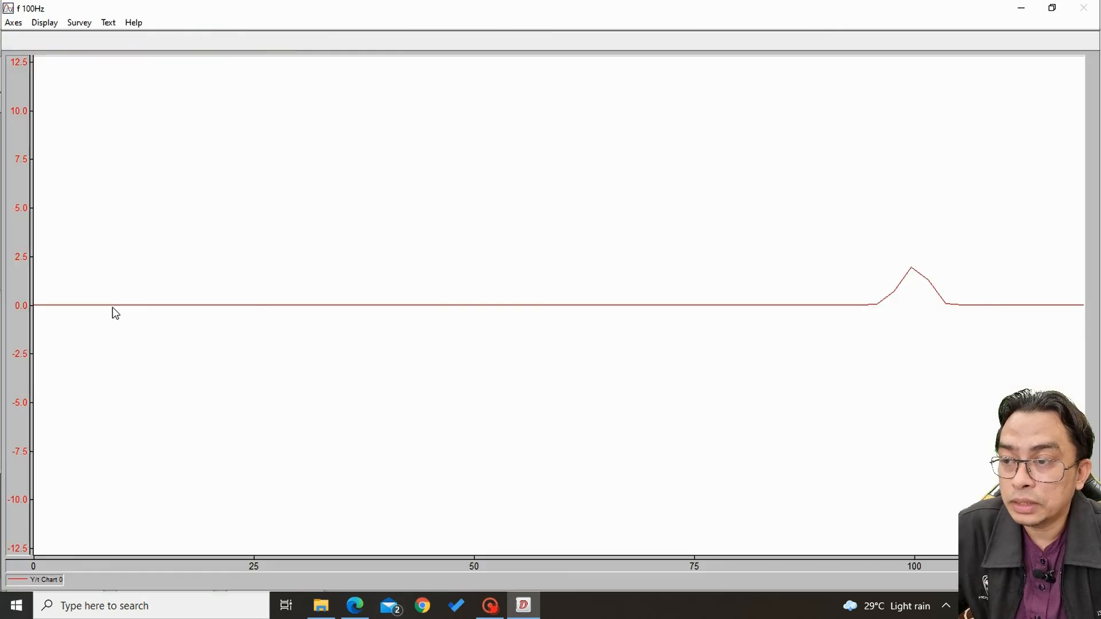
pyautogui.click(1052, 8)
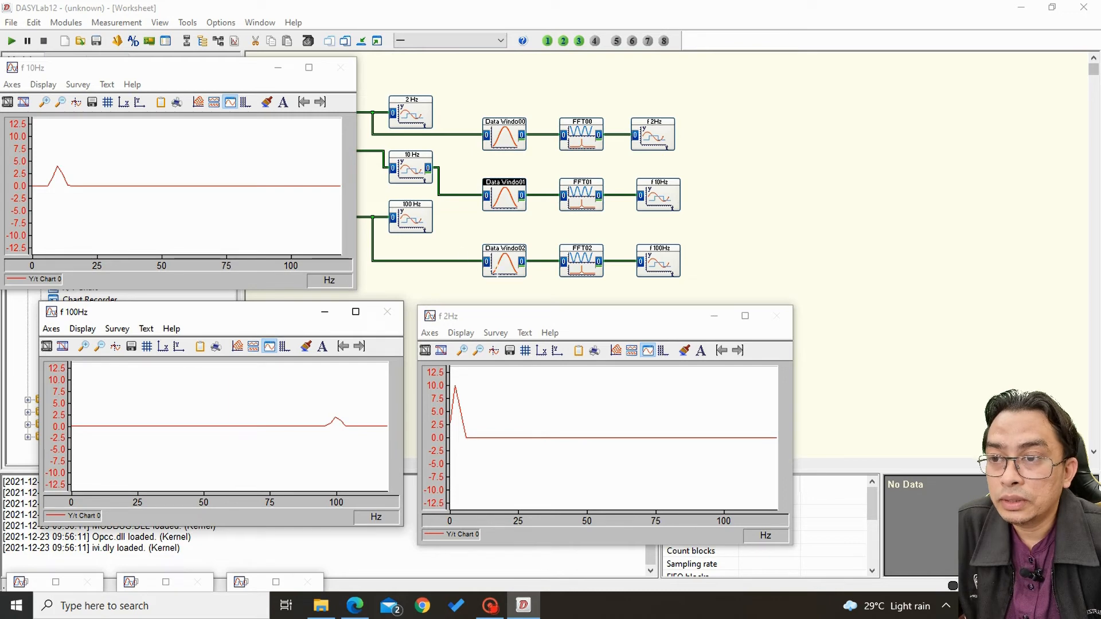
pyautogui.doubleClick(505, 259)
pyautogui.click(641, 351)
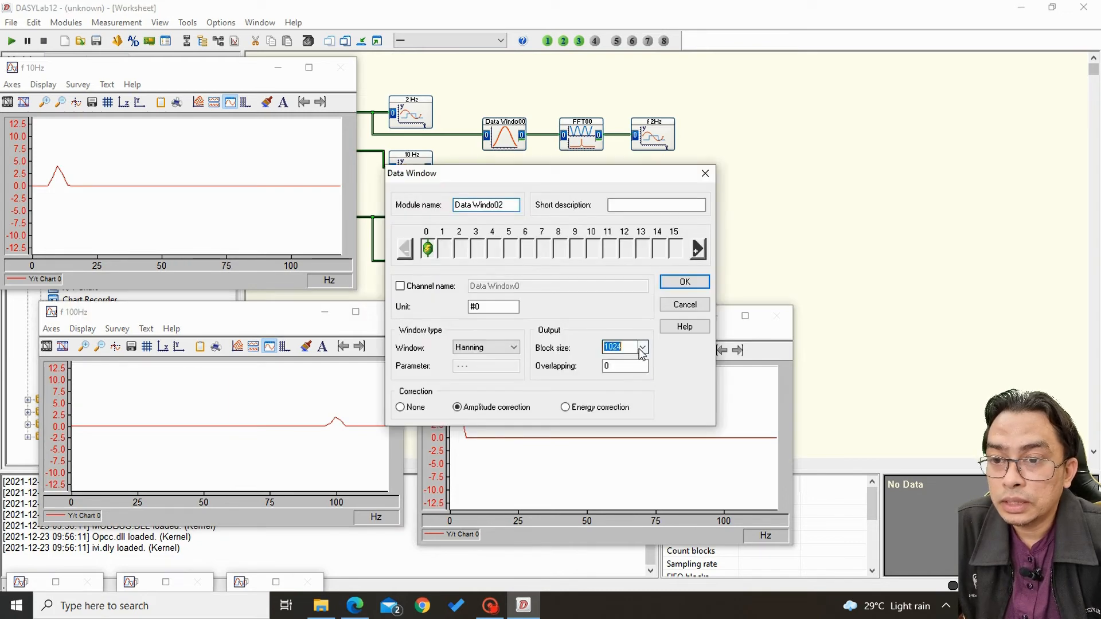
pyautogui.click(641, 348)
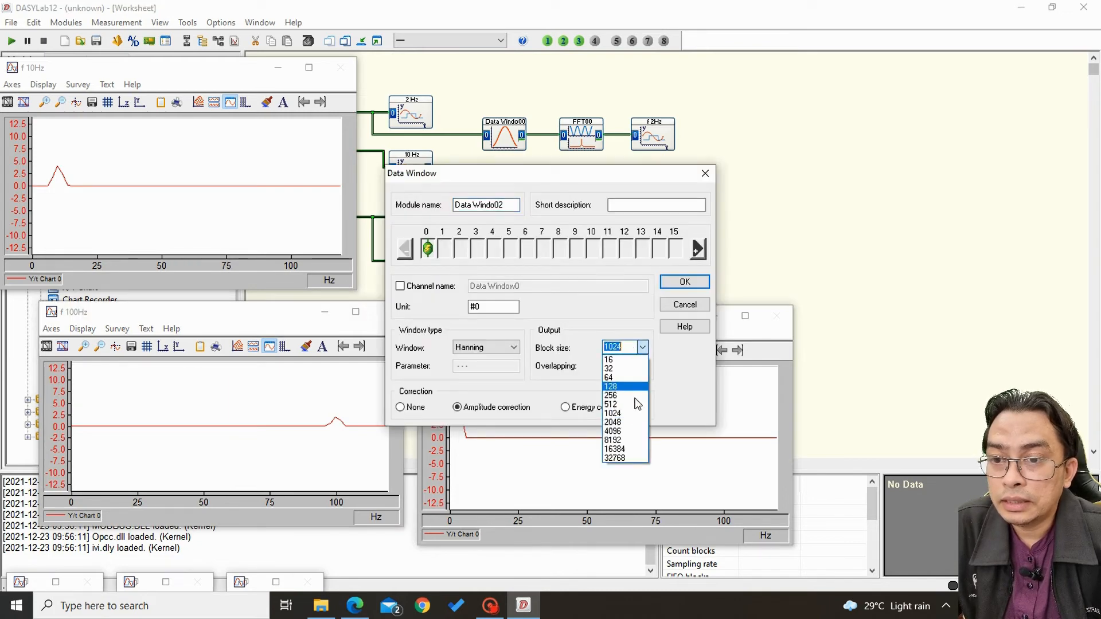
pyautogui.click(629, 431)
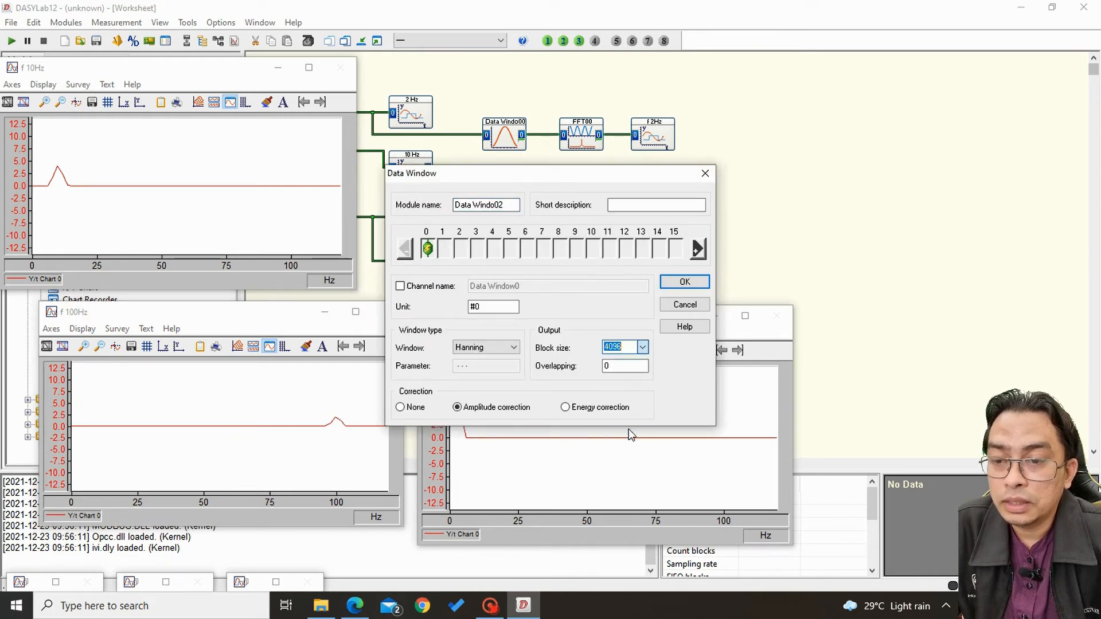
pyautogui.click(685, 282)
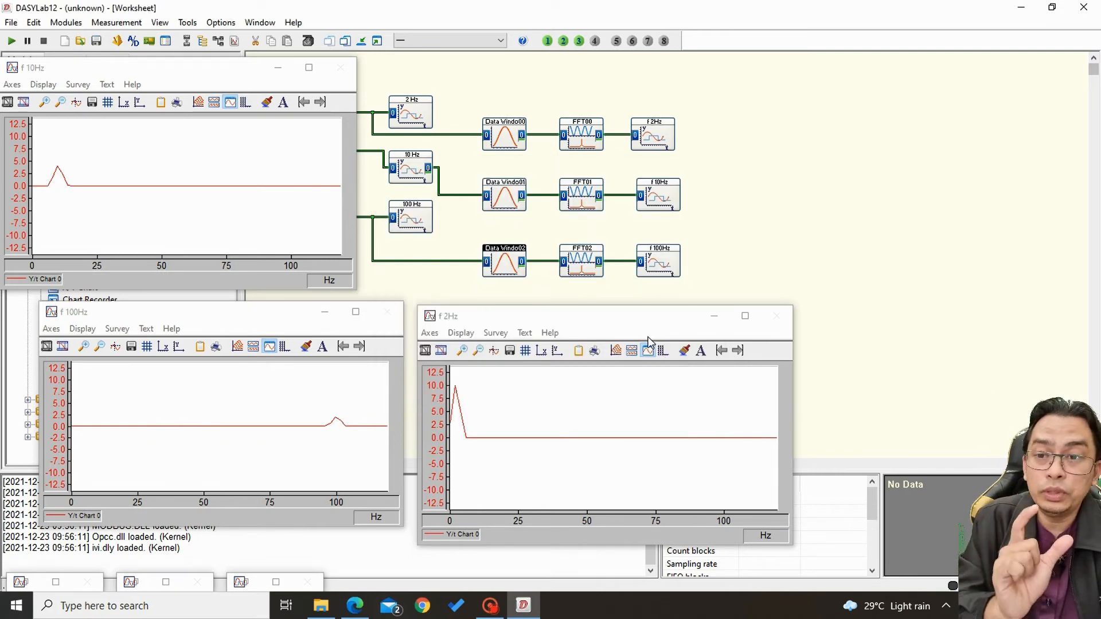
# Run and stop the measurement twice to compare the f 2Hz, f 10Hz and f 100Hz spectra.
pyautogui.click(12, 41)
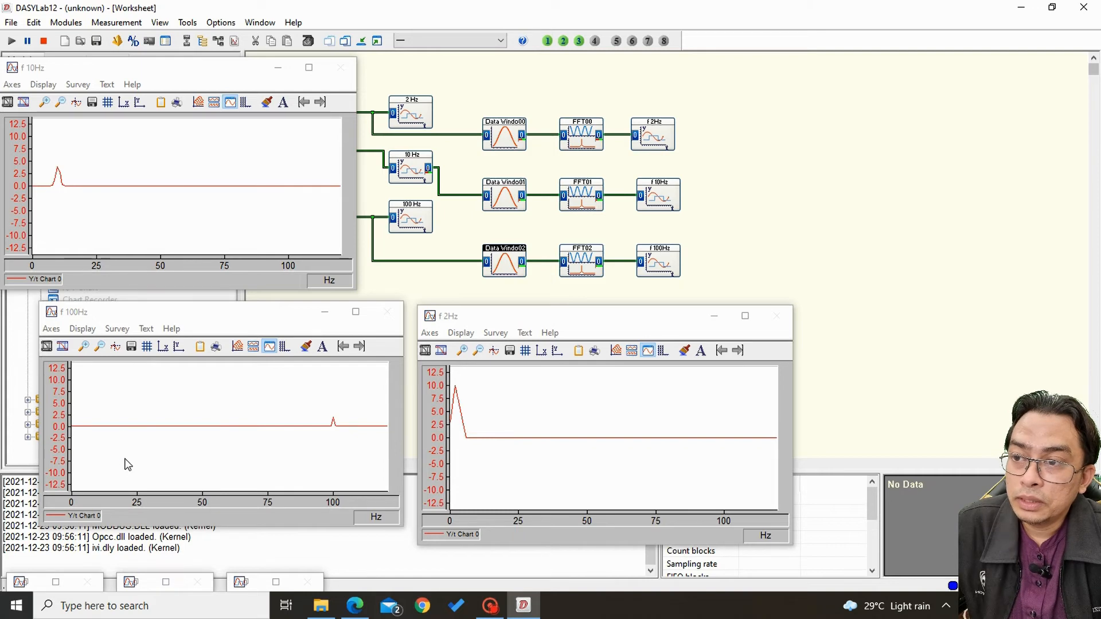
pyautogui.click(42, 42)
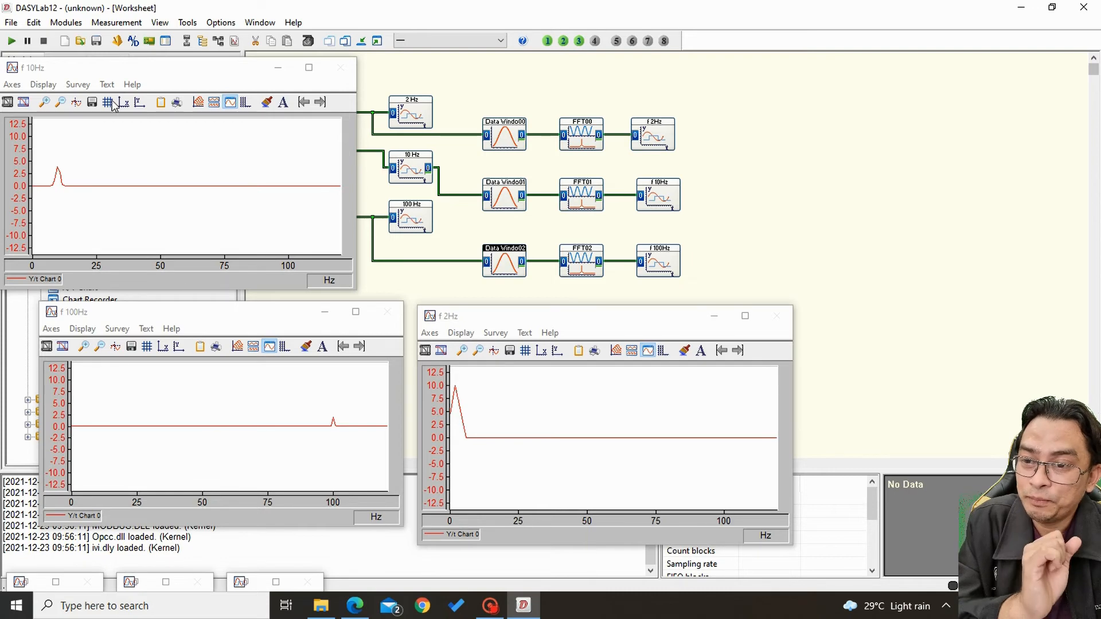
pyautogui.click(11, 42)
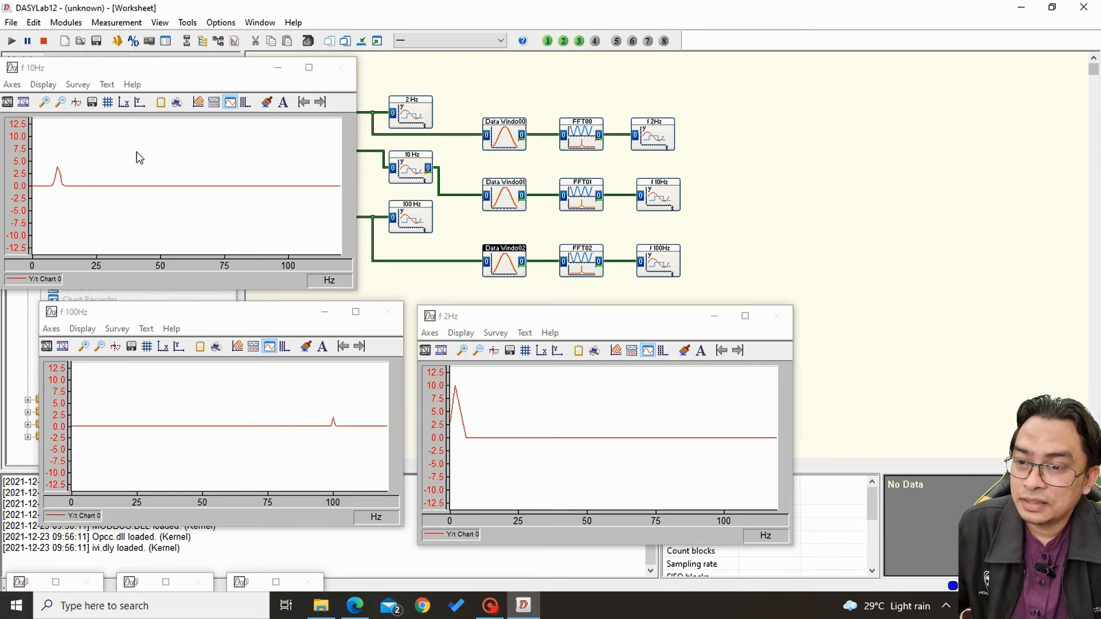
pyautogui.click(44, 42)
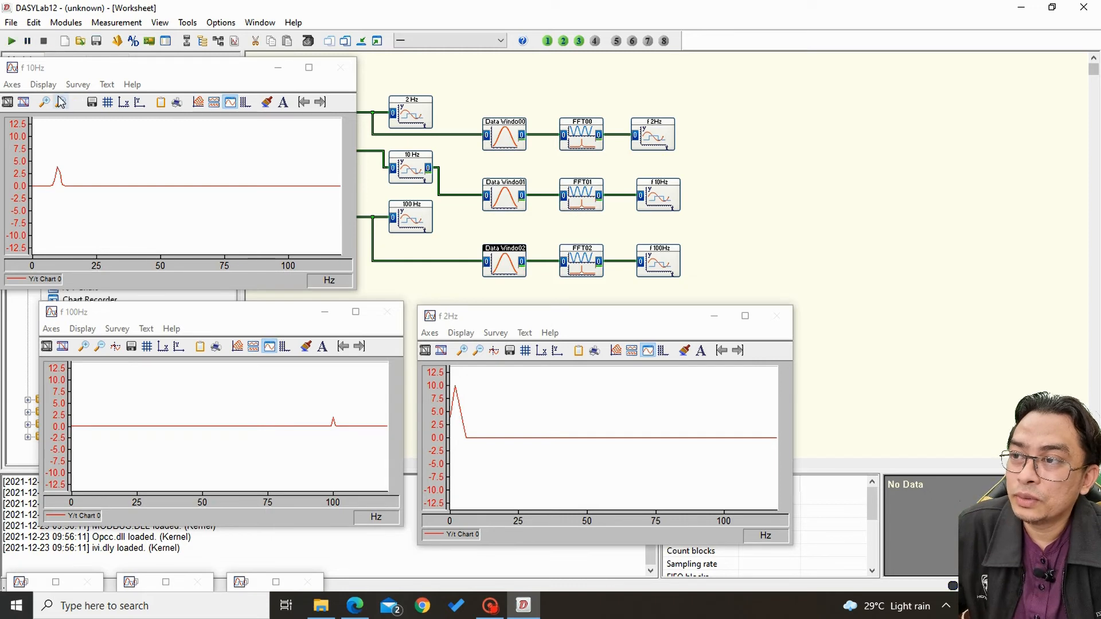
# Start the measurement, read the f 10Hz chart's peak with Cursor 1, and close its cursor readout.
pyautogui.click(11, 43)
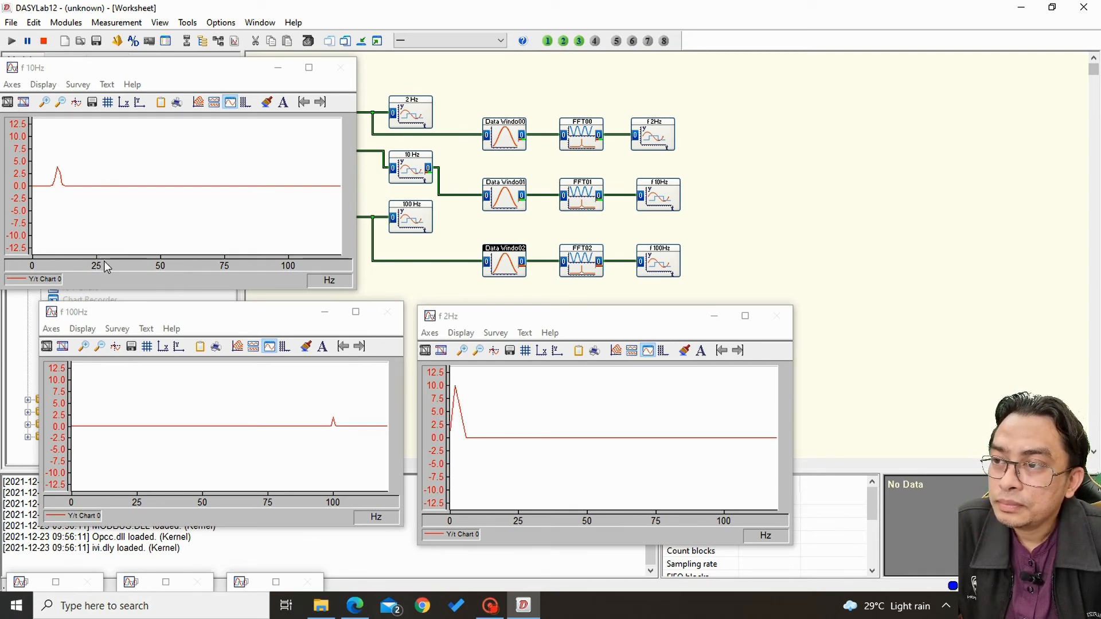
pyautogui.click(76, 102)
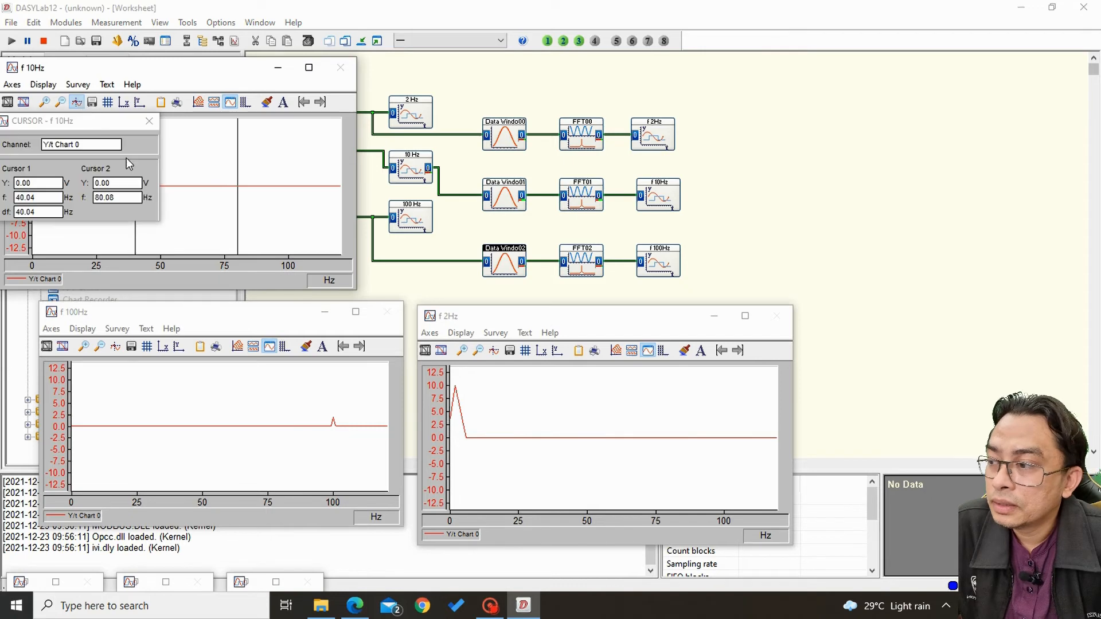
pyautogui.moveTo(106, 122); pyautogui.dragTo(369, 146)
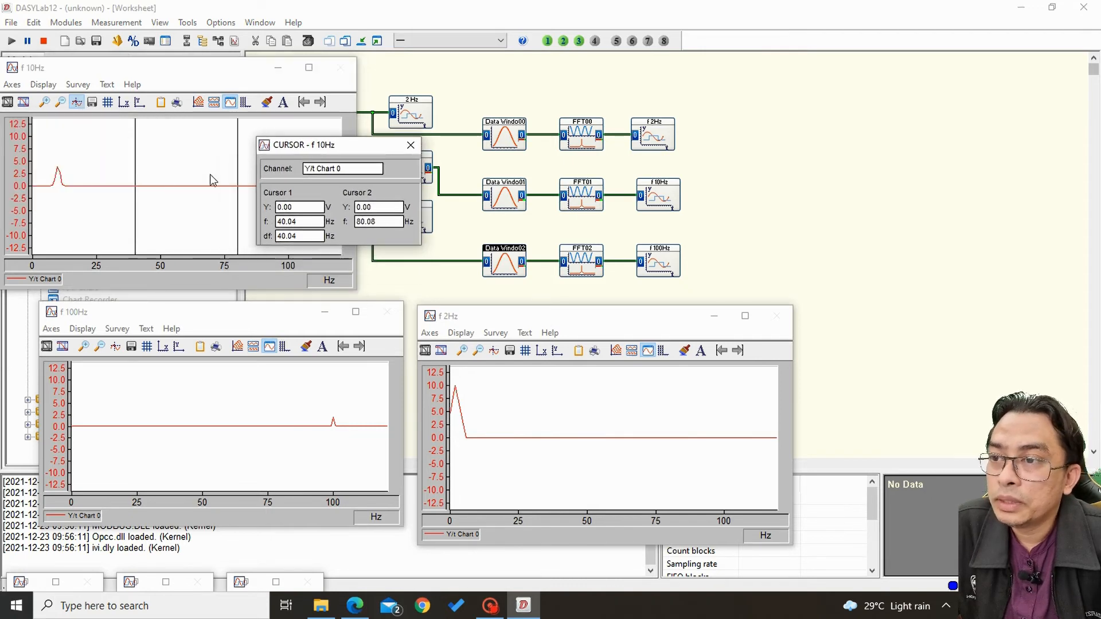
pyautogui.moveTo(140, 188); pyautogui.dragTo(59, 205)
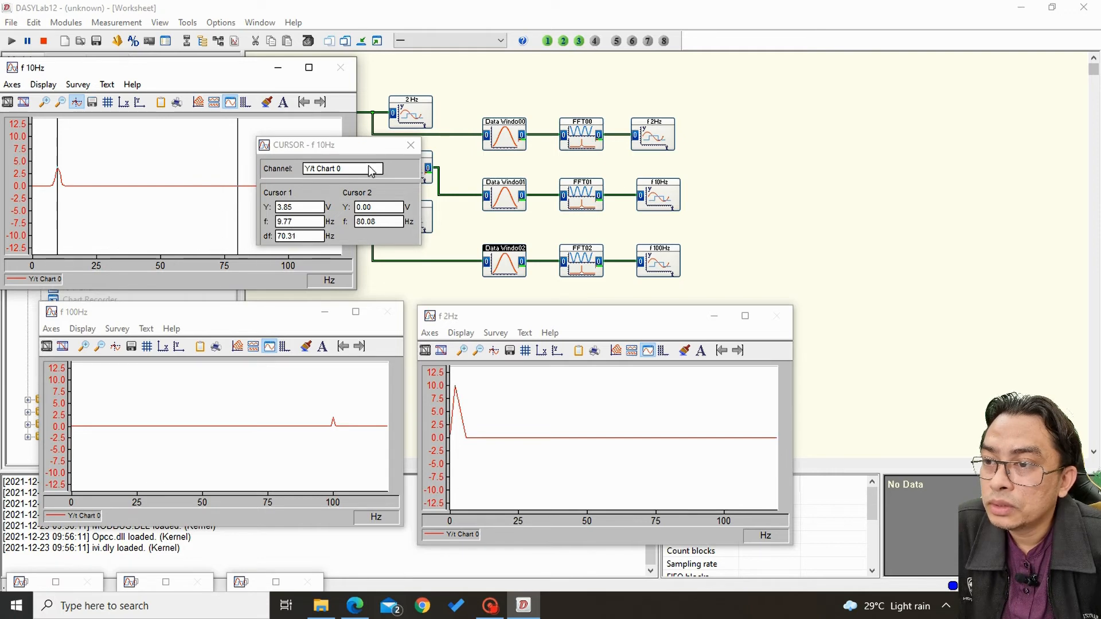
pyautogui.click(411, 147)
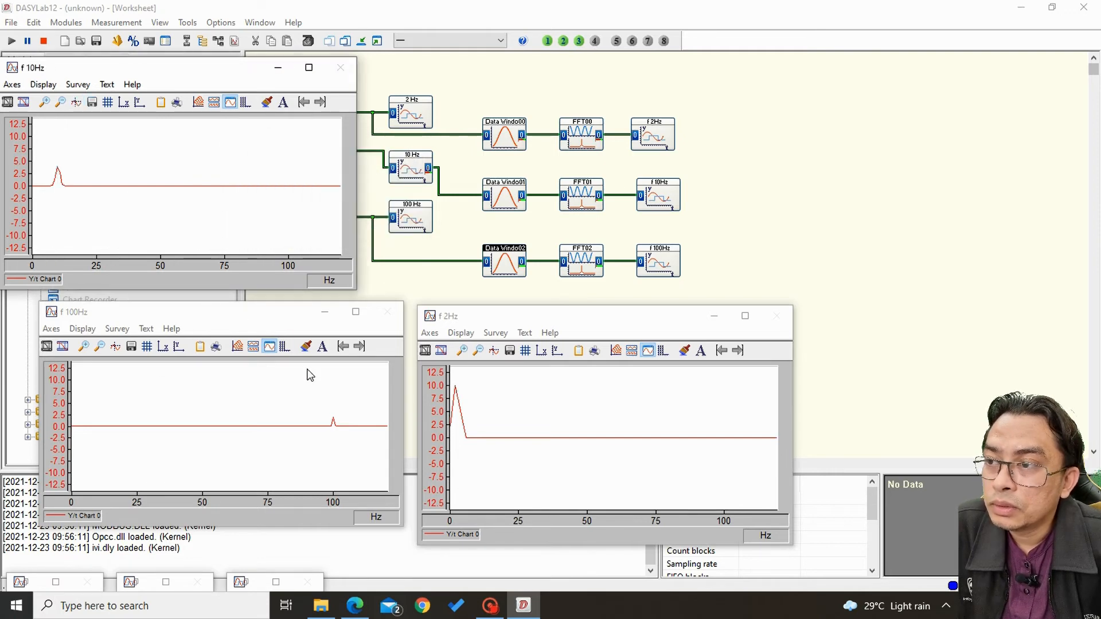
# Read the peak of the f 100Hz chart with Cursor 2 and the peak of the f 2Hz chart with Cursor 1.
pyautogui.click(115, 347)
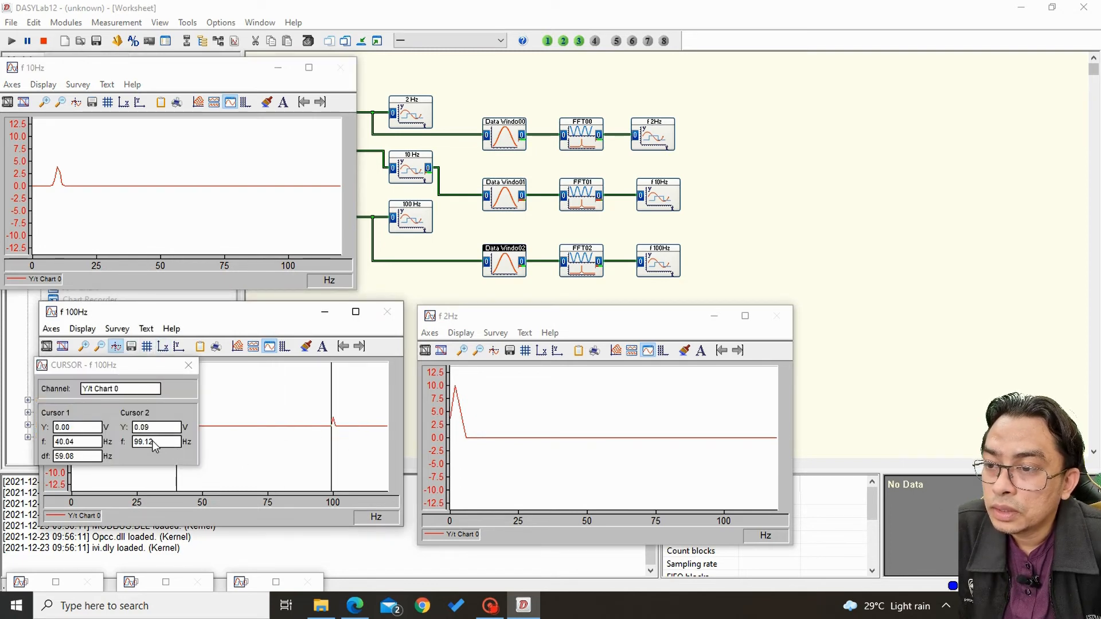
pyautogui.moveTo(328, 459); pyautogui.dragTo(333, 463)
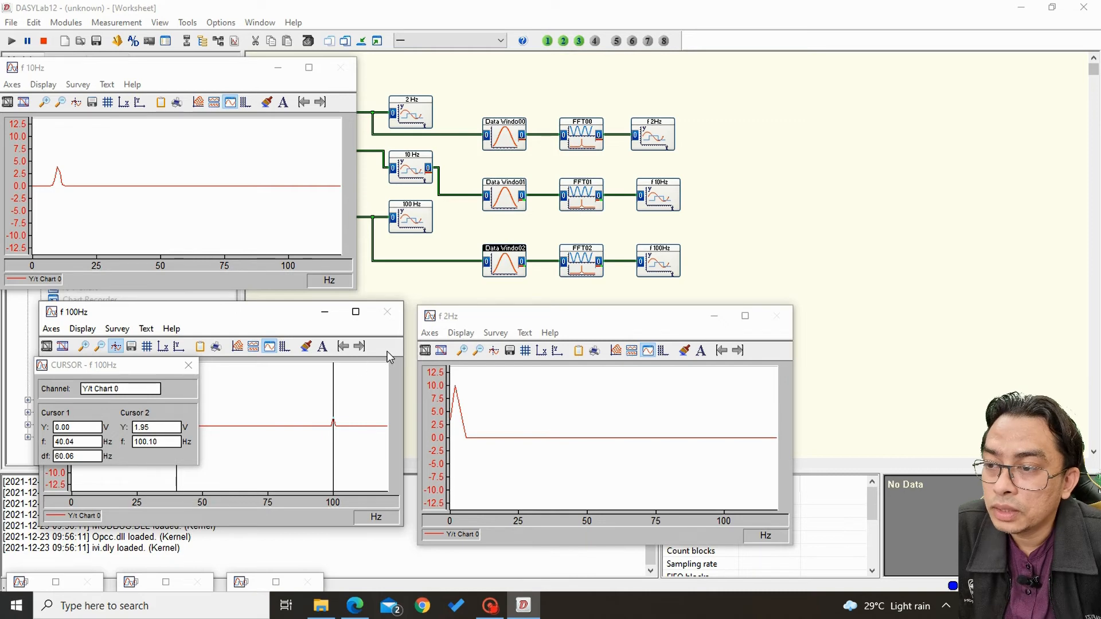
pyautogui.click(493, 351)
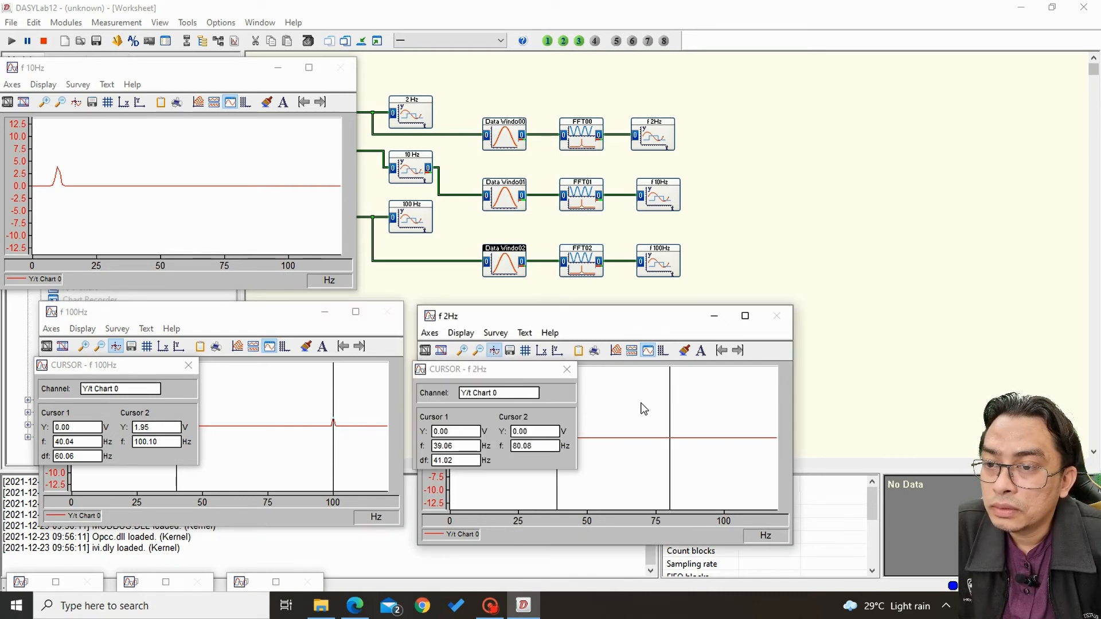
pyautogui.moveTo(491, 369); pyautogui.dragTo(673, 391)
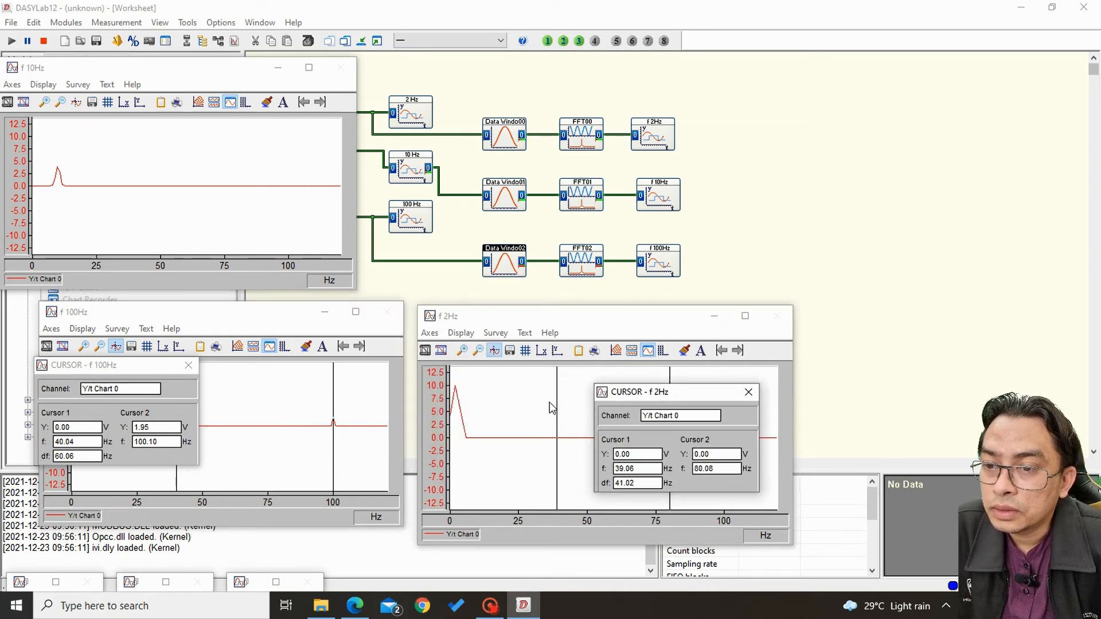
pyautogui.moveTo(539, 413); pyautogui.dragTo(456, 422)
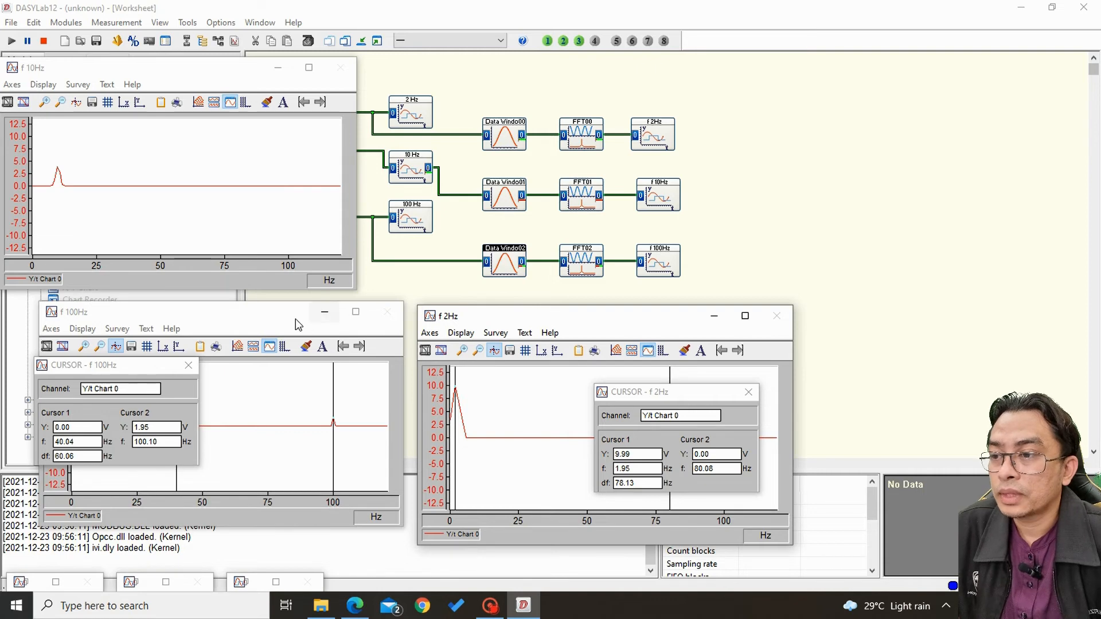
# Stop the measurement and close the cursor readouts of the f 2Hz and f 100Hz charts.
pyautogui.click(44, 41)
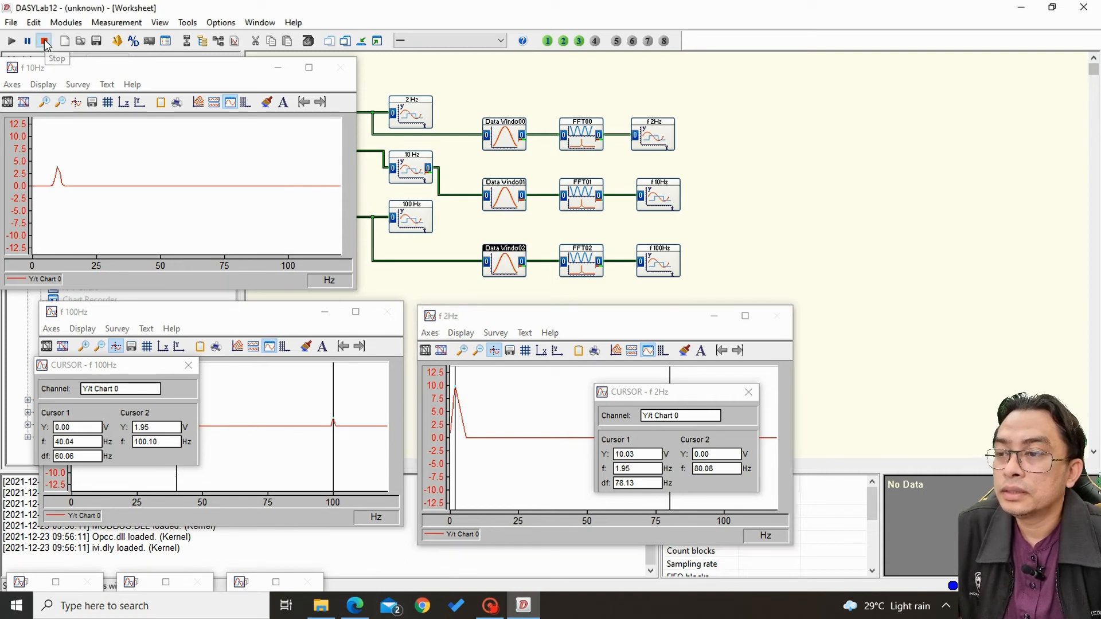
pyautogui.click(749, 392)
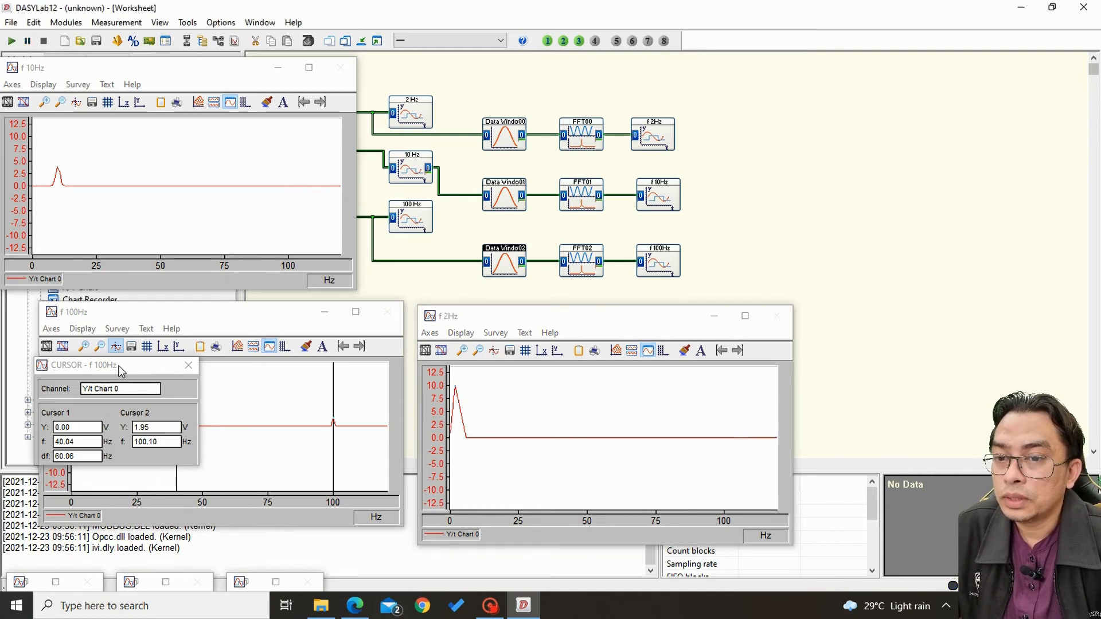
pyautogui.click(189, 366)
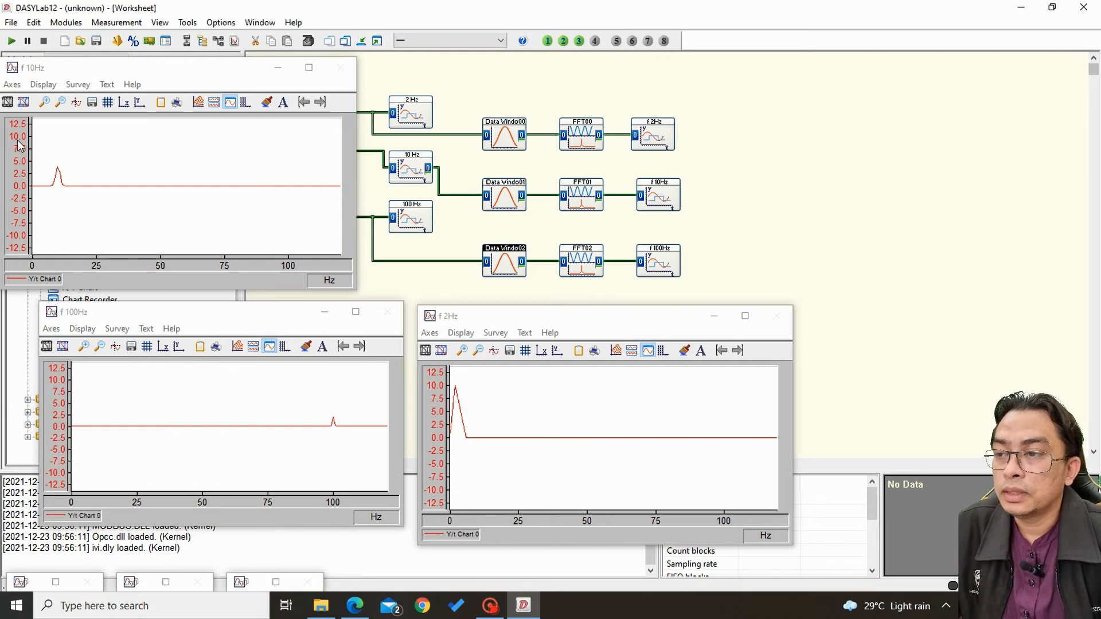
# Apply Auto Scaling to the axes of the f 10Hz, f 100Hz and f 2Hz charts.
pyautogui.click(6, 85)
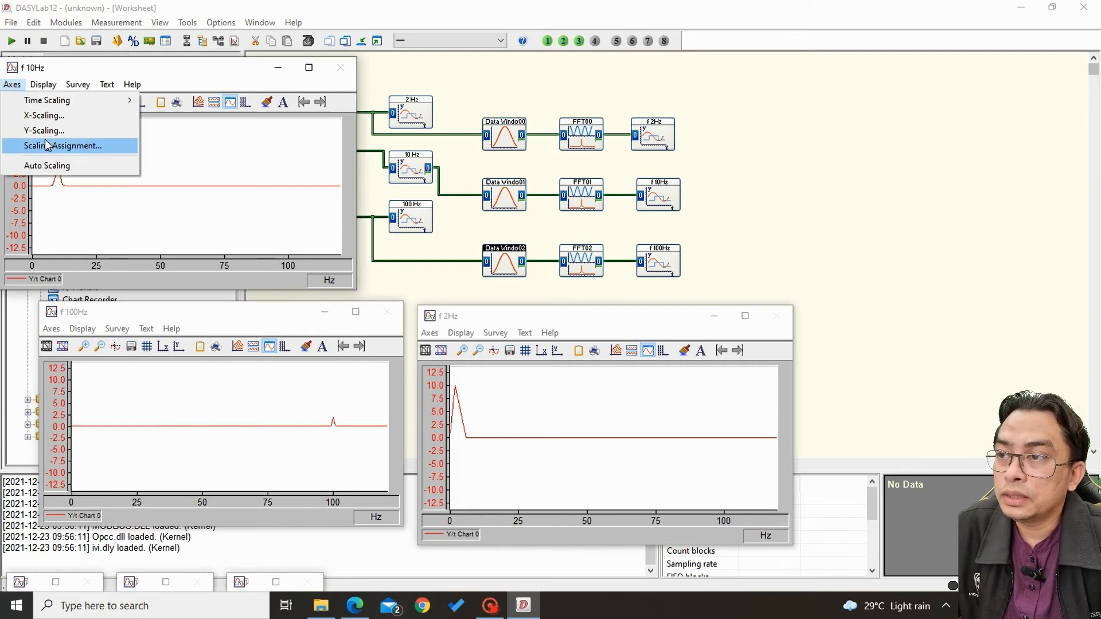
pyautogui.click(54, 170)
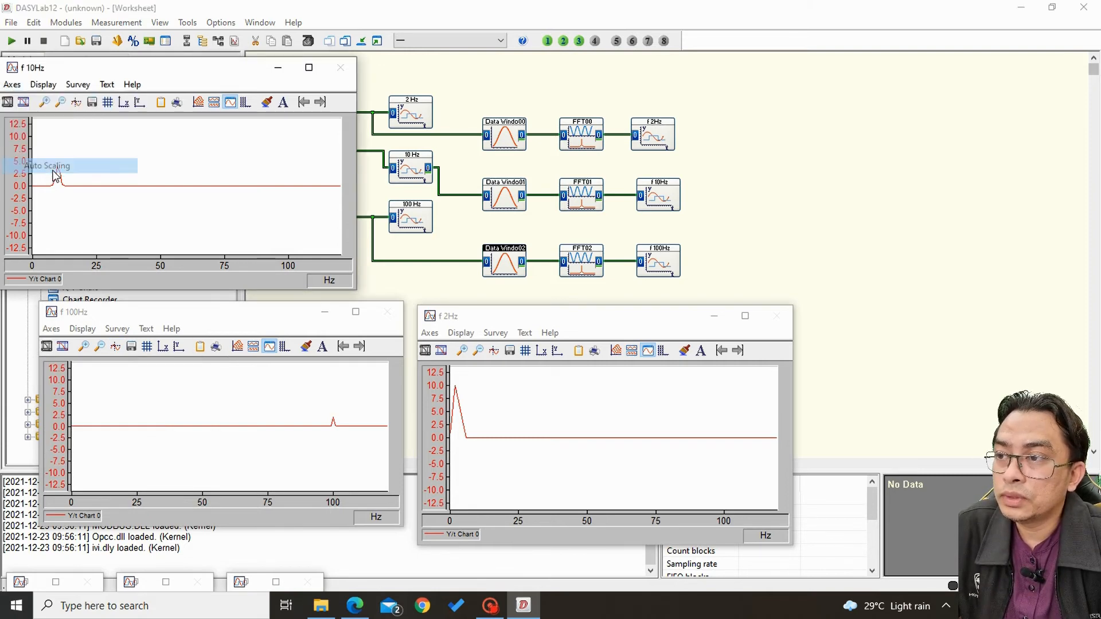
pyautogui.click(51, 328)
pyautogui.click(70, 416)
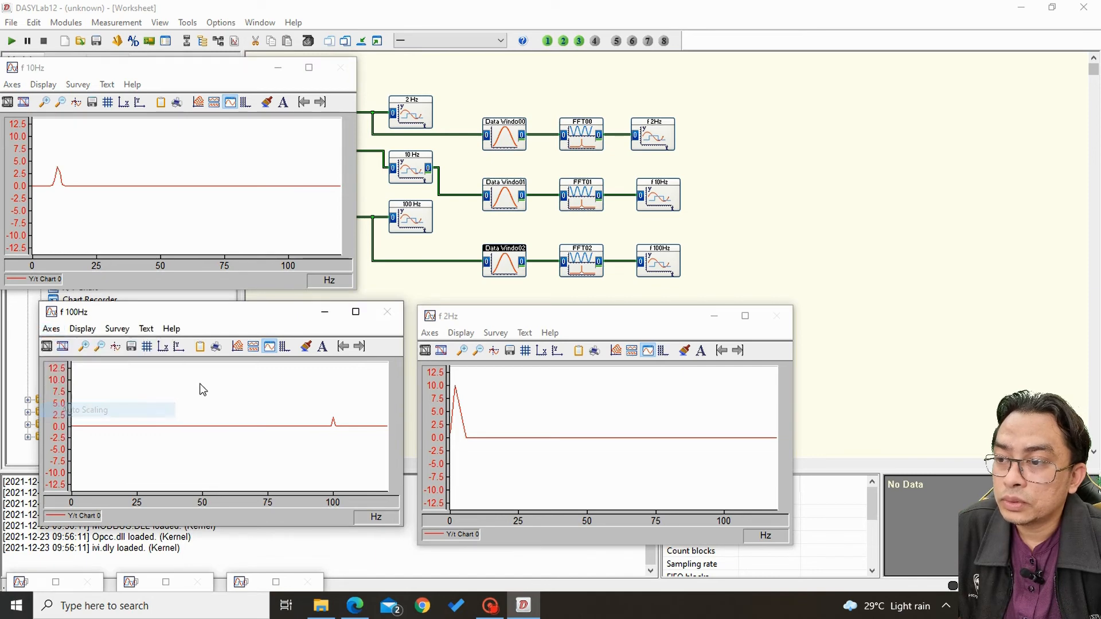
pyautogui.click(428, 333)
pyautogui.click(453, 414)
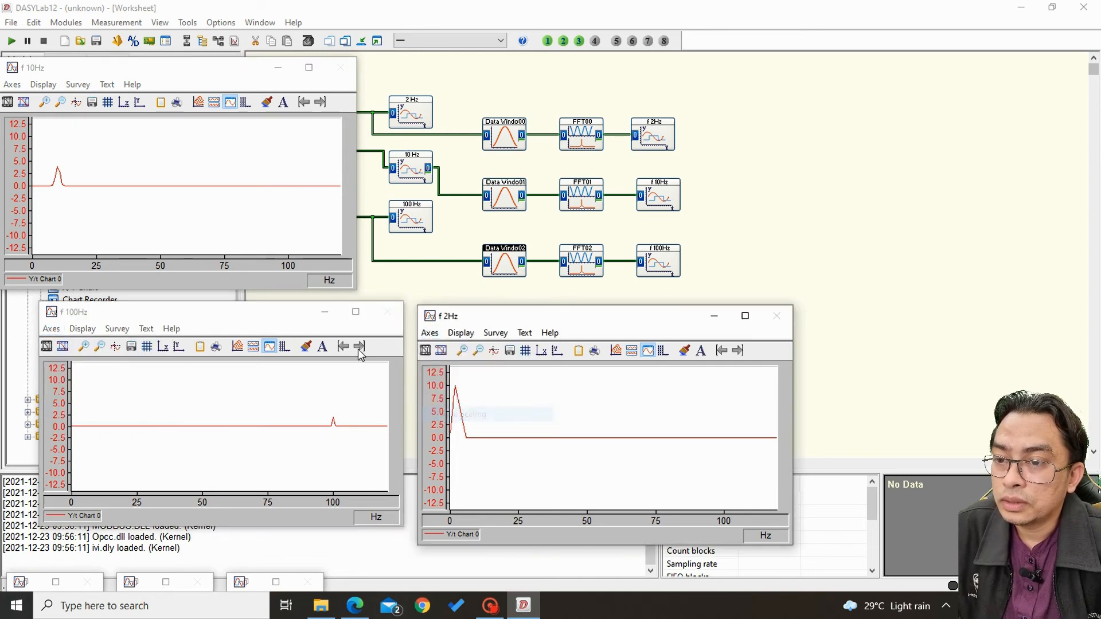
# Run the measurement with the auto-scaled charts, and stop it after minimizing all chart windows.
pyautogui.click(11, 42)
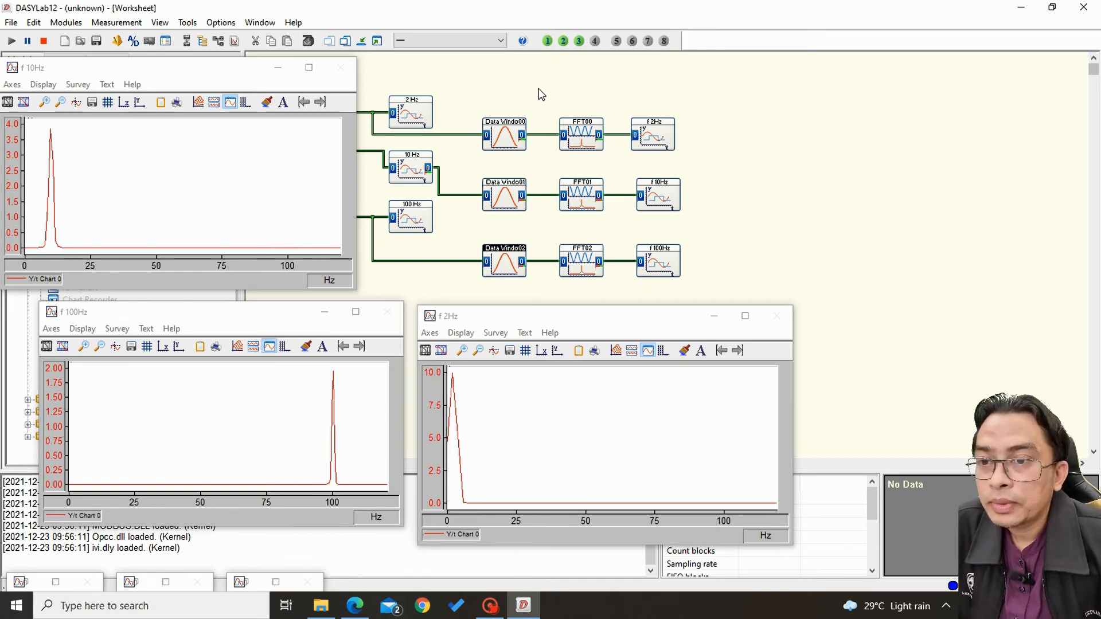
pyautogui.click(364, 40)
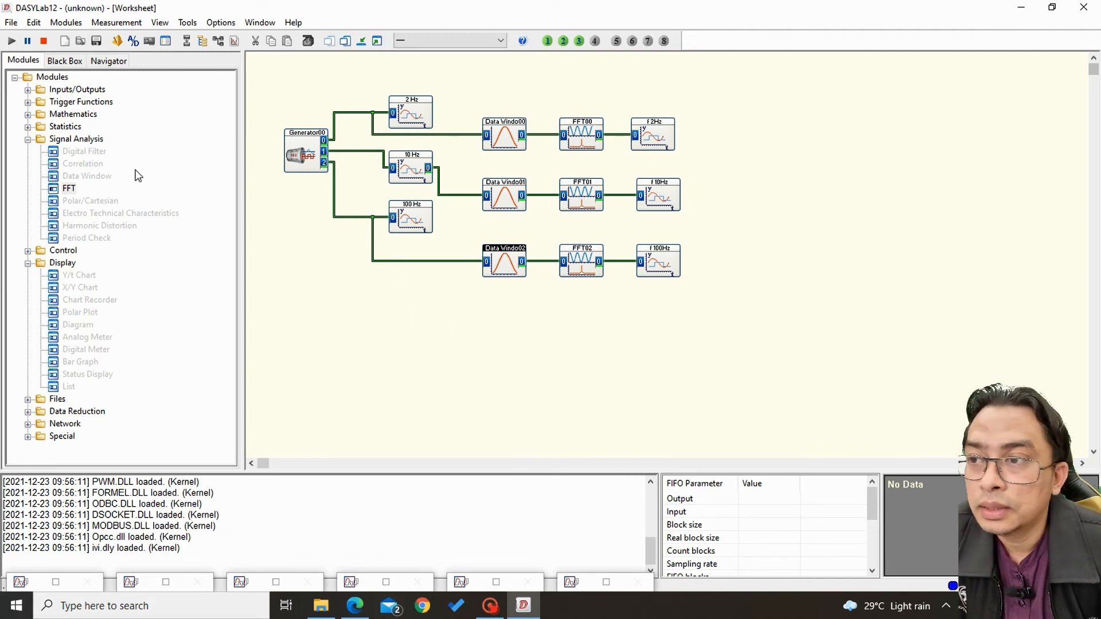
pyautogui.click(45, 42)
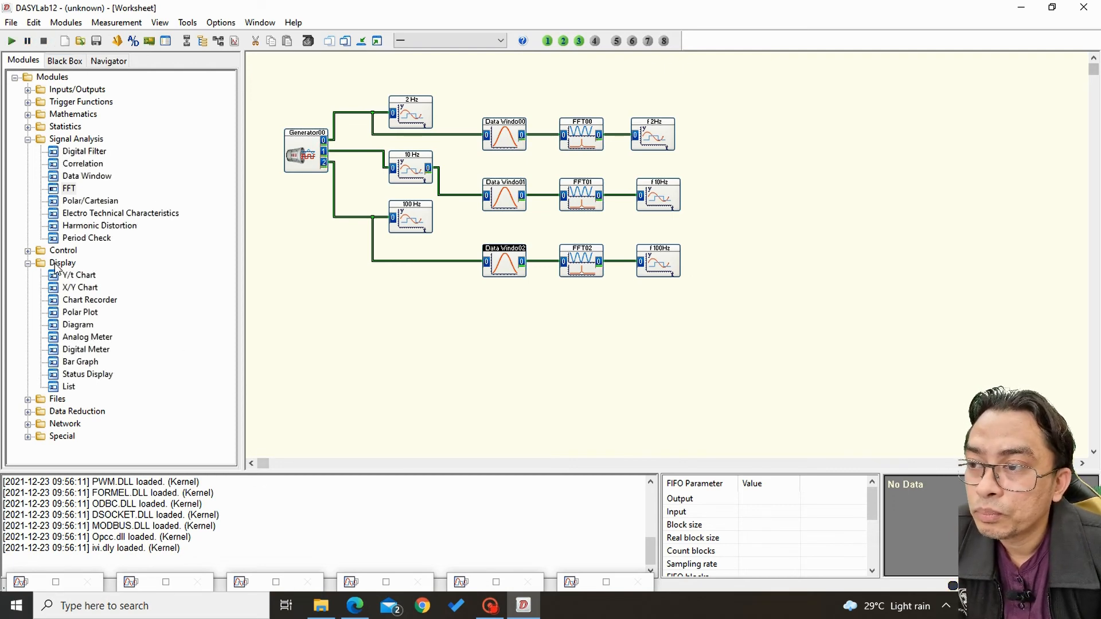
# Add an Arithmetic module of type Operation with all channels to the empty worksheet area below Data Windo02.
pyautogui.click(27, 115)
pyautogui.click(86, 141)
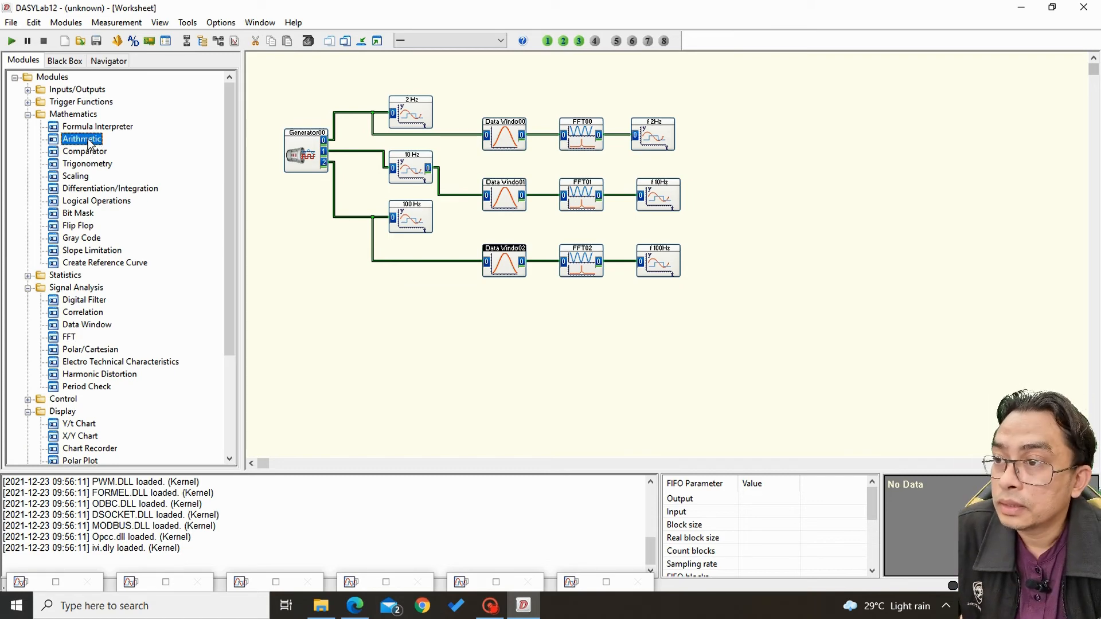
pyautogui.moveTo(95, 144); pyautogui.dragTo(480, 347)
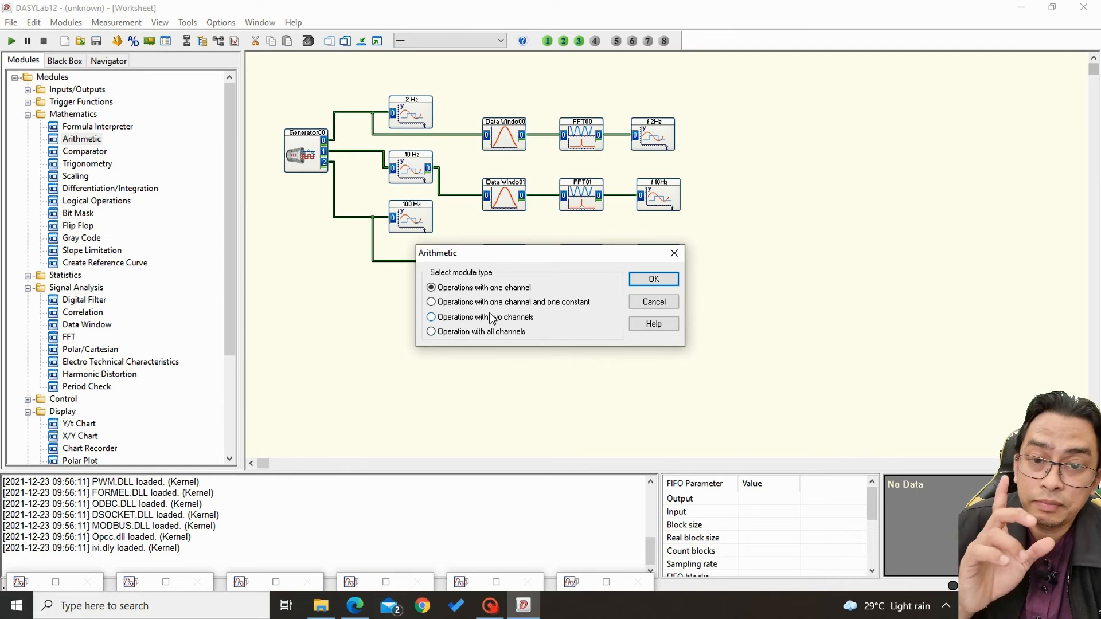
pyautogui.click(479, 333)
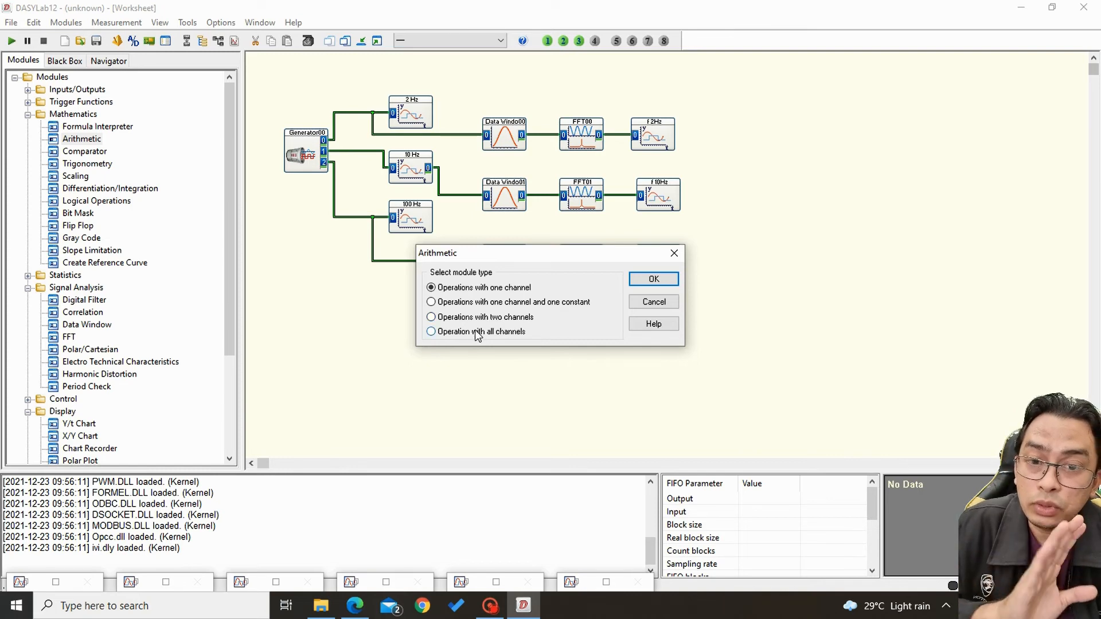
pyautogui.click(654, 278)
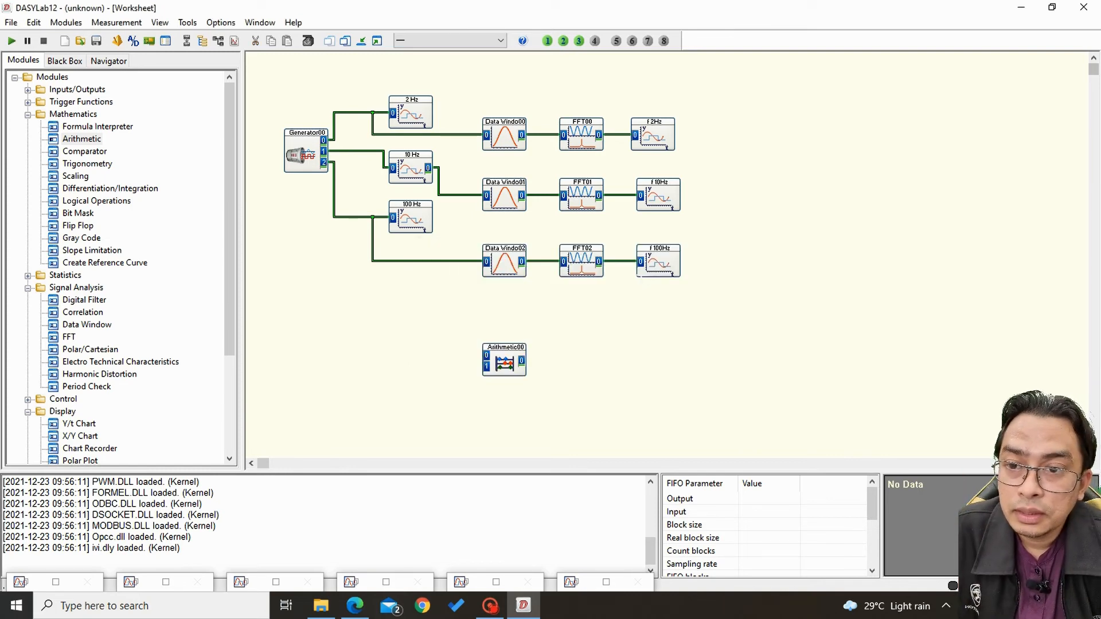
pyautogui.moveTo(499, 367); pyautogui.dragTo(482, 367)
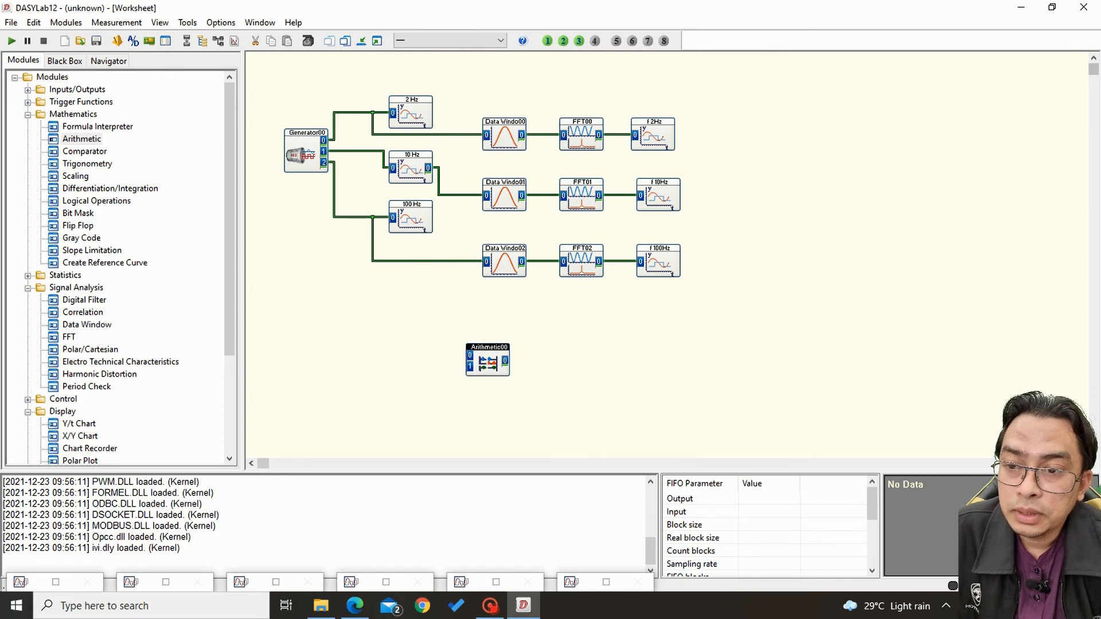
# Set the Arithmetic00 module to the Sum operation and extend it to three input channels.
pyautogui.doubleClick(488, 367)
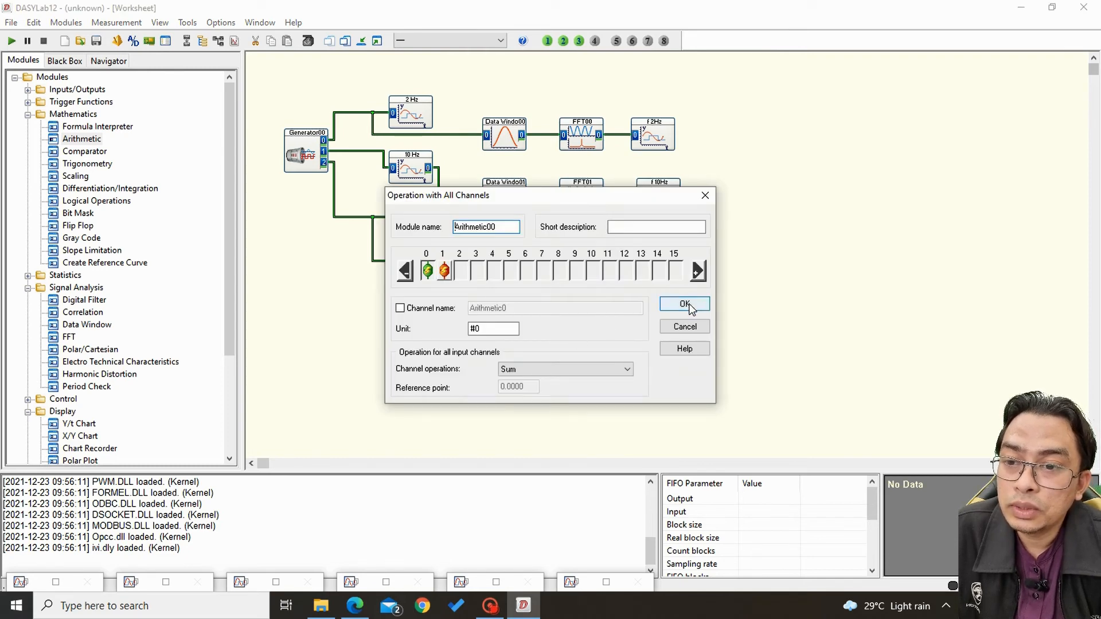
pyautogui.click(564, 371)
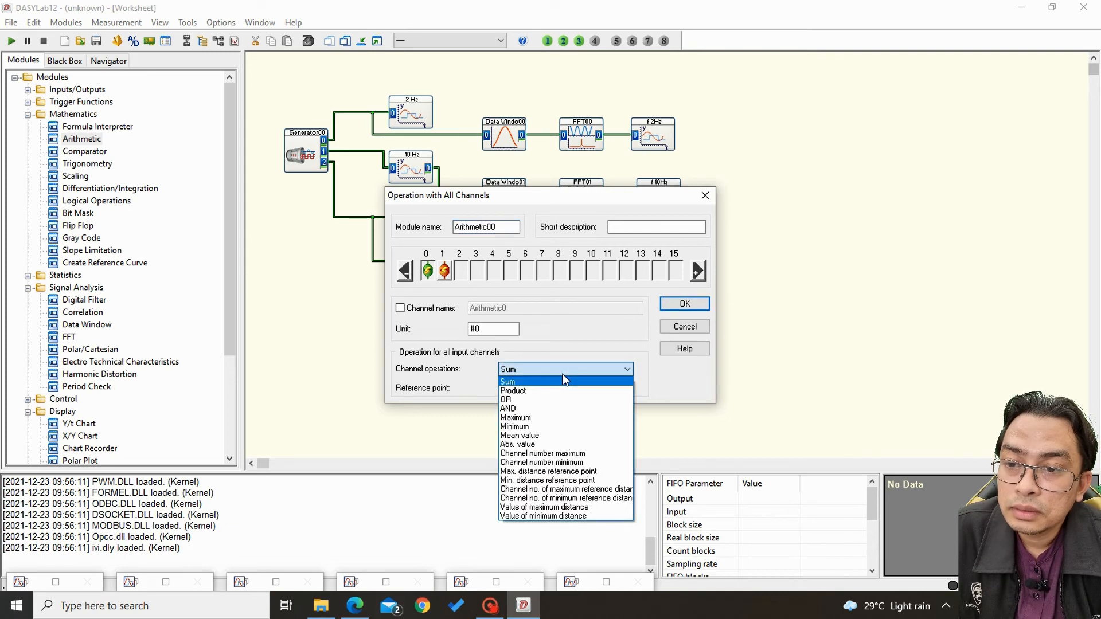
pyautogui.click(564, 381)
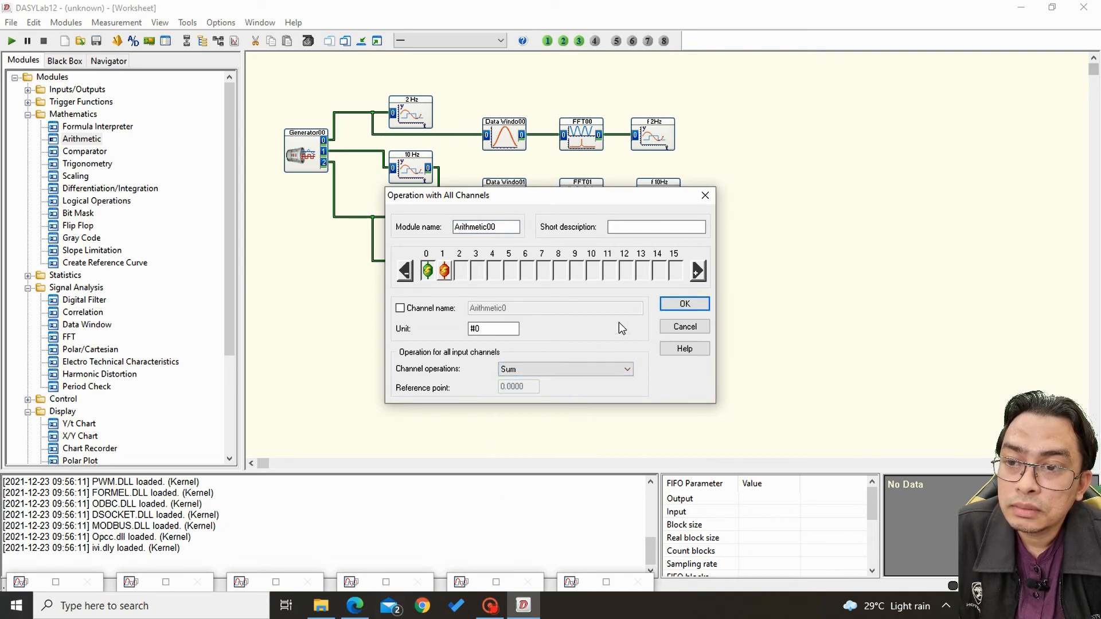
pyautogui.click(698, 272)
pyautogui.click(685, 305)
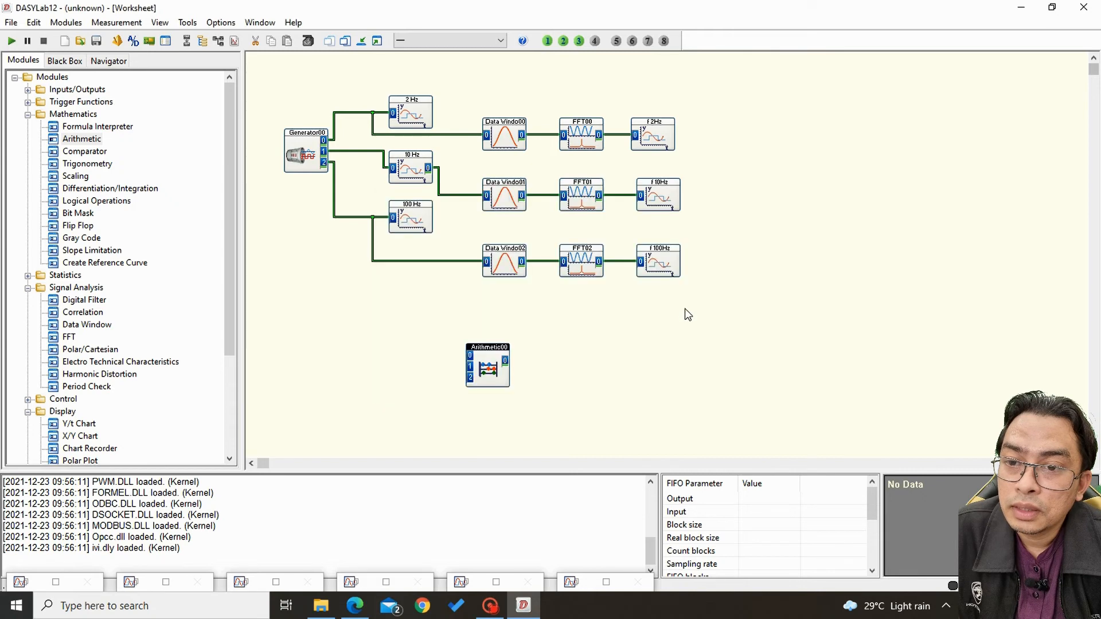
# Add a fourth input channel to the Arithmetic00 module and remove it again.
pyautogui.doubleClick(503, 353)
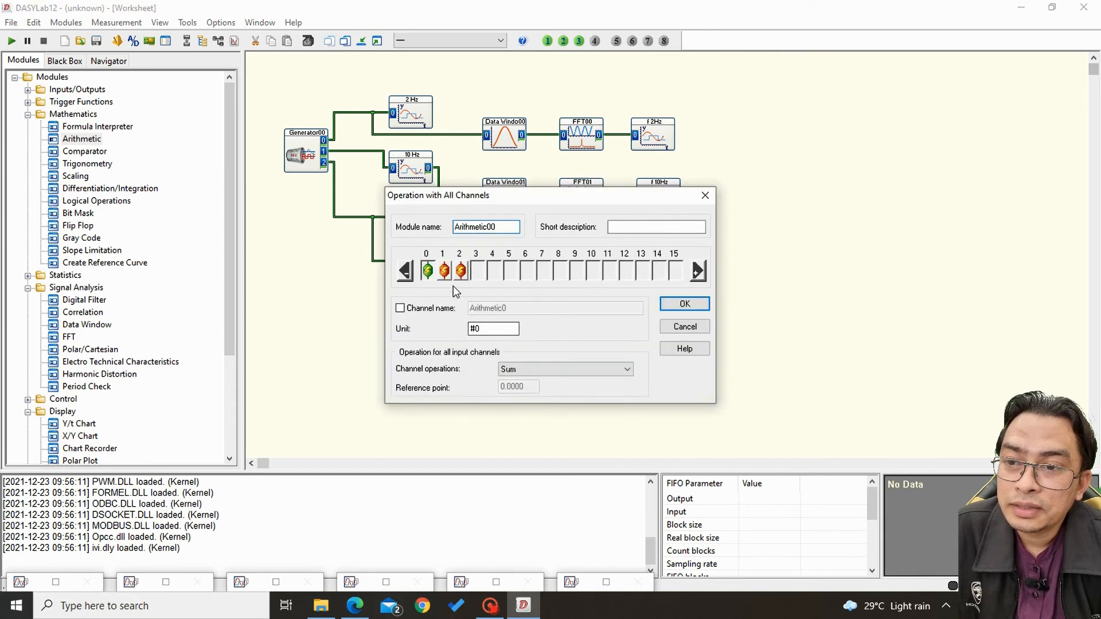
pyautogui.click(698, 272)
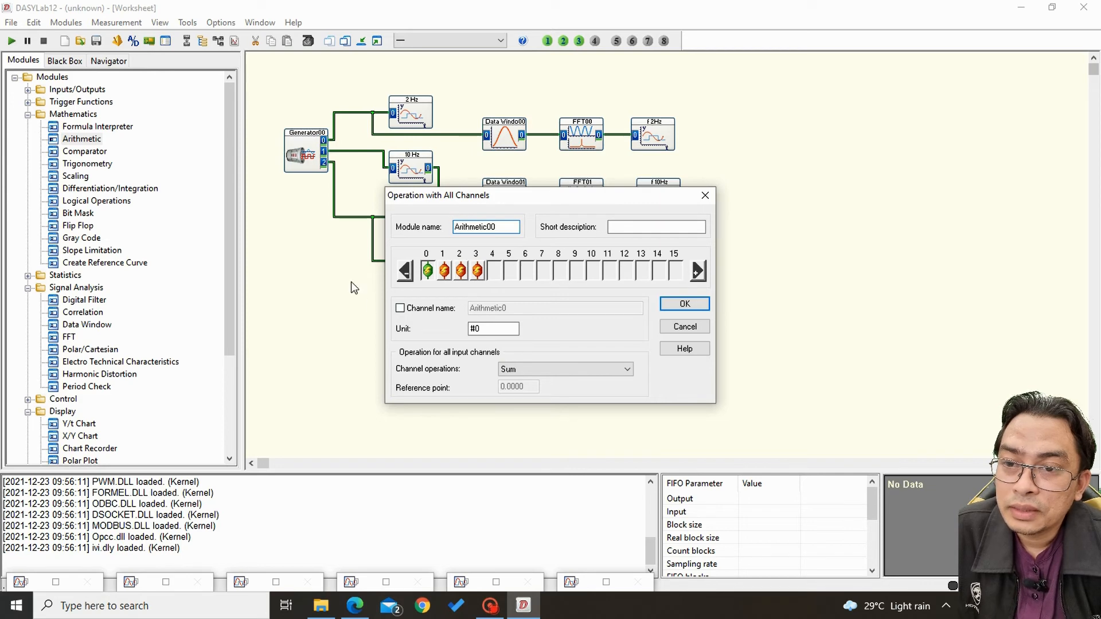
pyautogui.click(404, 272)
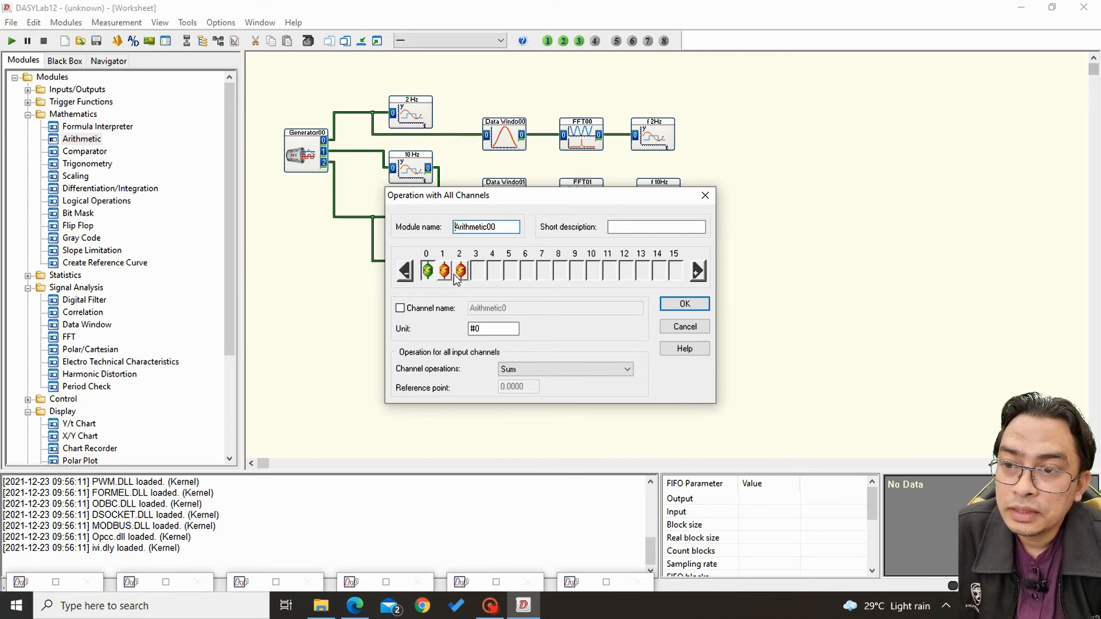
pyautogui.click(685, 305)
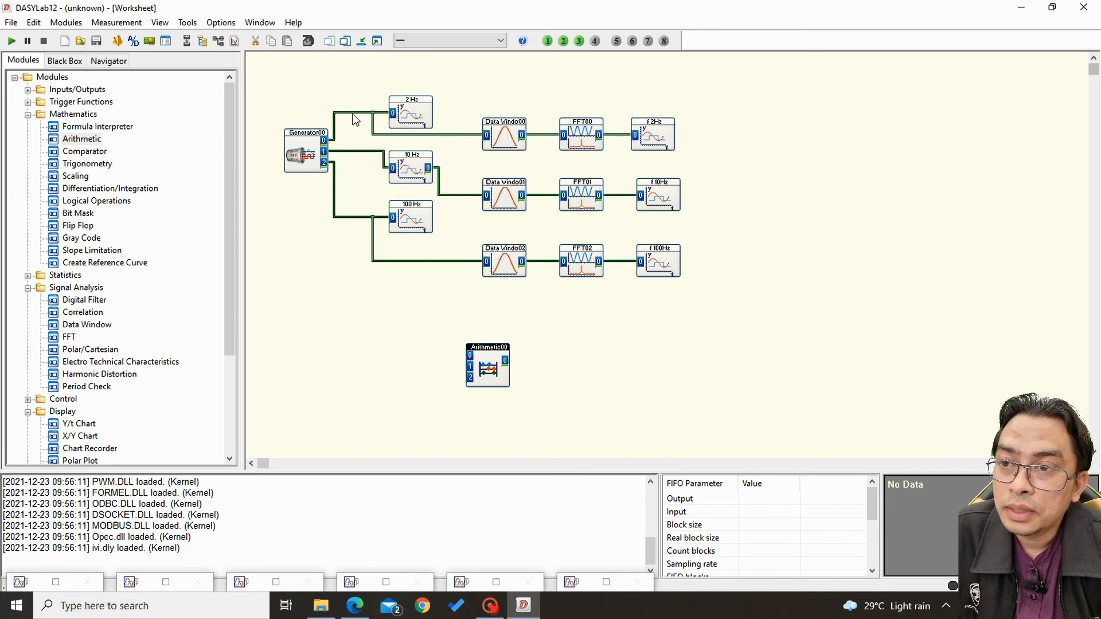
# Wire the 2 Hz, 10 Hz and 100 Hz generator lines to inputs 0, 1 and 2 of Arithmetic00, and check its Sum settings.
pyautogui.moveTo(352, 112)
pyautogui.mouseDown()
pyautogui.moveTo(347, 160)
pyautogui.moveTo(430, 337)
pyautogui.moveTo(465, 352)
pyautogui.mouseUp()
pyautogui.moveTo(345, 152); pyautogui.dragTo(466, 366)
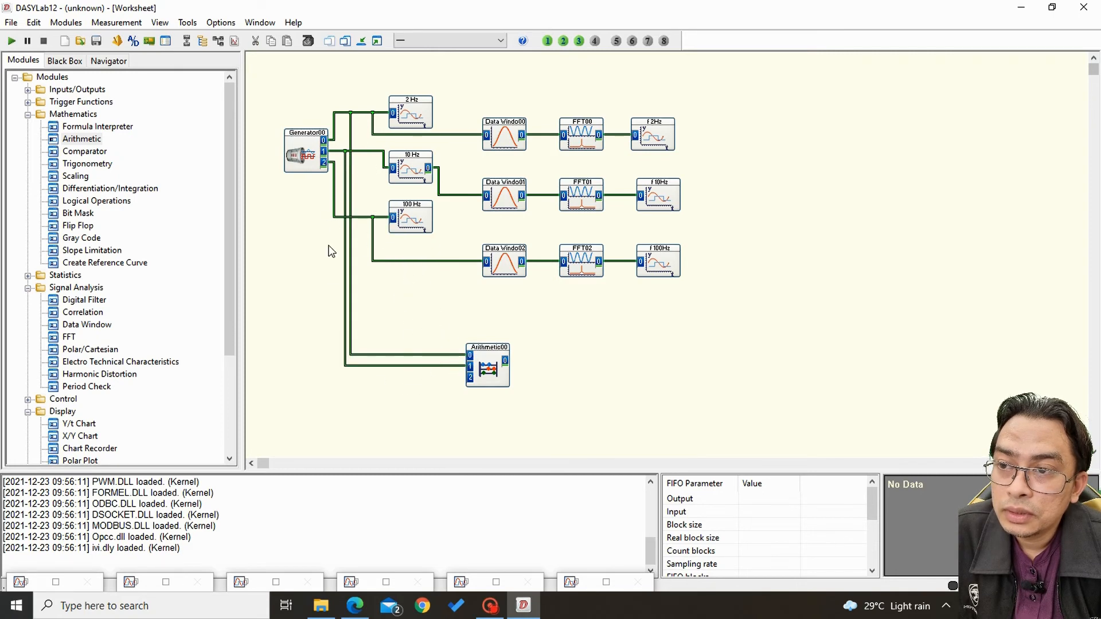
pyautogui.moveTo(334, 217); pyautogui.dragTo(464, 376)
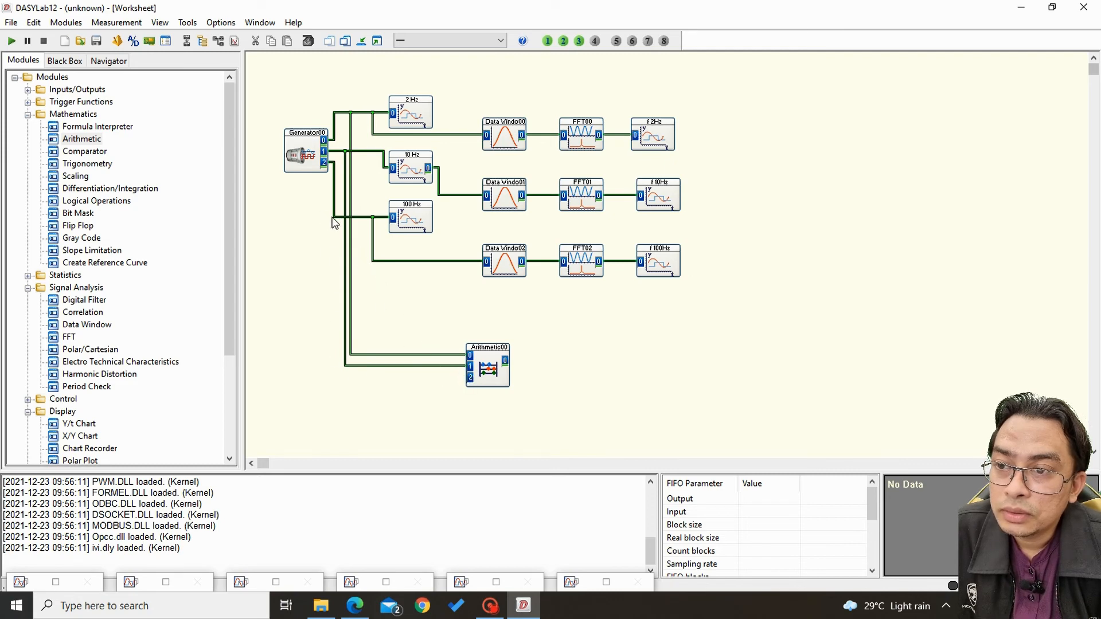
pyautogui.moveTo(333, 218); pyautogui.dragTo(470, 377)
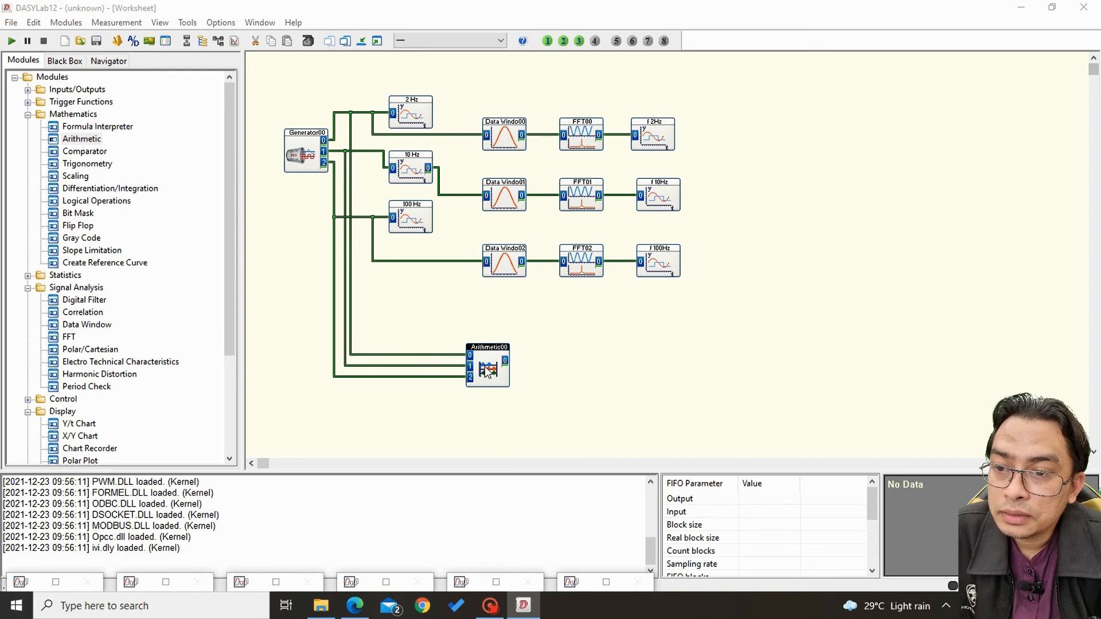
pyautogui.doubleClick(485, 370)
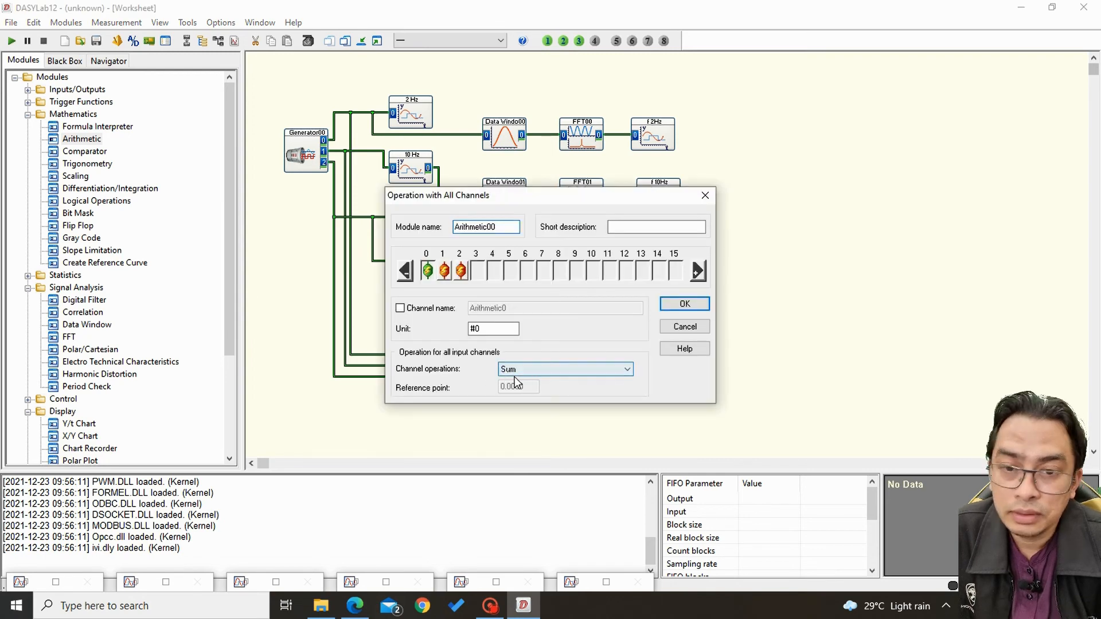
pyautogui.click(683, 305)
# Shift Arithmetic00 left and connect a Y/t Chart named Sum, with Auto scaling enabled, to its output.
pyautogui.moveTo(488, 370); pyautogui.dragTo(433, 370)
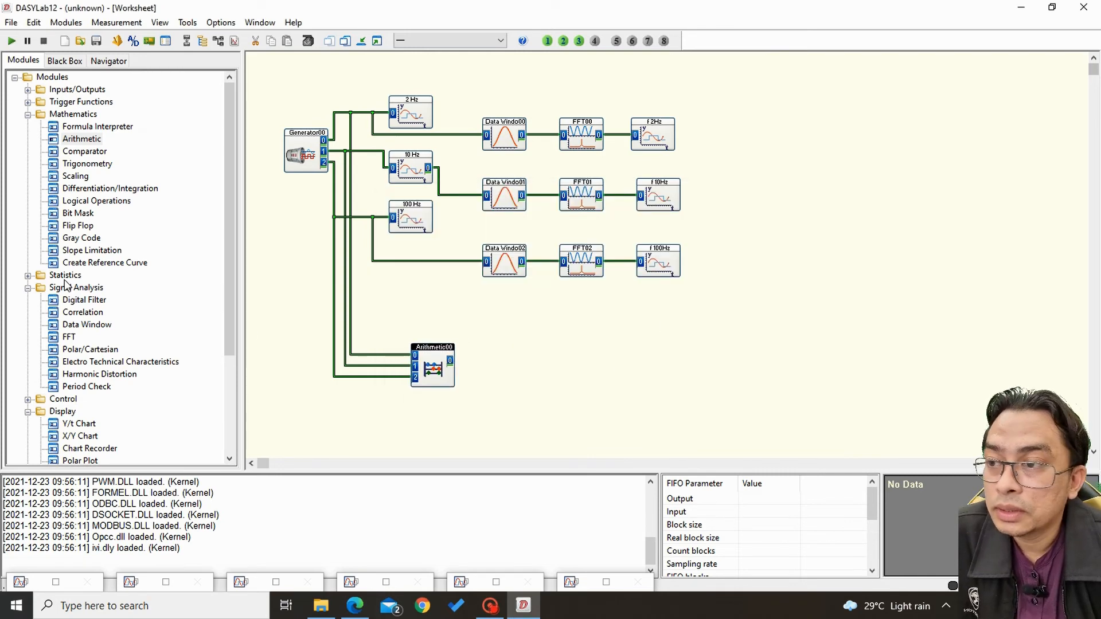
pyautogui.moveTo(78, 424); pyautogui.dragTo(481, 362)
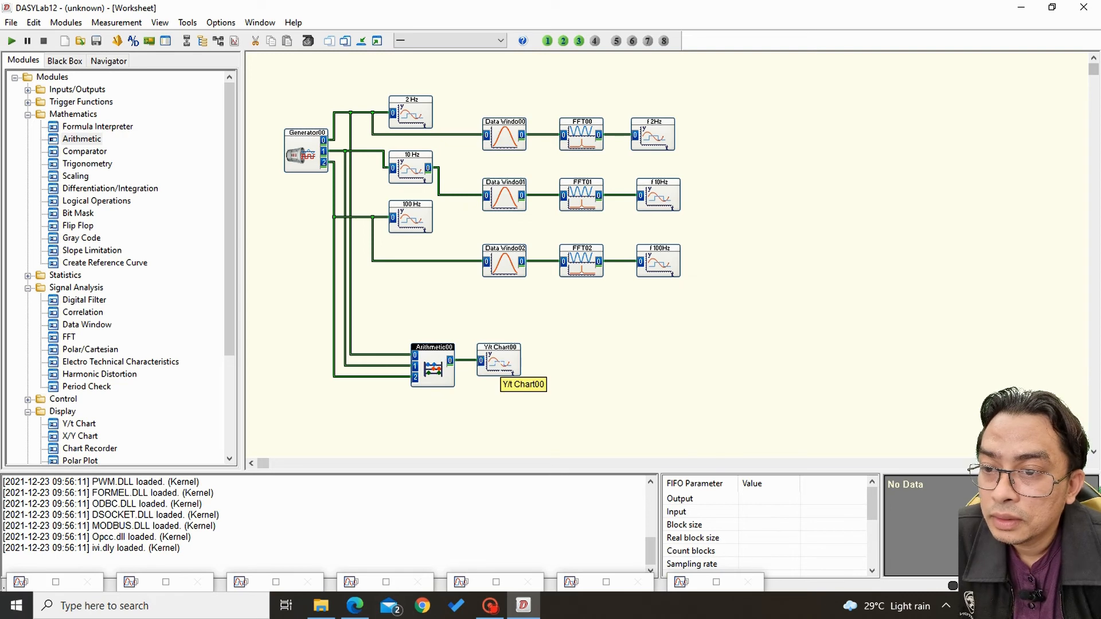
pyautogui.doubleClick(500, 362)
pyautogui.moveTo(481, 177); pyautogui.dragTo(377, 181)
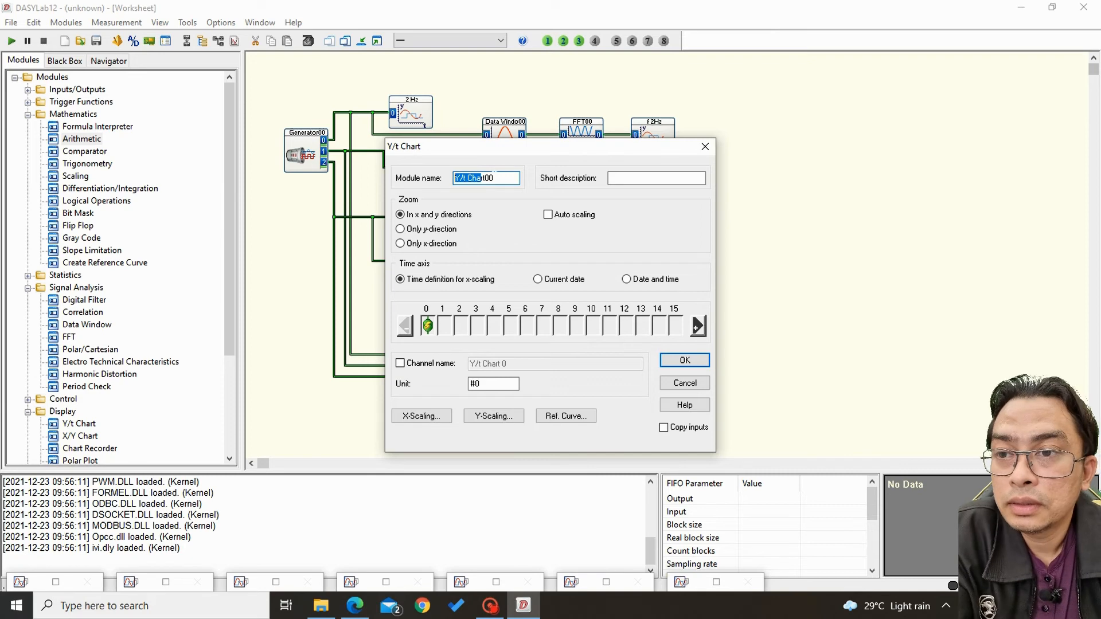
pyautogui.write('Sum')
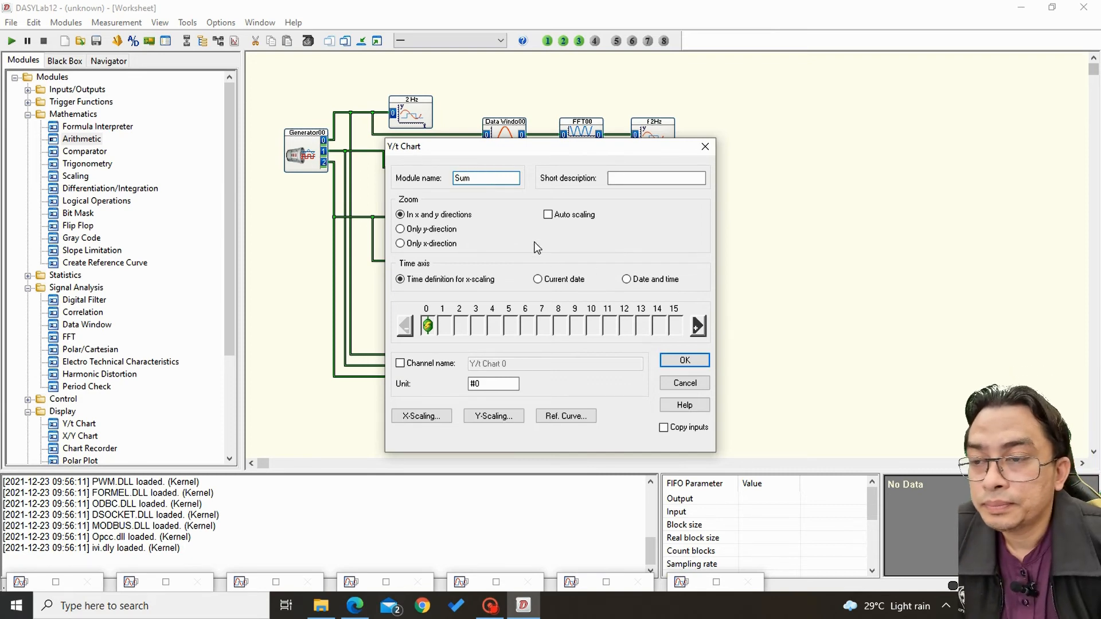
pyautogui.click(557, 218)
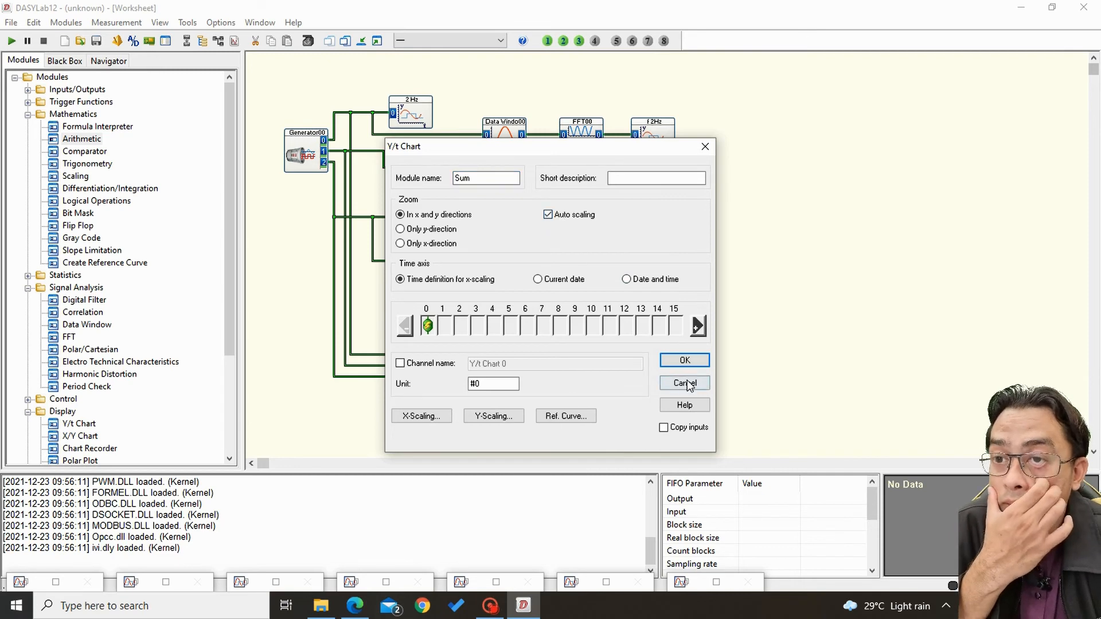
pyautogui.click(685, 358)
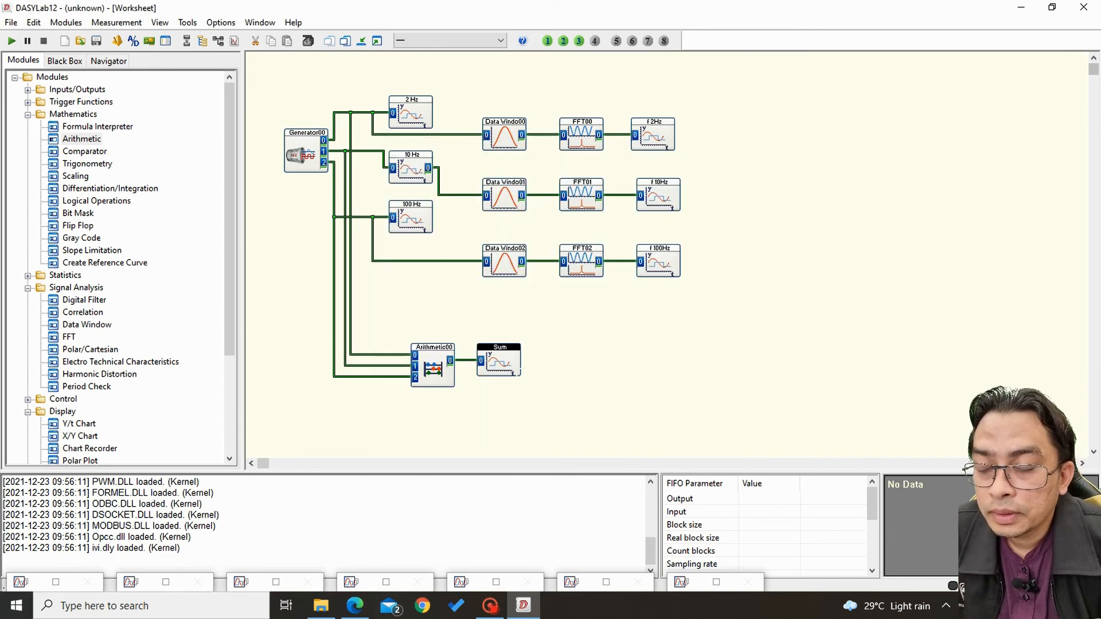
# Show the Sum chart in a small window over the upper worksheet, and run and stop the measurement.
pyautogui.click(717, 582)
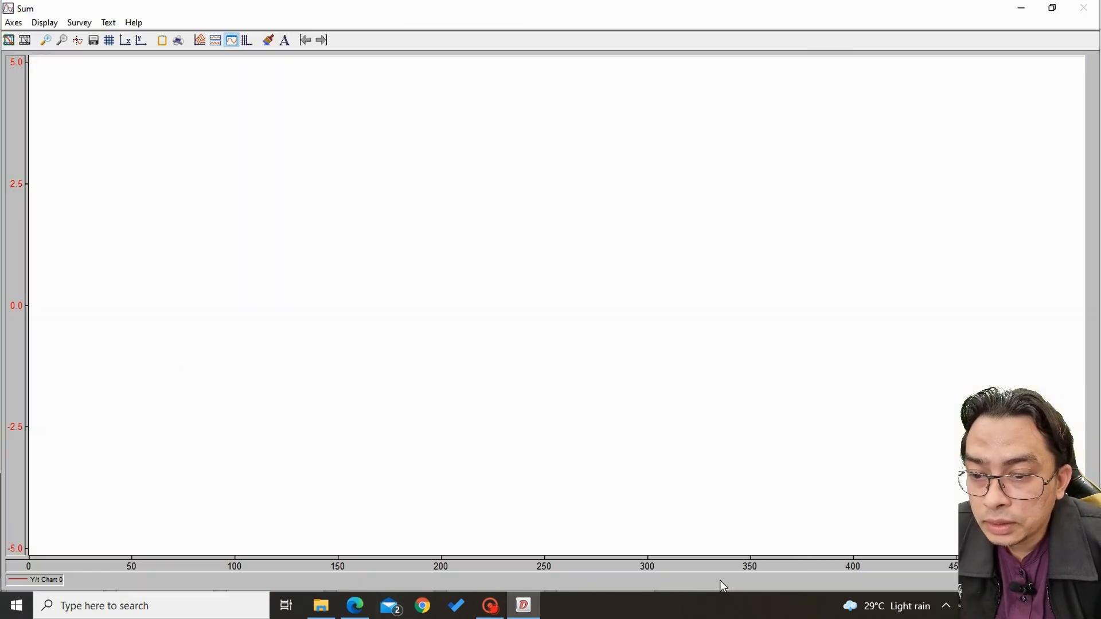
pyautogui.click(1052, 7)
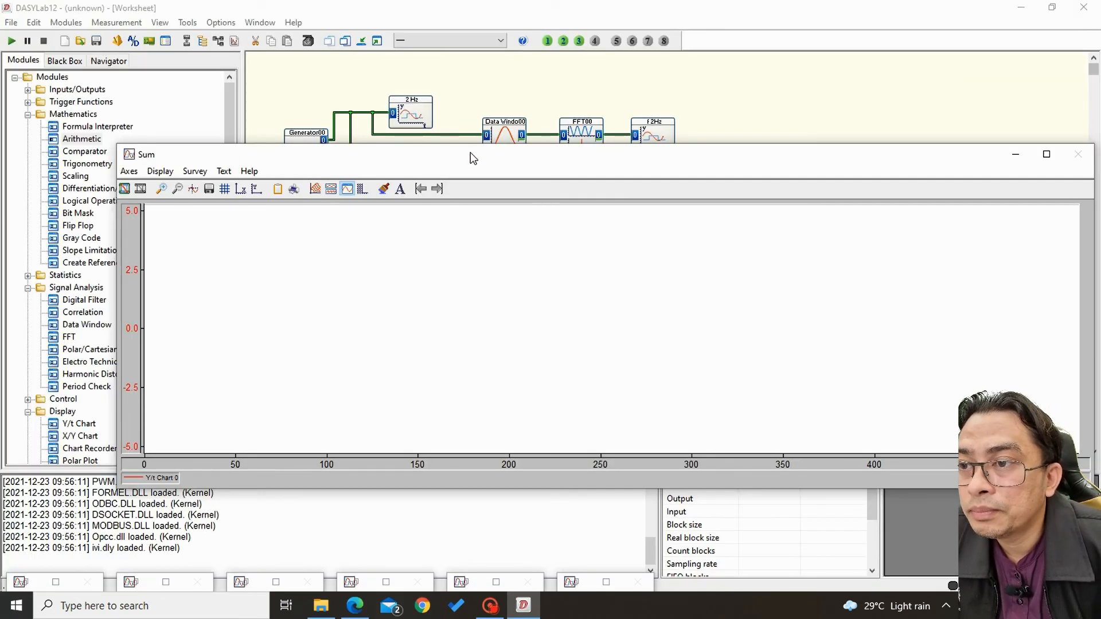
pyautogui.moveTo(470, 152); pyautogui.dragTo(387, 148)
pyautogui.moveTo(1011, 282); pyautogui.dragTo(374, 356)
pyautogui.moveTo(181, 159); pyautogui.dragTo(508, 70)
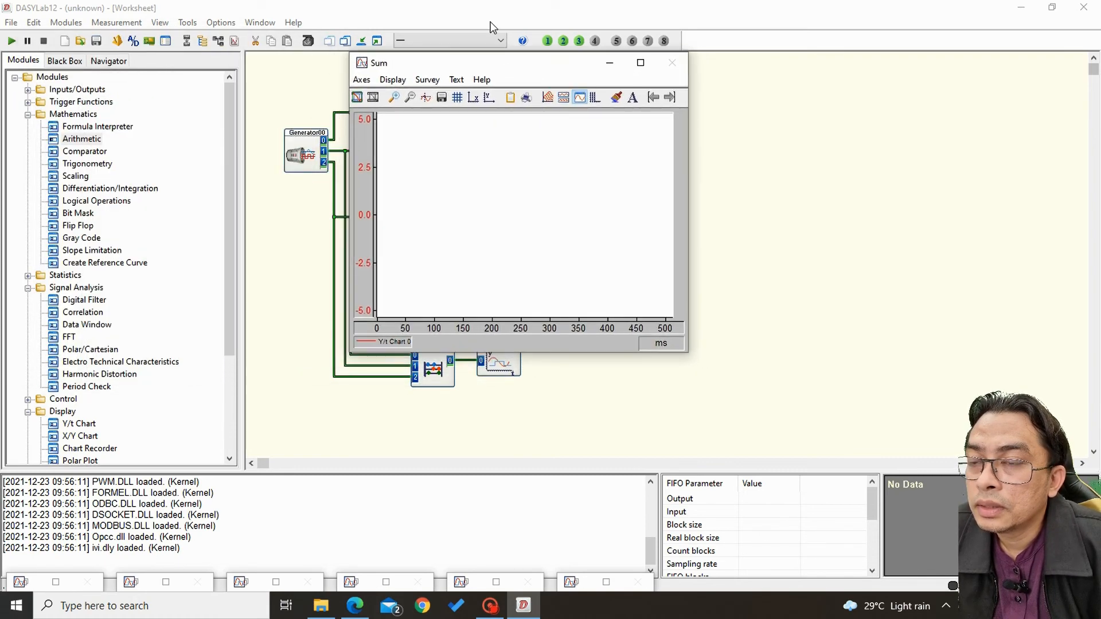
pyautogui.click(12, 41)
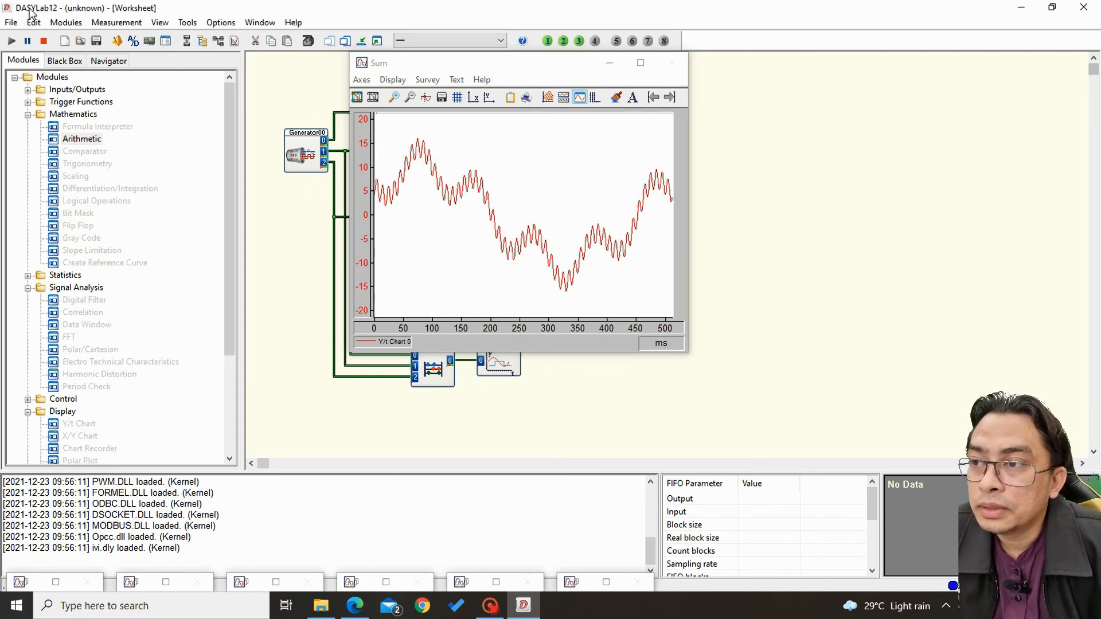
pyautogui.click(43, 40)
# Display the 100 Hz, 10 Hz and 2 Hz charts in small windows around the Sum chart, with 2 Hz below it.
pyautogui.doubleClick(62, 582)
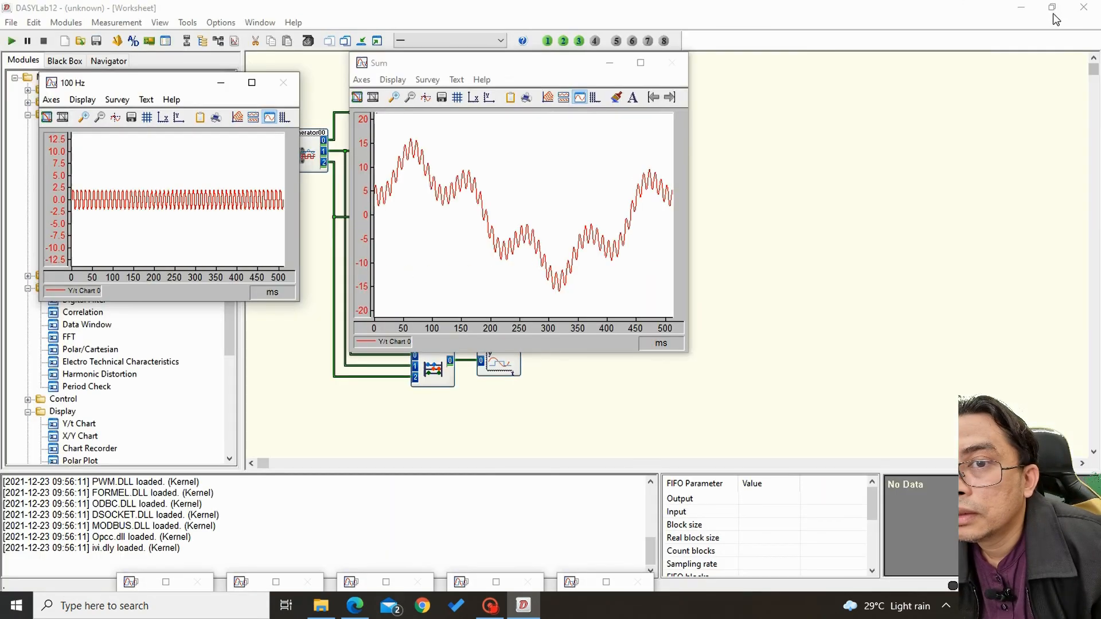
pyautogui.click(1052, 8)
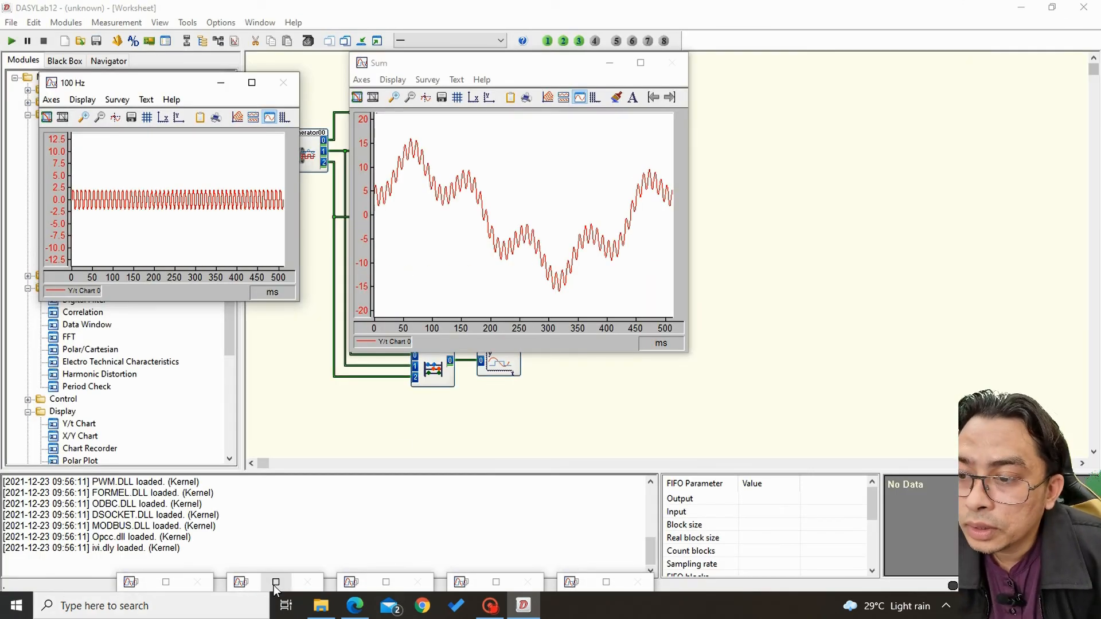
pyautogui.click(166, 584)
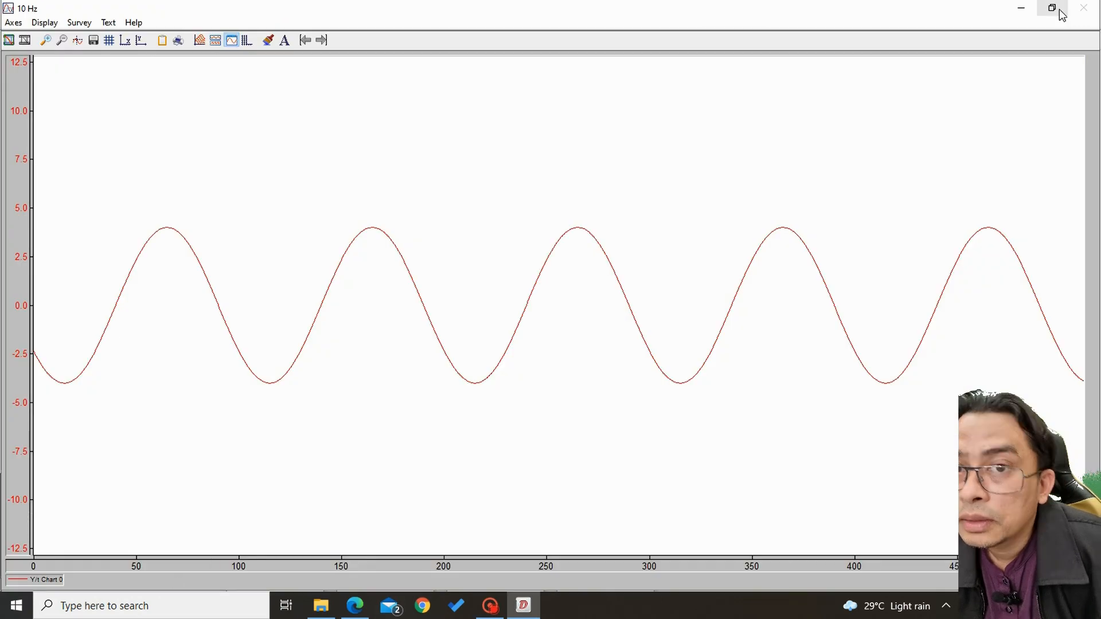
pyautogui.click(1052, 8)
pyautogui.click(276, 582)
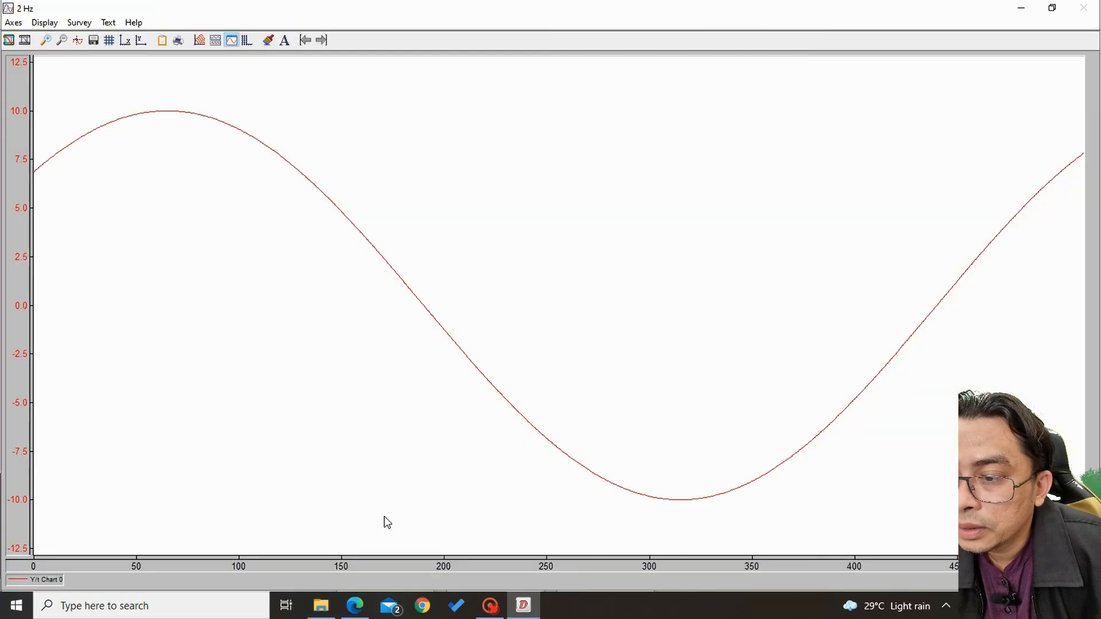
pyautogui.click(1052, 8)
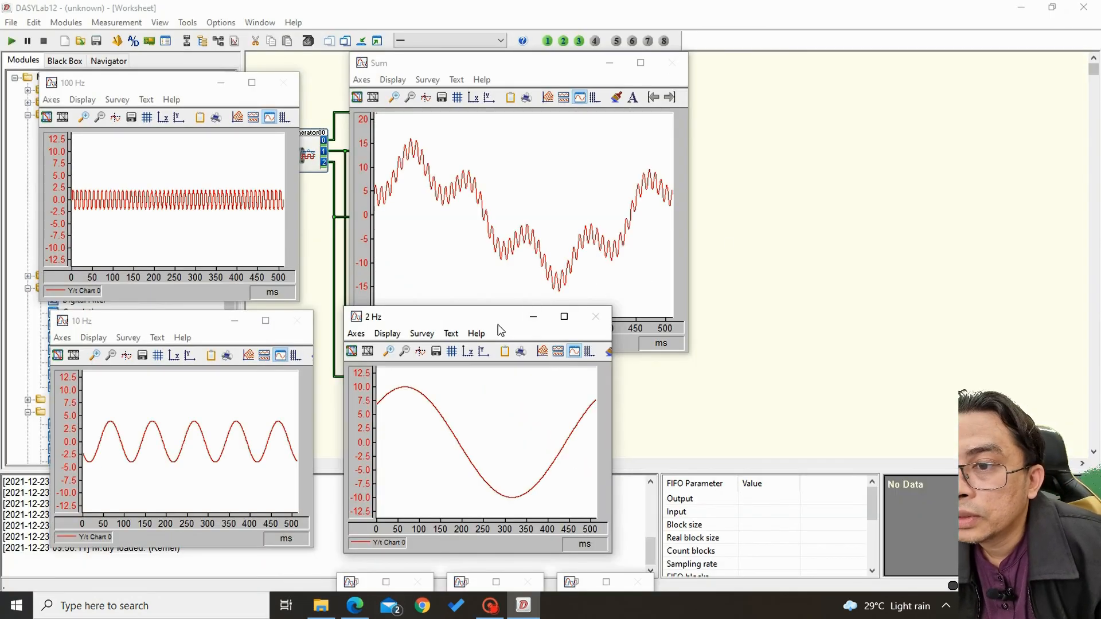
pyautogui.moveTo(497, 325); pyautogui.dragTo(491, 363)
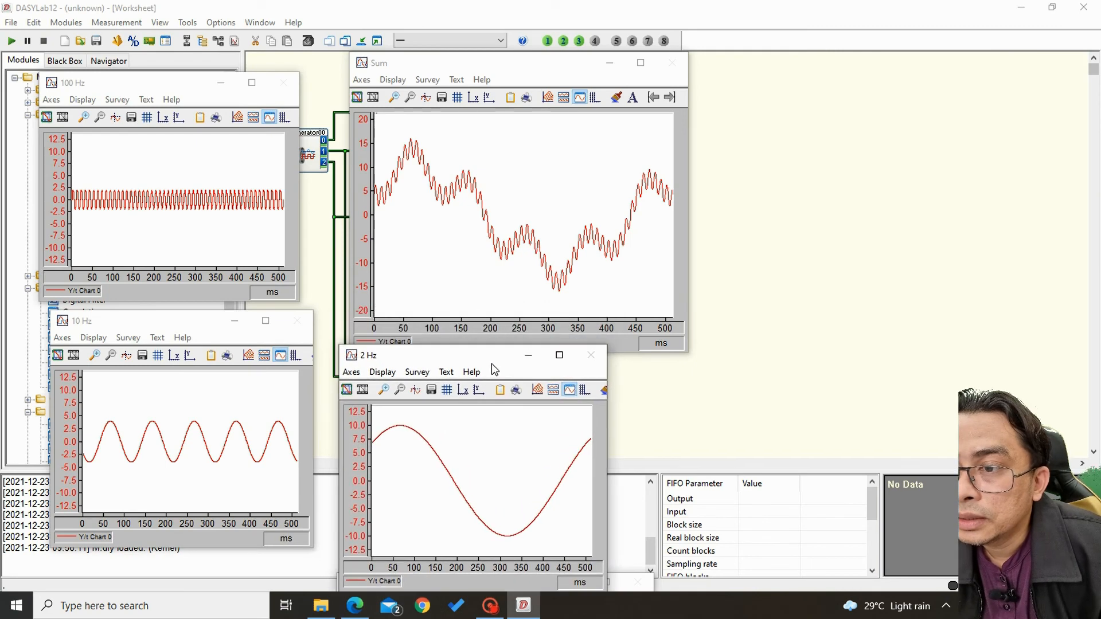
# Run the measurement to compare the Sum signal with its three component sines, and finish with it stopped and all chart windows minimized.
pyautogui.click(5, 37)
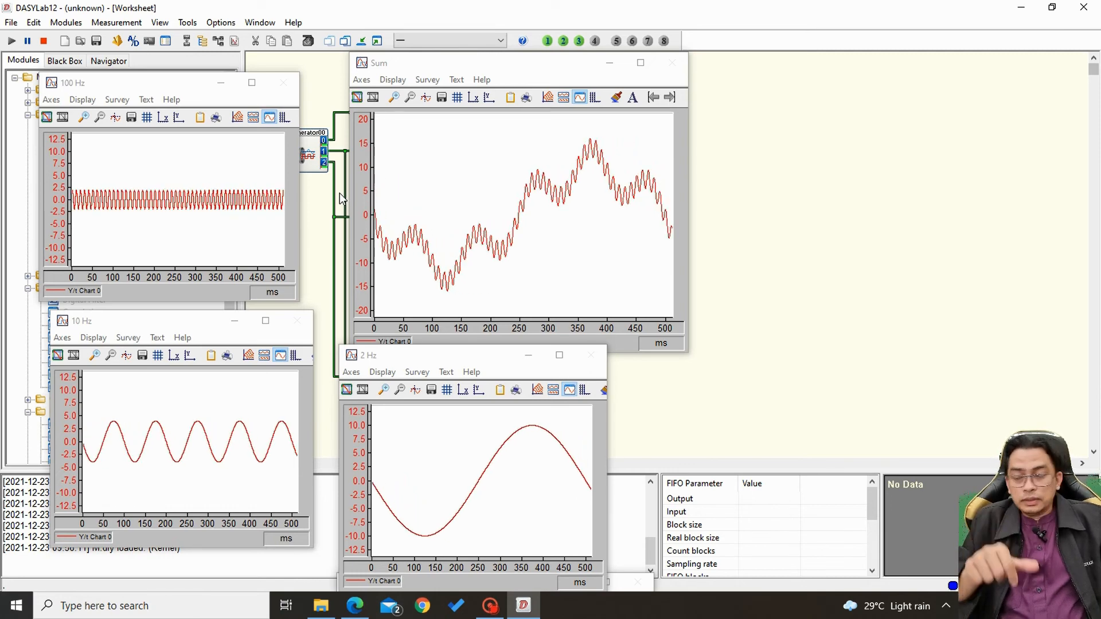
pyautogui.moveTo(465, 53); pyautogui.dragTo(465, 68)
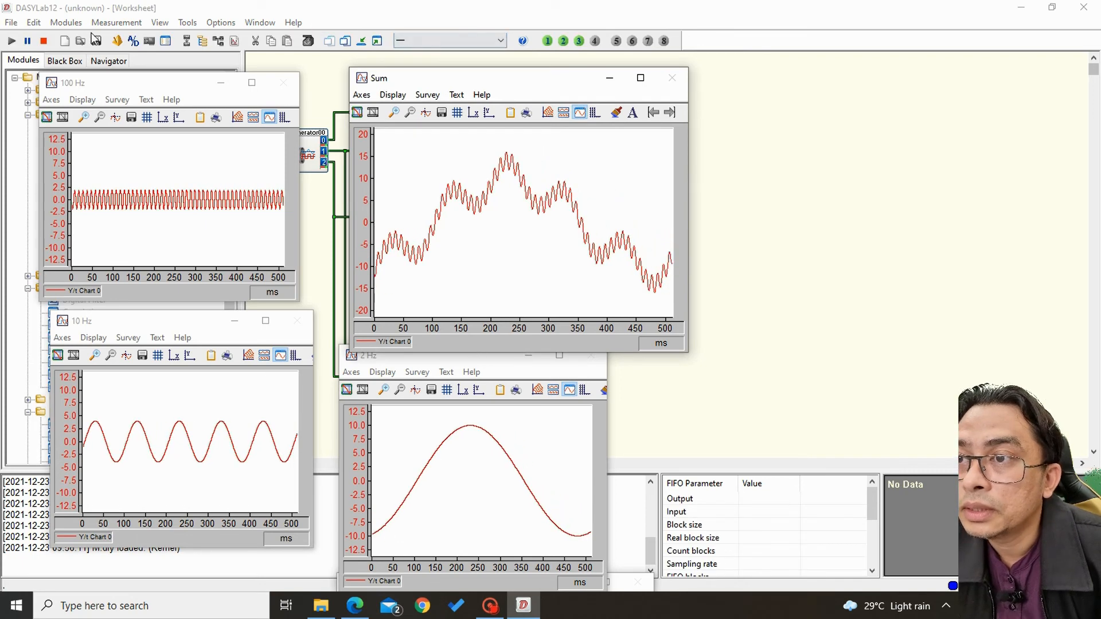
pyautogui.click(361, 41)
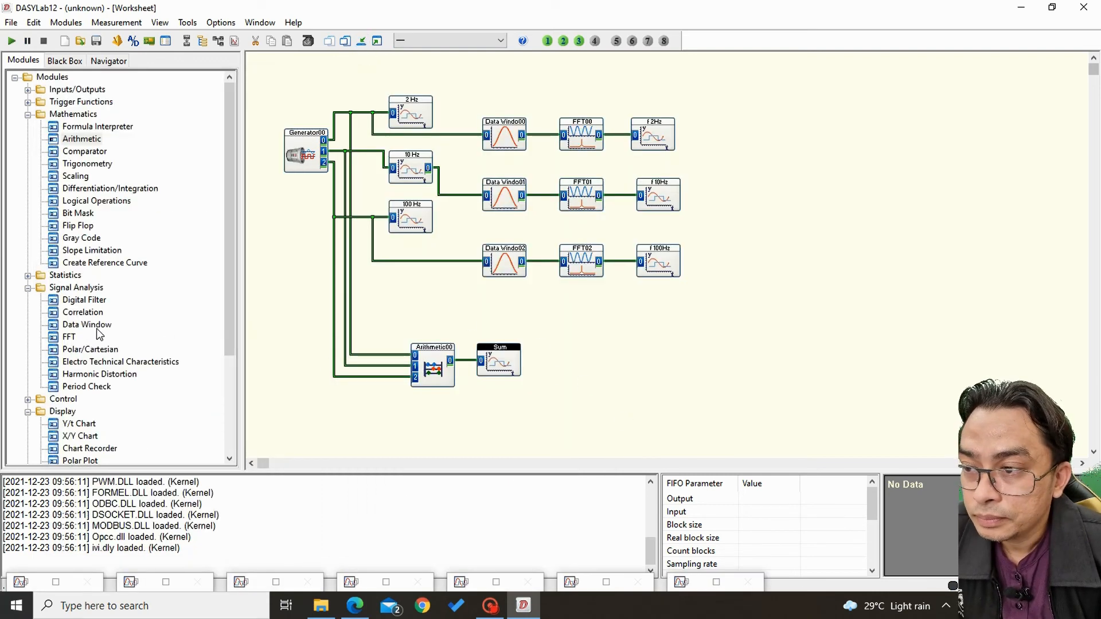
# Place a Data Window module to the right of the Sum chart and a Y/t Chart named f Sum beyond it.
pyautogui.moveTo(95, 330); pyautogui.dragTo(567, 351)
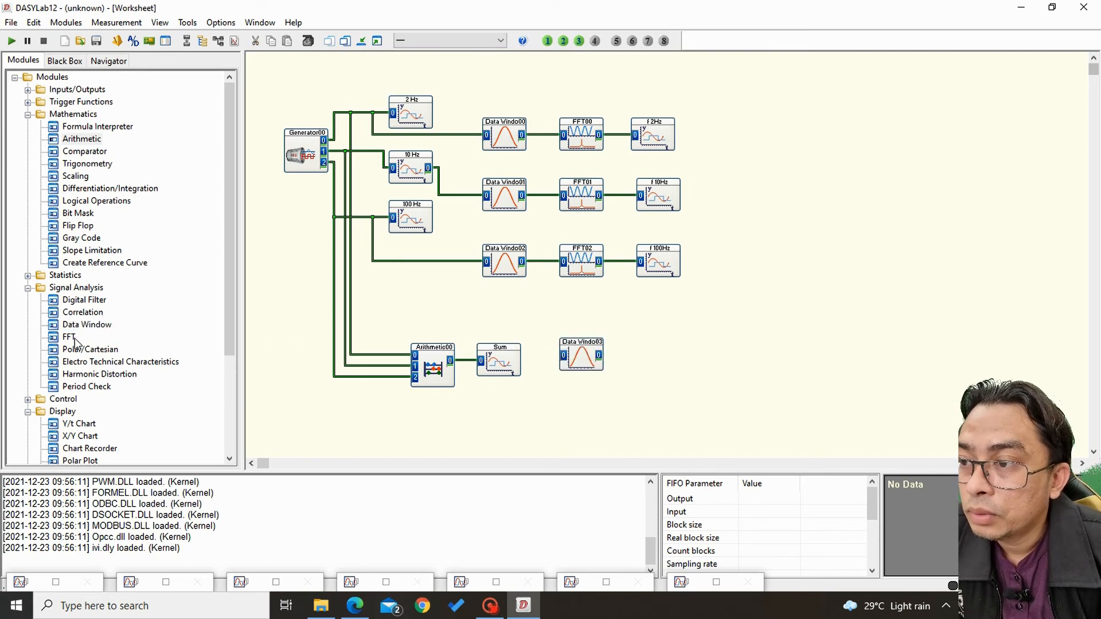
pyautogui.moveTo(74, 424); pyautogui.dragTo(641, 344)
pyautogui.doubleClick(660, 356)
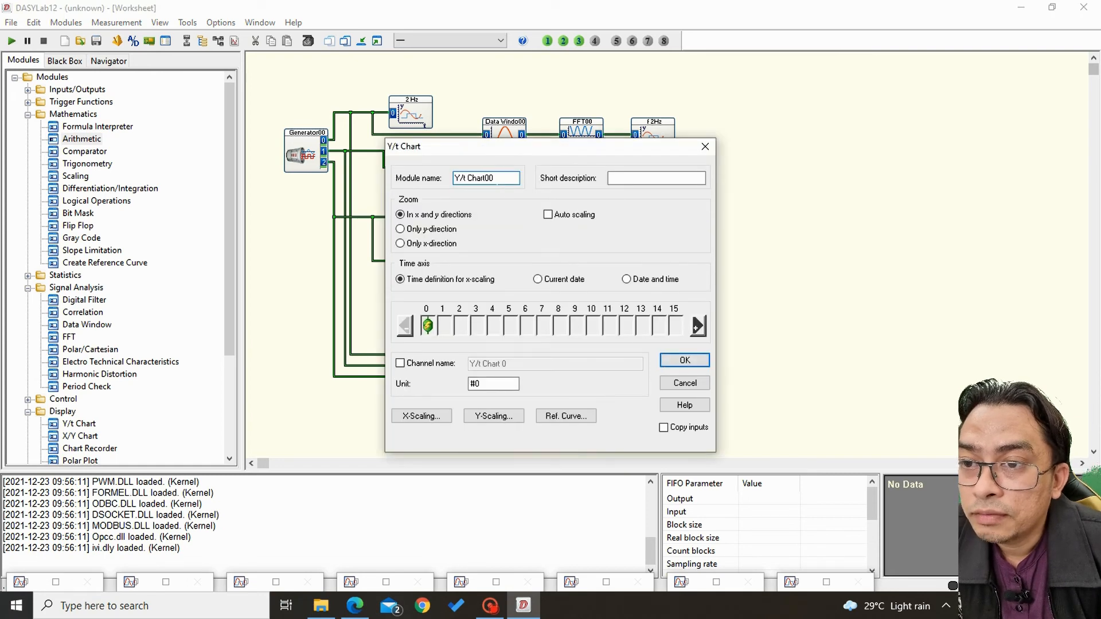
pyautogui.write('f Sum')
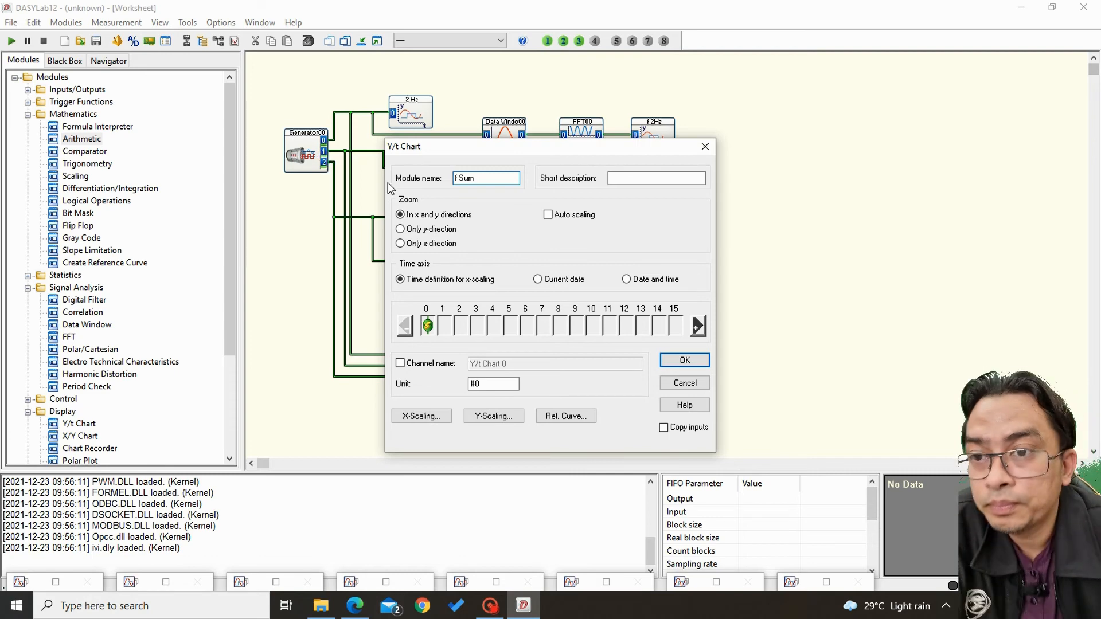
pyautogui.click(685, 362)
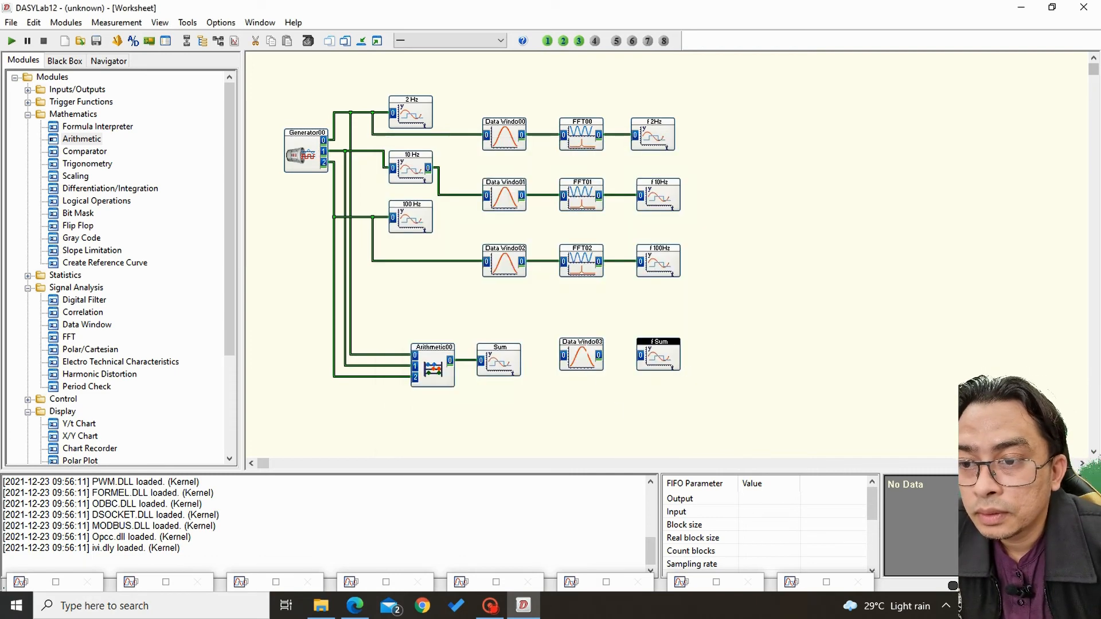
# Set the Data Window module beside the Sum chart to a block size of 4096 and a Hanning window.
pyautogui.doubleClick(587, 353)
pyautogui.click(643, 347)
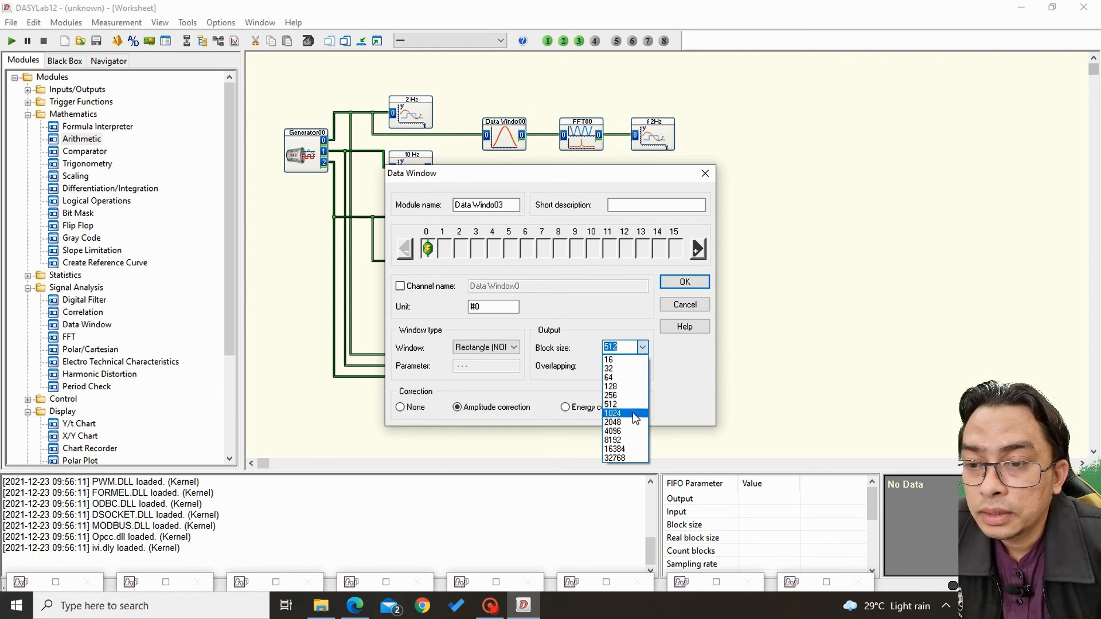
pyautogui.click(629, 431)
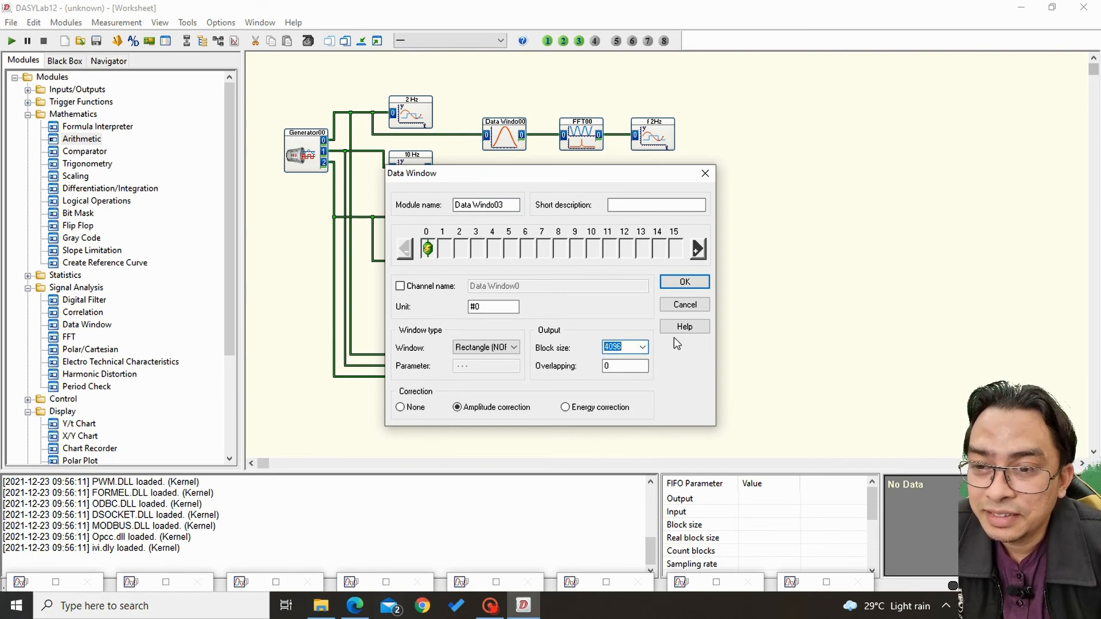
pyautogui.click(695, 288)
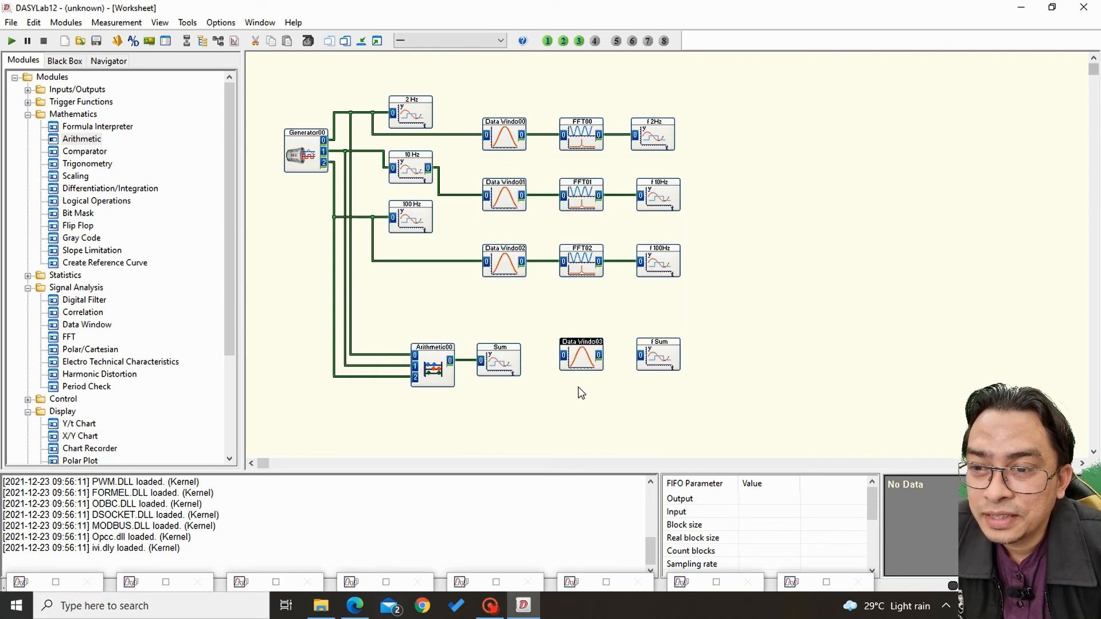
pyautogui.doubleClick(581, 357)
pyautogui.click(508, 347)
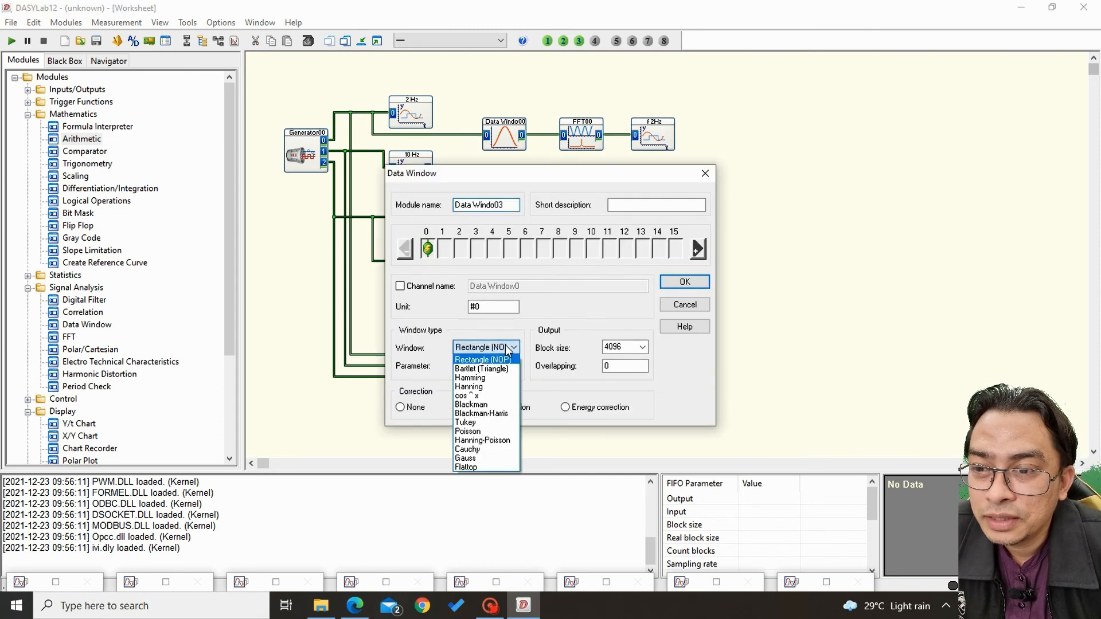
pyautogui.click(497, 387)
pyautogui.click(690, 283)
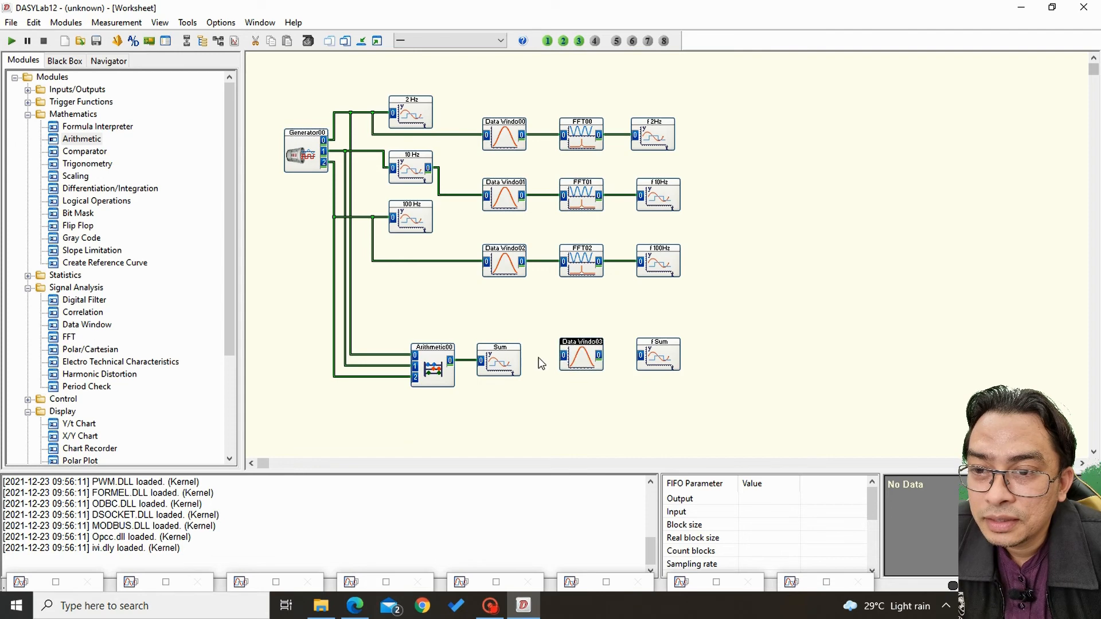
# Enable Copy inputs on the Sum chart so that it gets an output.
pyautogui.doubleClick(499, 360)
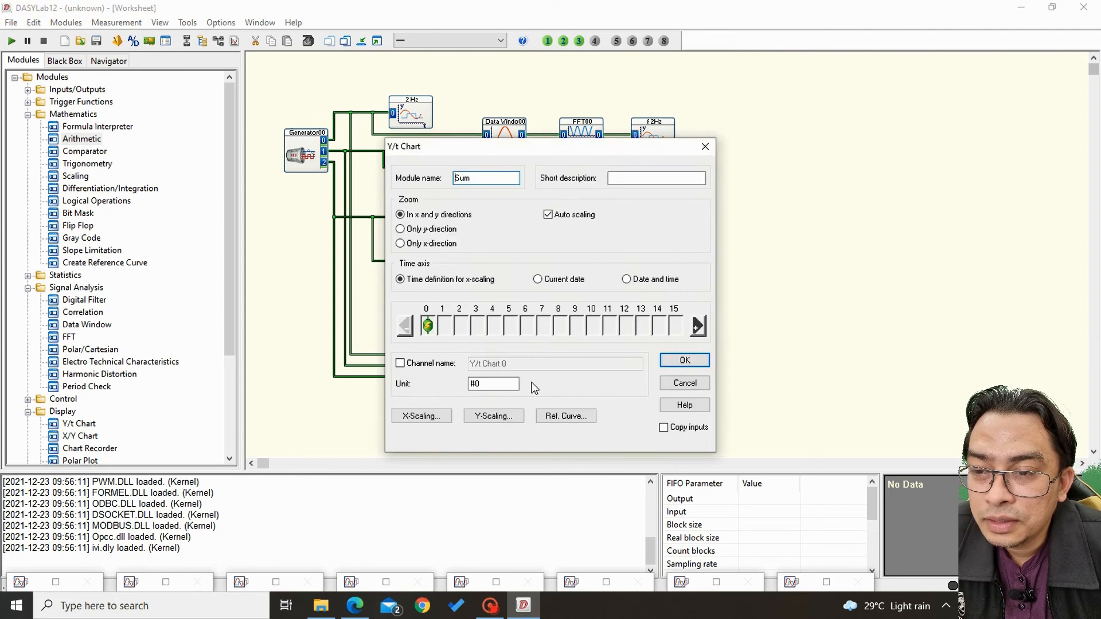
pyautogui.click(666, 429)
pyautogui.click(691, 360)
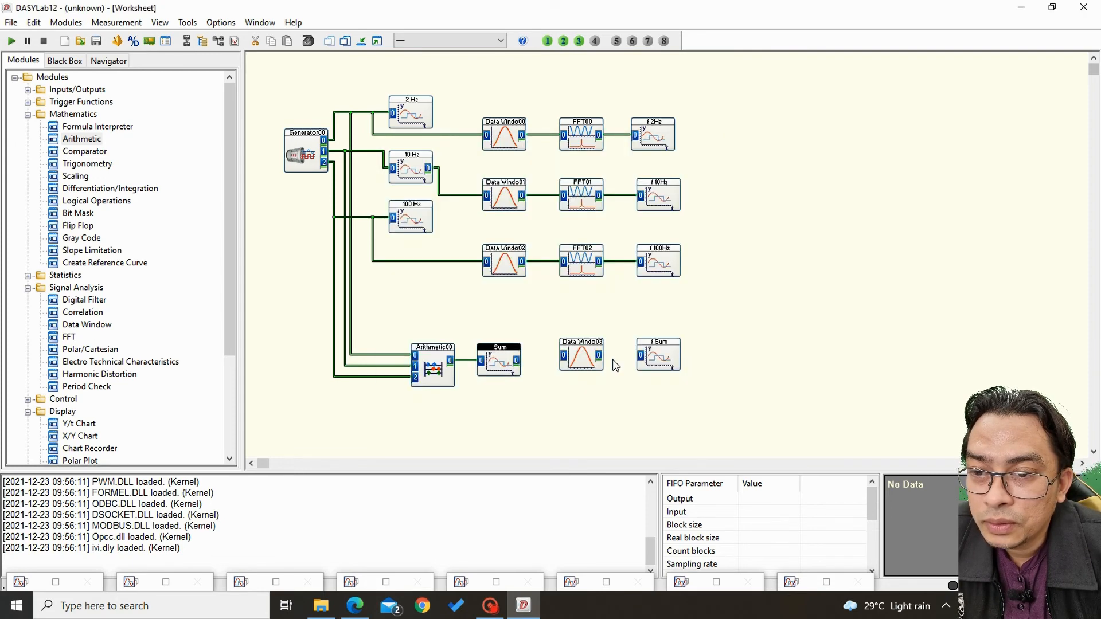
# Wire the Sum chart's output to the Data Window module and the Data Window's output to the f Sum chart.
pyautogui.click(516, 361)
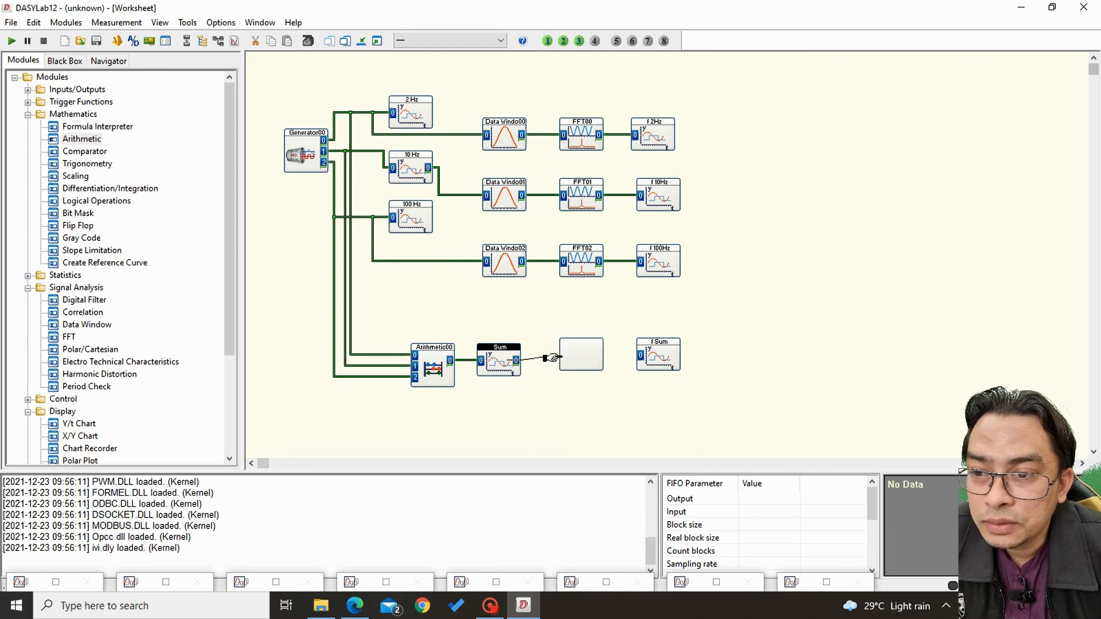
pyautogui.click(563, 356)
pyautogui.moveTo(581, 358); pyautogui.dragTo(636, 357)
pyautogui.click(599, 360)
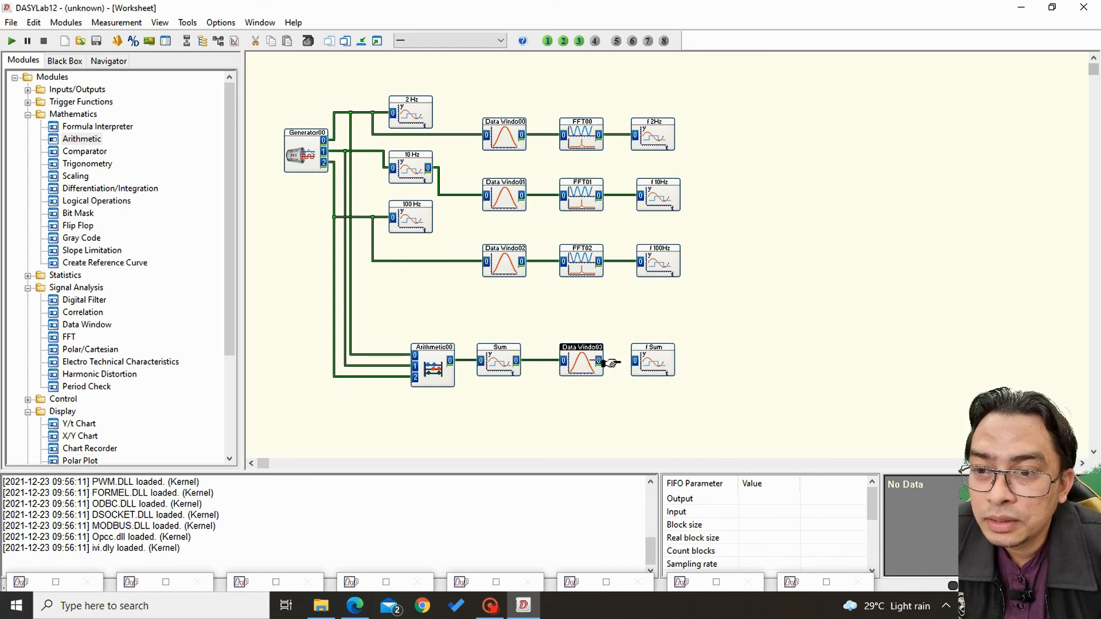
pyautogui.click(635, 360)
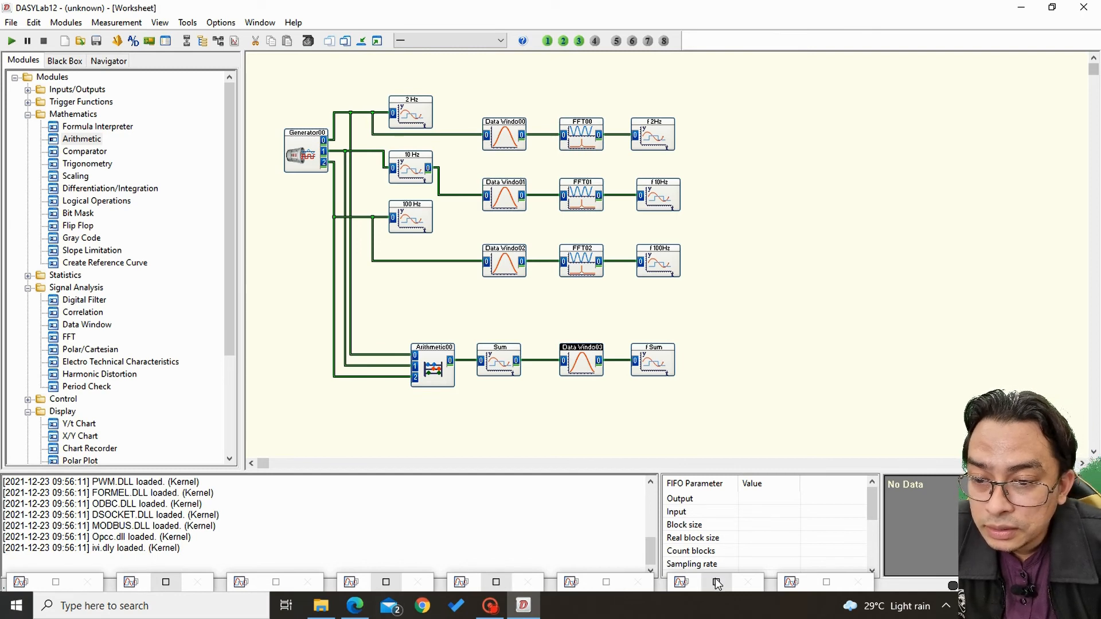
# Show the f Sum chart in a small window over the upper part of the worksheet.
pyautogui.click(826, 583)
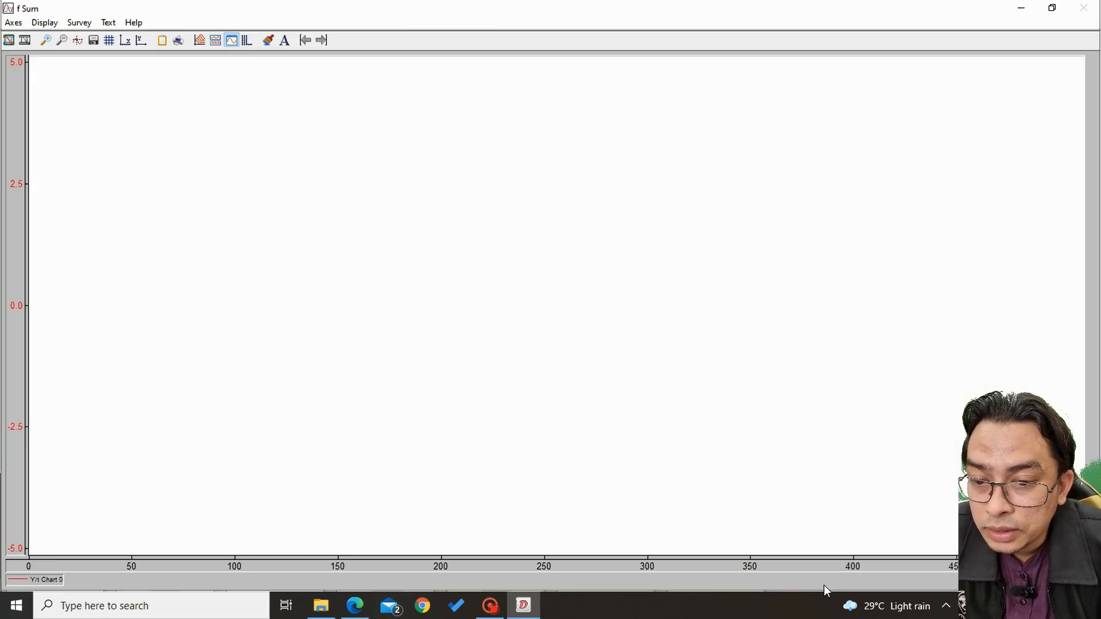
pyautogui.click(1056, 8)
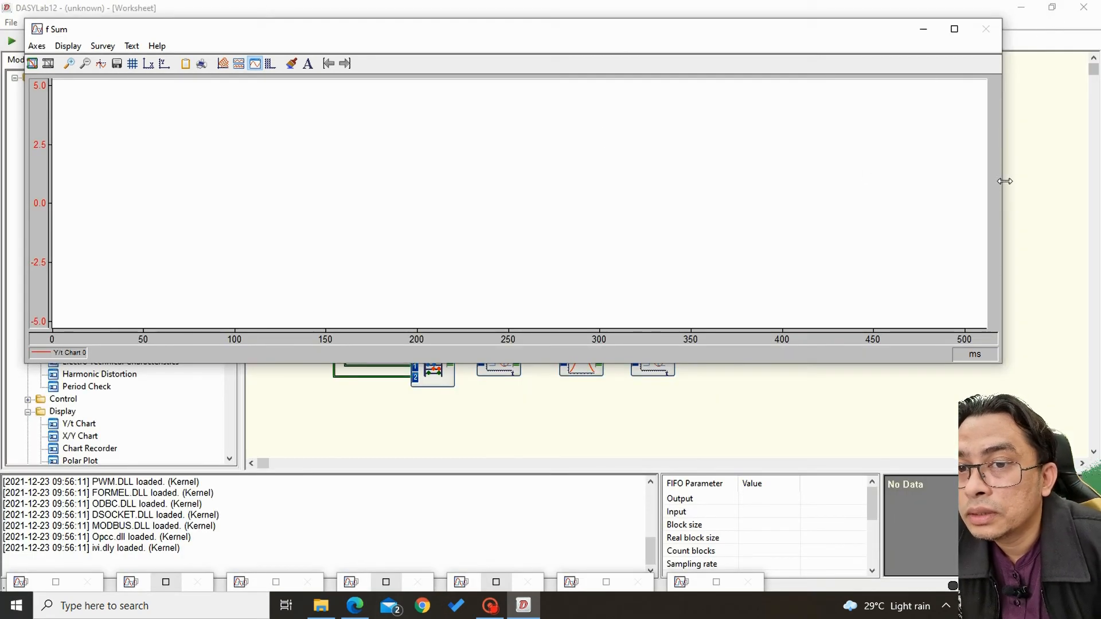
pyautogui.moveTo(1005, 181); pyautogui.dragTo(271, 182)
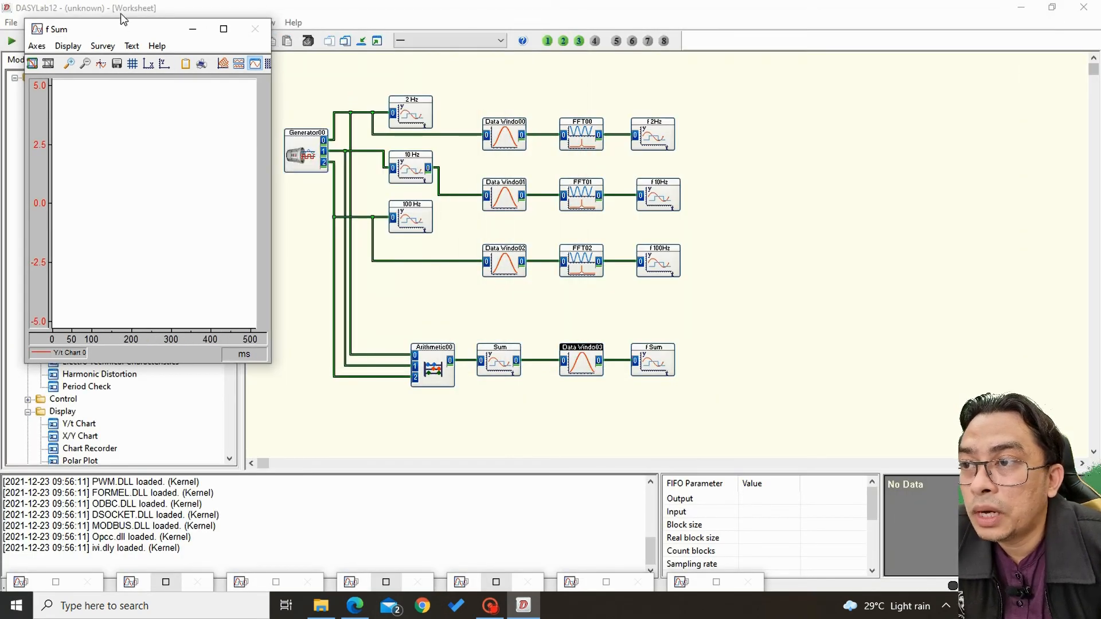
pyautogui.moveTo(120, 23); pyautogui.dragTo(442, 46)
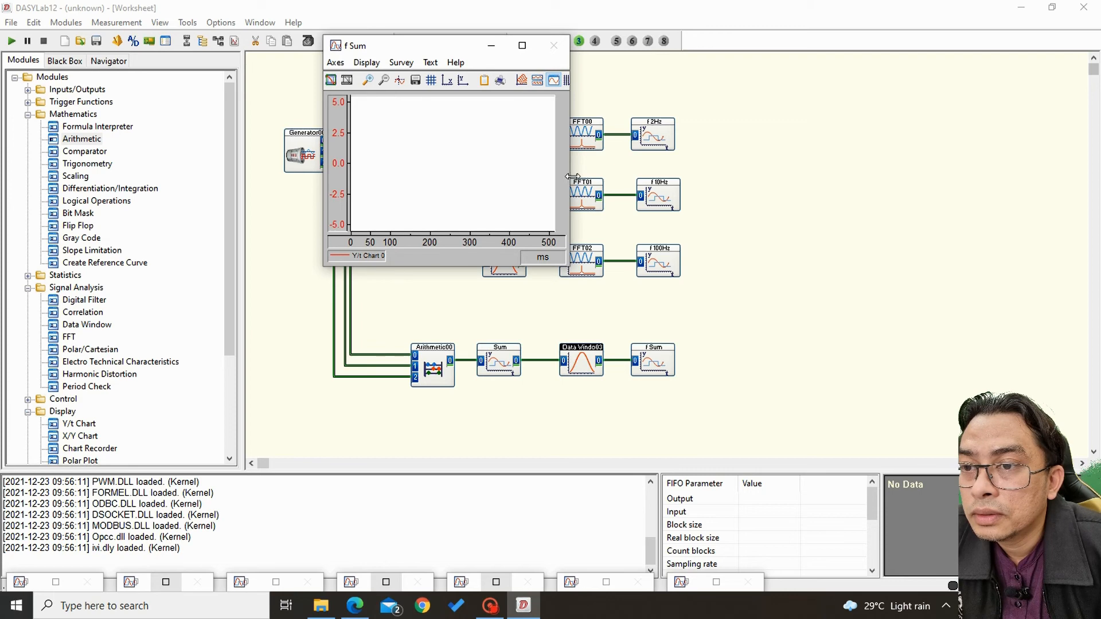
pyautogui.moveTo(577, 173); pyautogui.dragTo(661, 198)
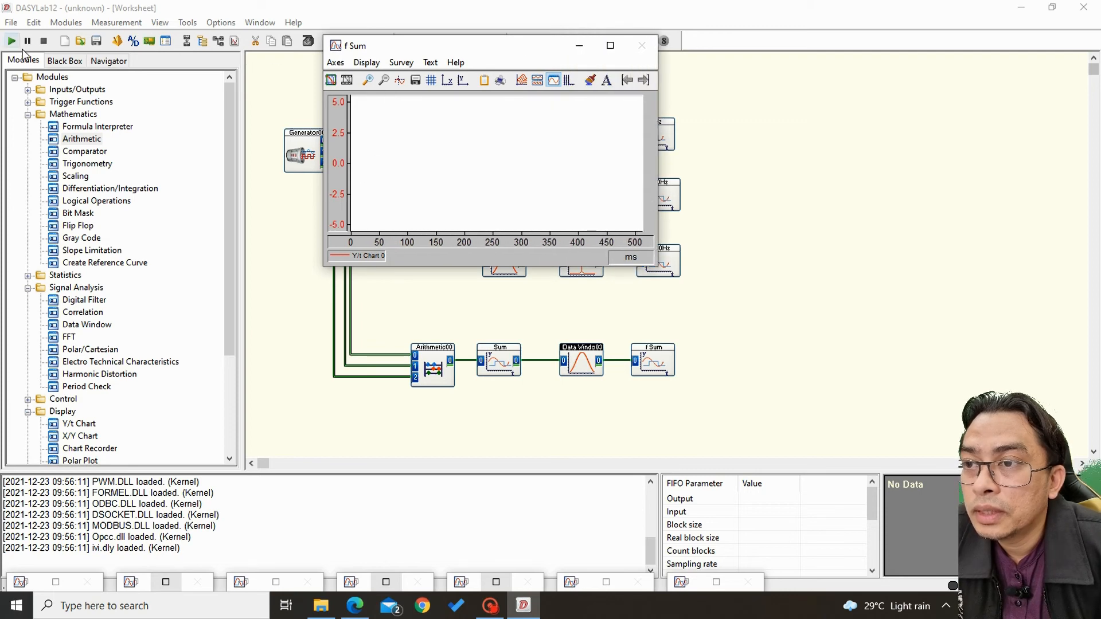
# Turn on auto scaling for the f Sum chart, then run and stop the measurement and minimize the chart.
pyautogui.click(335, 62)
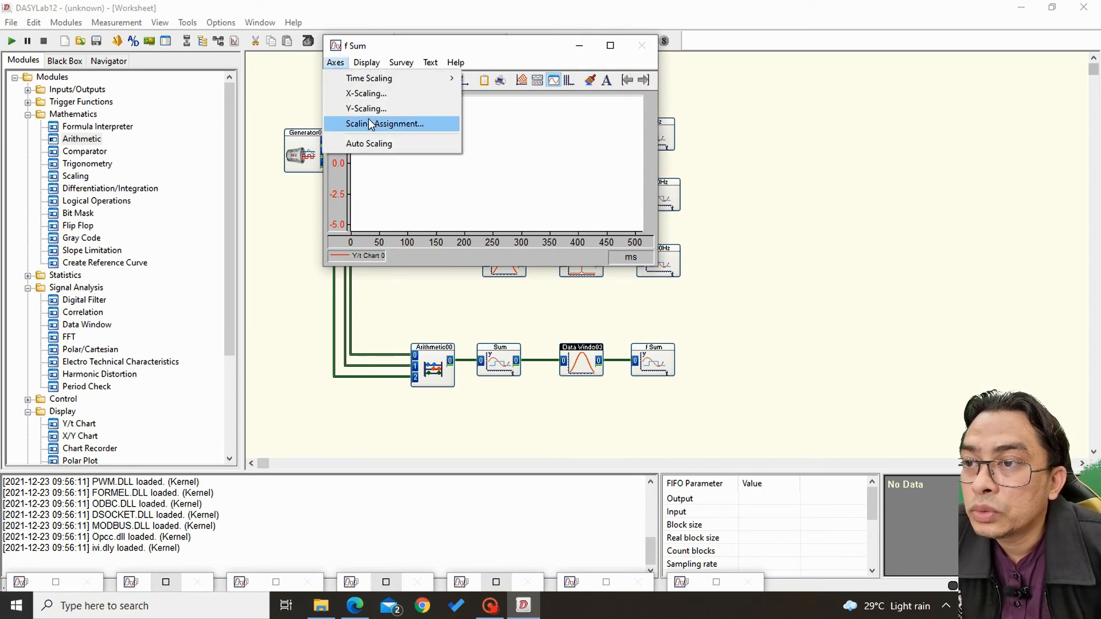
pyautogui.click(369, 144)
pyautogui.press('F5')
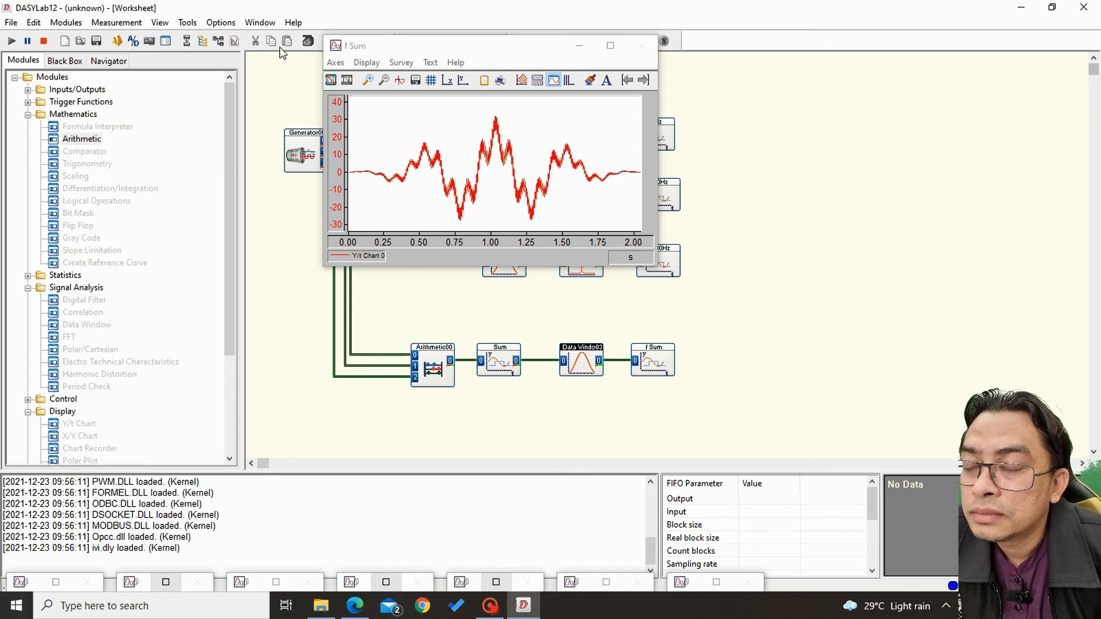
pyautogui.click(44, 41)
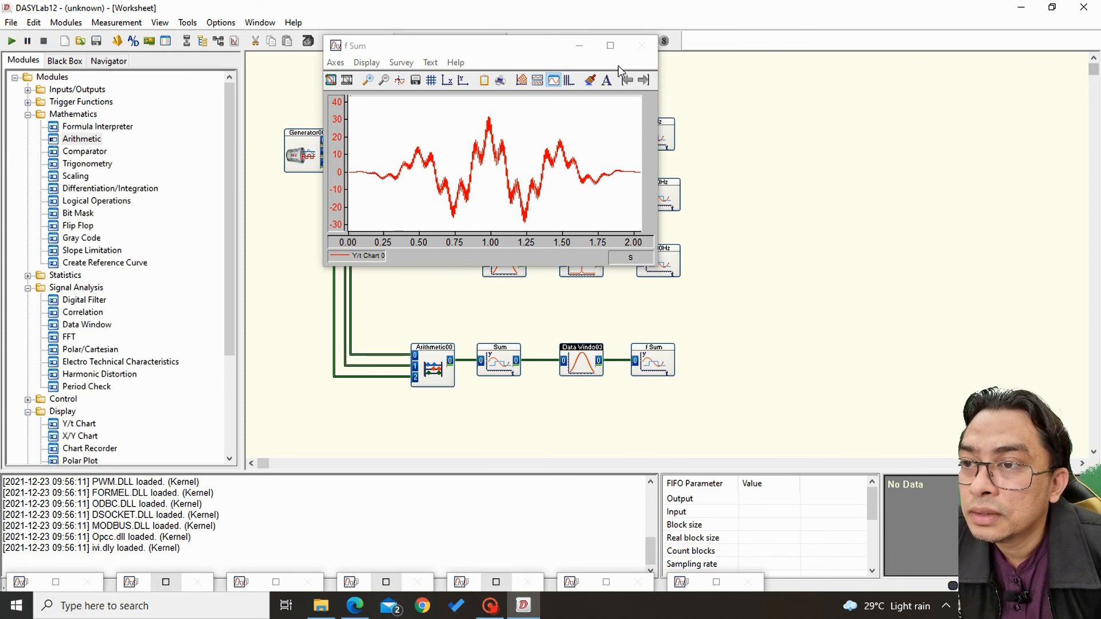
pyautogui.click(579, 47)
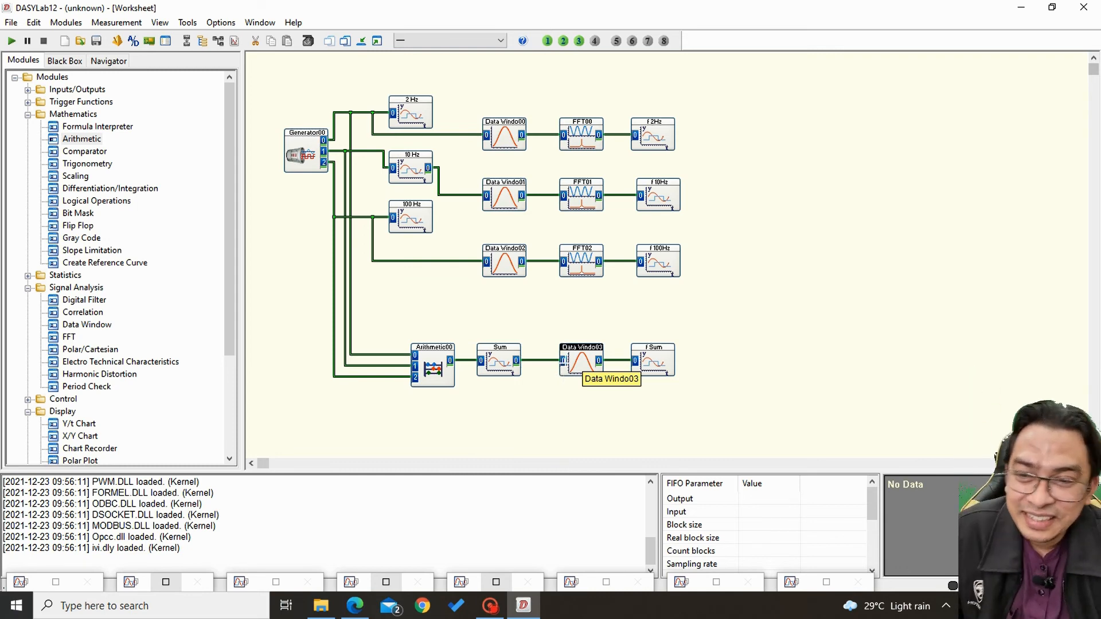
# Shift the Arithmetic, Sum and Data Window modules left to make room for a module before the f Sum chart.
pyautogui.moveTo(584, 351); pyautogui.dragTo(577, 355)
pyautogui.click(653, 359)
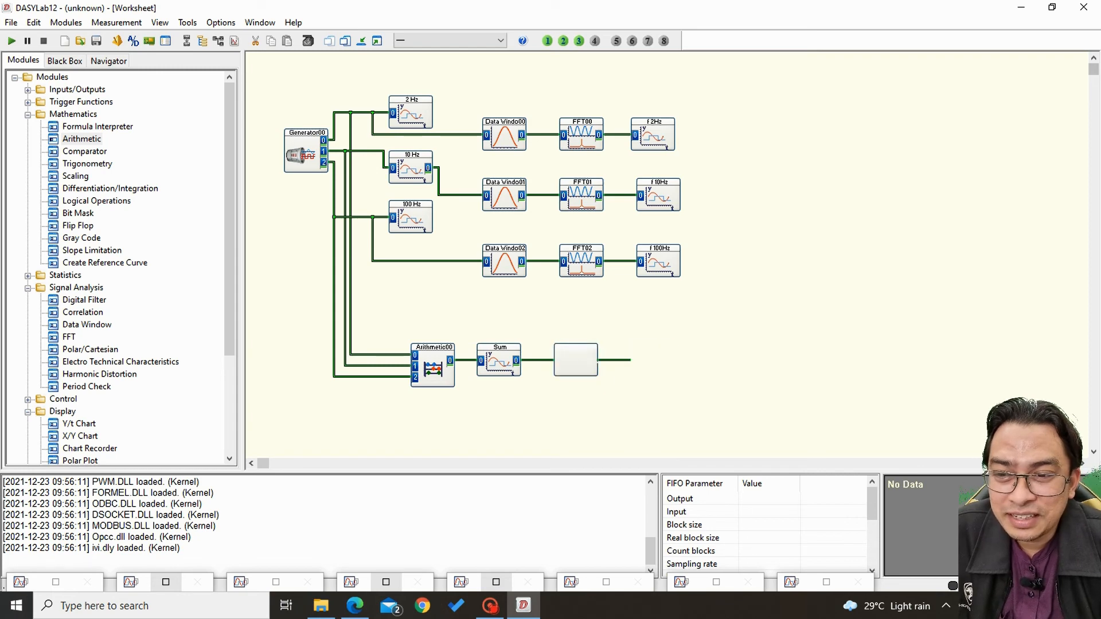
pyautogui.moveTo(663, 359); pyautogui.dragTo(669, 360)
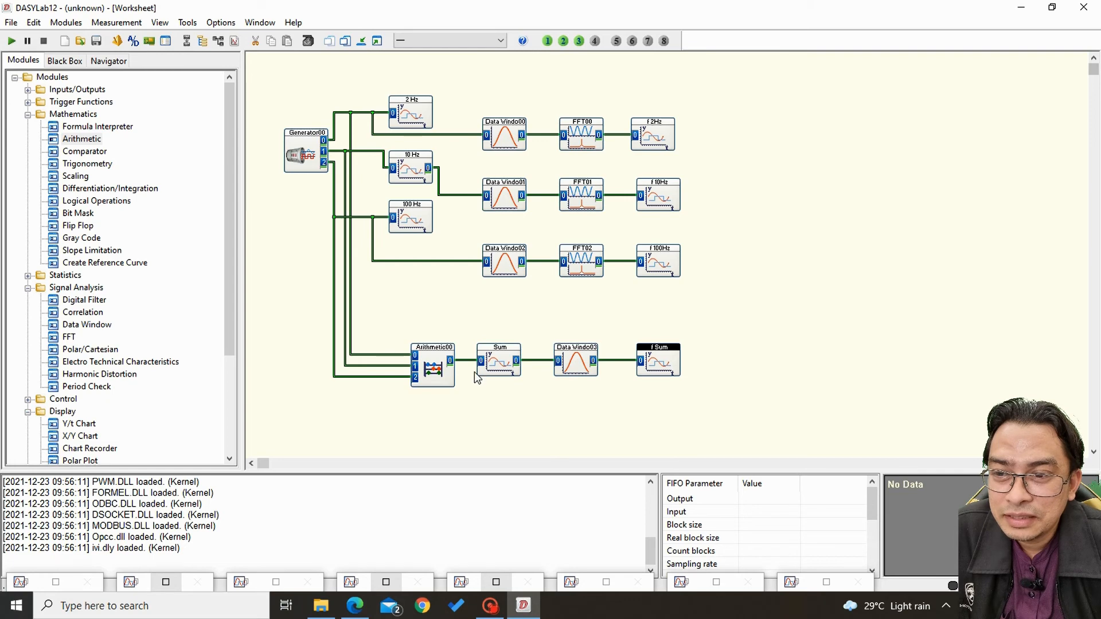
pyautogui.moveTo(434, 368); pyautogui.dragTo(396, 368)
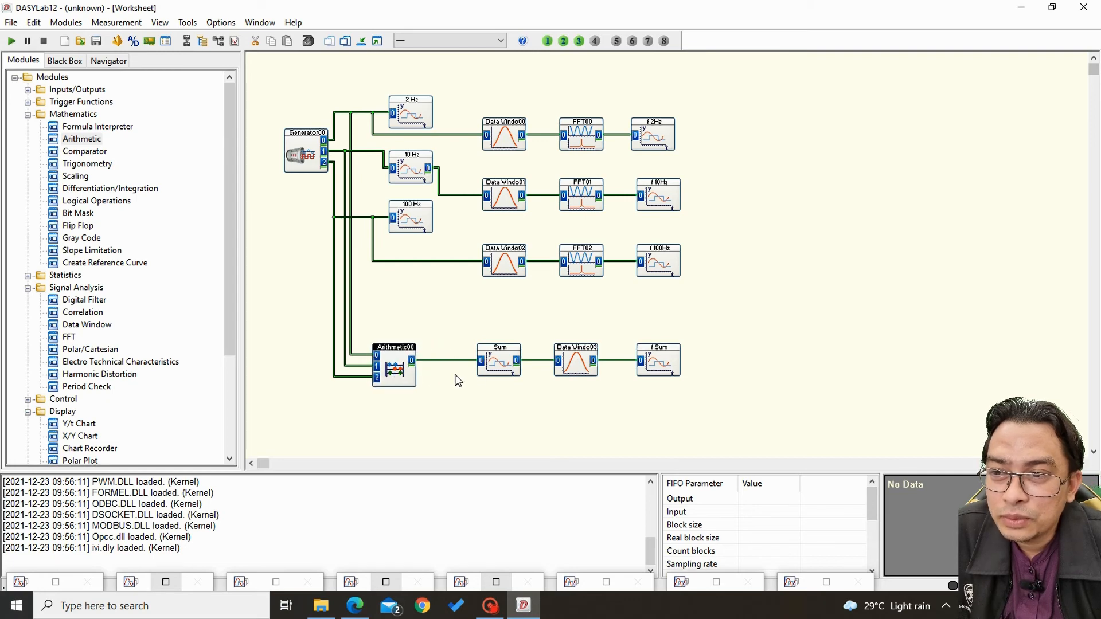
pyautogui.moveTo(499, 367); pyautogui.dragTo(460, 368)
pyautogui.moveTo(566, 366); pyautogui.dragTo(511, 366)
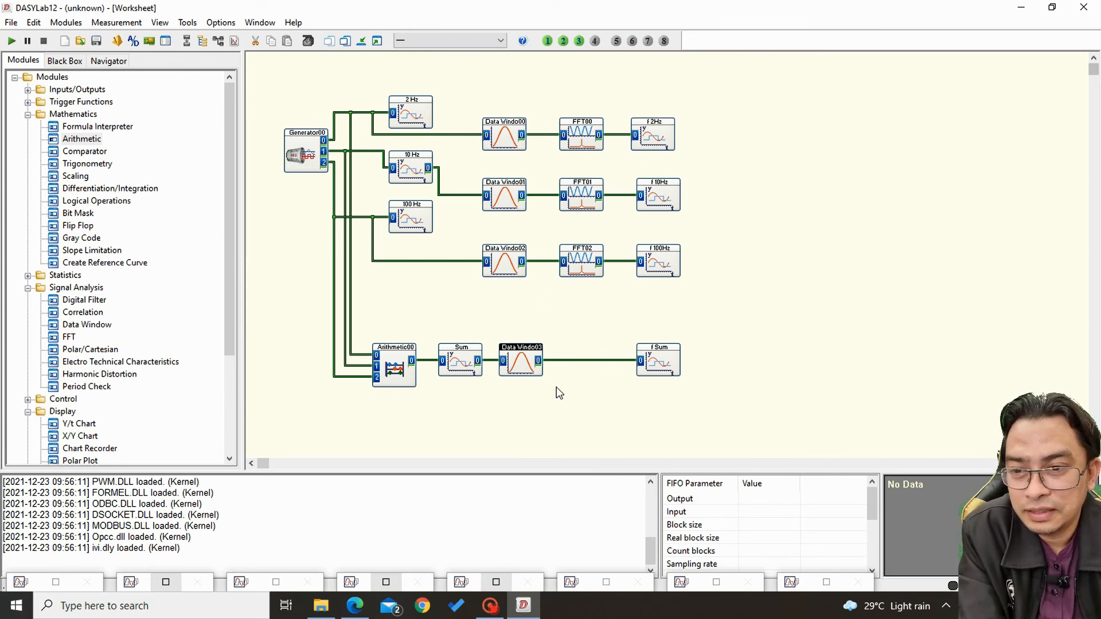
# Replace the direct wire from the Data Window to f Sum with a real FFT of a real signal module connected between them.
pyautogui.click(594, 361)
pyautogui.press('Delete')
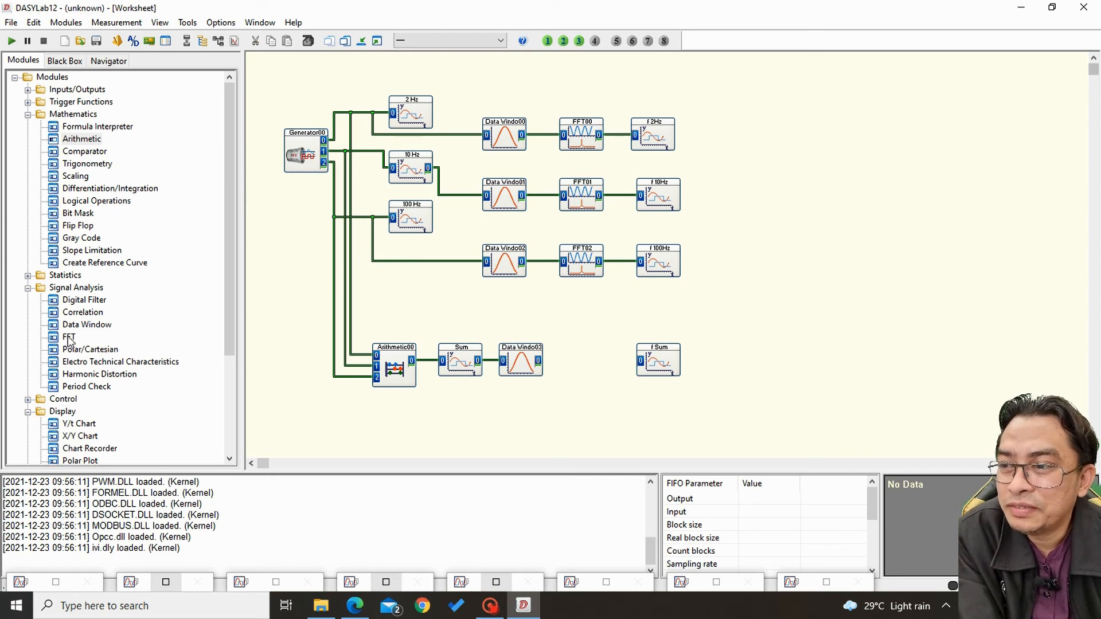
pyautogui.click(581, 353)
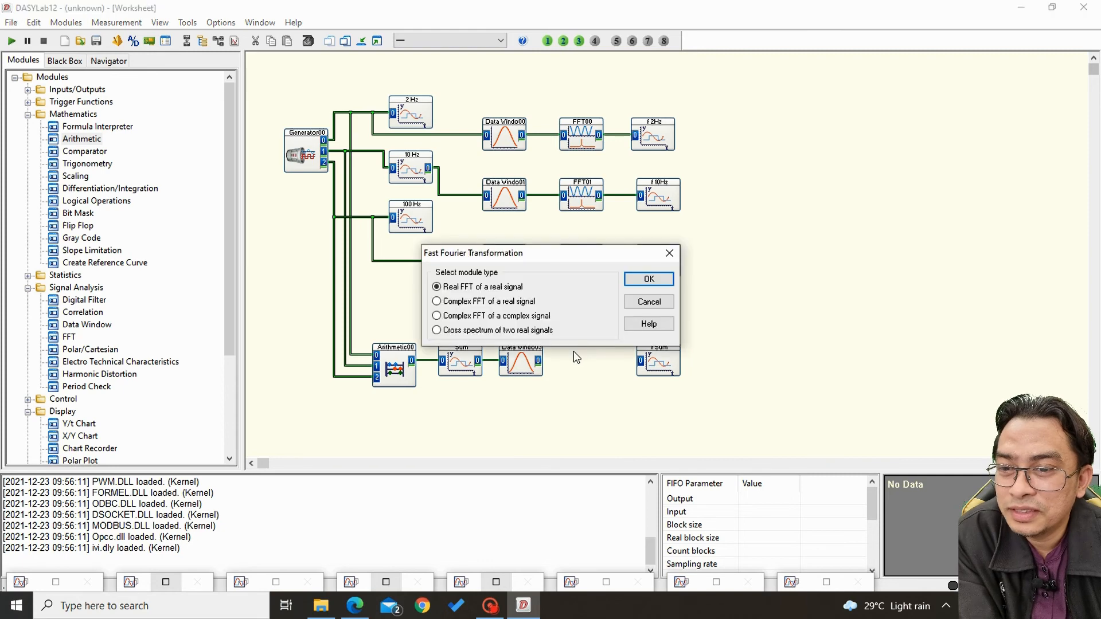
pyautogui.click(646, 279)
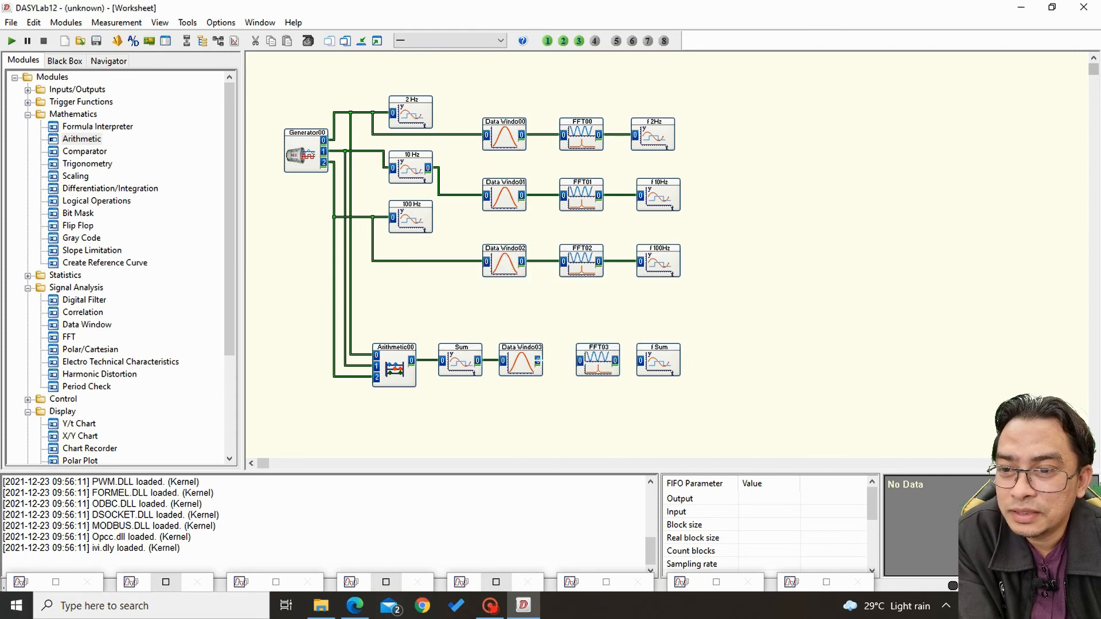
pyautogui.moveTo(538, 360); pyautogui.dragTo(641, 360)
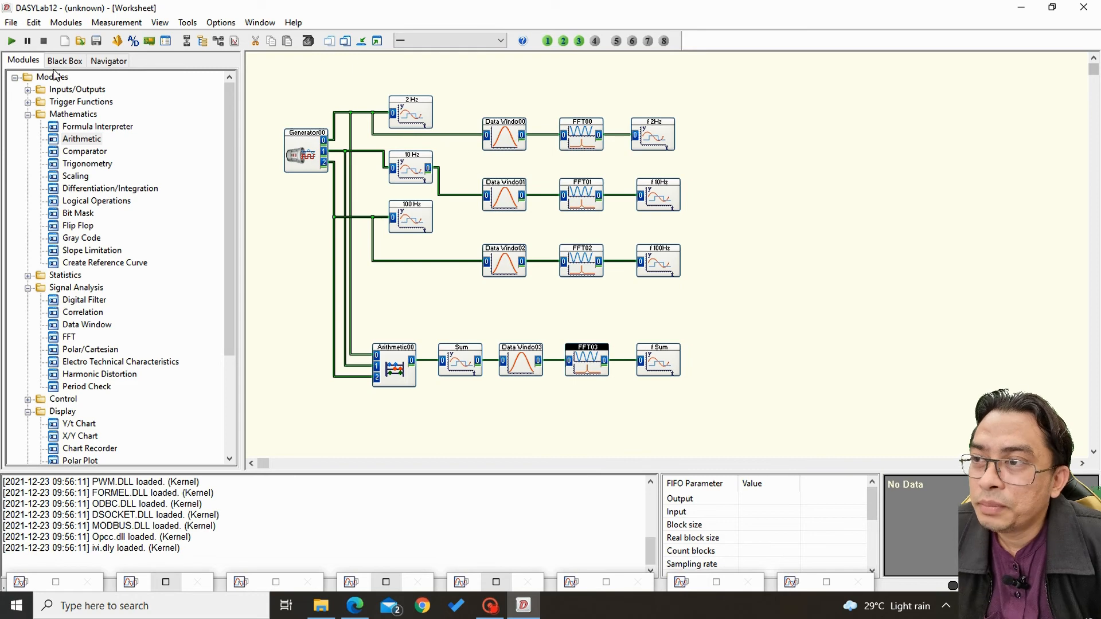
# Show the f Sum chart in its small window again and start the measurement to display the spectrum.
pyautogui.click(826, 583)
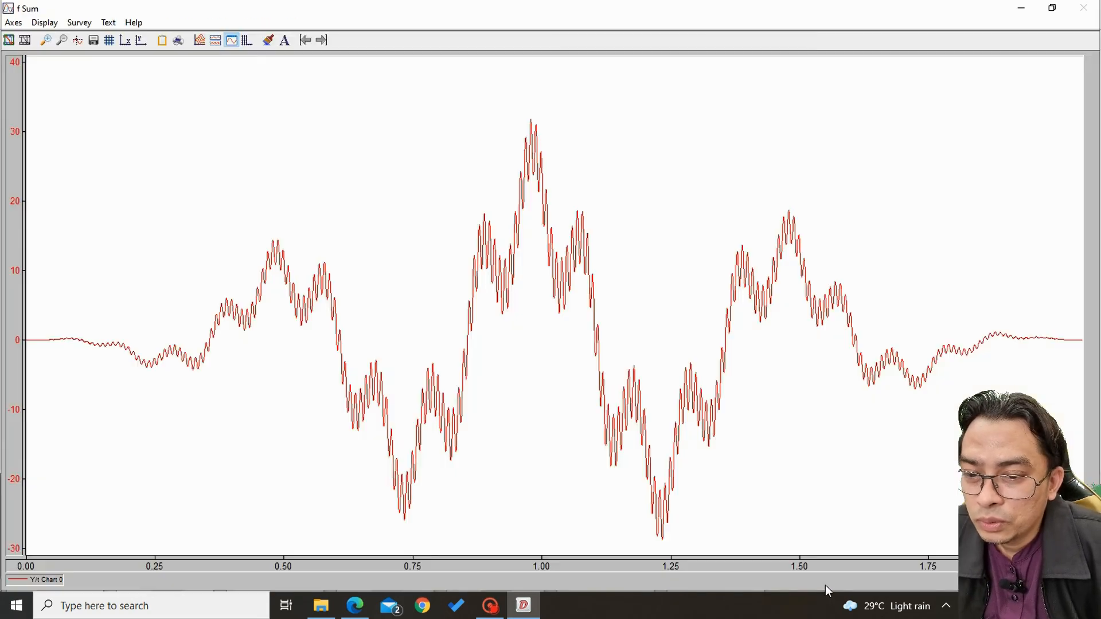
pyautogui.click(1048, 9)
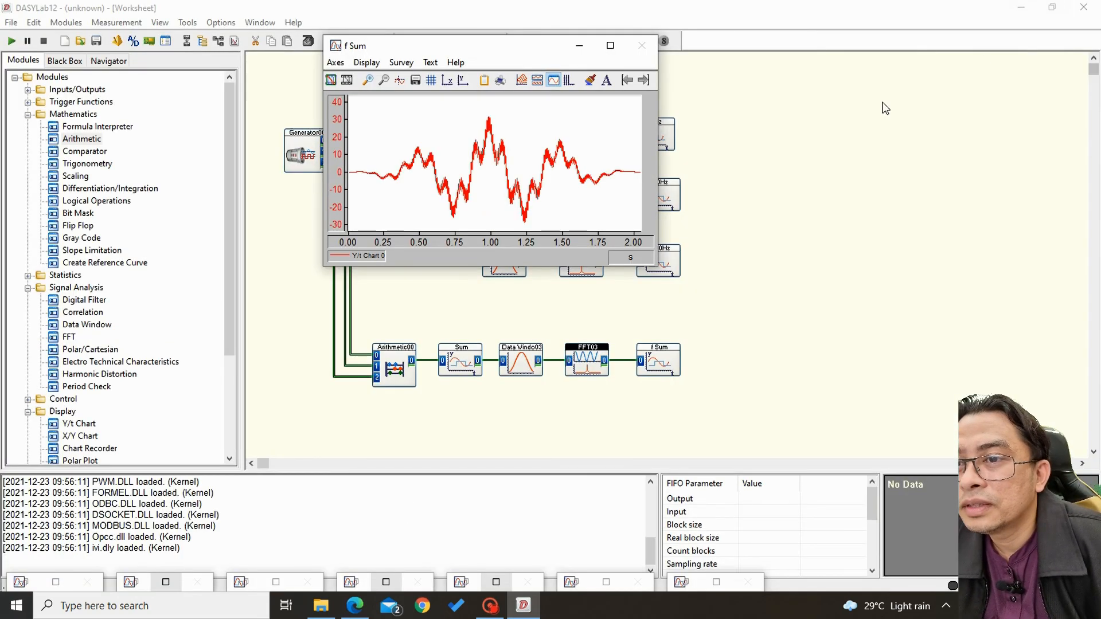
pyautogui.click(11, 41)
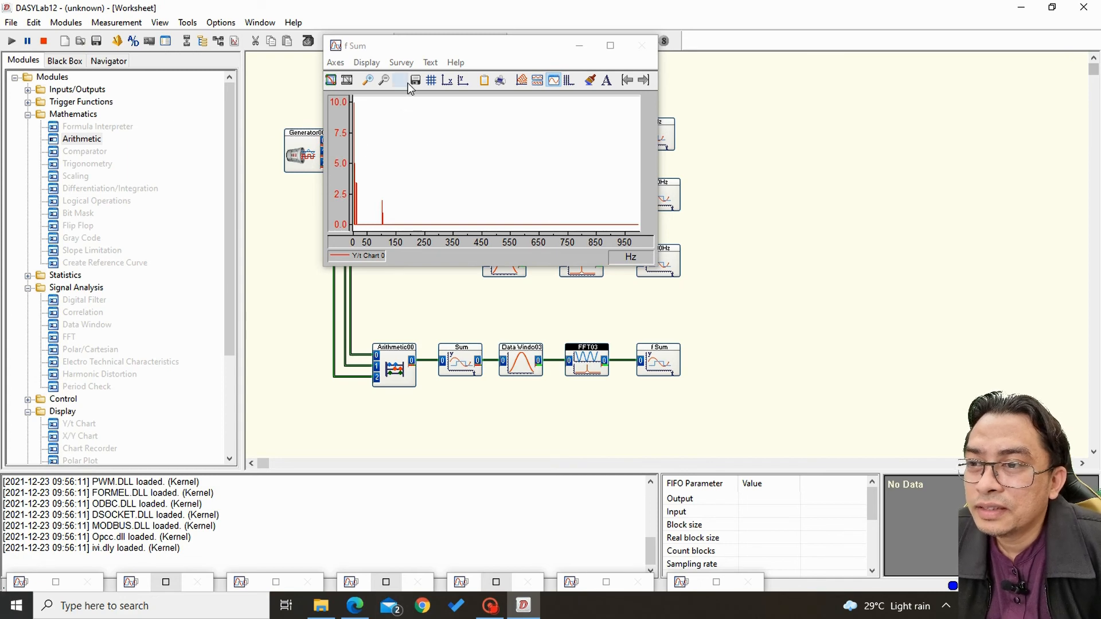
pyautogui.moveTo(419, 49); pyautogui.dragTo(522, 44)
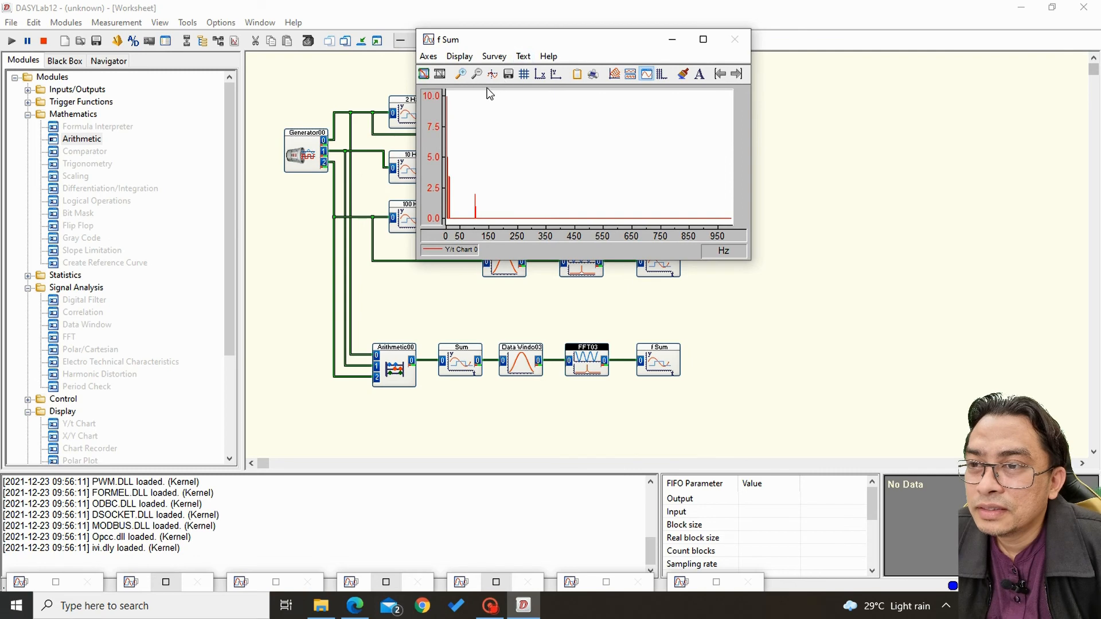
# Enable zoom in the f Sum chart's X-scaling and set the displayed range to end at 120.
pyautogui.click(428, 56)
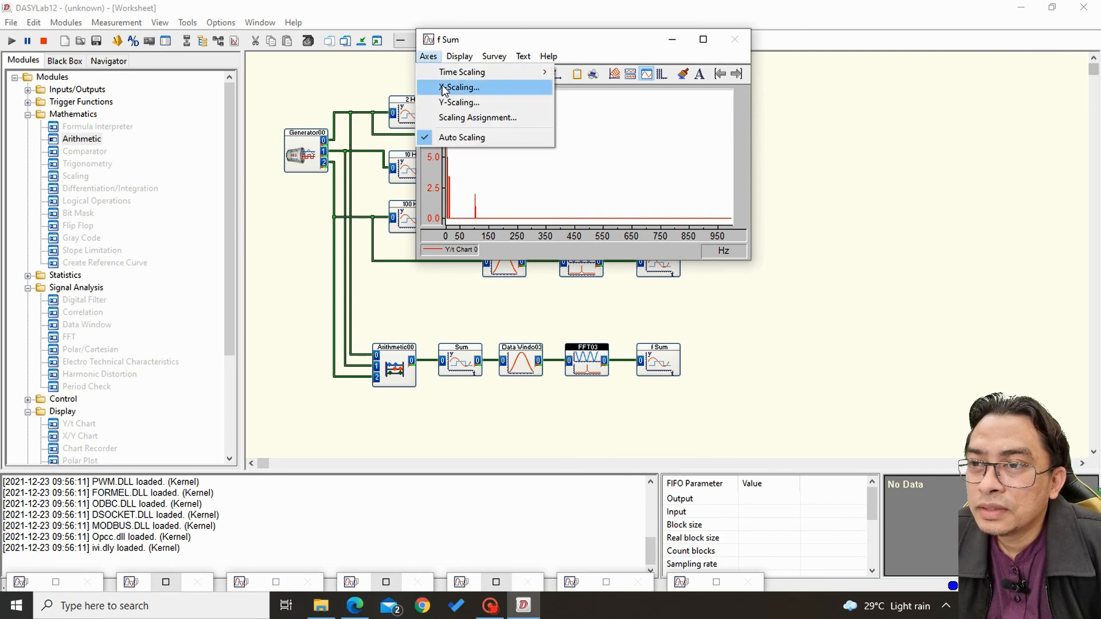
pyautogui.click(443, 87)
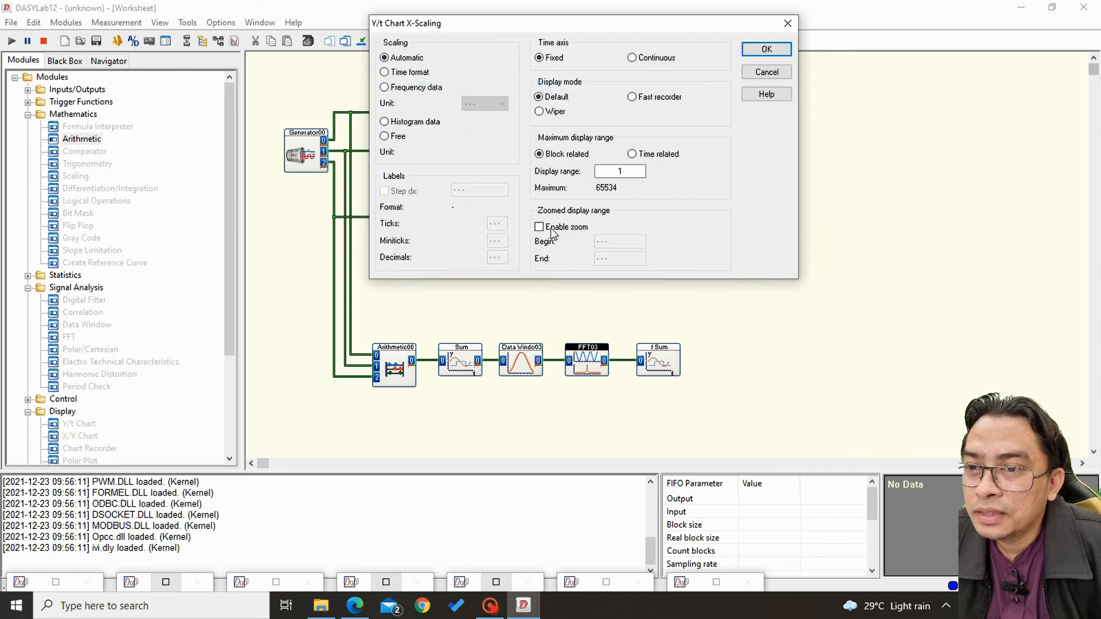
pyautogui.click(549, 228)
pyautogui.doubleClick(620, 258)
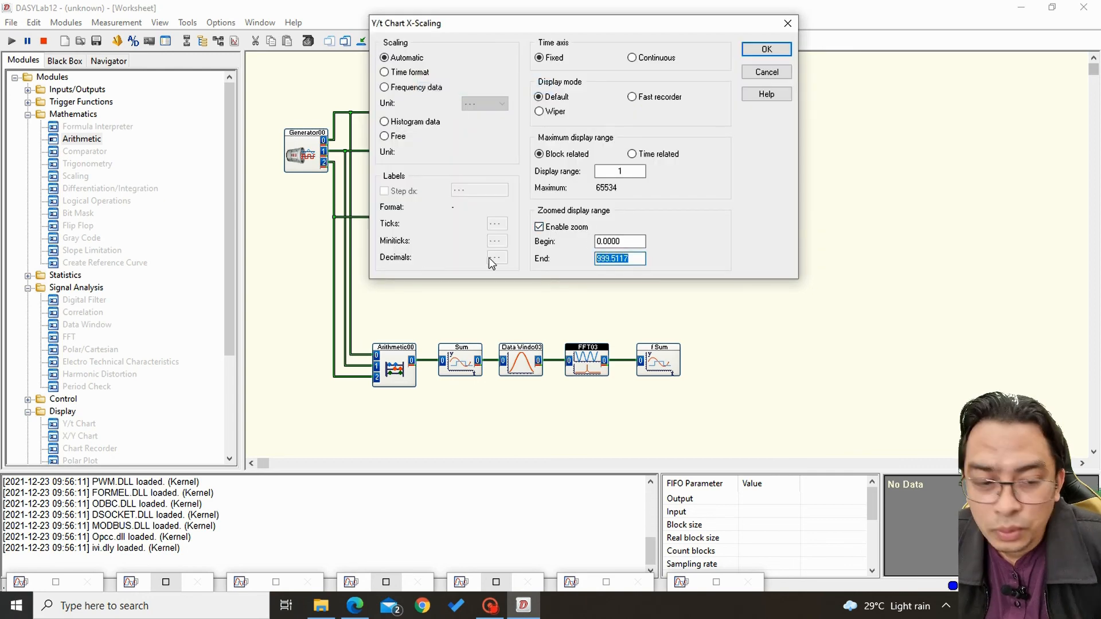
pyautogui.write('120')
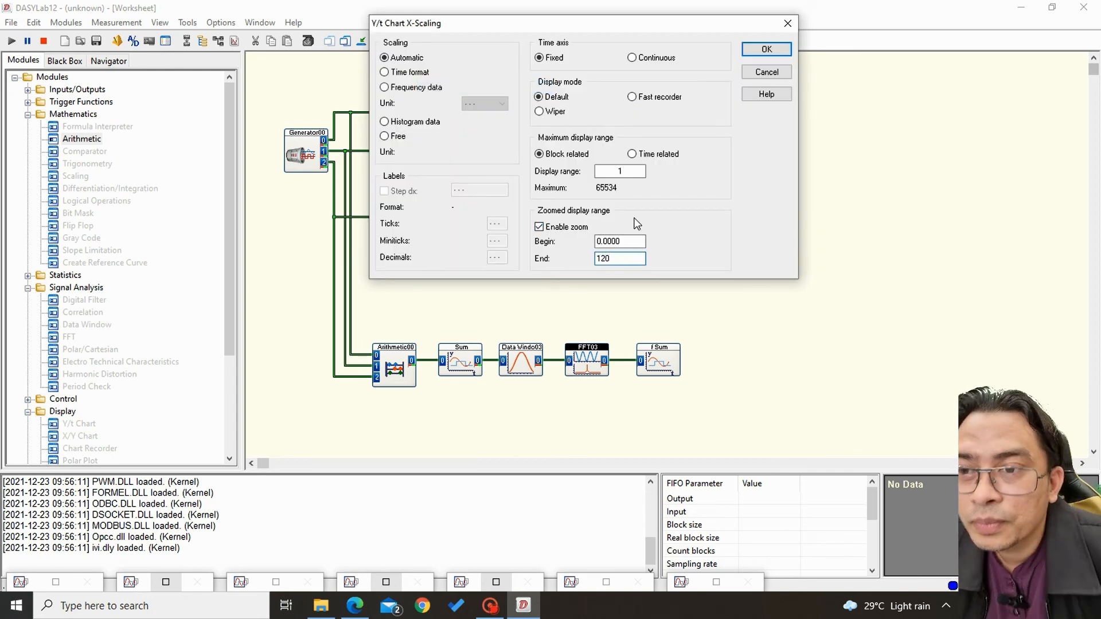
pyautogui.click(768, 49)
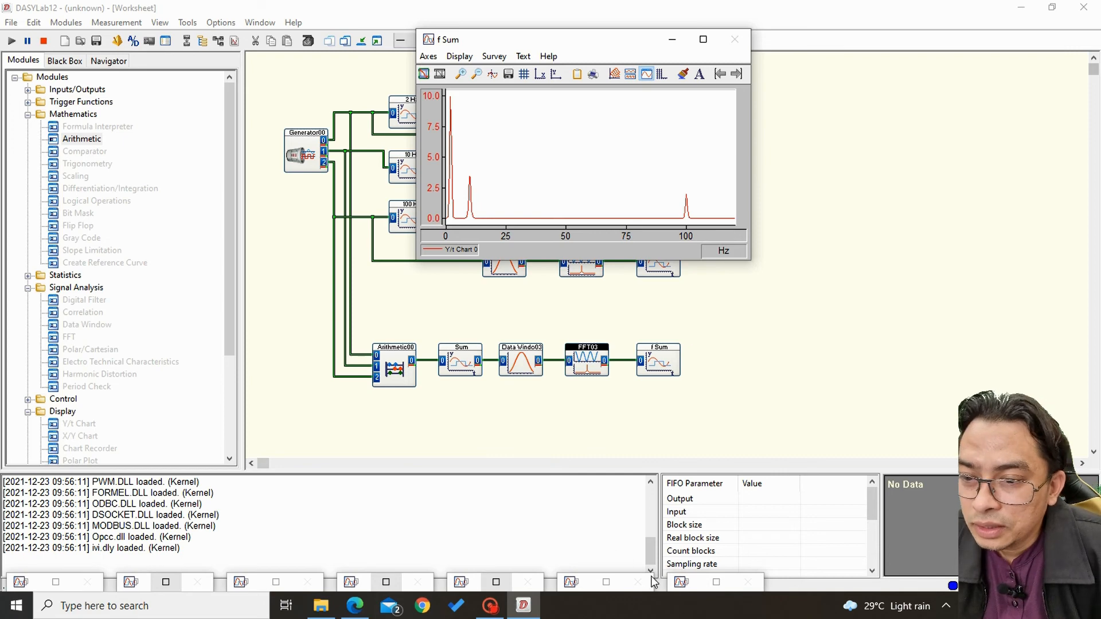
# Show the f 100Hz, f 10Hz and f 2Hz charts in small windows alongside the f Sum chart.
pyautogui.click(606, 582)
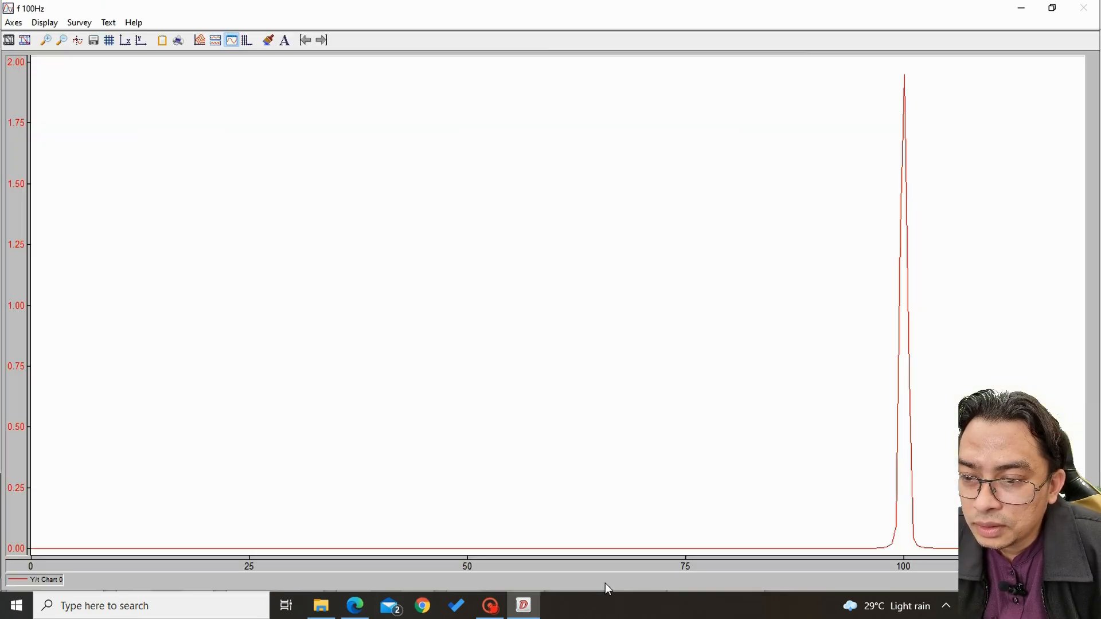
pyautogui.click(1052, 8)
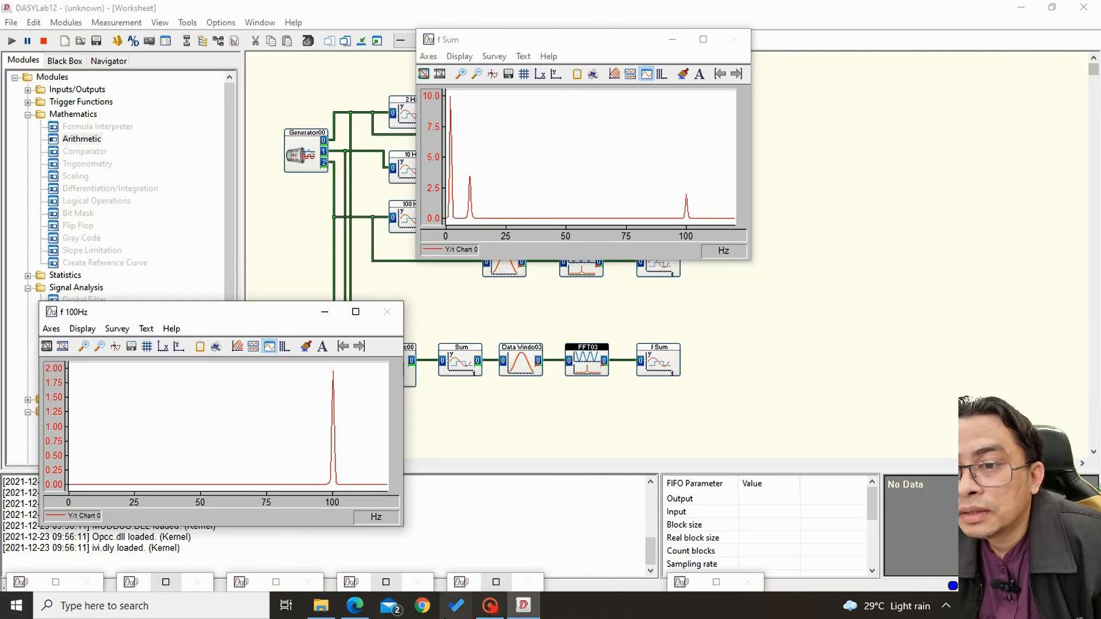
pyautogui.click(496, 583)
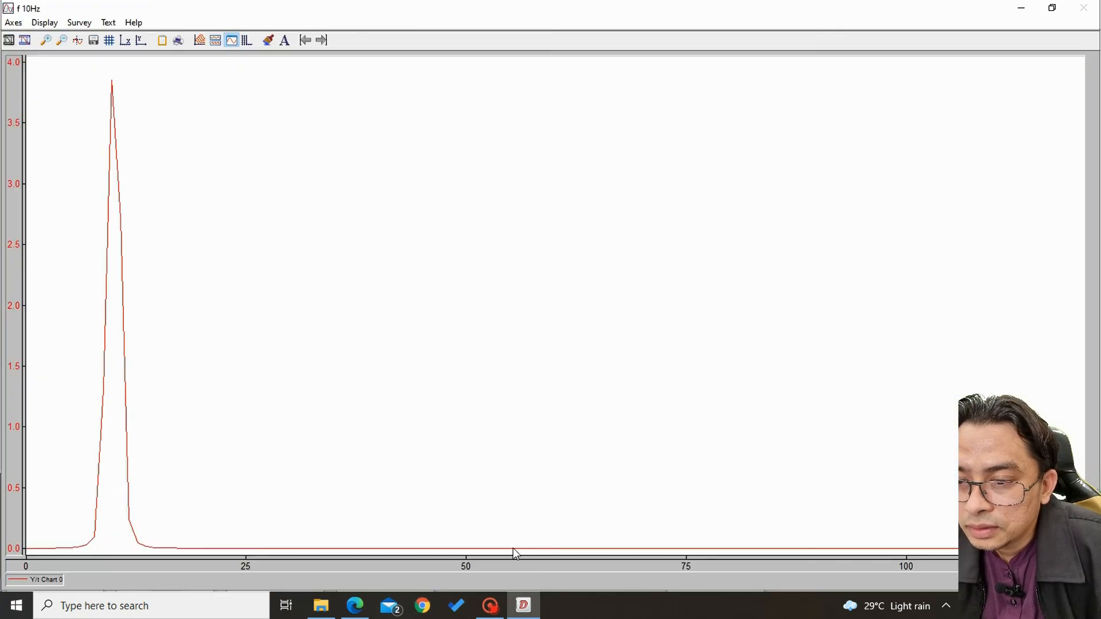
pyautogui.click(1052, 8)
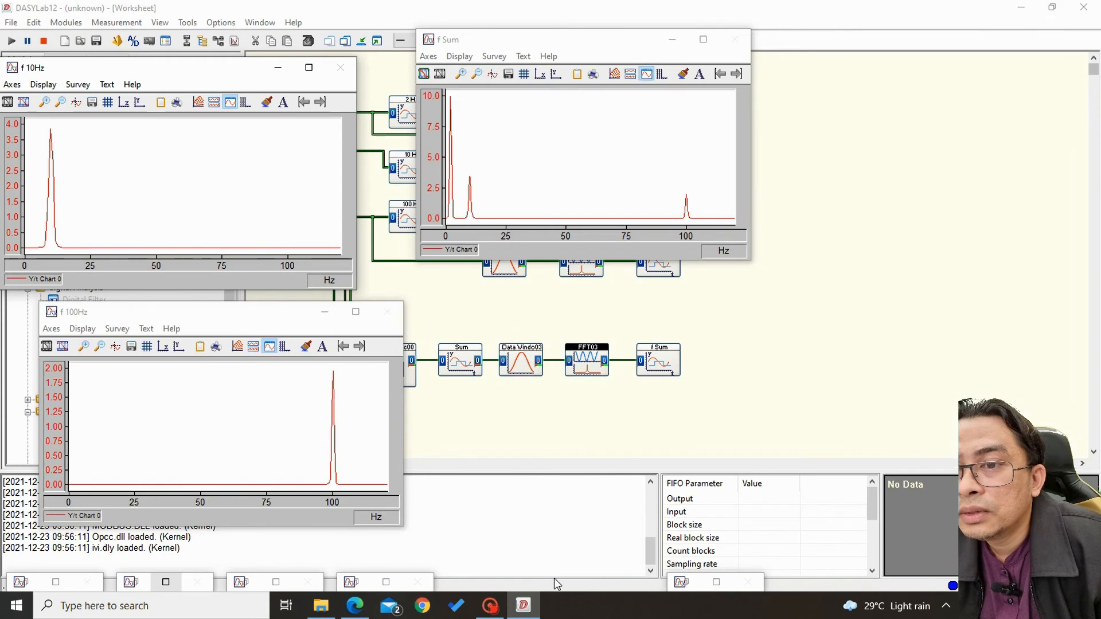
pyautogui.click(386, 583)
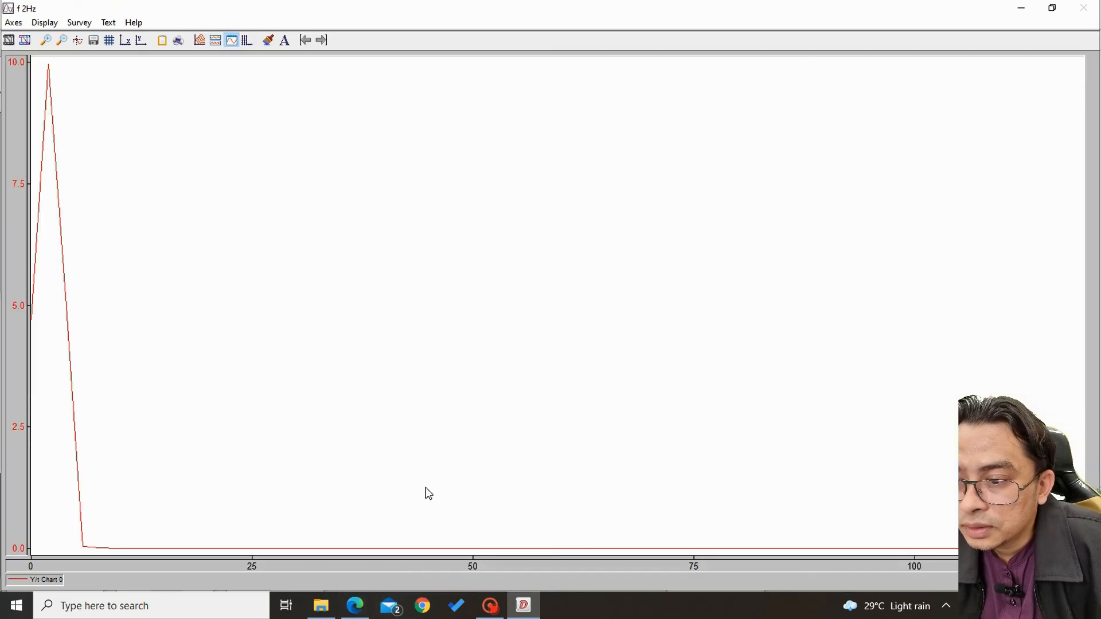
pyautogui.click(1052, 8)
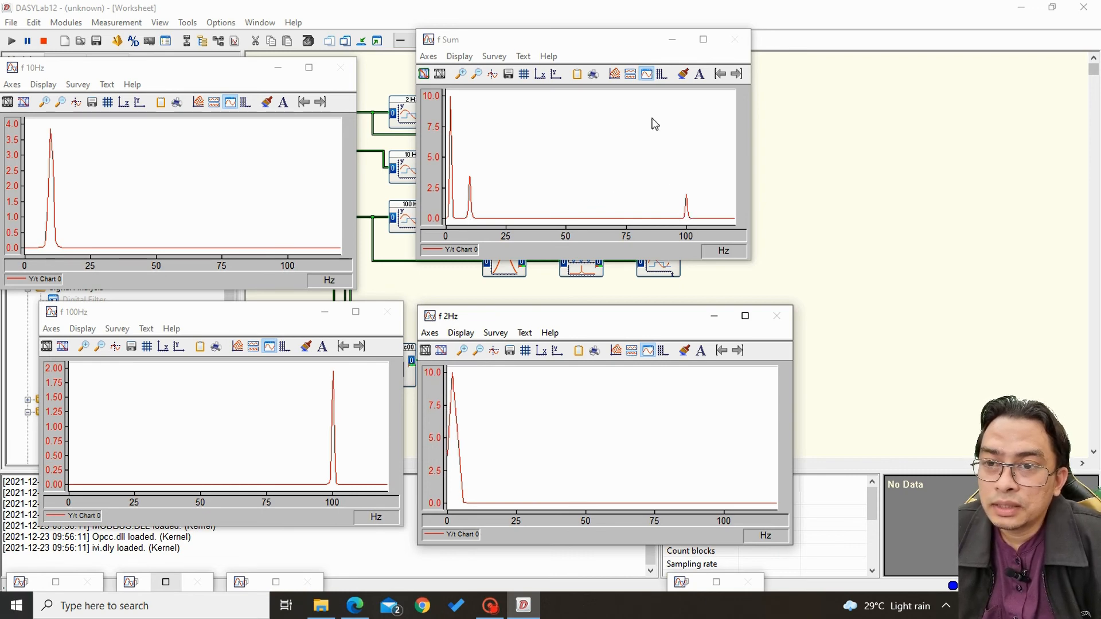
# Turn on the cursors in the f Sum chart and place one at the peak near 100 Hz to read it.
pyautogui.click(492, 74)
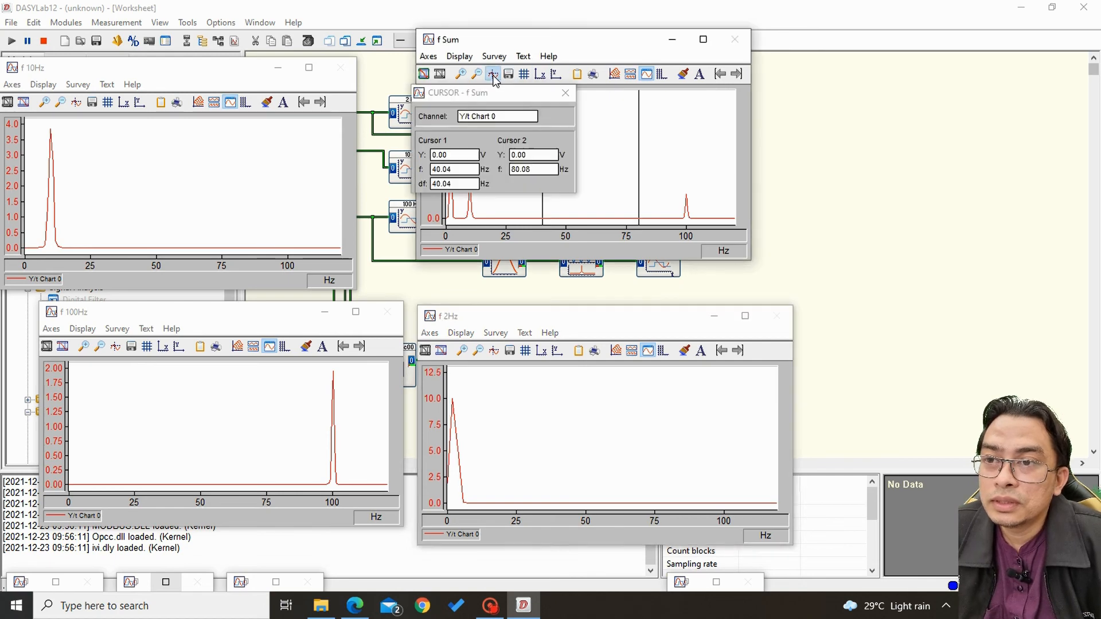
pyautogui.moveTo(520, 93); pyautogui.dragTo(843, 109)
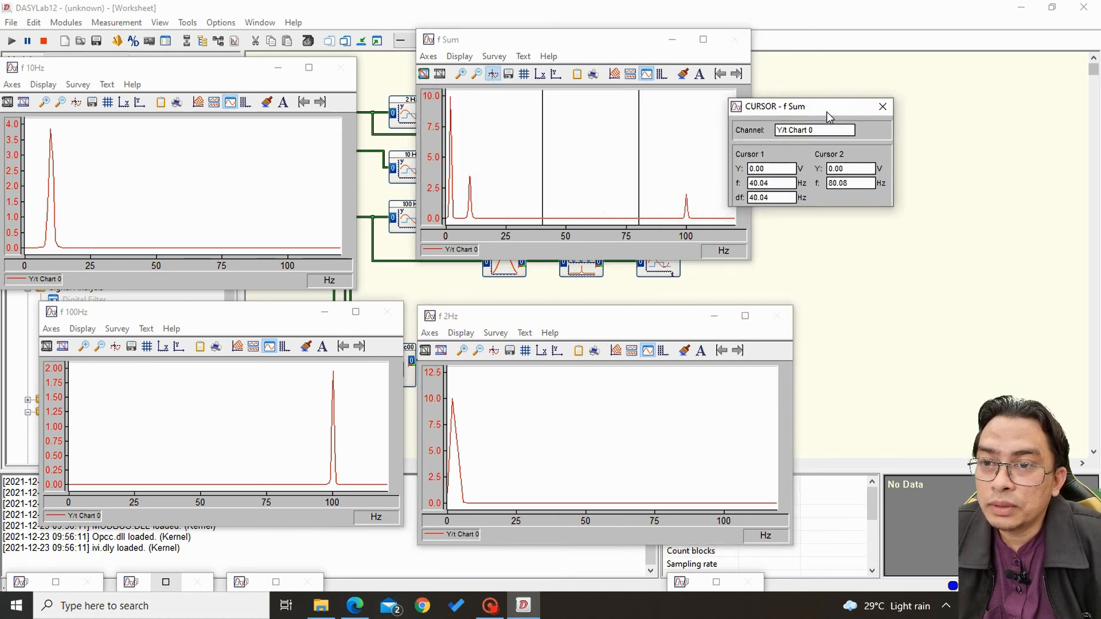
pyautogui.moveTo(542, 177); pyautogui.dragTo(689, 237)
pyautogui.moveTo(826, 115); pyautogui.dragTo(637, 161)
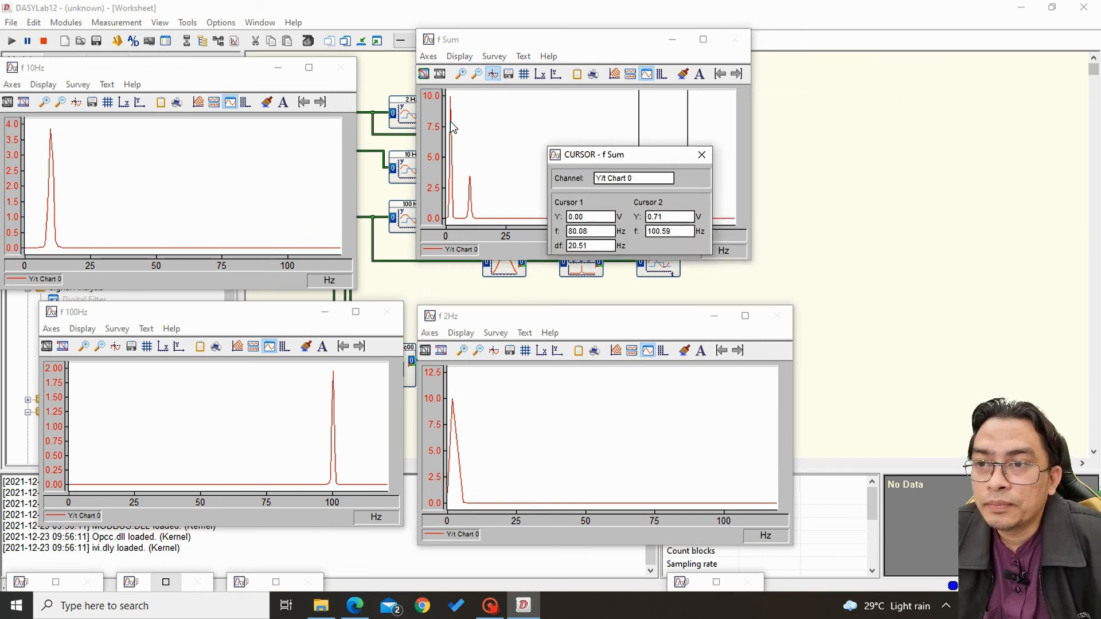
# Stop the measurement and minimize all open chart windows to clear the worksheet.
pyautogui.click(44, 41)
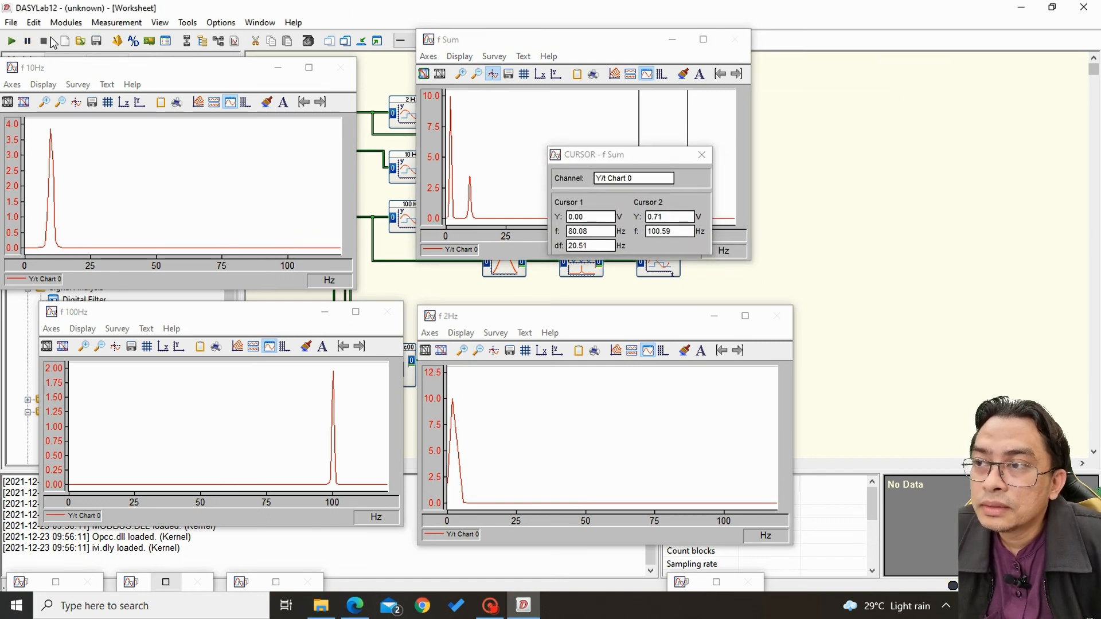
pyautogui.moveTo(635, 154); pyautogui.dragTo(573, 83)
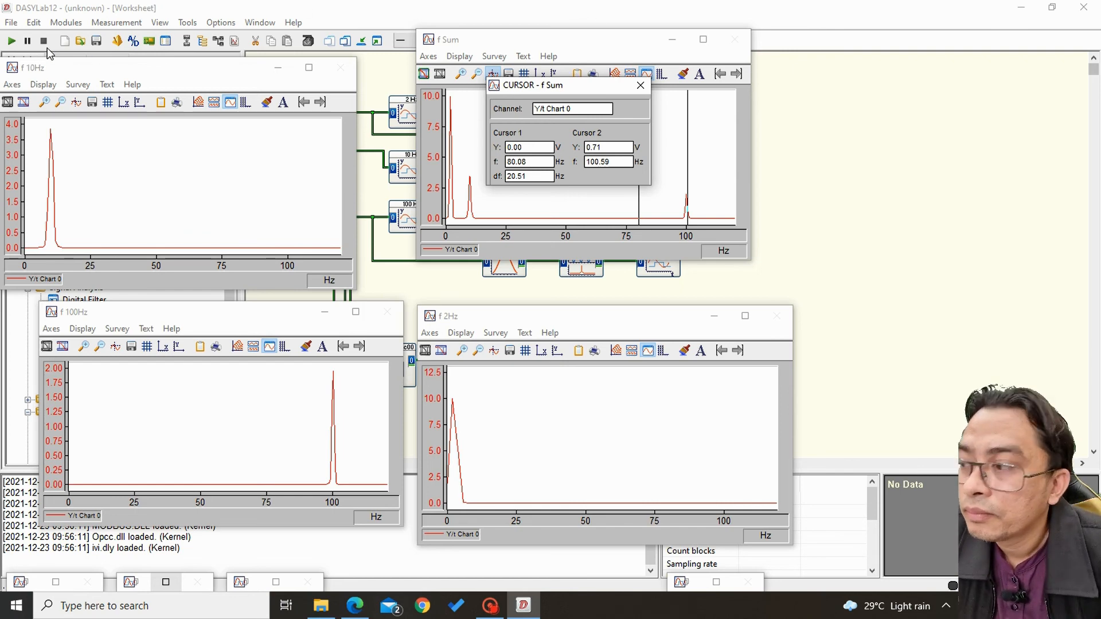
pyautogui.click(364, 40)
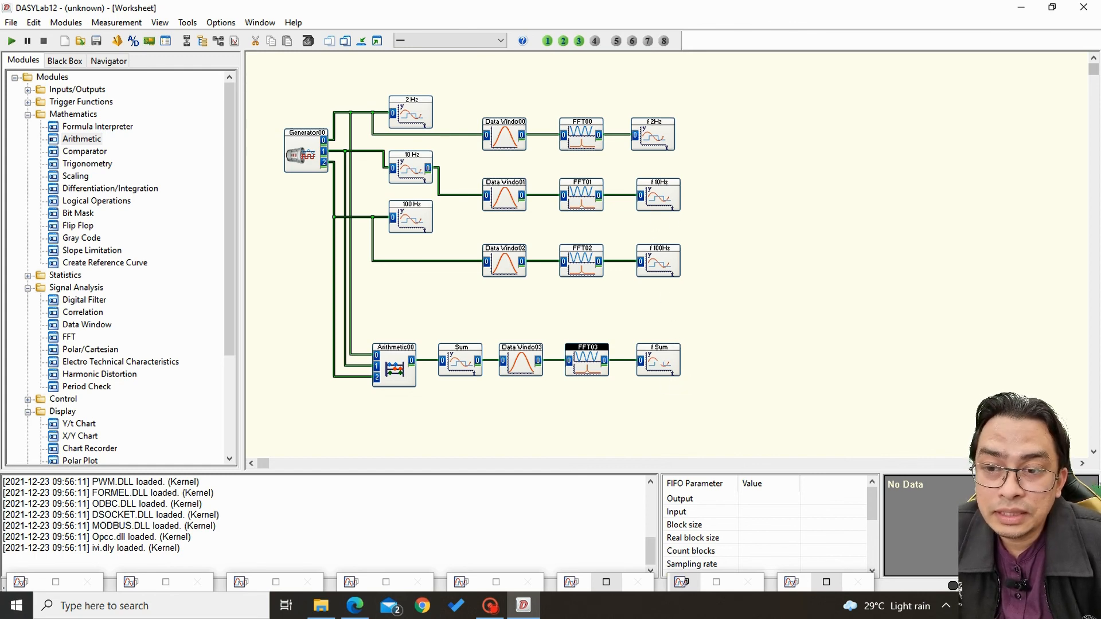
# Add a Digital Filter module to the worksheet below the FFT module of the summed-signal chain.
pyautogui.click(659, 361)
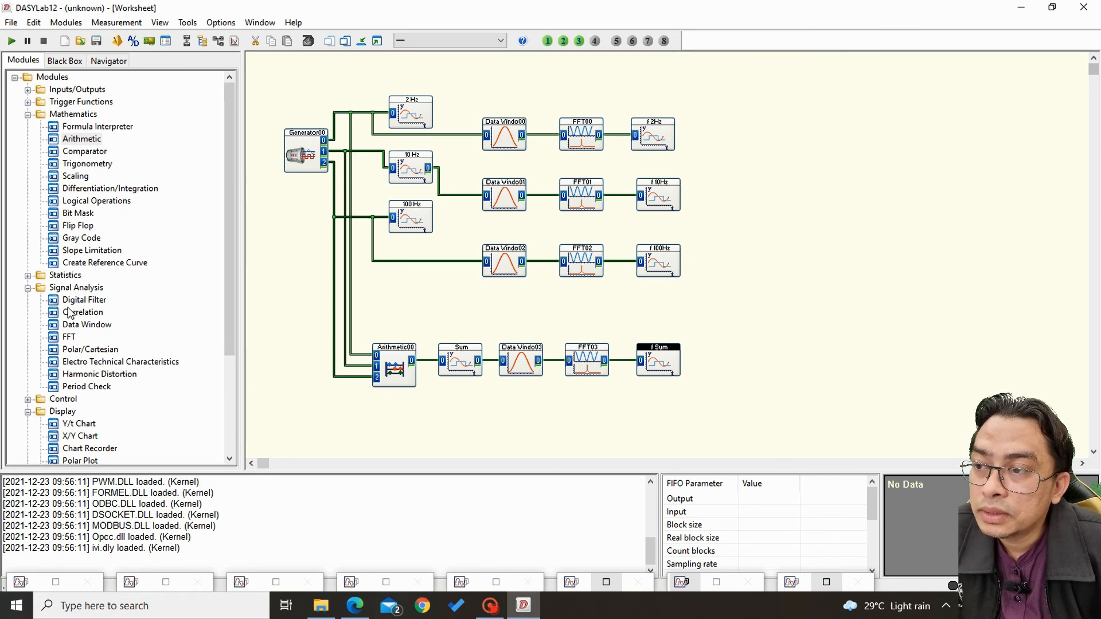
pyautogui.moveTo(76, 300); pyautogui.dragTo(551, 396)
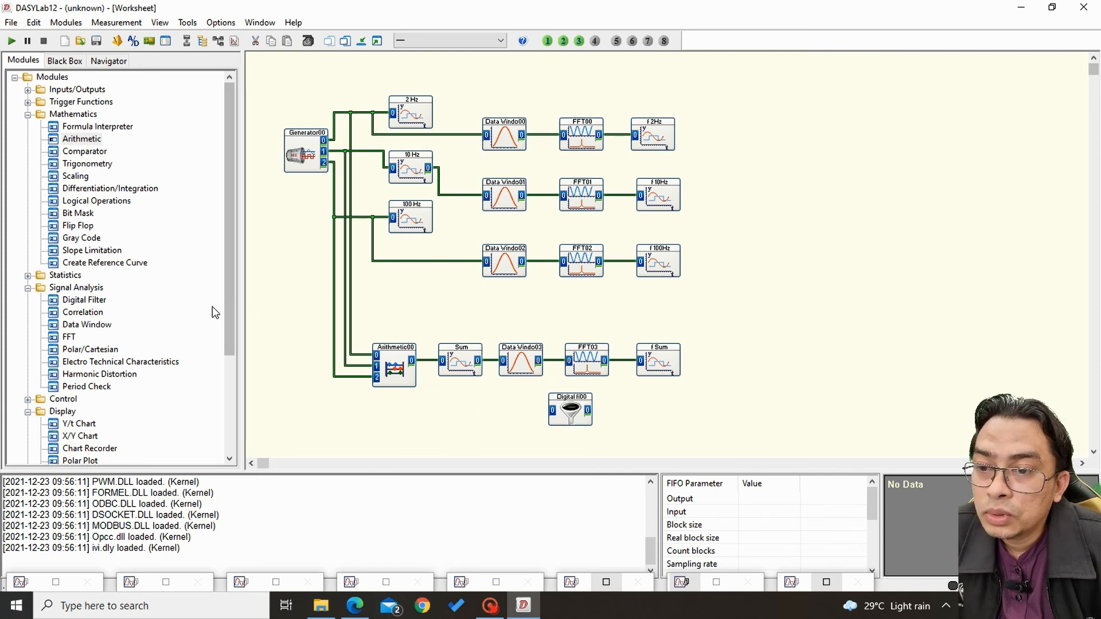
pyautogui.moveTo(571, 415); pyautogui.dragTo(582, 430)
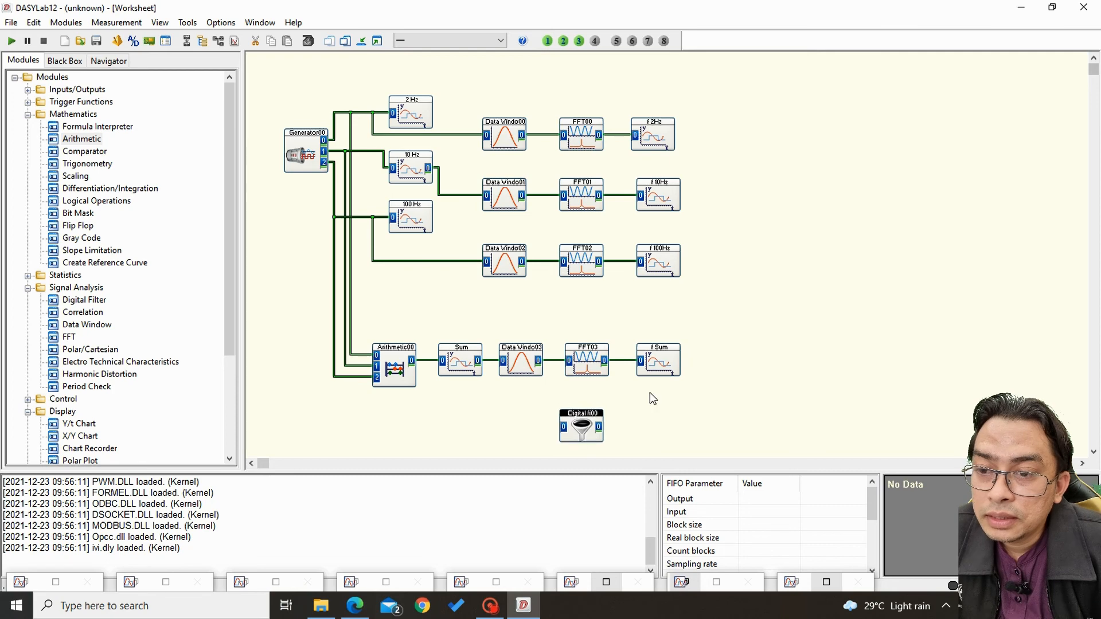
# Try to feed the Digital Filter from the wire between FFT03 and f Sum, and delete that connection.
pyautogui.click(659, 362)
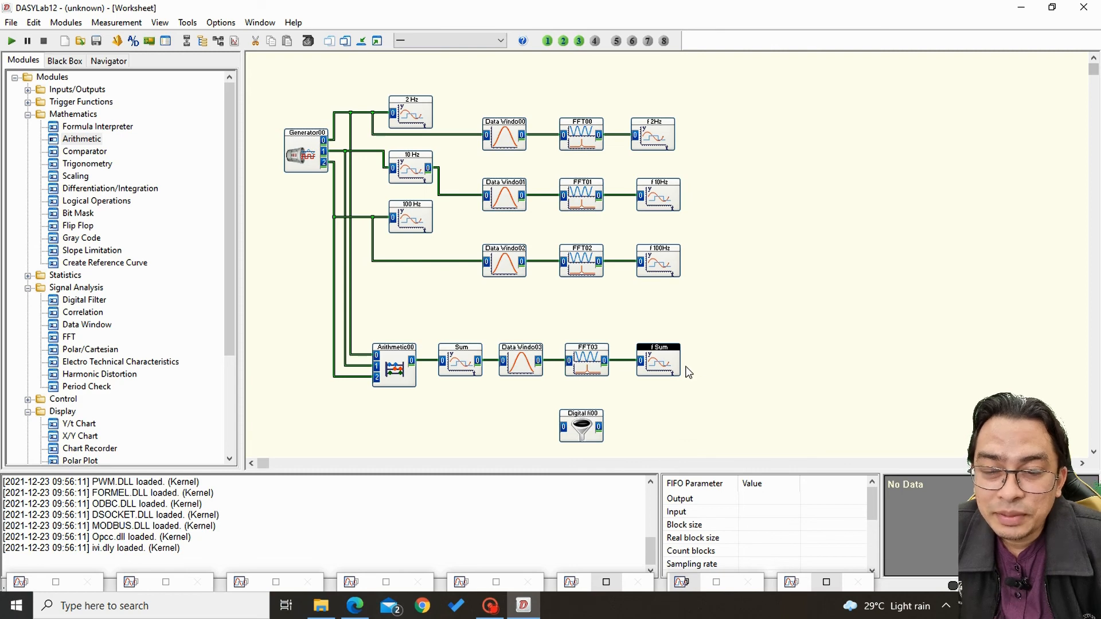
pyautogui.click(620, 368)
pyautogui.click(564, 427)
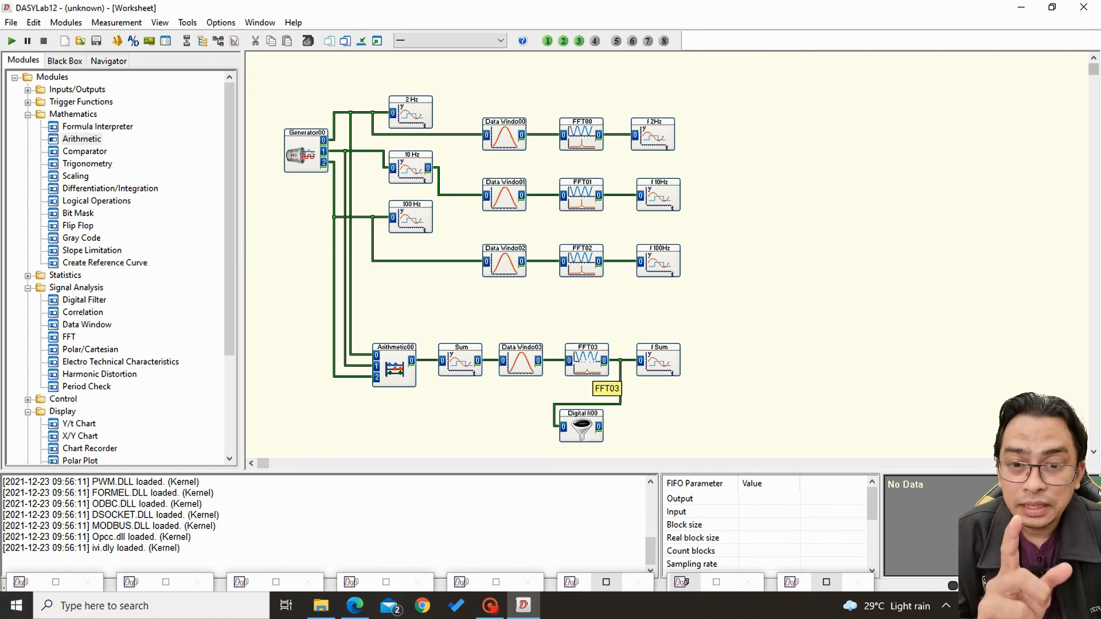
pyautogui.rightClick(624, 397)
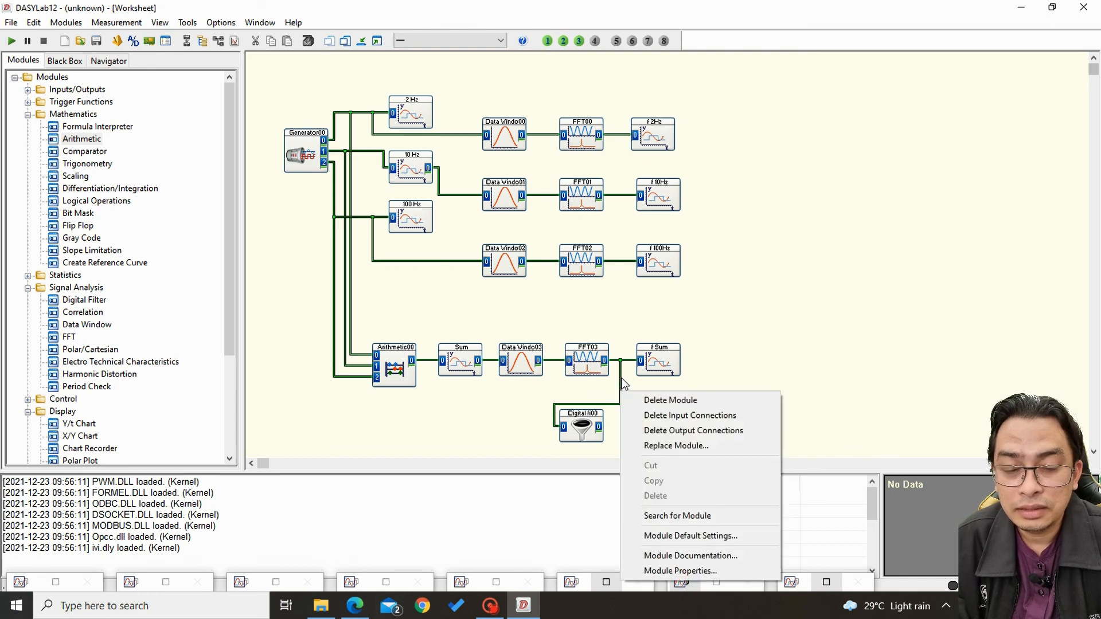
pyautogui.click(621, 376)
pyautogui.press('Delete')
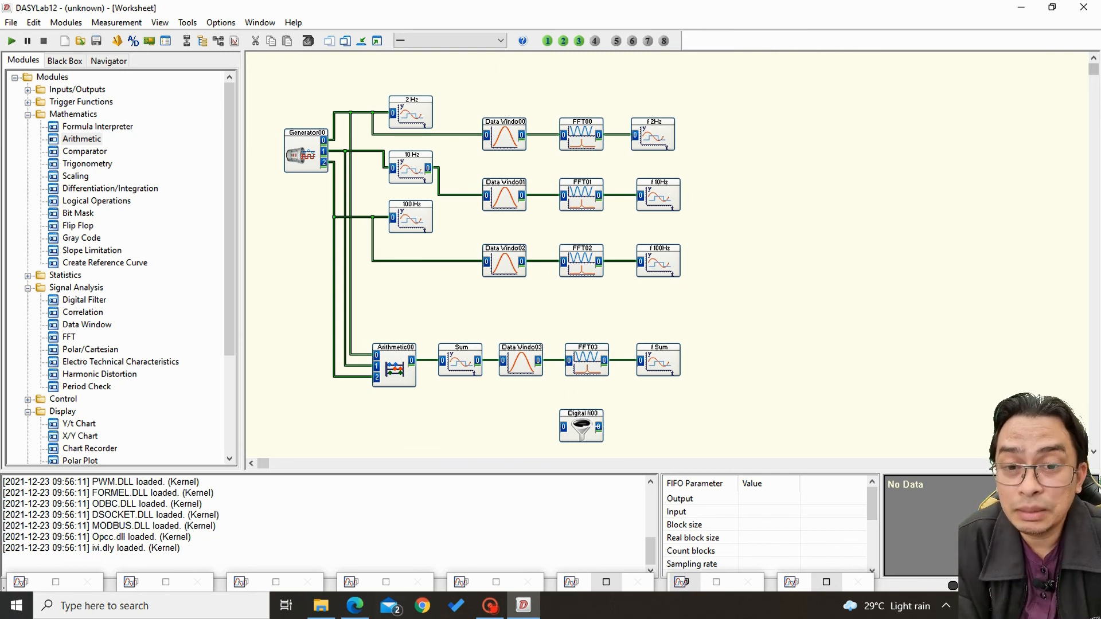
# Place the Digital Filter below the Sum chart and connect its input to the Arithmetic module's output wire.
pyautogui.moveTo(581, 428); pyautogui.dragTo(521, 427)
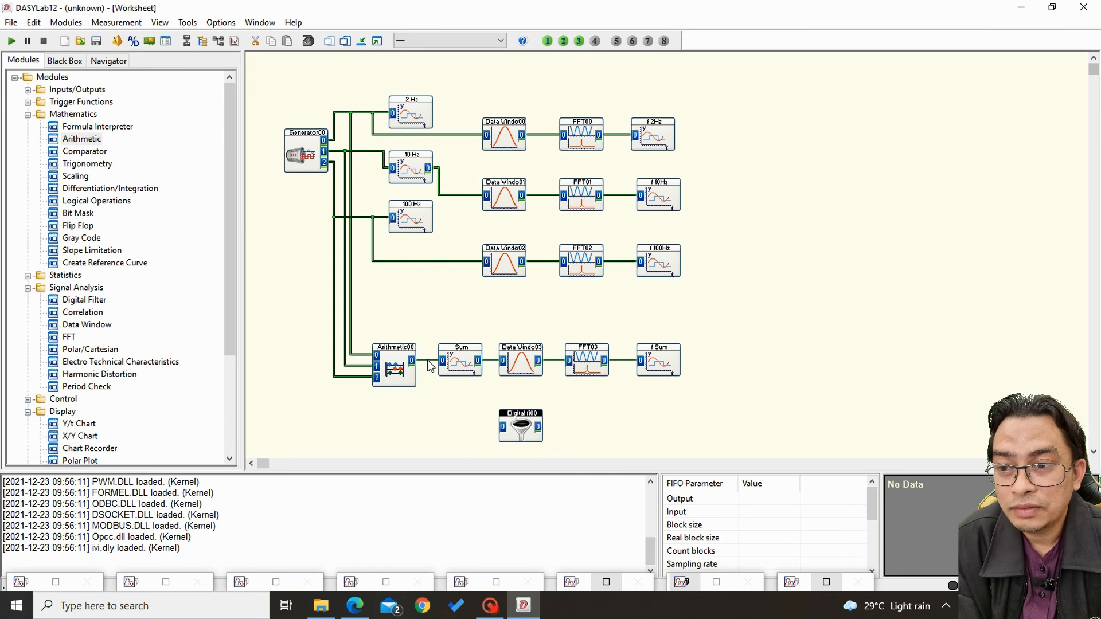
pyautogui.click(493, 435)
pyautogui.moveTo(519, 433); pyautogui.dragTo(458, 428)
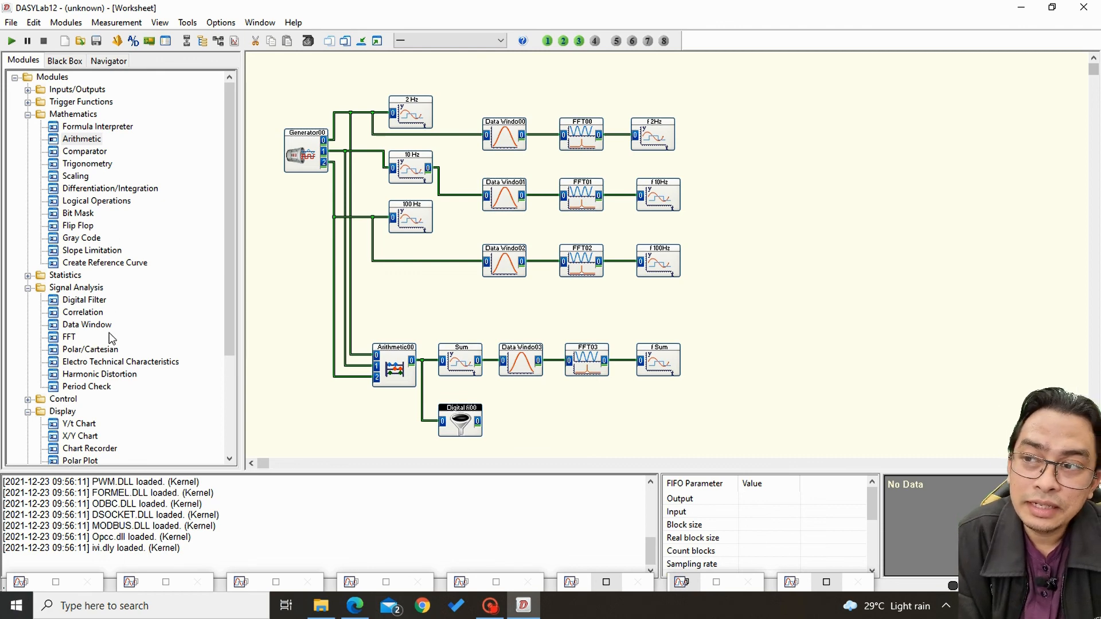
# Duplicate the Data Window, FFT and f Sum modules of the sum chain beside the Digital Filter and connect the filter's output to them.
pyautogui.moveTo(494, 315); pyautogui.dragTo(709, 395)
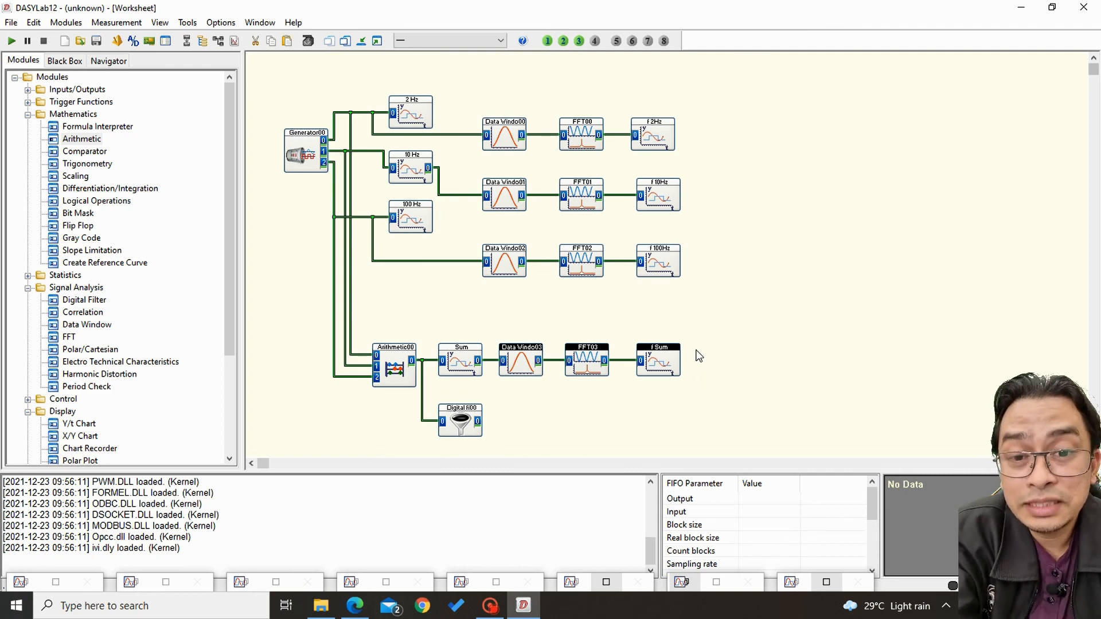
pyautogui.scroll(-1, 614, 424)
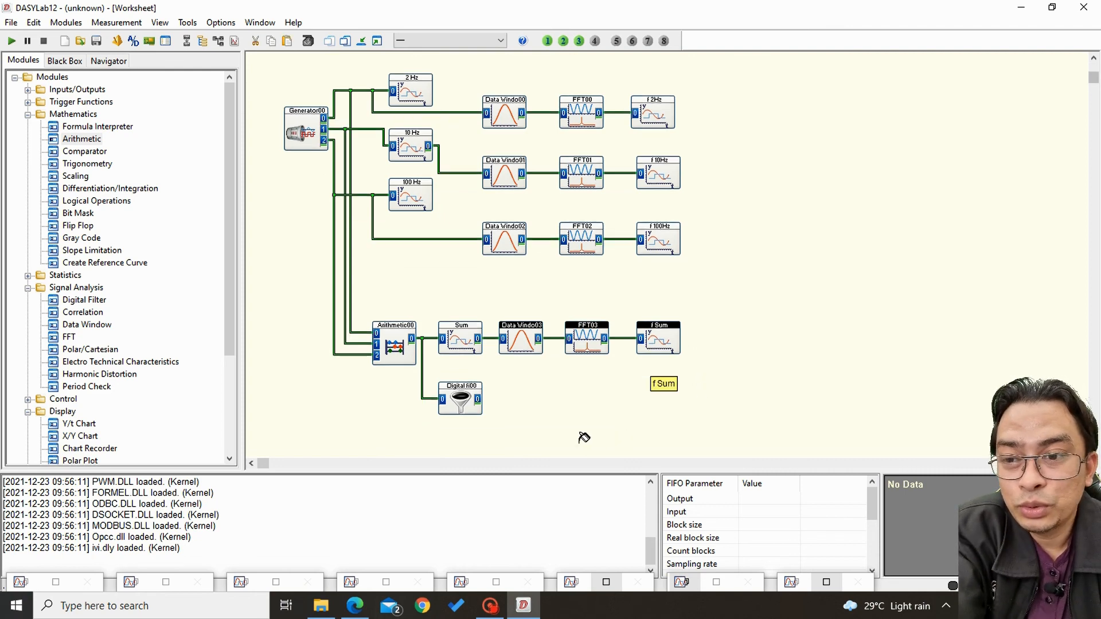
pyautogui.click(534, 400)
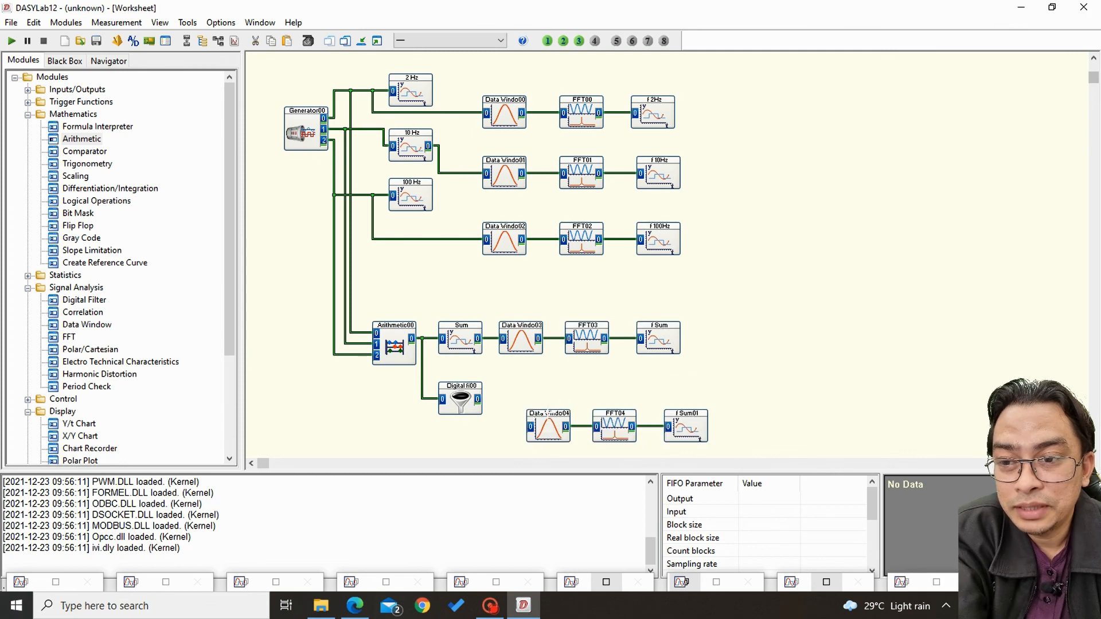
pyautogui.moveTo(689, 432); pyautogui.dragTo(667, 404)
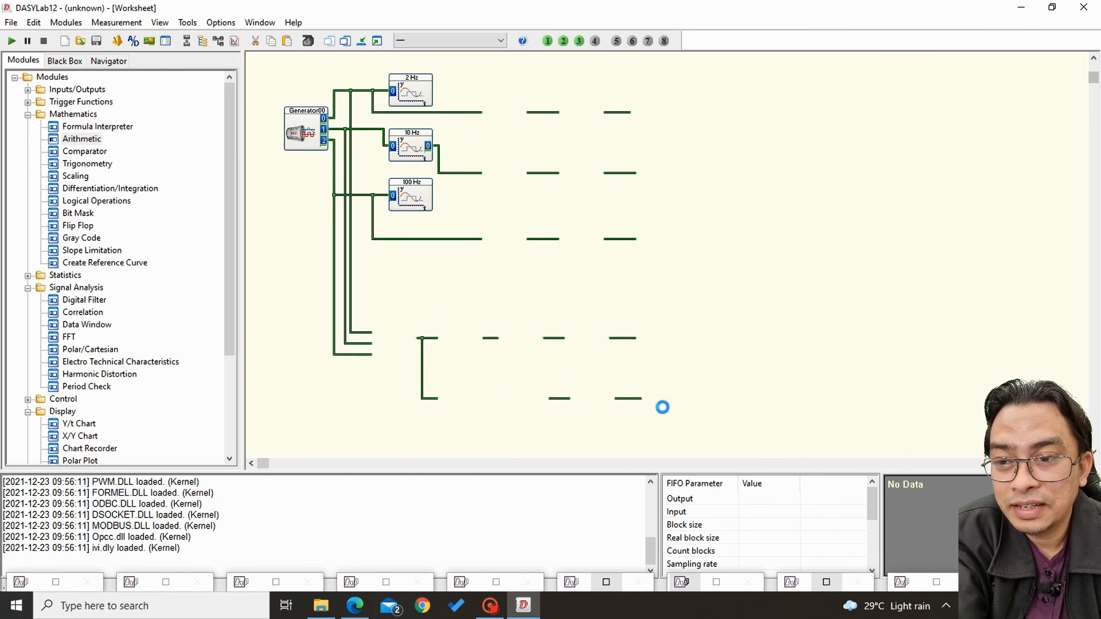
pyautogui.click(475, 401)
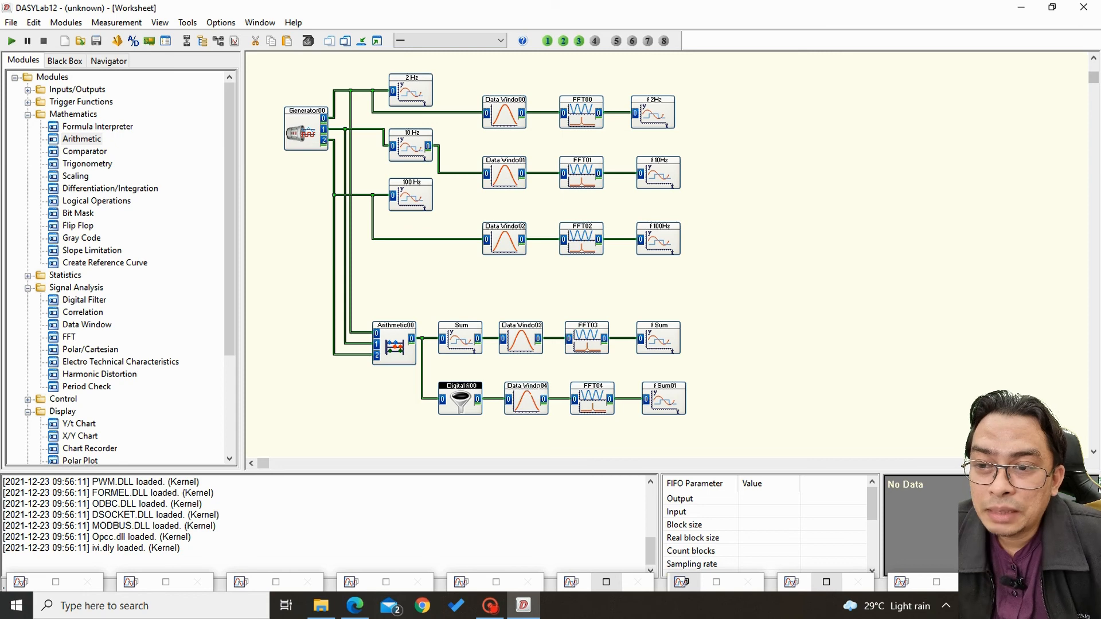
# Rename the chart at the end of the filter chain as Filter Sum.
pyautogui.doubleClick(667, 390)
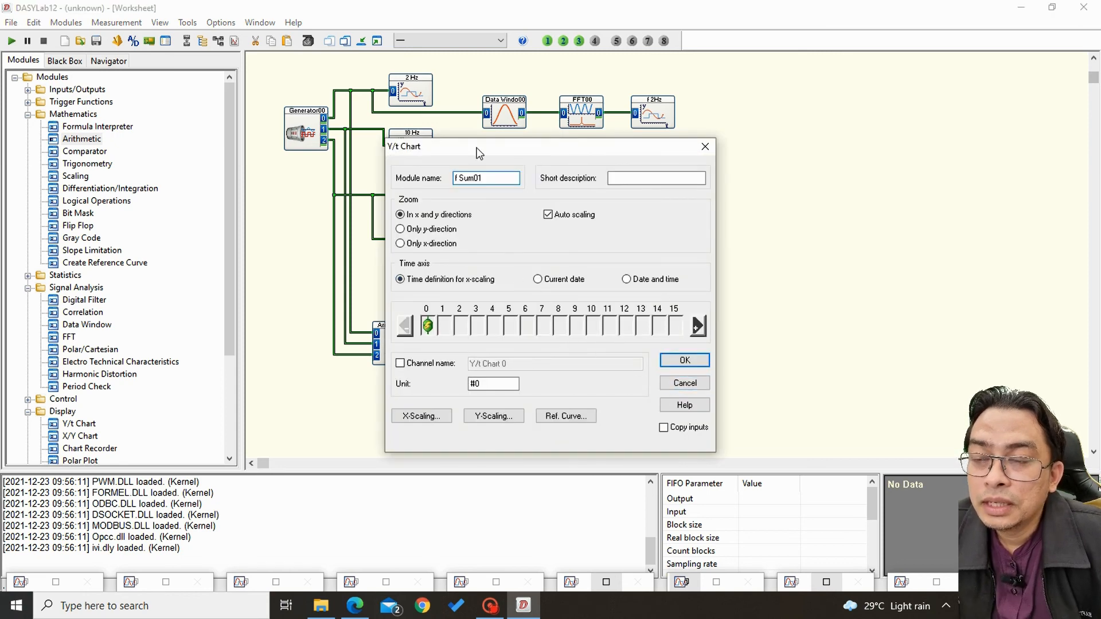
pyautogui.moveTo(491, 178); pyautogui.dragTo(454, 179)
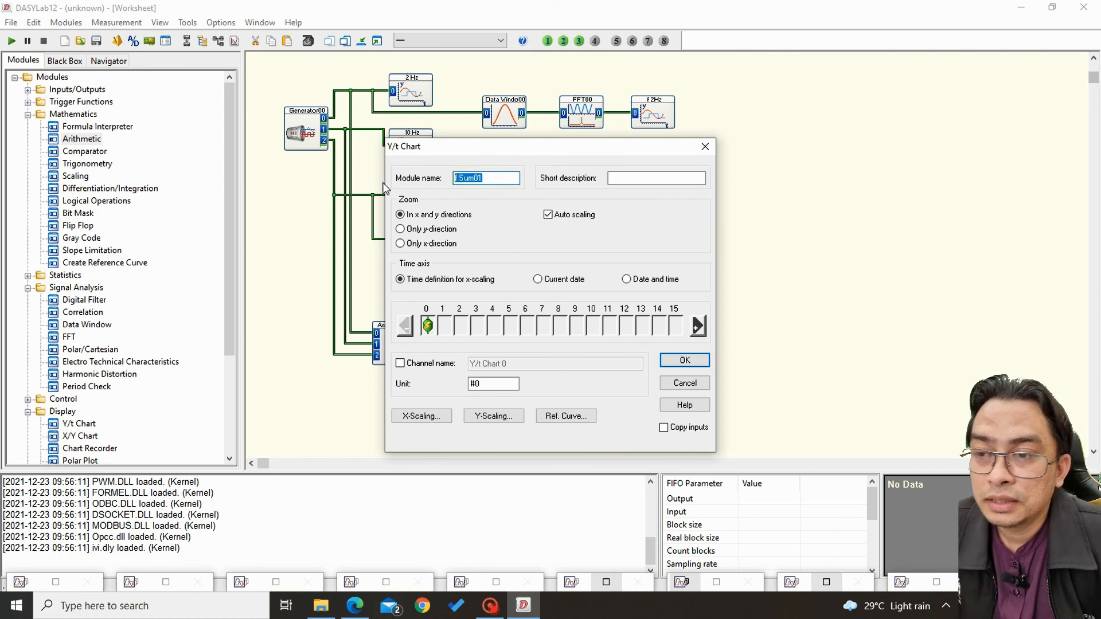
pyautogui.write('Filter')
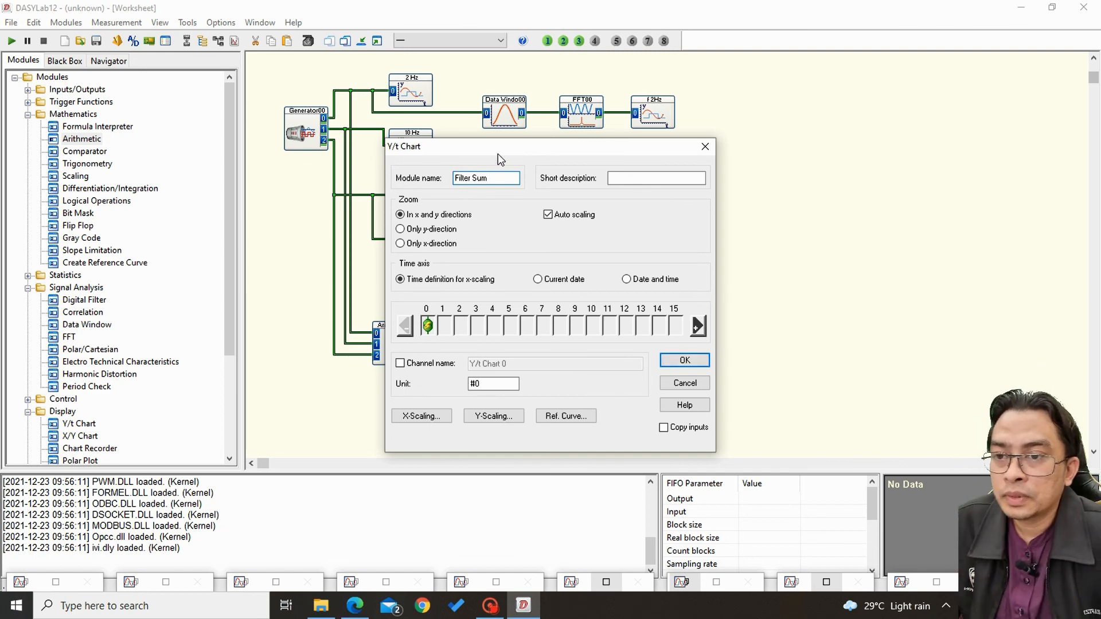
pyautogui.click(687, 362)
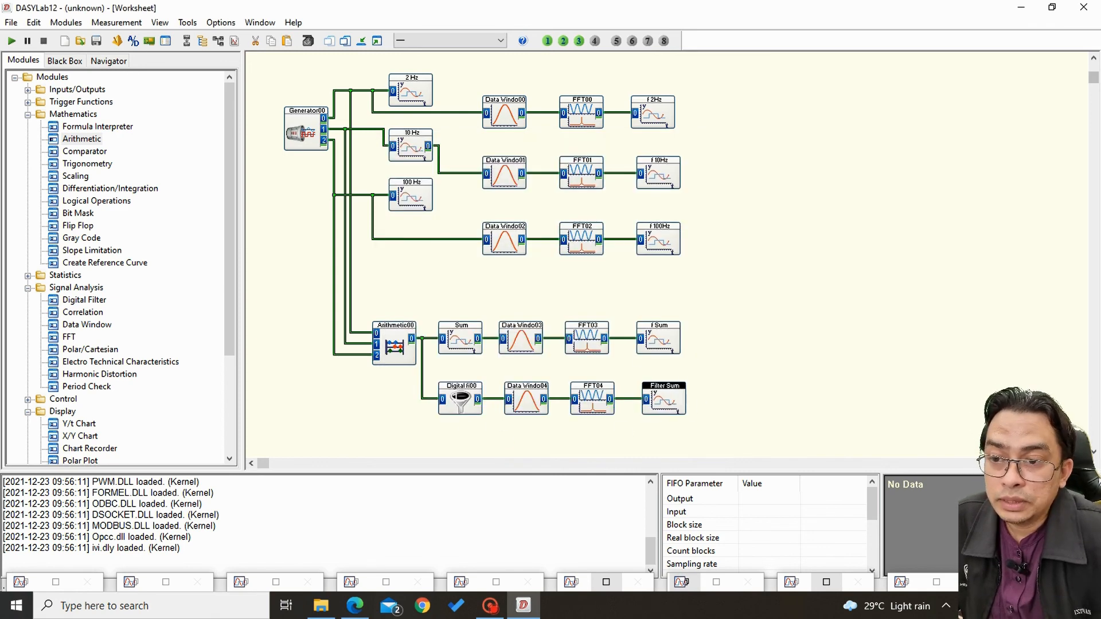
# Configure the Digital Filter module as a Butterworth high pass with a 50 Hz limit frequency and filter order 10.
pyautogui.doubleClick(460, 401)
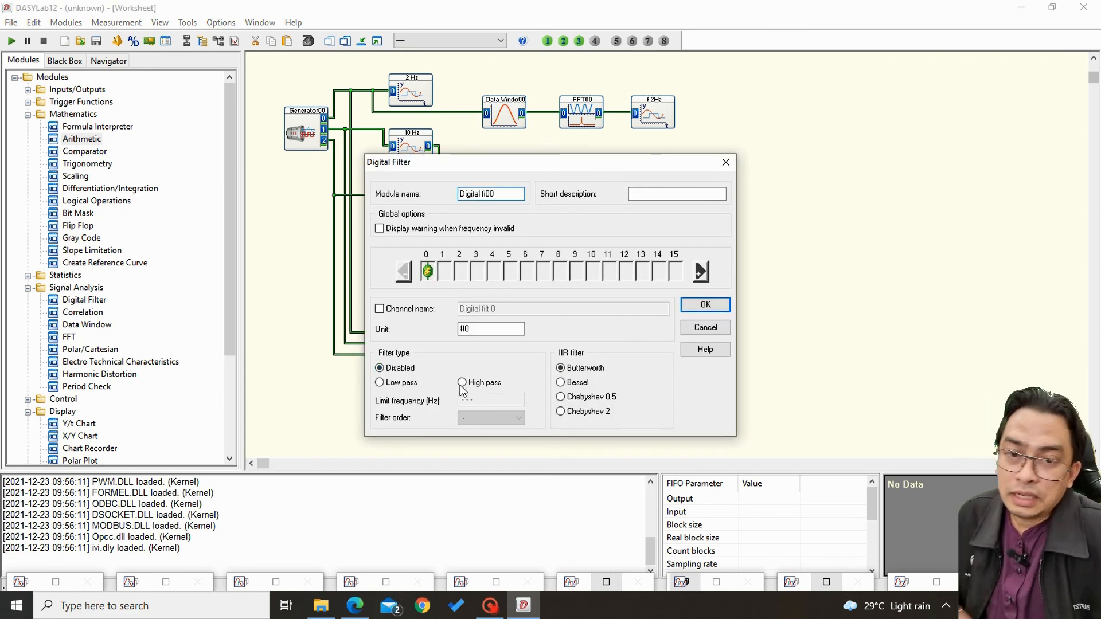
pyautogui.click(410, 383)
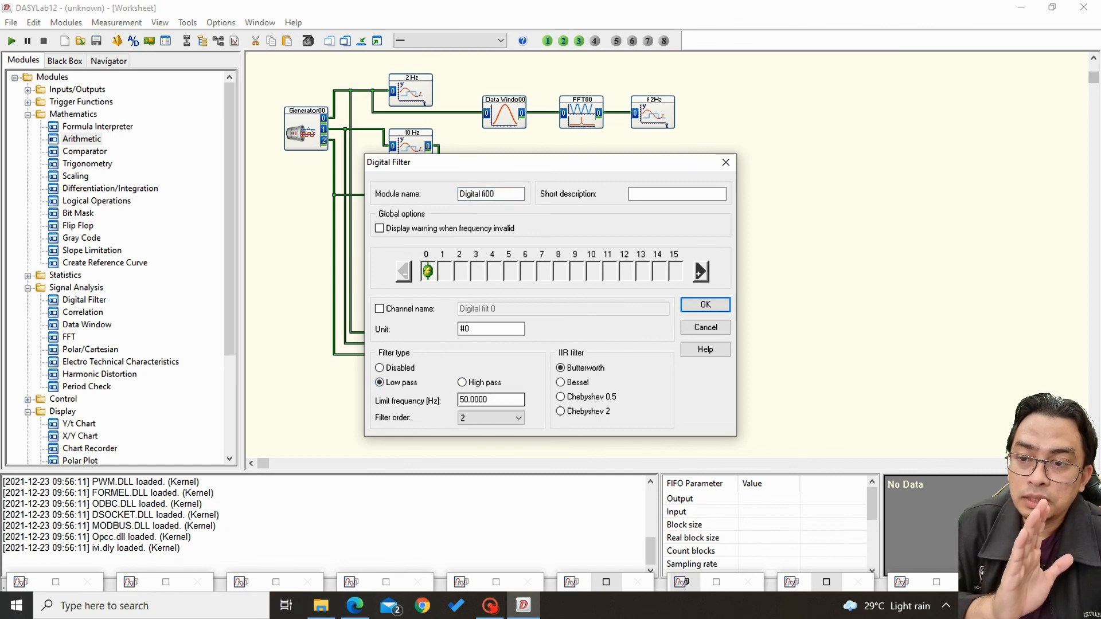
pyautogui.click(462, 384)
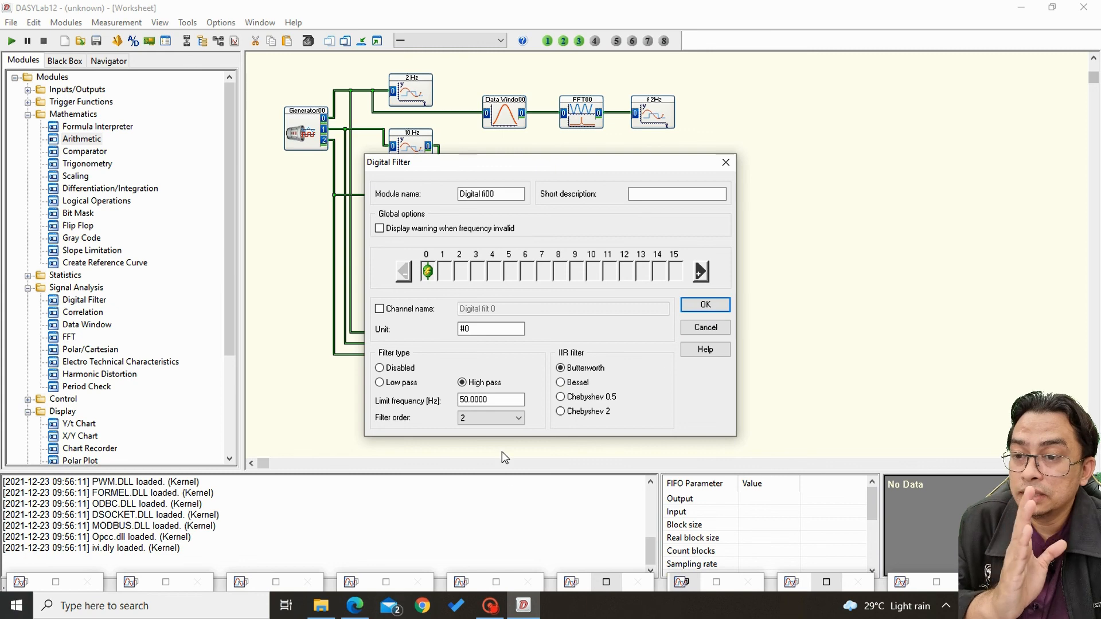
pyautogui.moveTo(519, 399); pyautogui.dragTo(461, 400)
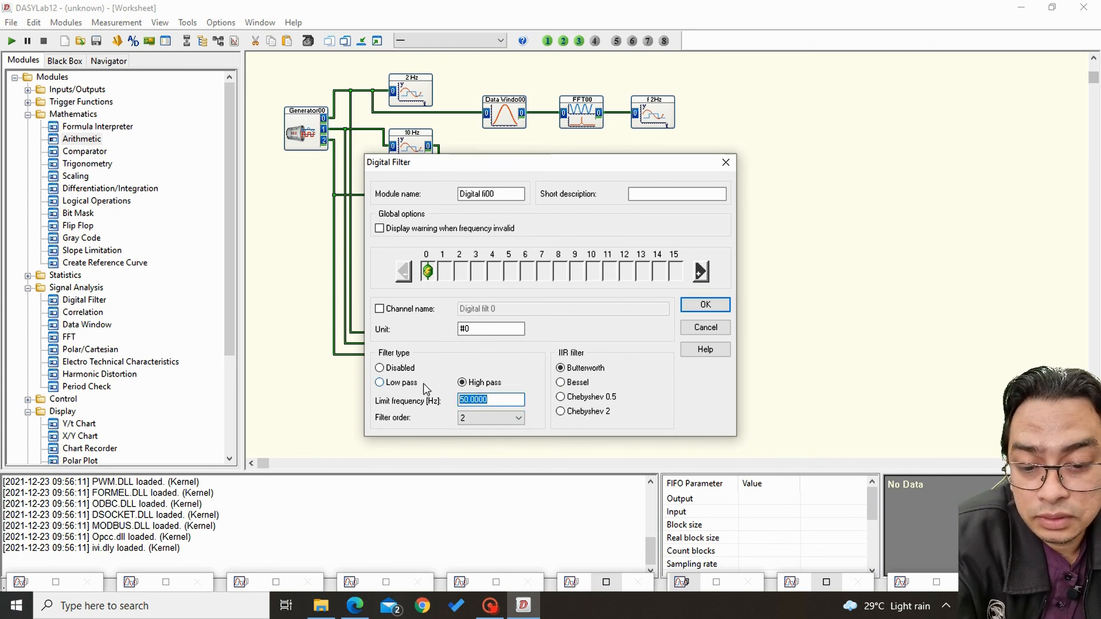
pyautogui.write('50')
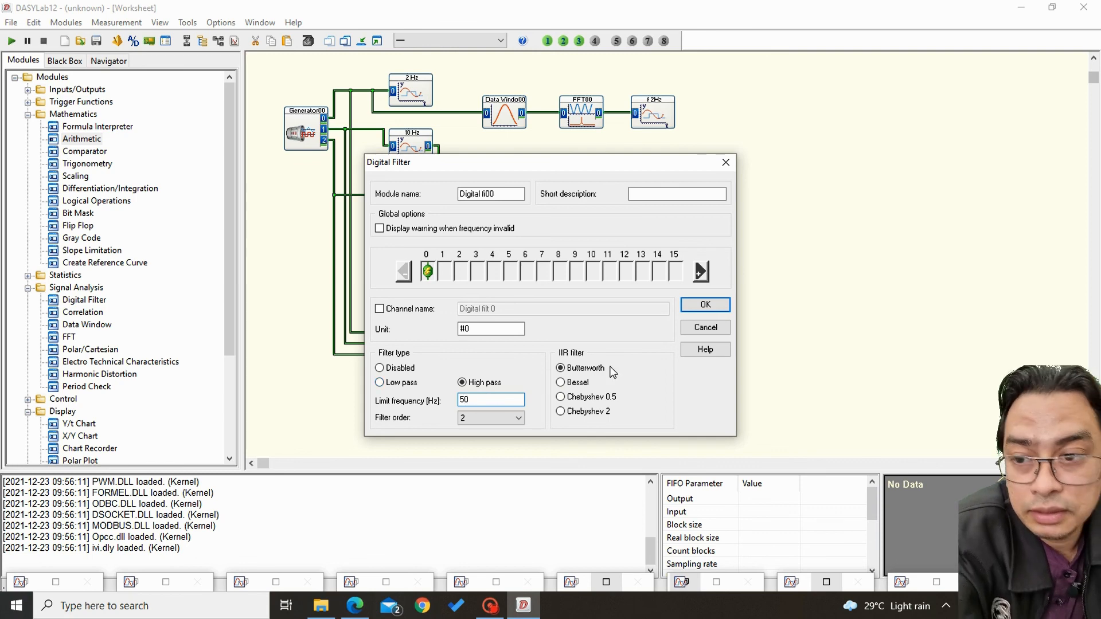
pyautogui.click(518, 418)
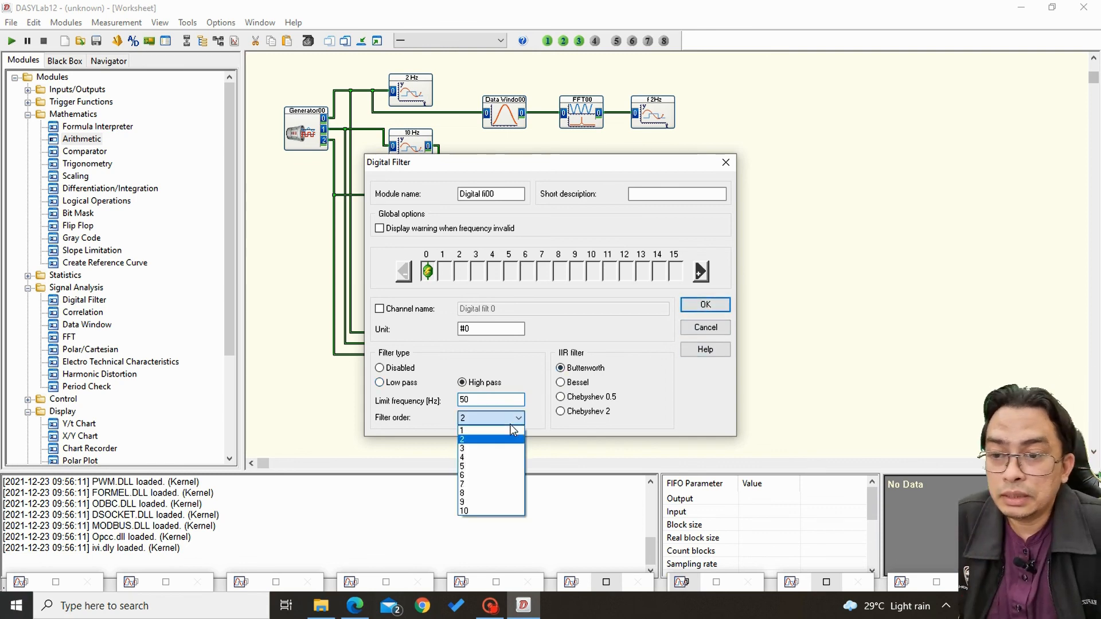
pyautogui.click(488, 511)
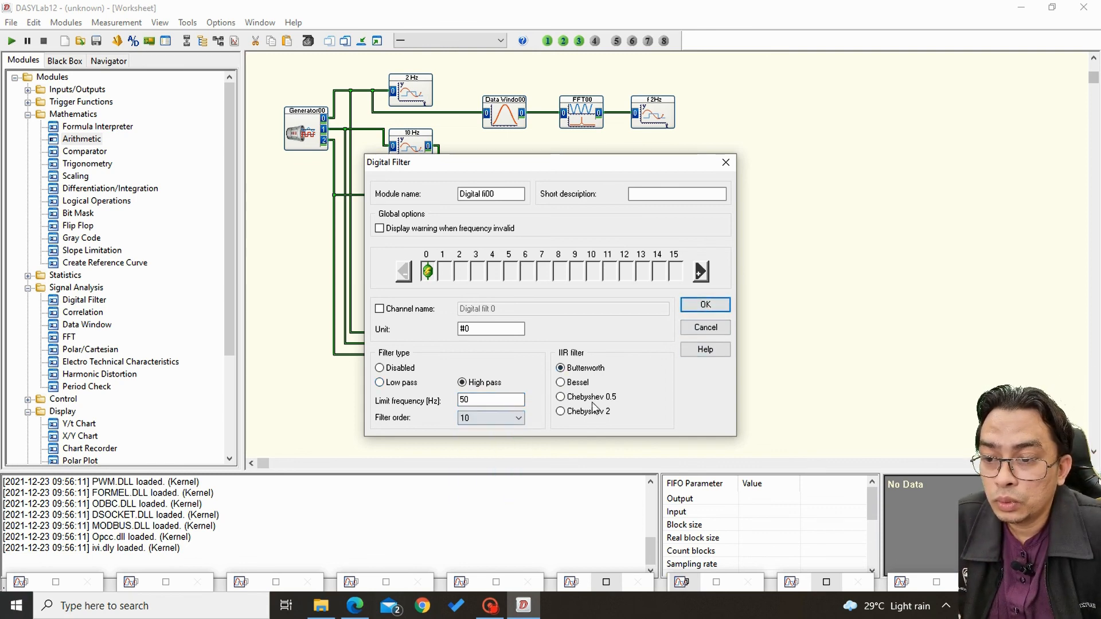
pyautogui.click(709, 310)
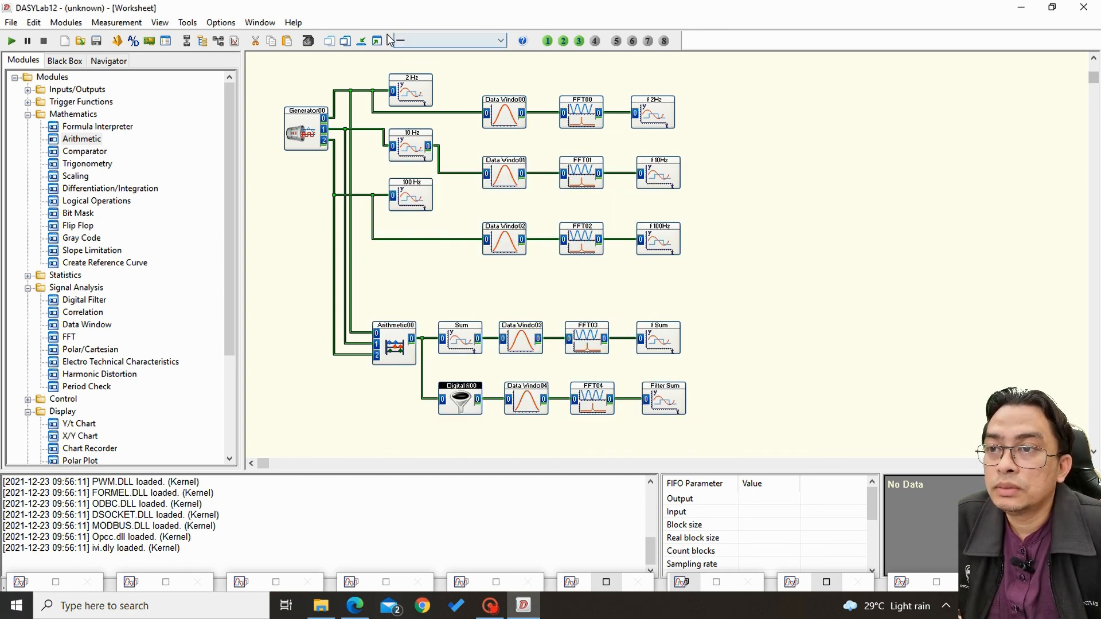
# Show the Filter Sum chart as a small window without its cursor display, and run the measurement briefly to view the high-pass spectrum.
pyautogui.click(938, 582)
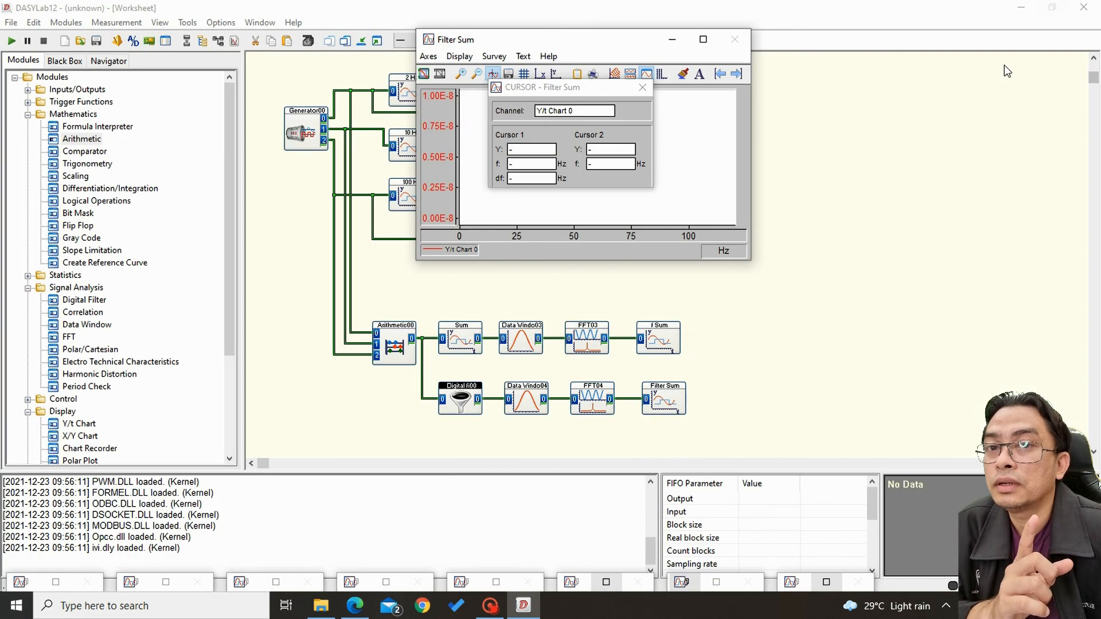
pyautogui.click(1052, 7)
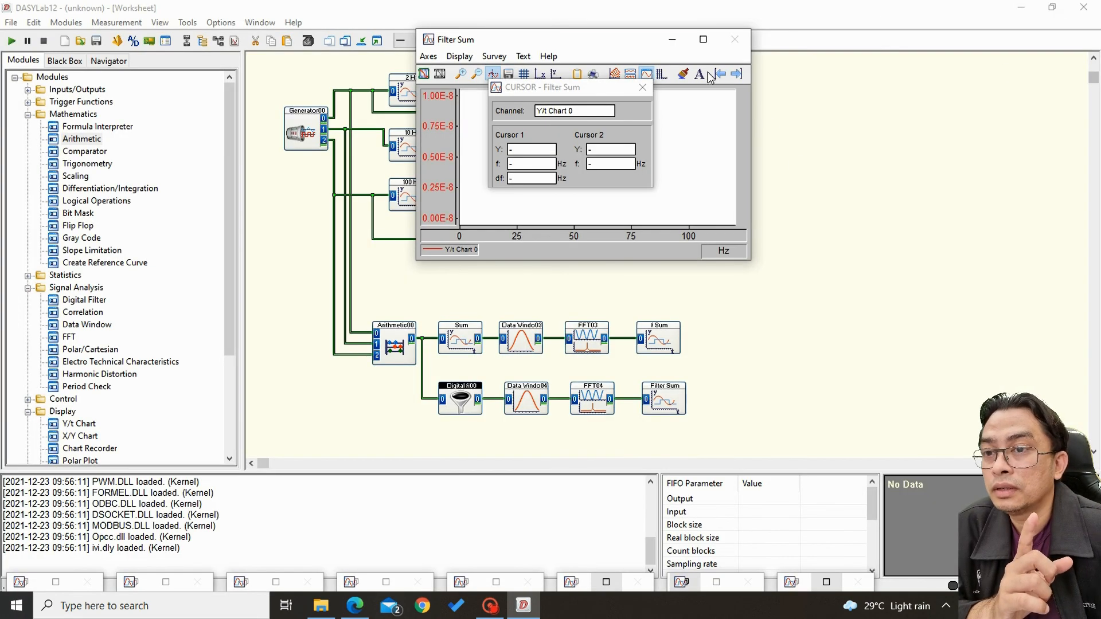
pyautogui.click(640, 90)
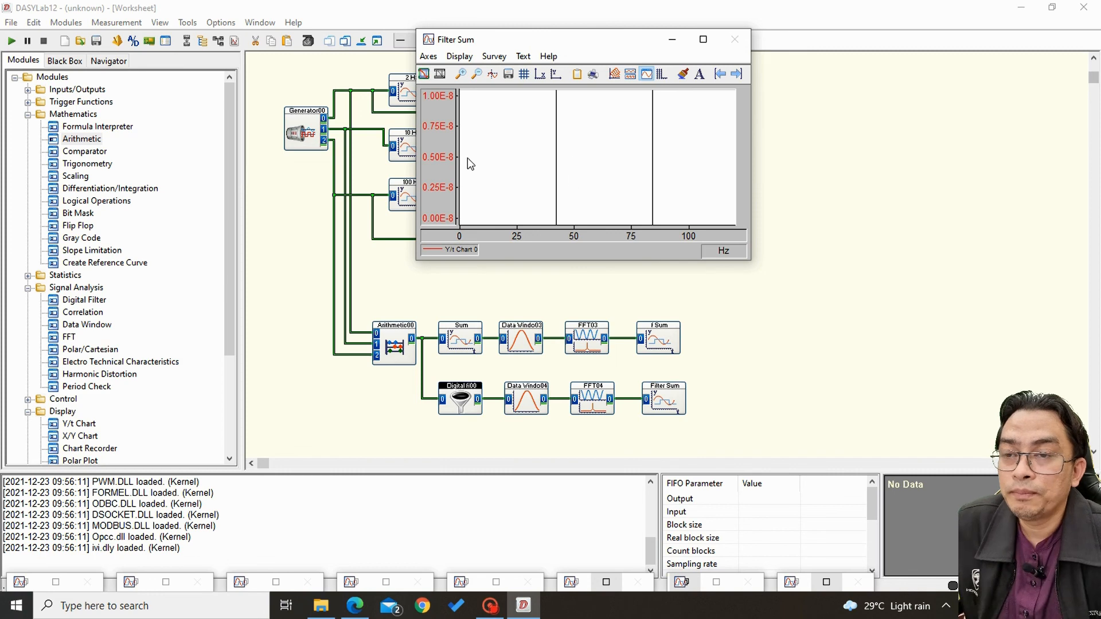
pyautogui.click(12, 41)
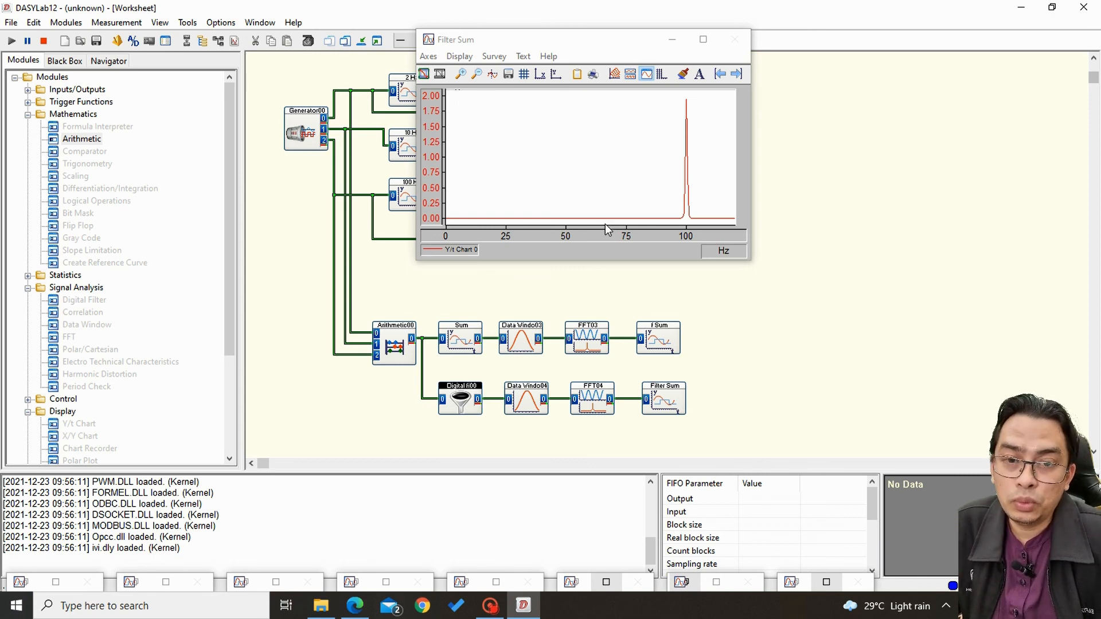
pyautogui.click(40, 47)
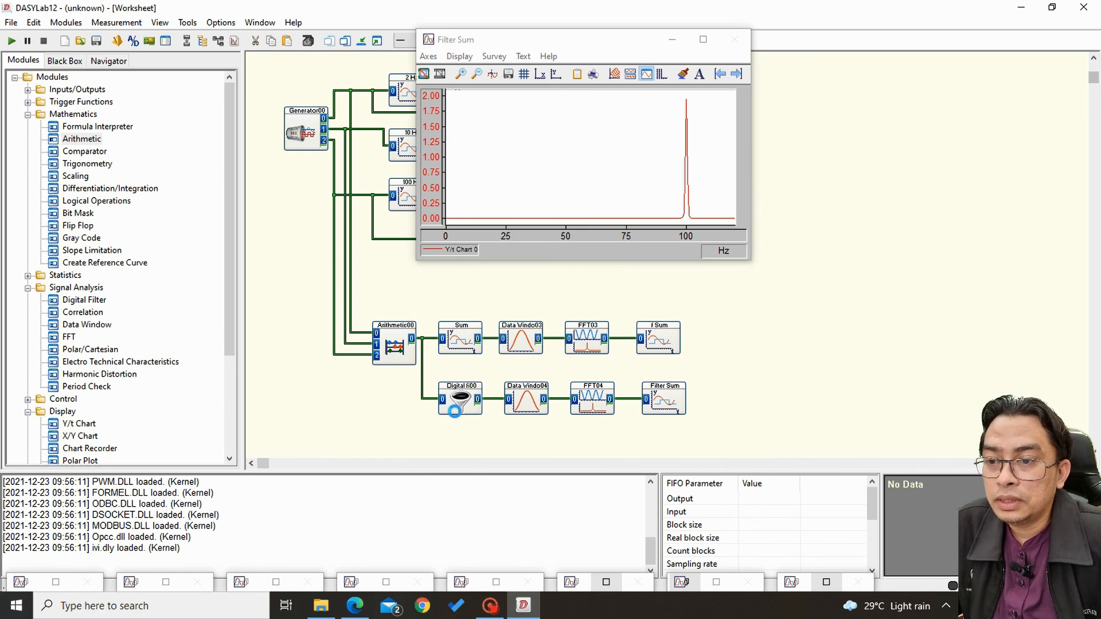
# Switch the Digital Filter to low pass and run the measurement briefly to check its spectrum in the Filter Sum chart.
pyautogui.doubleClick(459, 402)
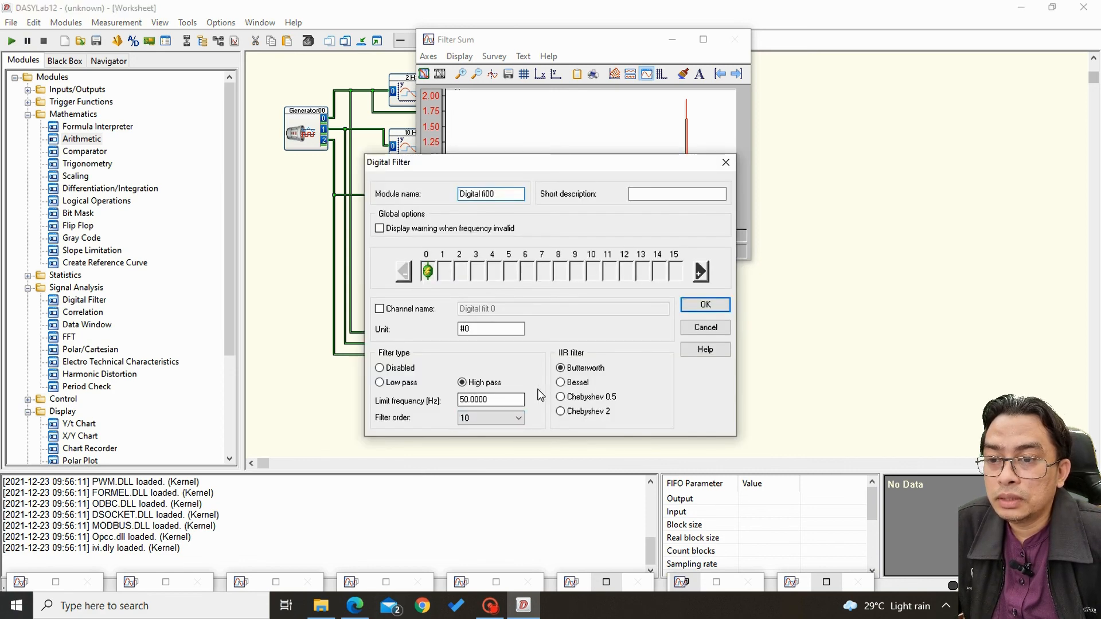
pyautogui.click(395, 386)
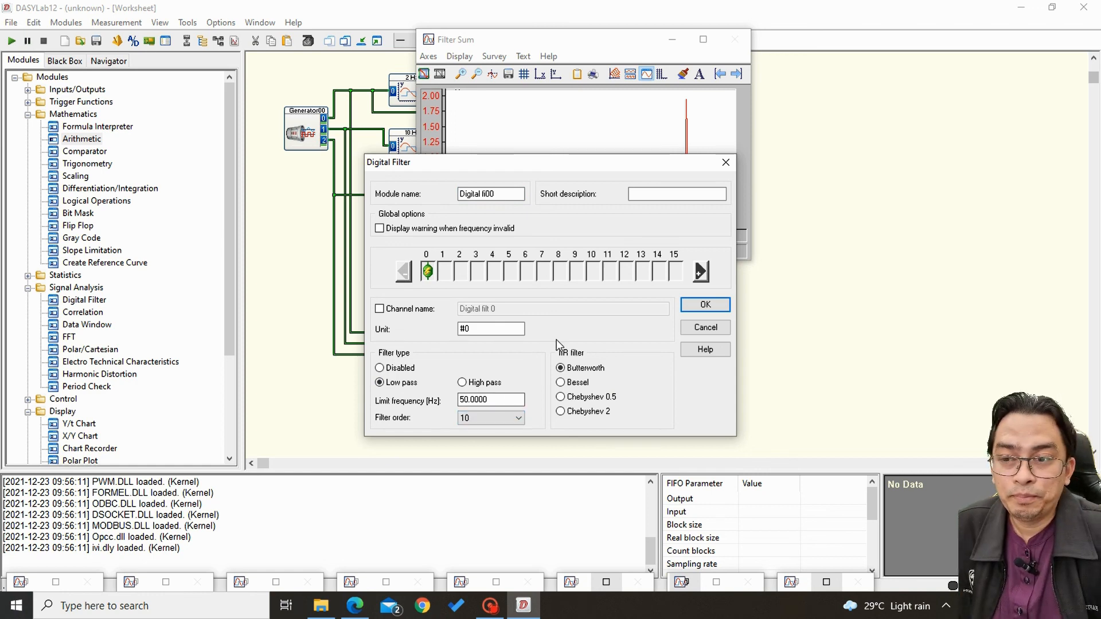
pyautogui.click(701, 309)
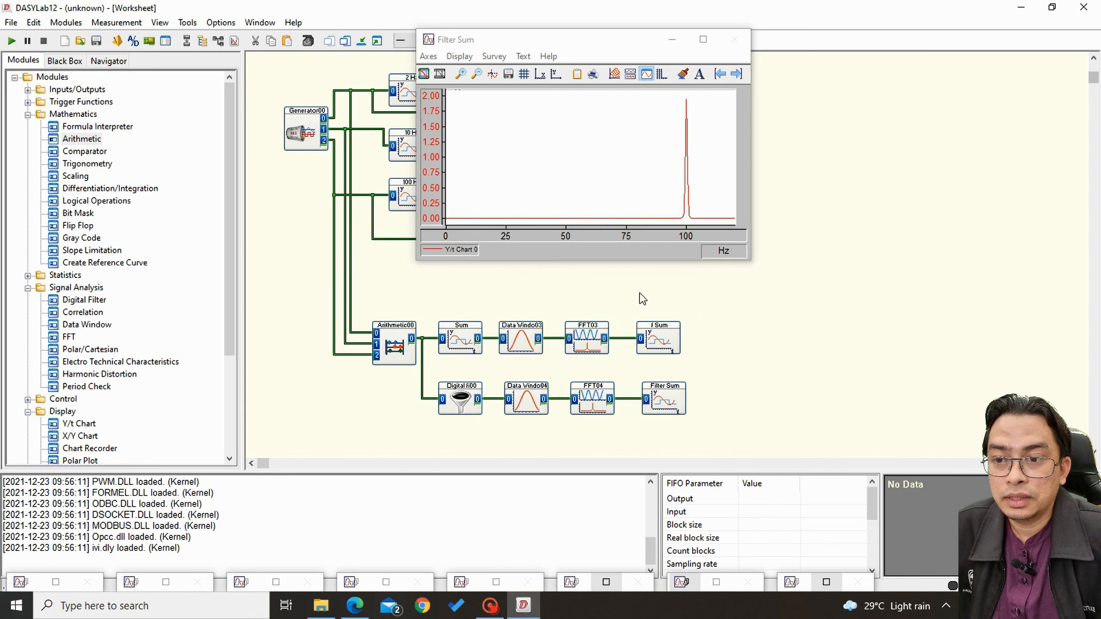
pyautogui.click(11, 42)
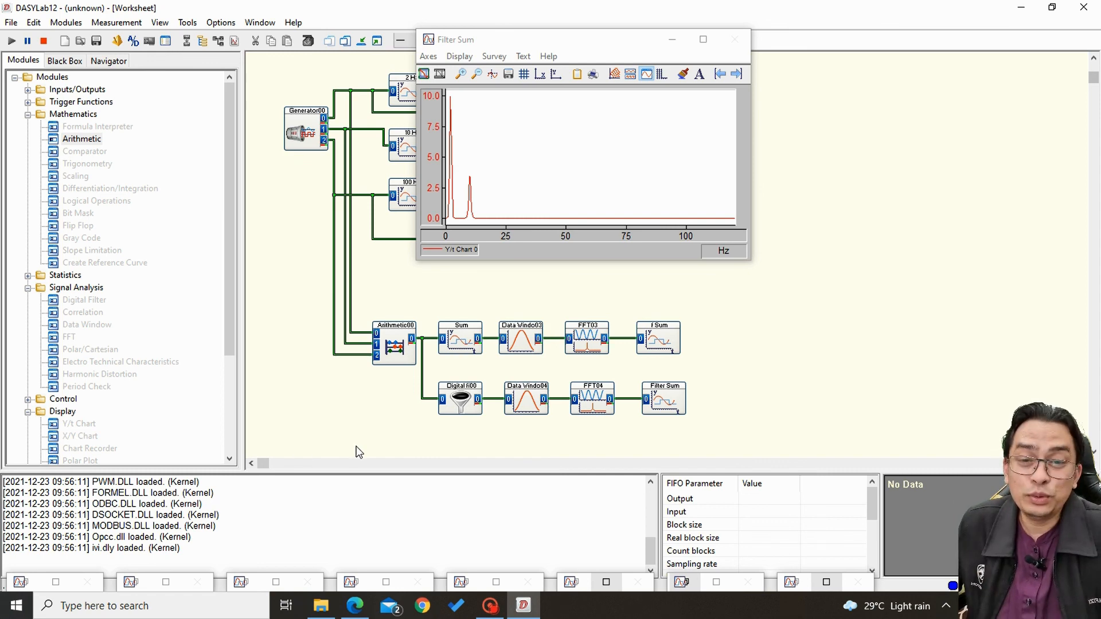
pyautogui.click(45, 41)
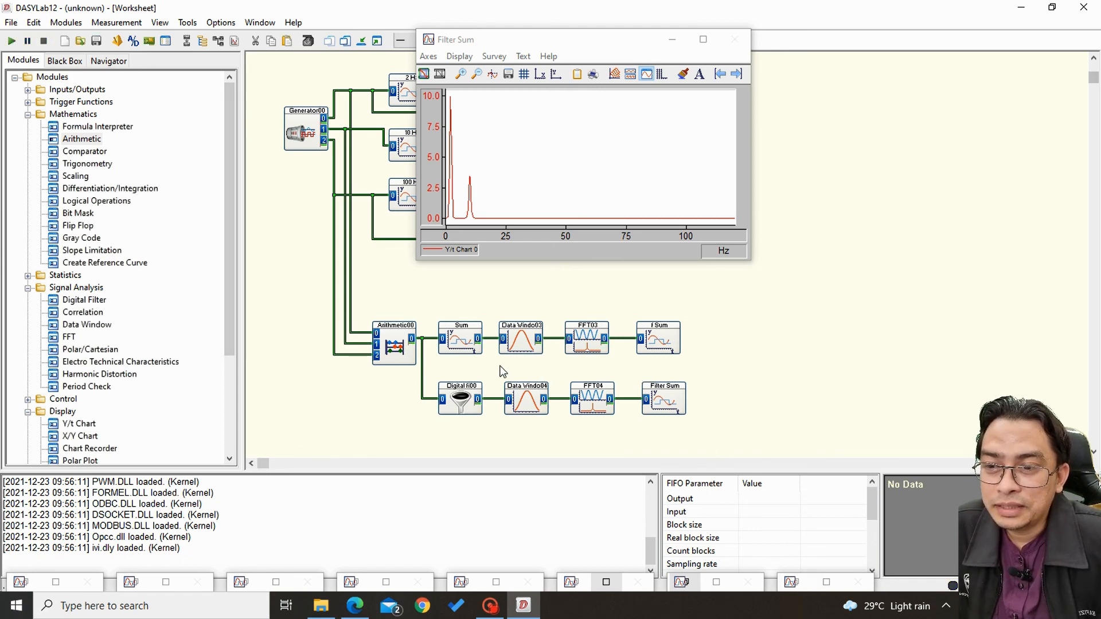
# Move the filter chain's Data Window, FFT and Filter Sum modules farther from the Digital Filter and delete the wire connecting them to it.
pyautogui.moveTo(515, 383); pyautogui.dragTo(696, 442)
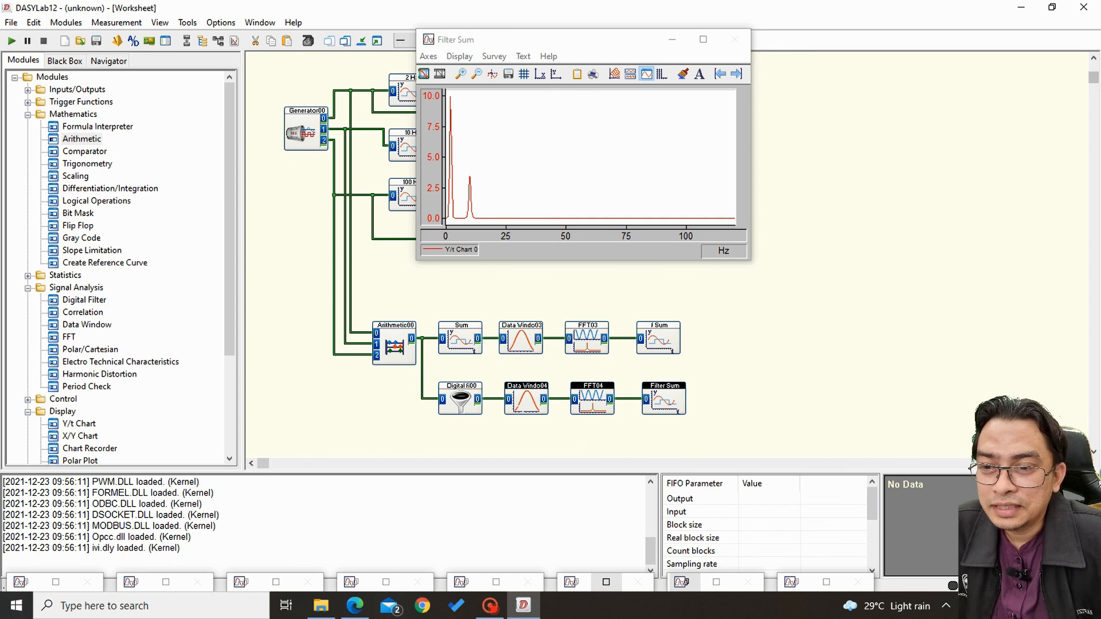
pyautogui.moveTo(527, 405); pyautogui.dragTo(631, 405)
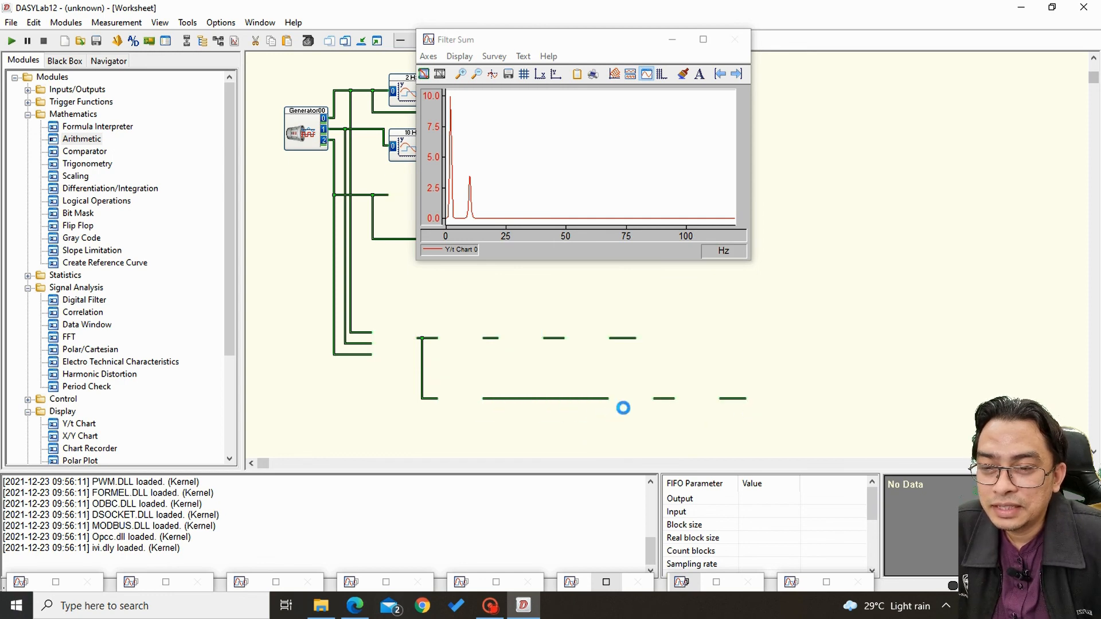
pyautogui.rightClick(516, 401)
pyautogui.rightClick(509, 392)
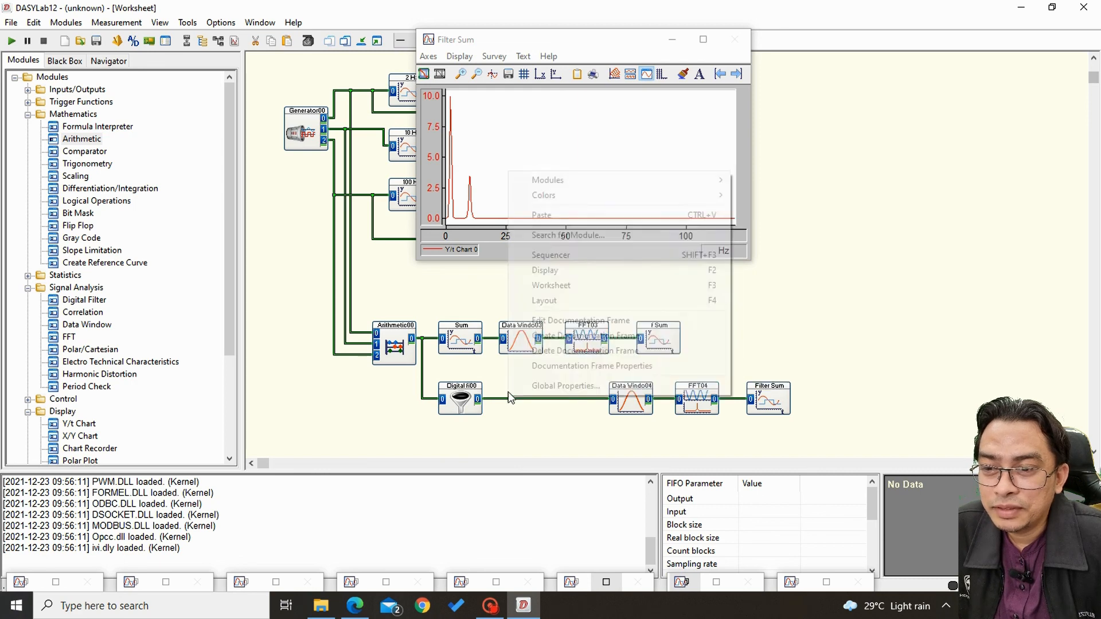
pyautogui.click(512, 399)
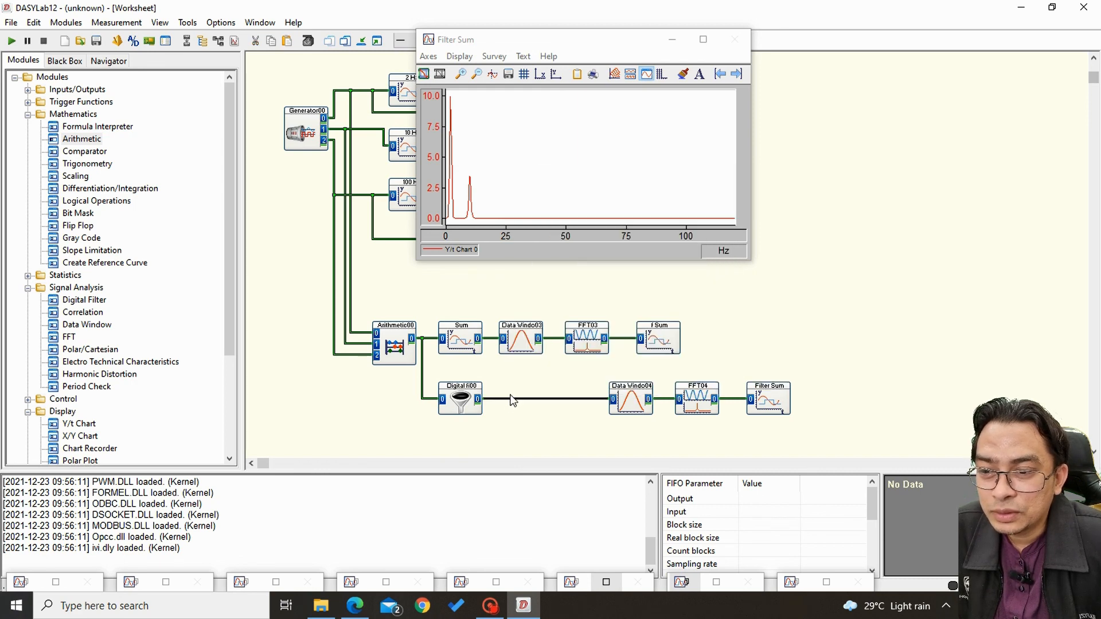
pyautogui.press('Delete')
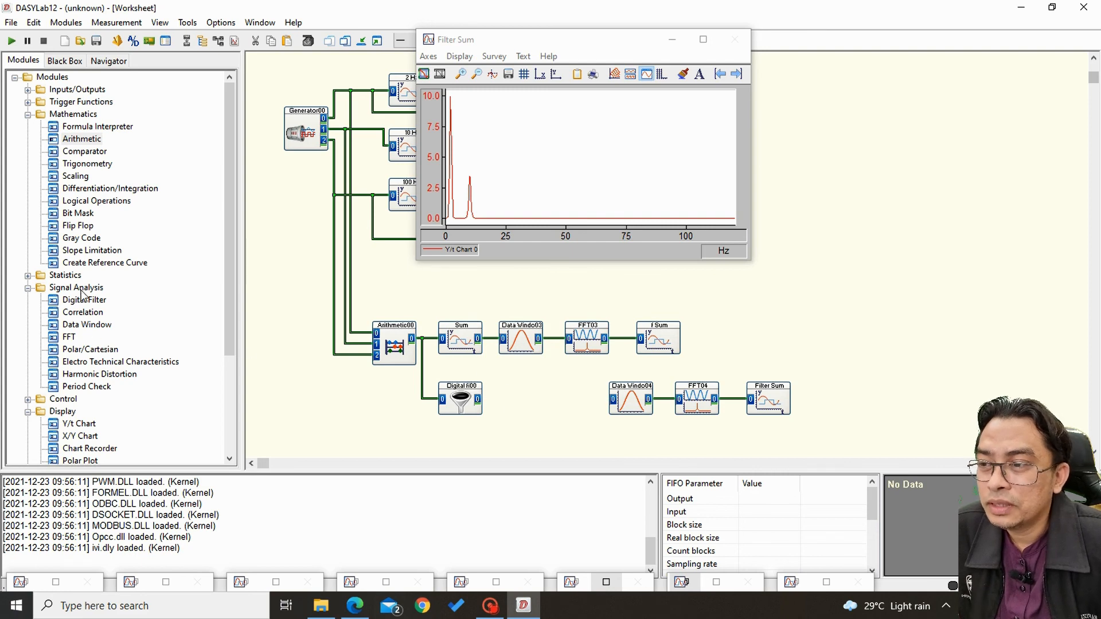
# Place a second Digital Filter module in the gap before the Data Window and review the first filter's settings.
pyautogui.moveTo(85, 299); pyautogui.dragTo(527, 454)
pyautogui.moveTo(521, 392); pyautogui.dragTo(522, 393)
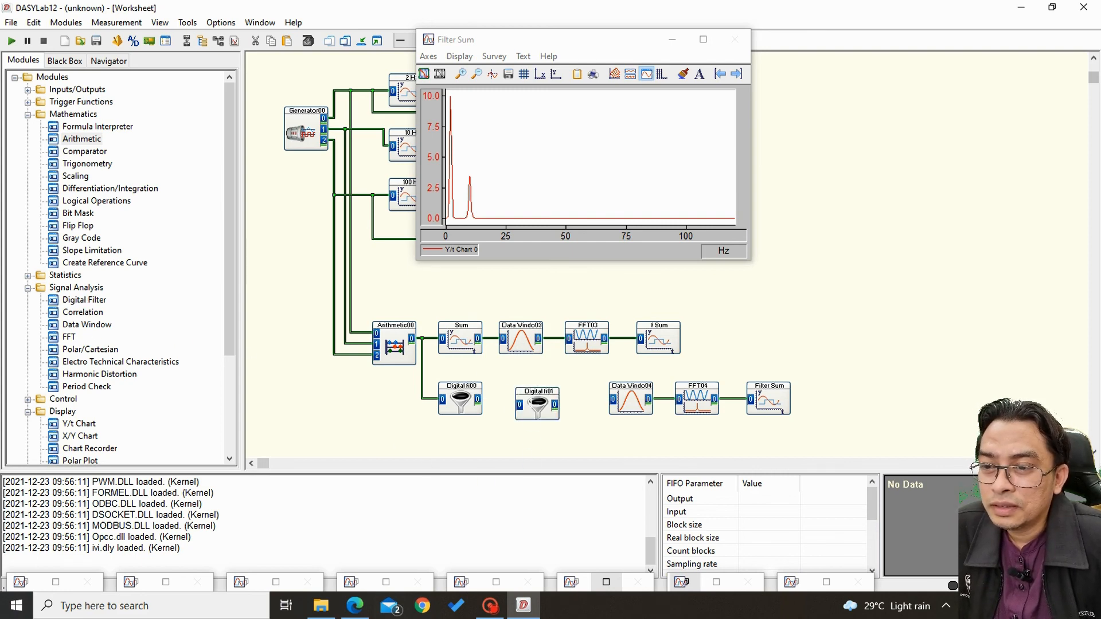
pyautogui.doubleClick(463, 405)
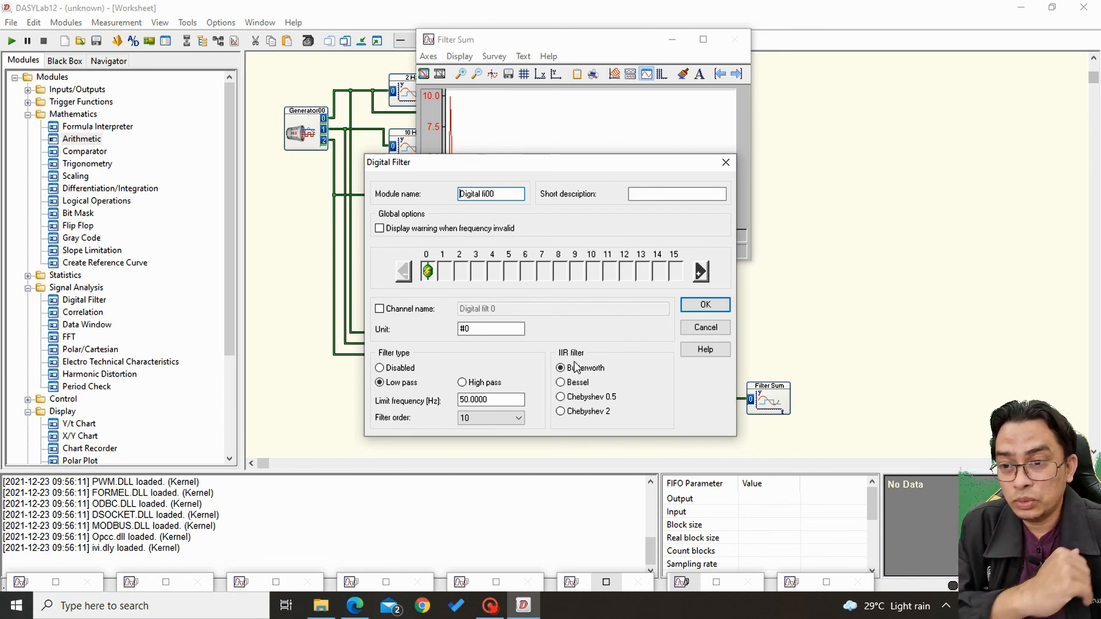
pyautogui.click(706, 306)
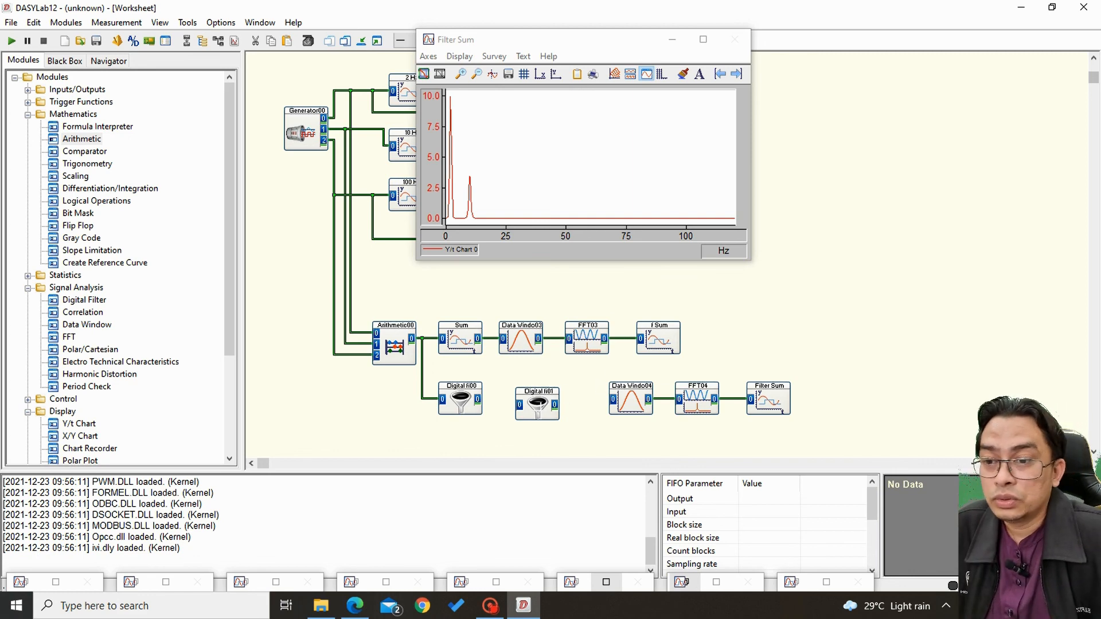
# Configure the second Digital Filter as a Butterworth high pass with a 5 Hz limit frequency and filter order 10.
pyautogui.doubleClick(538, 407)
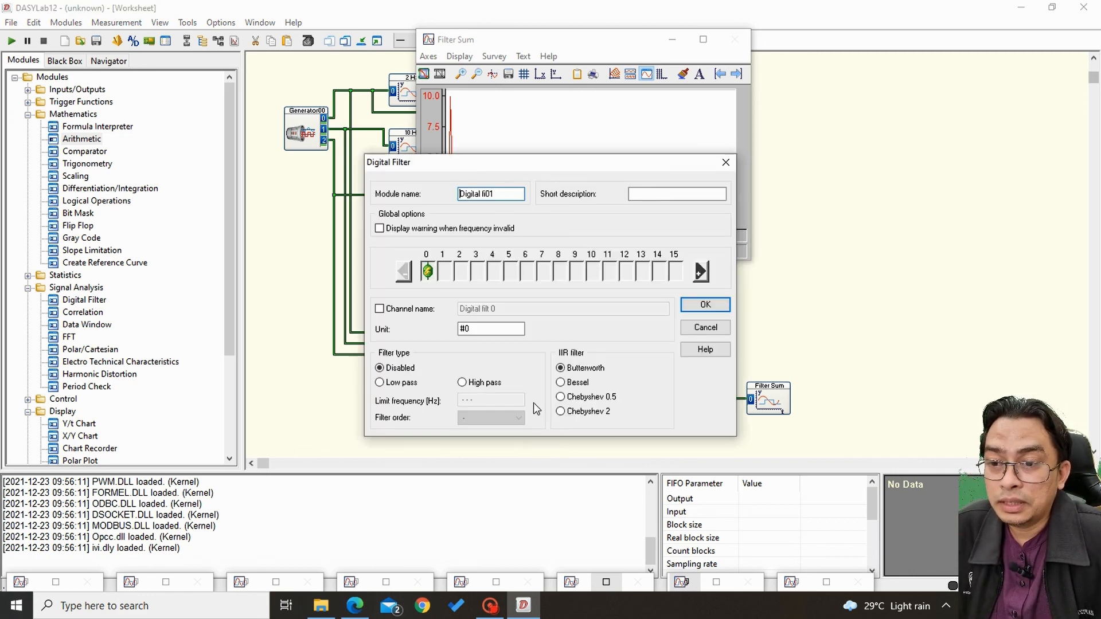
pyautogui.click(470, 385)
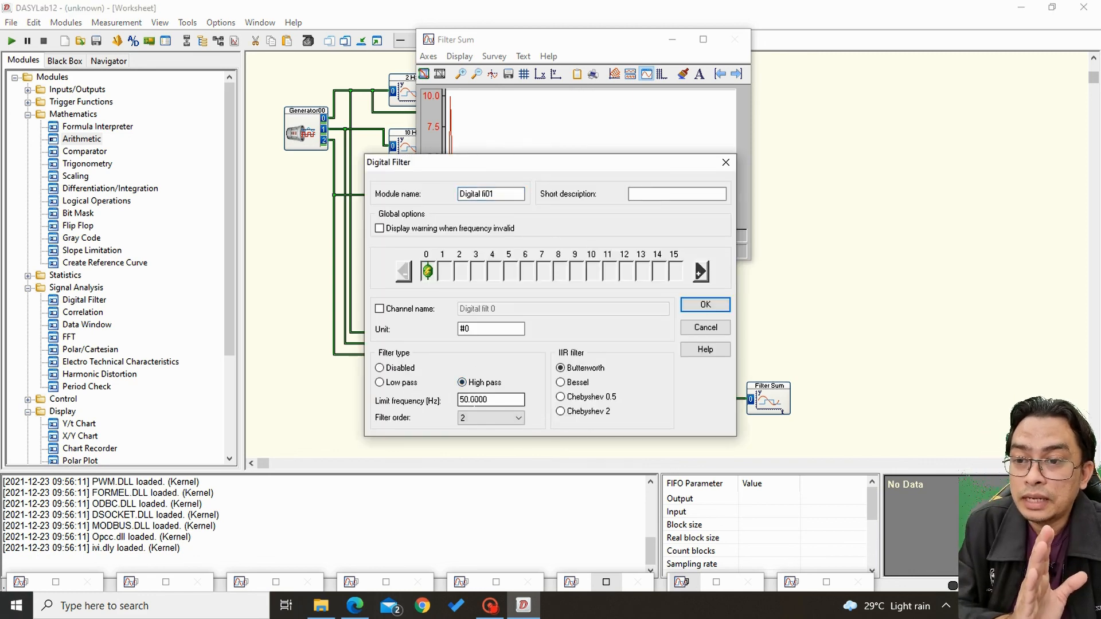
pyautogui.doubleClick(486, 400)
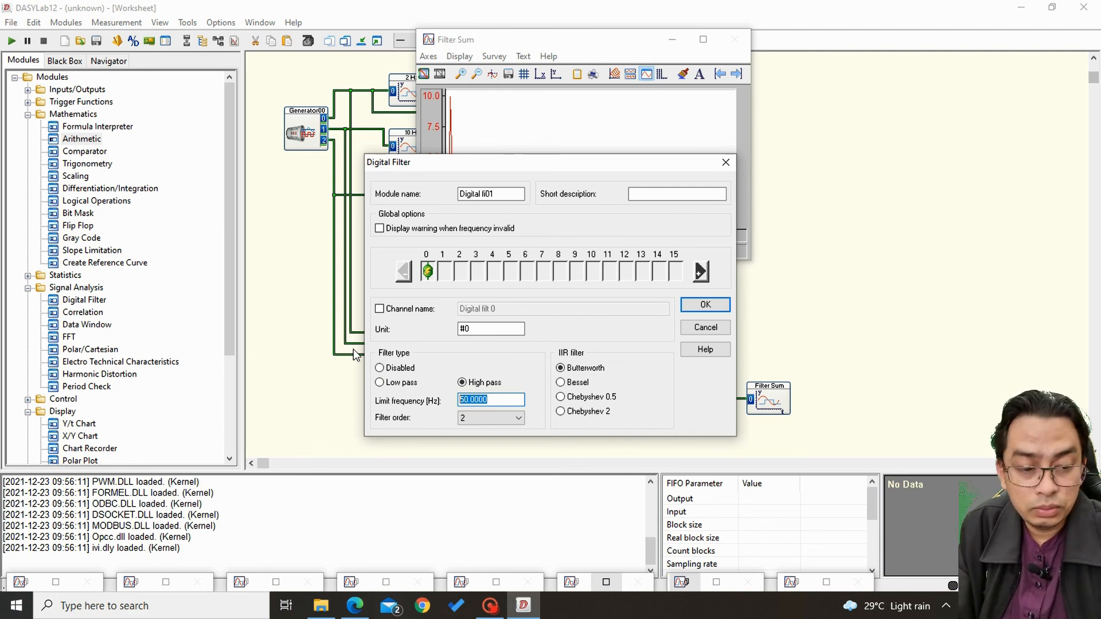
pyautogui.write('5')
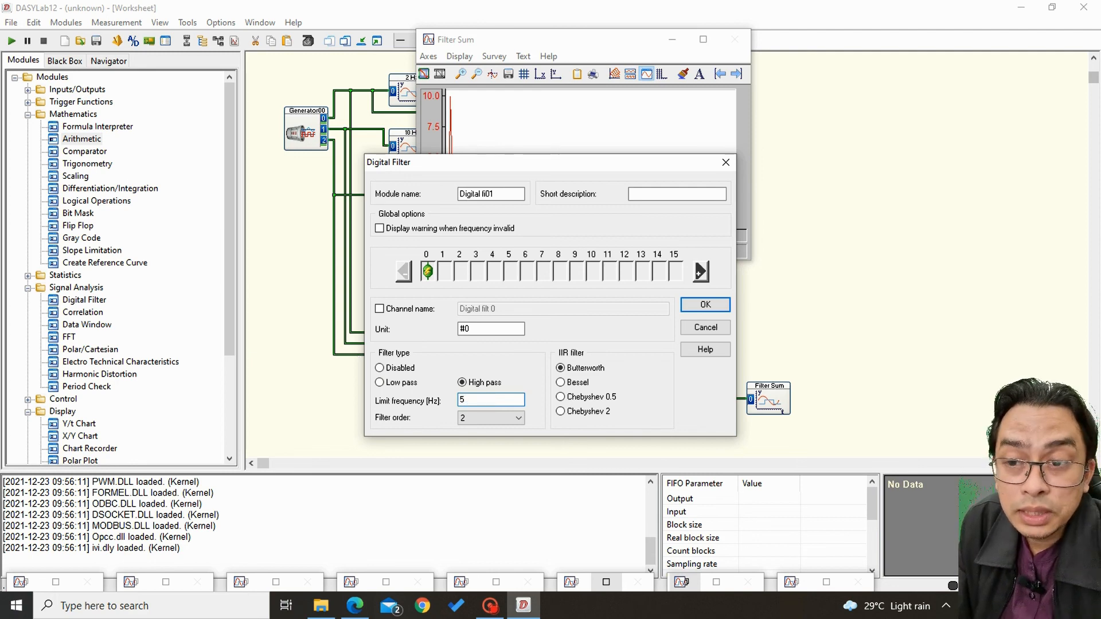
pyautogui.click(495, 421)
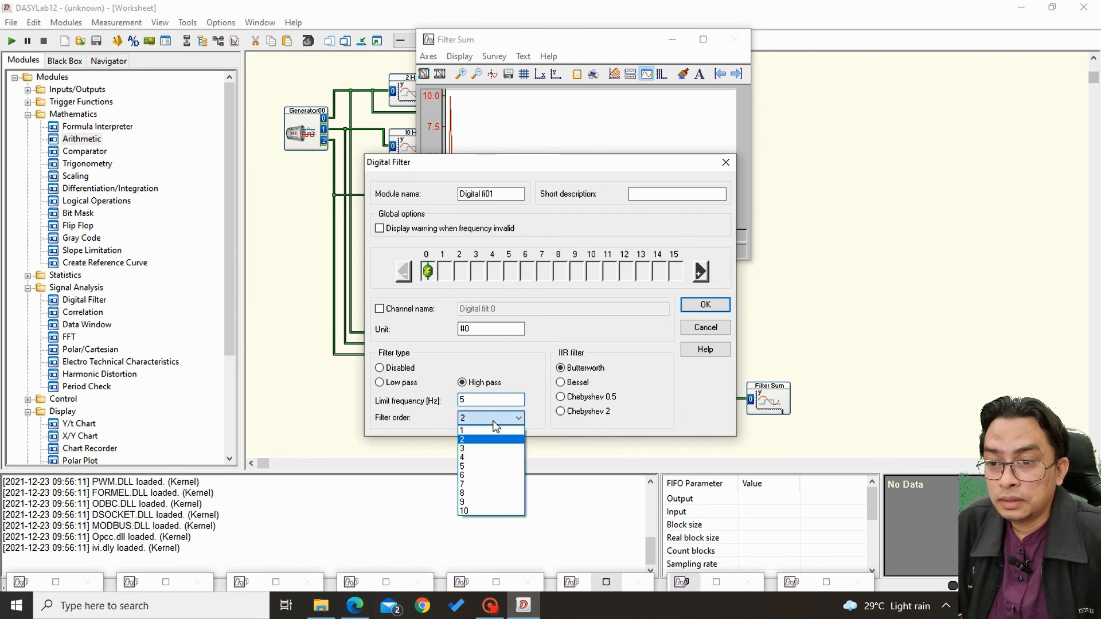
pyautogui.click(482, 512)
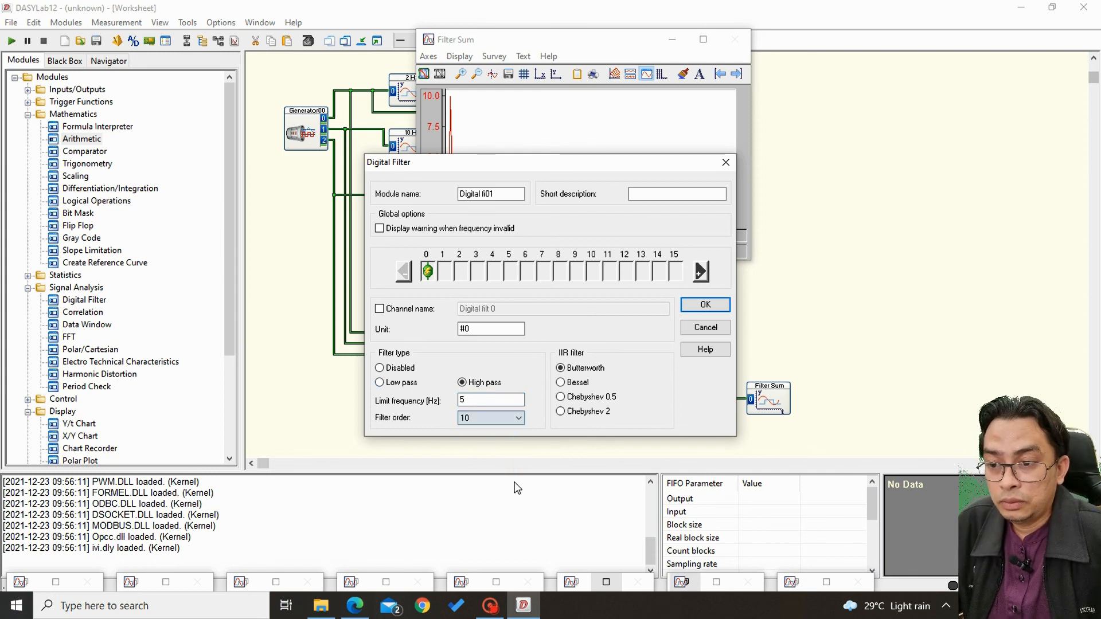
pyautogui.click(706, 305)
# Align the second Digital Filter, wire it between the first filter and the Data Window, and start the measurement.
pyautogui.moveTo(544, 394); pyautogui.dragTo(543, 401)
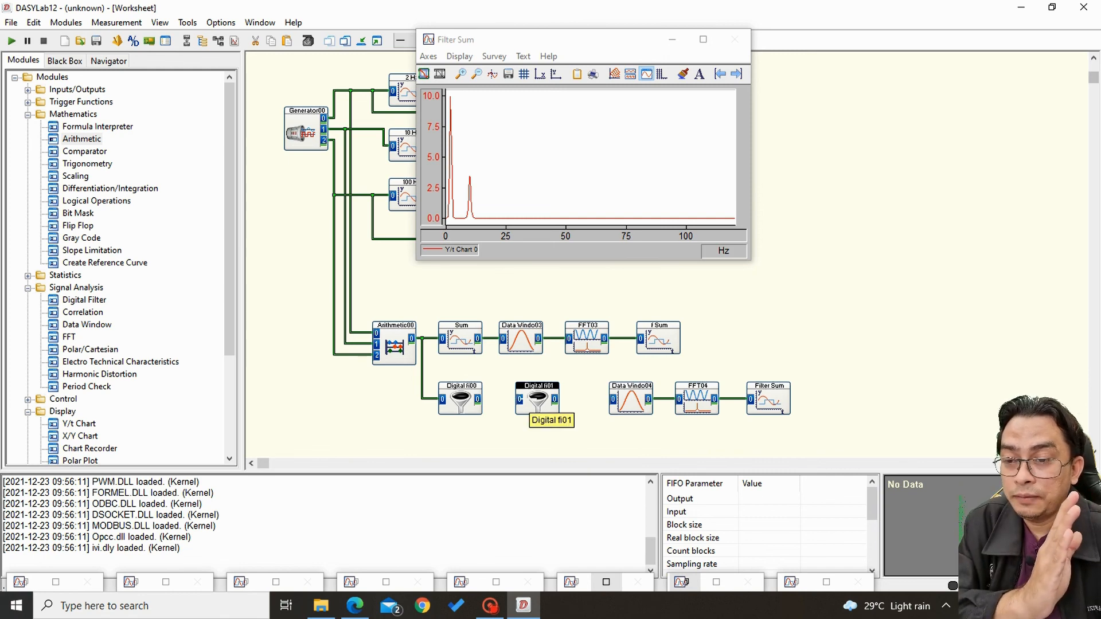
pyautogui.click(479, 400)
pyautogui.click(520, 400)
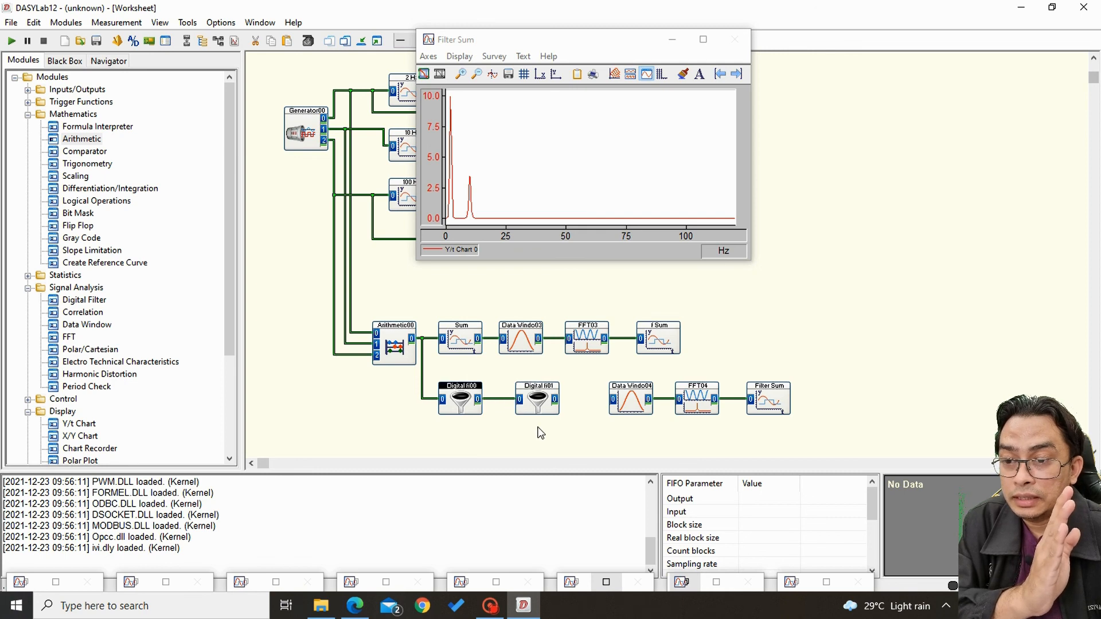
pyautogui.click(554, 400)
pyautogui.click(613, 400)
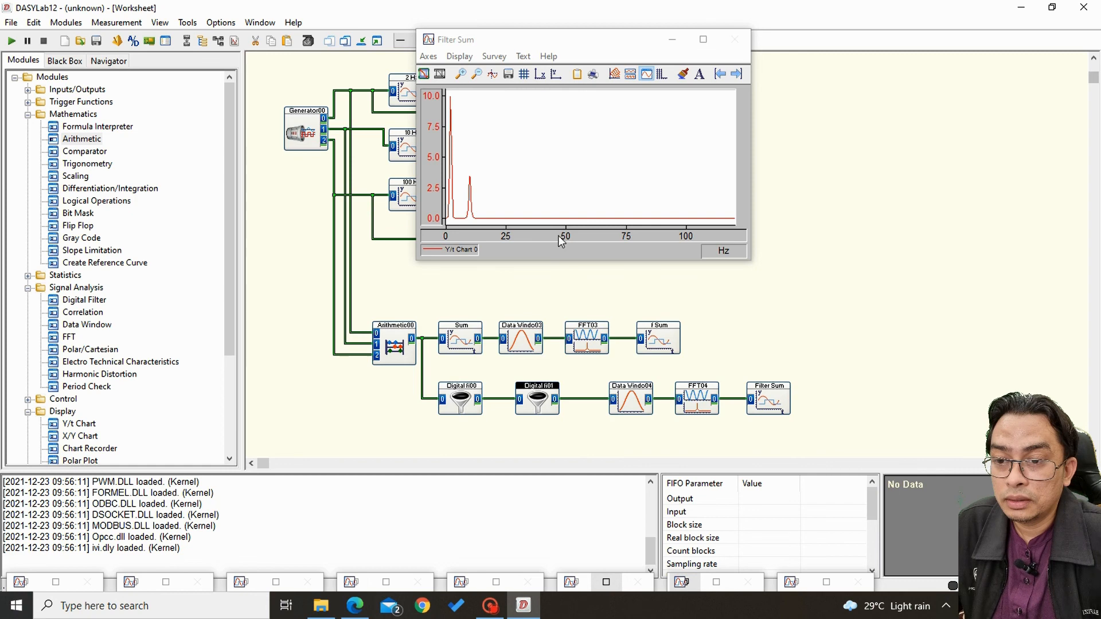
pyautogui.click(11, 41)
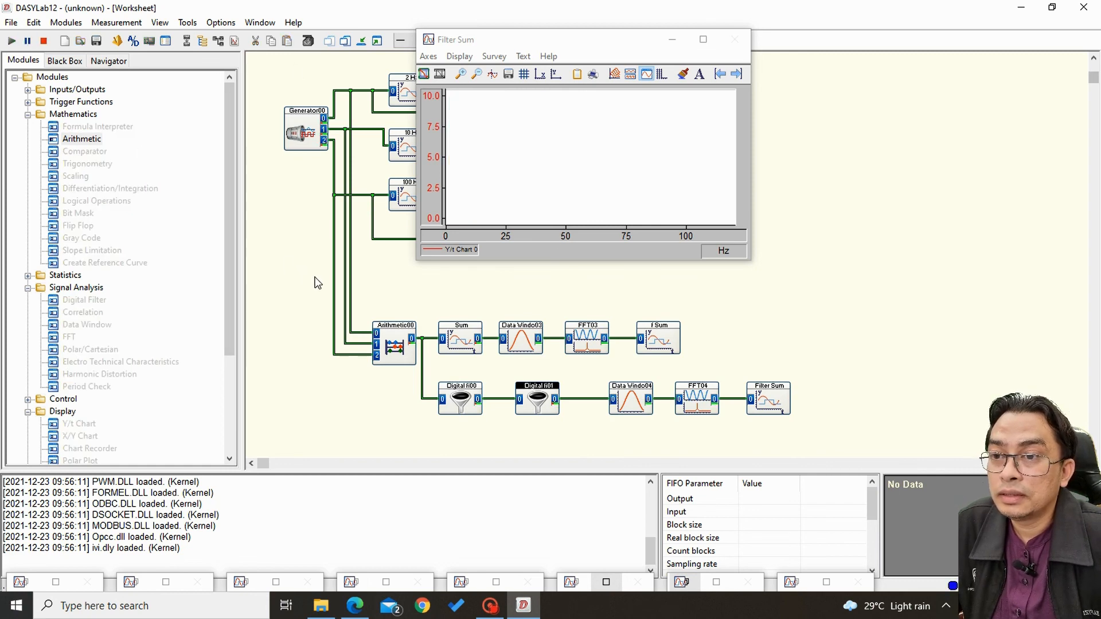